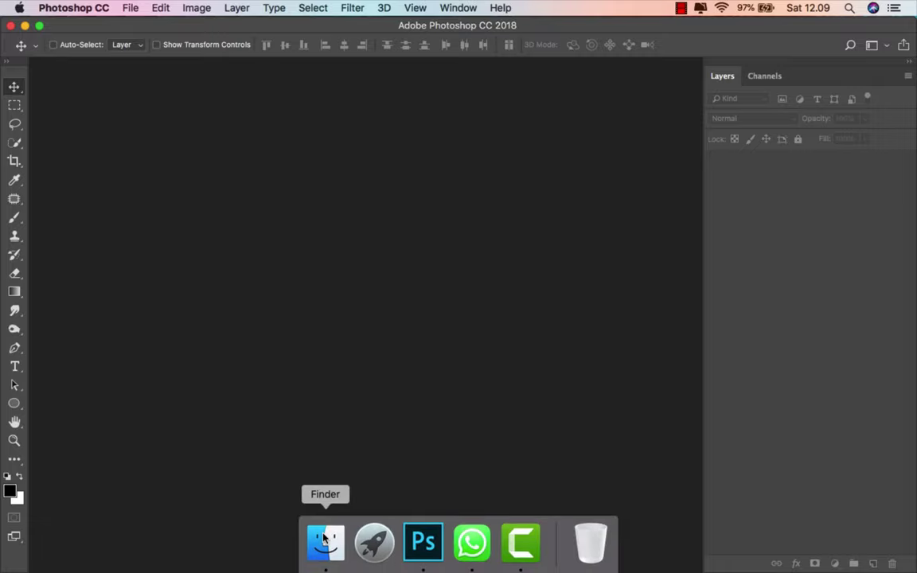
Open the forest photo ron-otsu…unsplash.jpg from Finder's folder '1' in Photoshop.
{"action": "left_click", "coordinate": [323, 539]}
{"action": "left_click", "coordinate": [504, 124]}
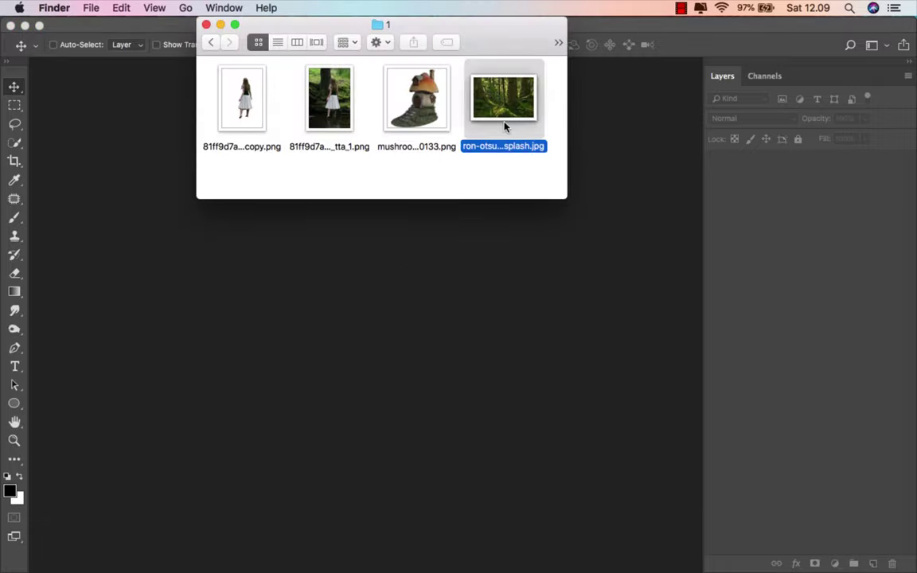
{"action": "mouse_move", "coordinate": [504, 124]}
{"action": "left_mouse_down"}
{"action": "mouse_move", "coordinate": [459, 305]}
{"action": "mouse_move", "coordinate": [408, 269]}
{"action": "left_mouse_up"}
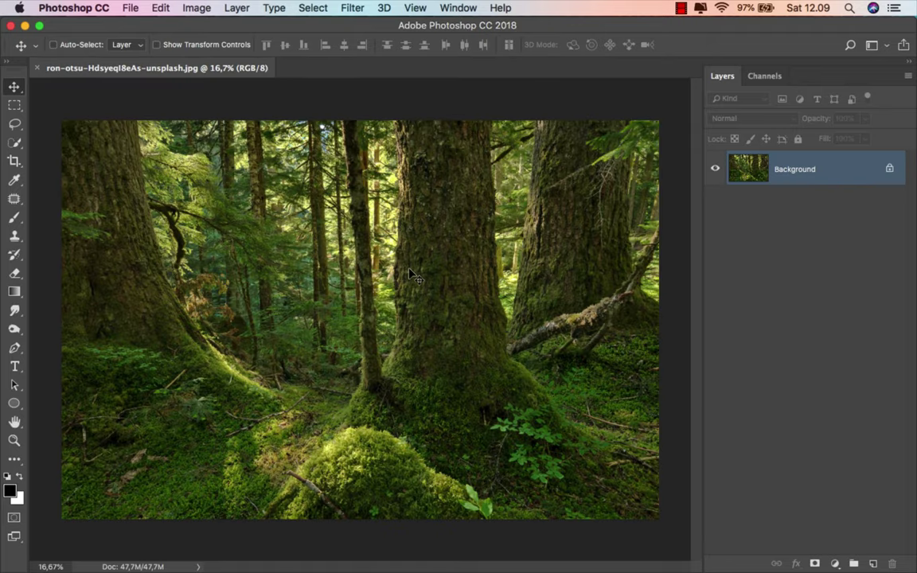
Unlock the Background into Layer 0 and flip the forest photo horizontally.
{"action": "left_click", "coordinate": [888, 170]}
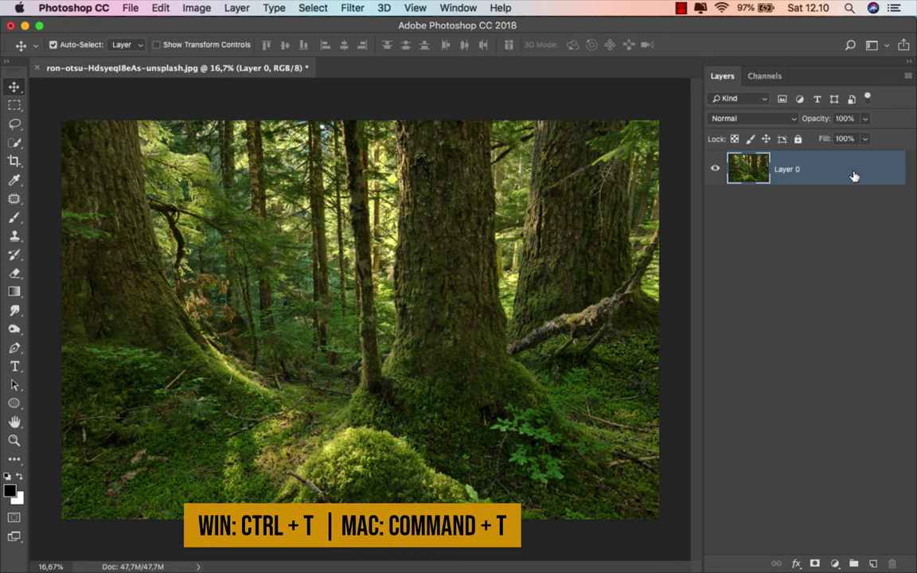
{"action": "key", "text": "super+t"}
{"action": "right_click", "coordinate": [457, 251]}
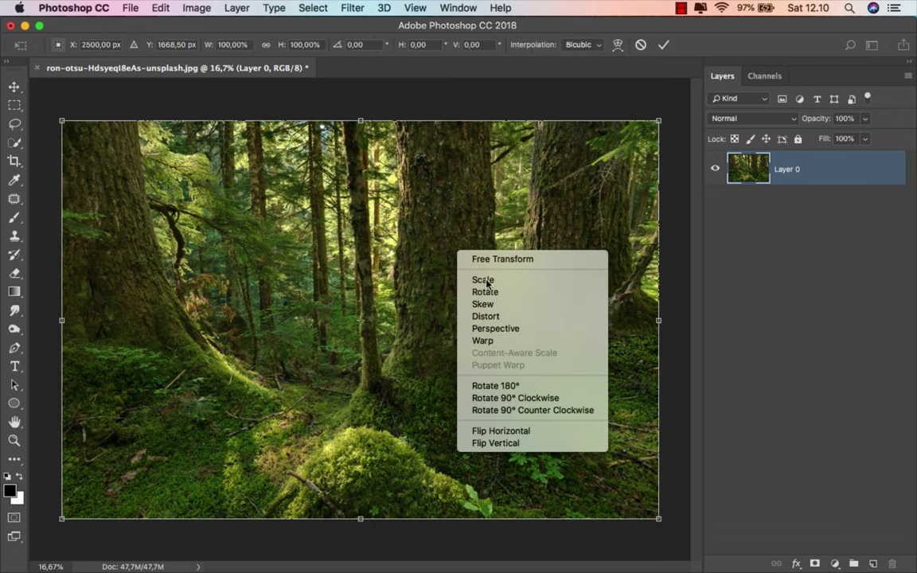
{"action": "left_click", "coordinate": [501, 431]}
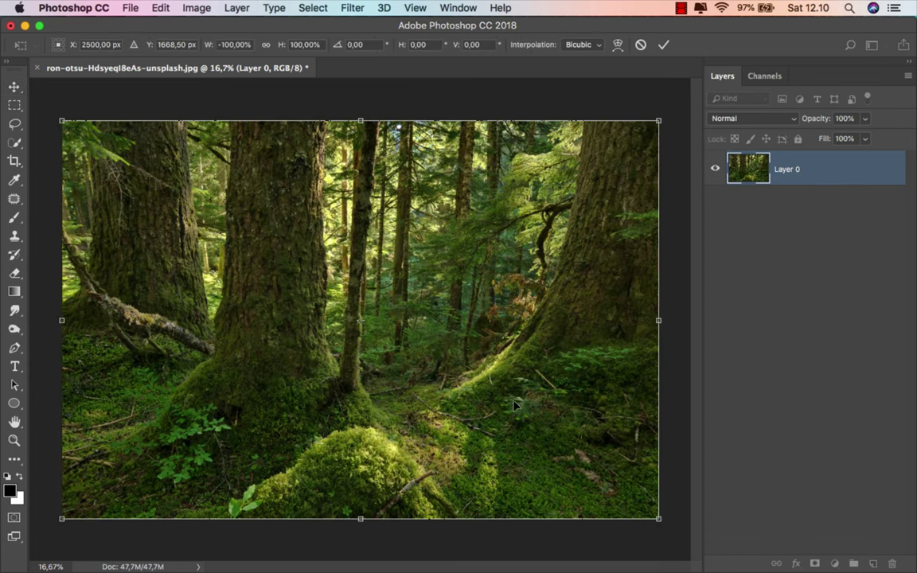
{"action": "left_click", "coordinate": [664, 46]}
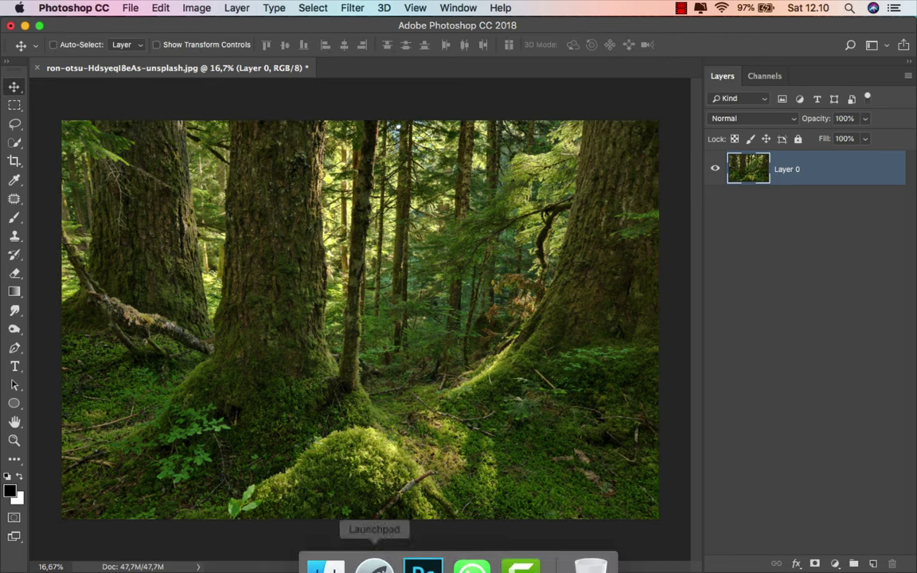
Place the mushroom-4000133 PNG on the forest, shift it right and scale it to 94.5%.
{"action": "left_click", "coordinate": [327, 541]}
{"action": "left_click_drag", "start_coordinate": [411, 121], "coordinate": [436, 343]}
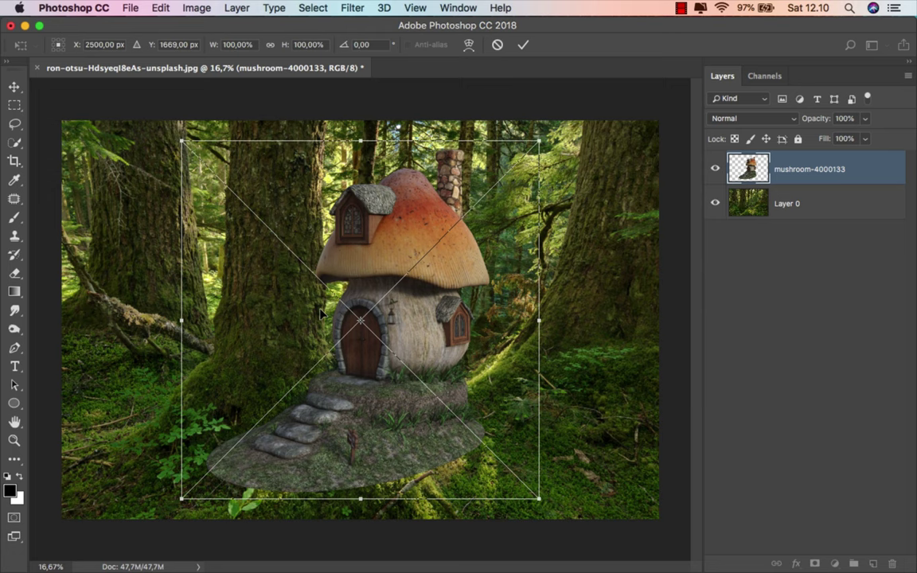
{"action": "left_click_drag", "start_coordinate": [322, 313], "coordinate": [385, 317]}
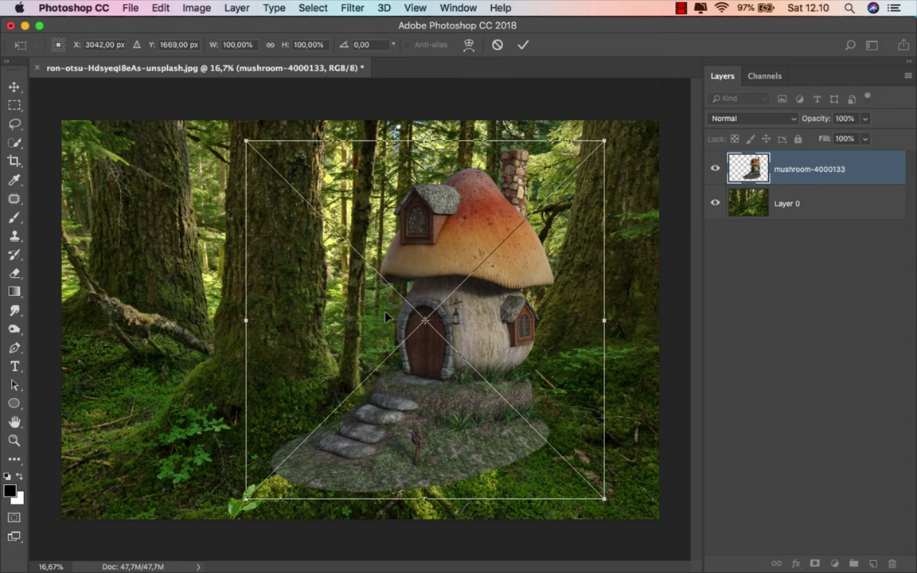
{"action": "left_click_drag", "start_coordinate": [246, 141], "coordinate": [252, 150]}
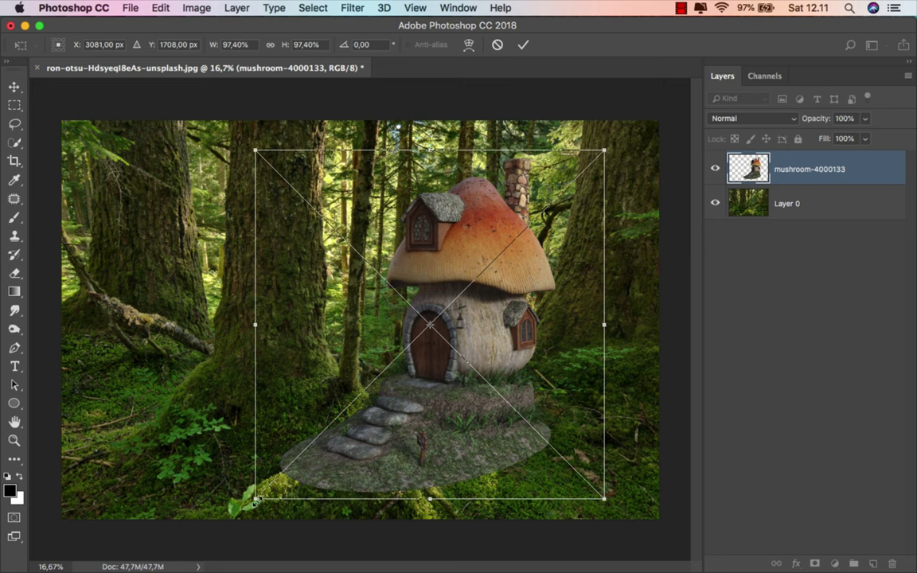
{"action": "left_click_drag", "start_coordinate": [256, 499], "coordinate": [274, 495]}
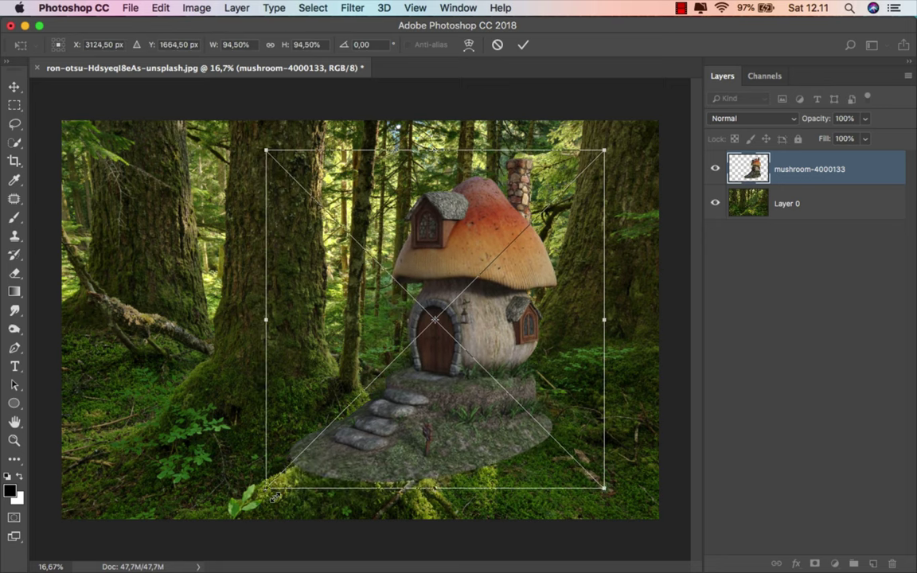
{"action": "key", "text": "shift+Left"}
{"action": "key", "text": "shift+Left"}
{"action": "key", "text": "shift+Left"}
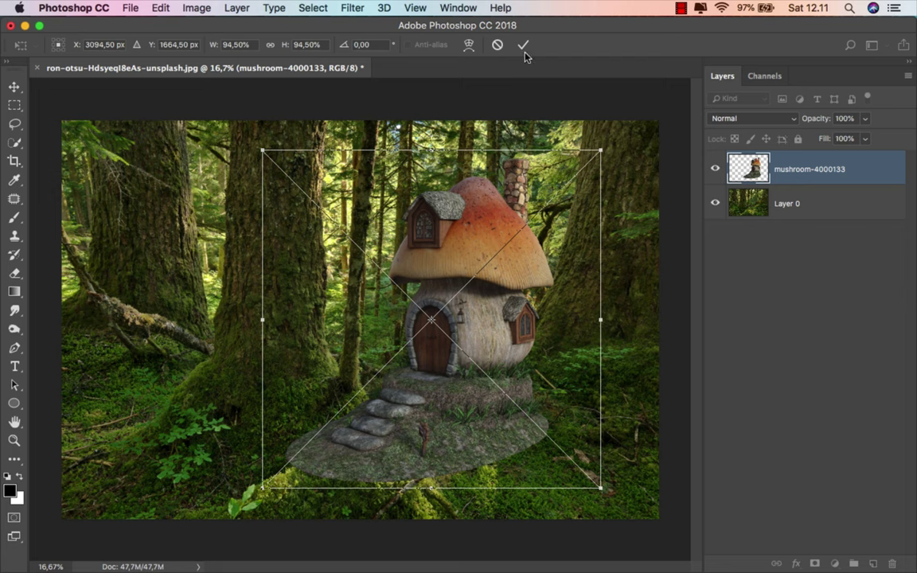
{"action": "key", "text": "Return"}
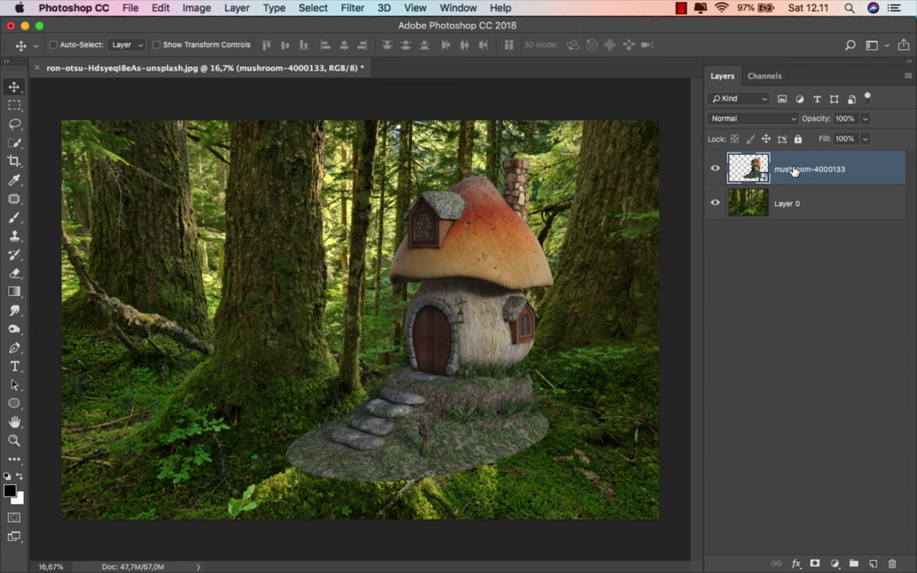
Add a layer mask to the mushroom layer and start a Pen path beside the top stone step.
{"action": "left_click", "coordinate": [814, 563]}
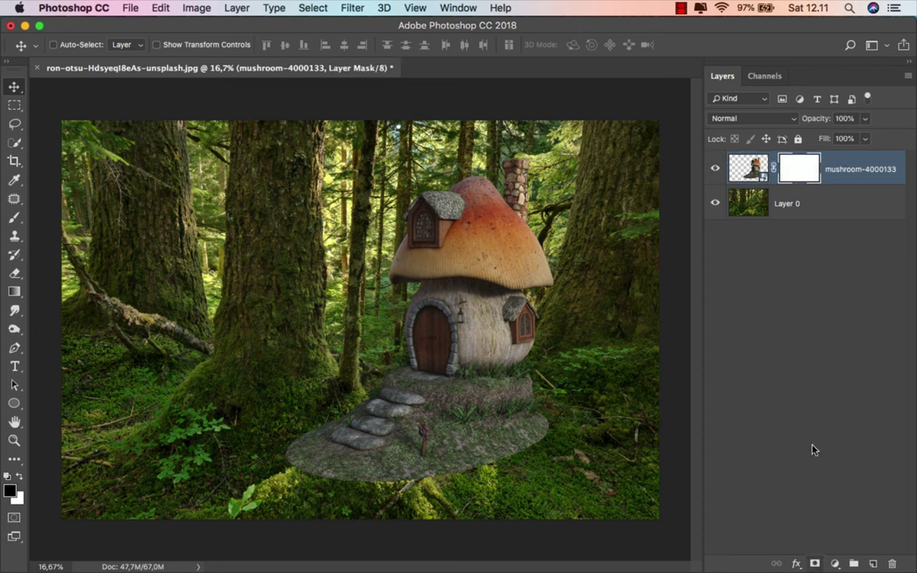
{"action": "right_click", "coordinate": [16, 350]}
{"action": "left_click", "coordinate": [58, 347]}
{"action": "scroll", "coordinate": [334, 450], "scroll_direction": "up", "scroll_amount": 3}
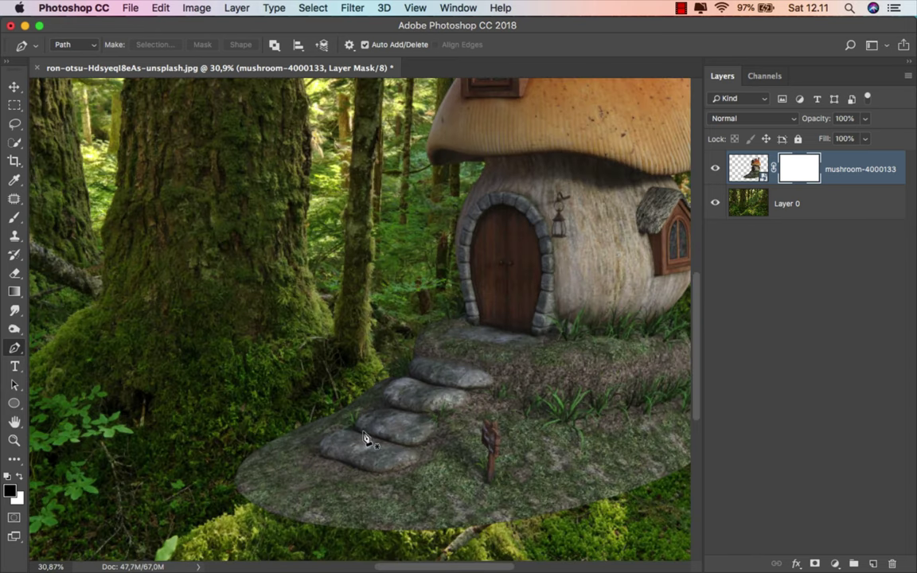
{"action": "scroll", "coordinate": [364, 438], "scroll_direction": "up", "scroll_amount": 2}
{"action": "scroll", "coordinate": [459, 327], "scroll_direction": "up", "scroll_amount": 4}
{"action": "scroll", "coordinate": [452, 323], "scroll_direction": "up", "scroll_amount": 1}
{"action": "scroll", "coordinate": [425, 338], "scroll_direction": "up", "scroll_amount": 2}
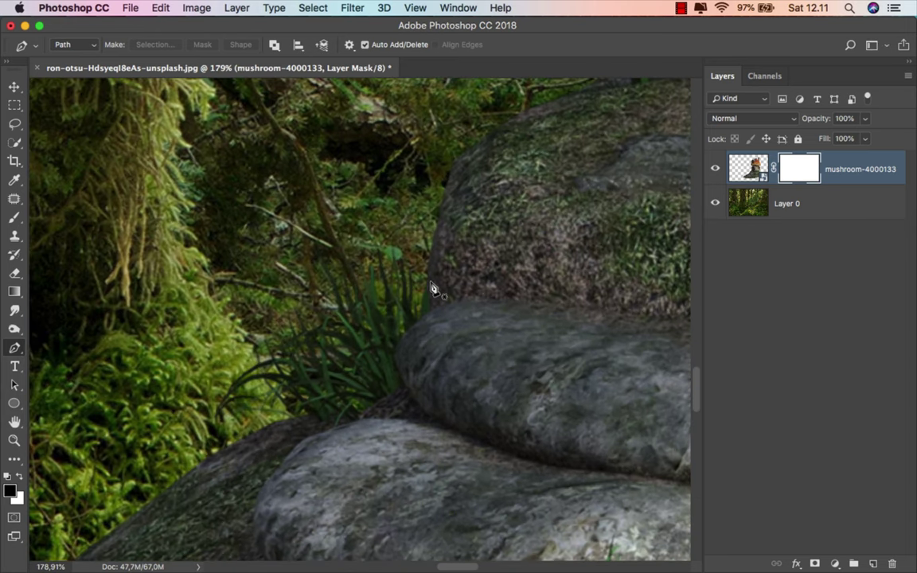
{"action": "scroll", "coordinate": [435, 280], "scroll_direction": "up", "scroll_amount": 1}
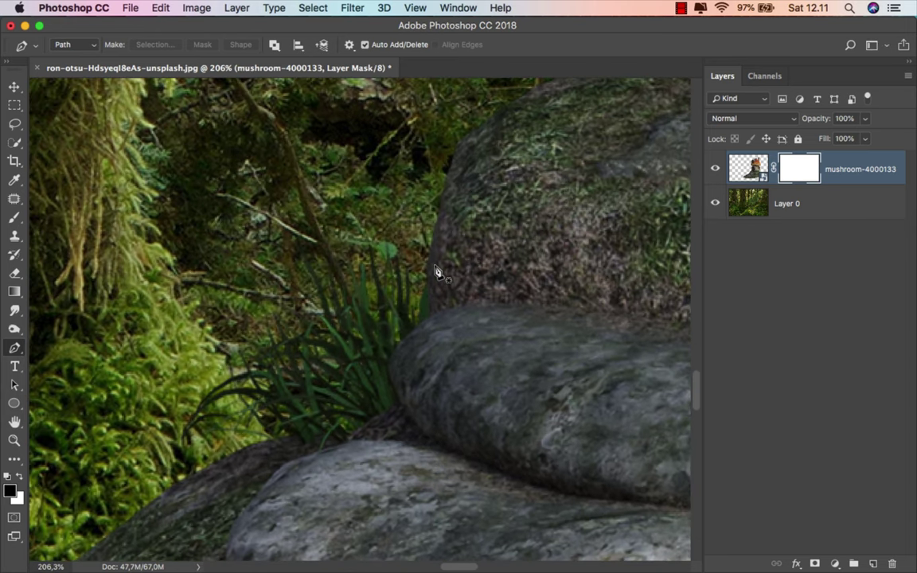
{"action": "left_click", "coordinate": [434, 221]}
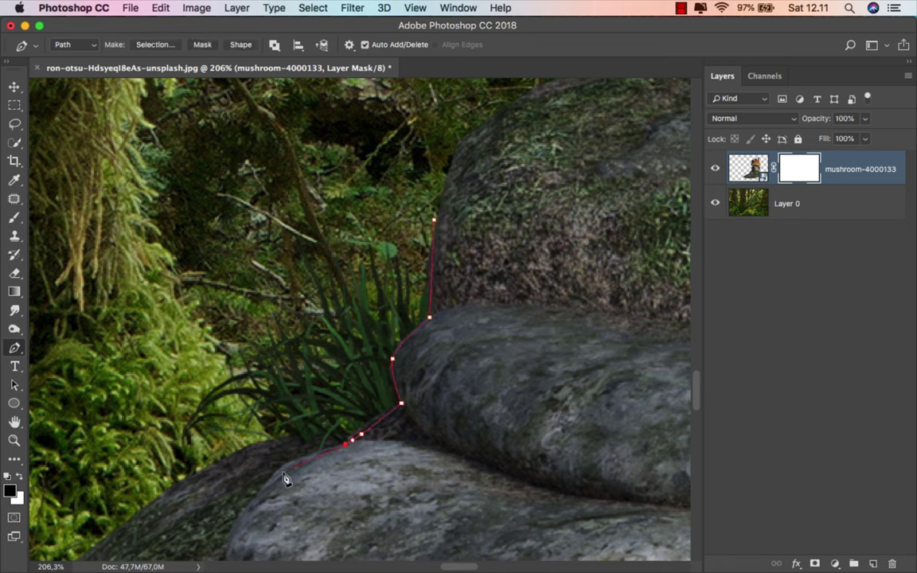
Trace the Pen path down the stone steps and along the bottom step's lower edge.
{"action": "left_click_drag", "start_coordinate": [256, 498], "coordinate": [506, 219]}
{"action": "scroll", "coordinate": [526, 196], "scroll_direction": "down", "scroll_amount": 1}
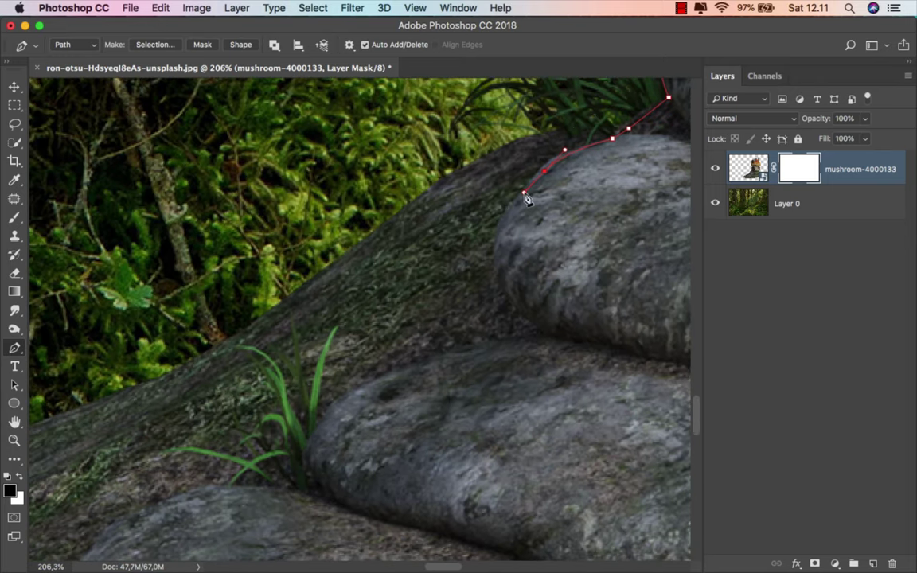
{"action": "scroll", "coordinate": [526, 199], "scroll_direction": "down", "scroll_amount": 1}
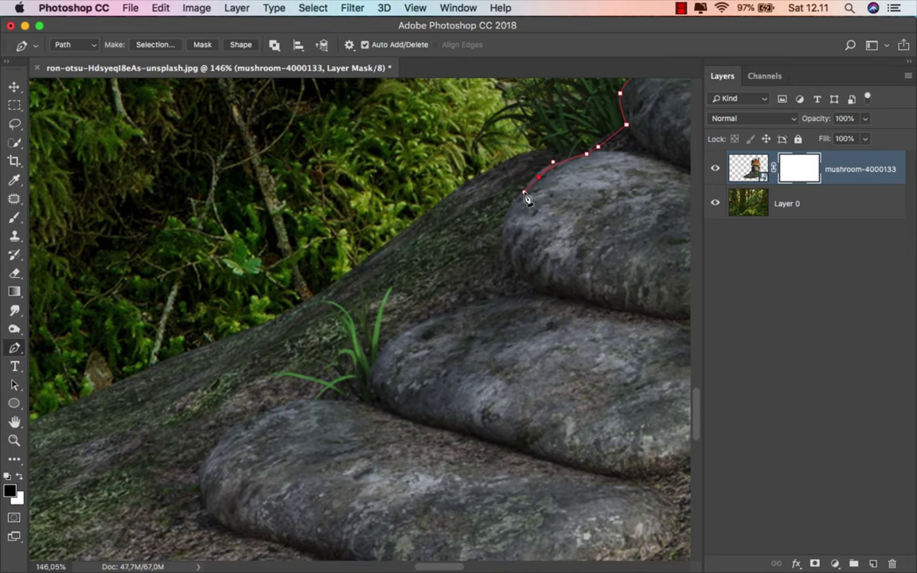
{"action": "left_click", "coordinate": [531, 291]}
{"action": "left_click_drag", "start_coordinate": [427, 325], "coordinate": [398, 342]}
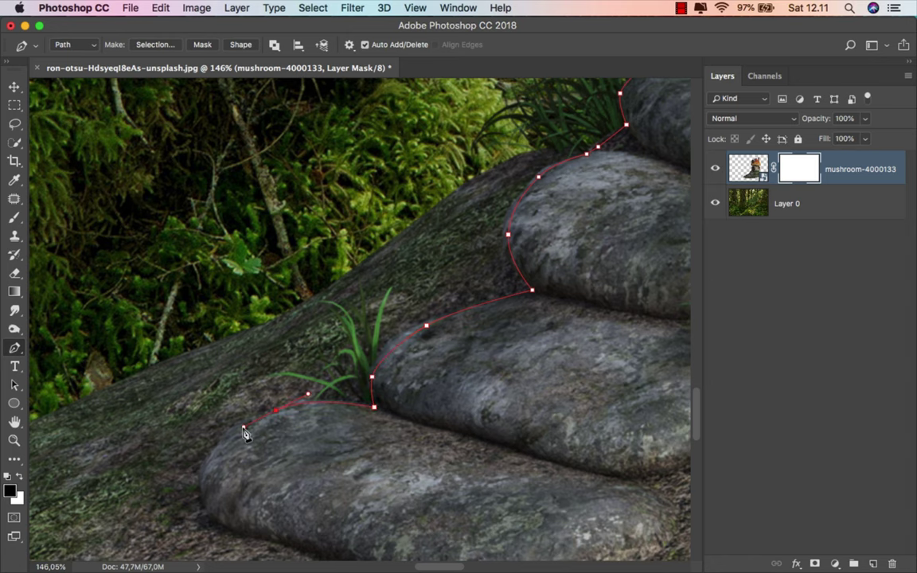
{"action": "left_click_drag", "start_coordinate": [204, 465], "coordinate": [321, 260]}
{"action": "scroll", "coordinate": [325, 268], "scroll_direction": "down", "scroll_amount": 1}
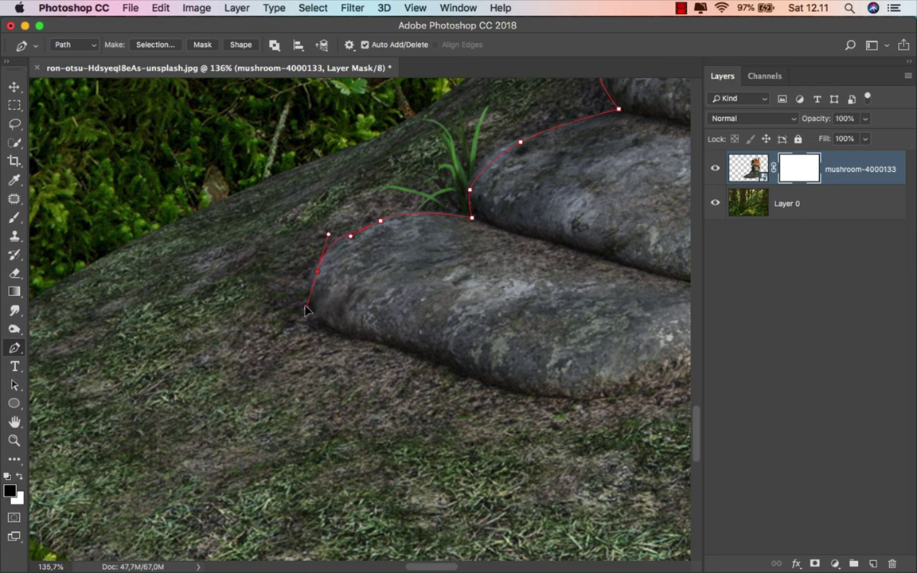
{"action": "left_click", "coordinate": [458, 373]}
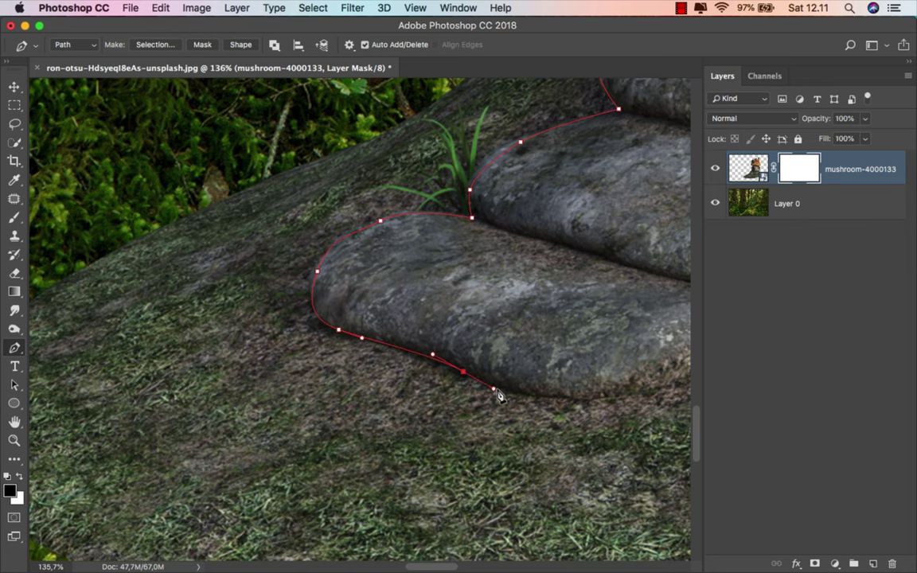
{"action": "left_click", "coordinate": [495, 390]}
{"action": "left_click", "coordinate": [557, 395]}
{"action": "left_click", "coordinate": [593, 402]}
Close the path around the platform's left side and convert it into a selection.
{"action": "scroll", "coordinate": [607, 404], "scroll_direction": "down", "scroll_amount": 10}
{"action": "left_click_drag", "start_coordinate": [607, 404], "coordinate": [276, 416]}
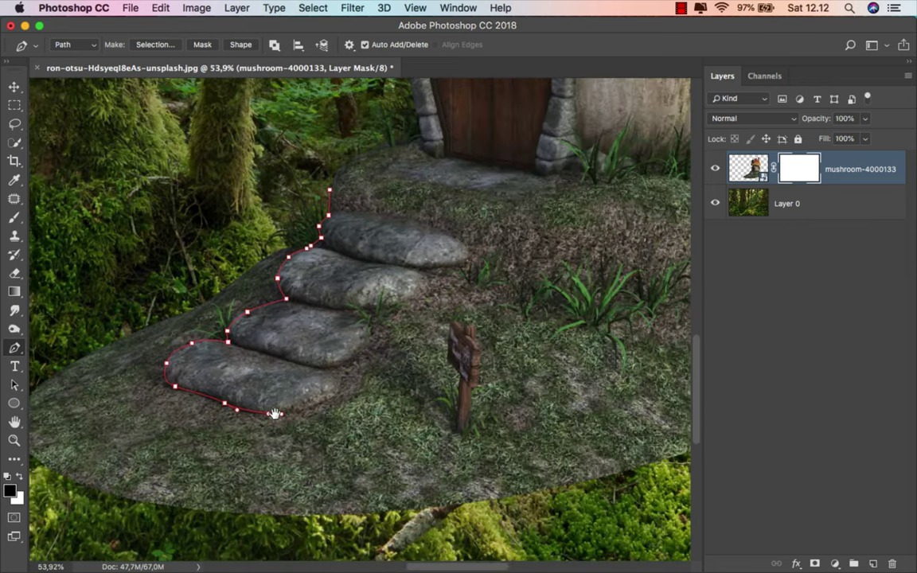
{"action": "scroll", "coordinate": [276, 415], "scroll_direction": "down", "scroll_amount": 2}
{"action": "scroll", "coordinate": [278, 422], "scroll_direction": "down", "scroll_amount": 6}
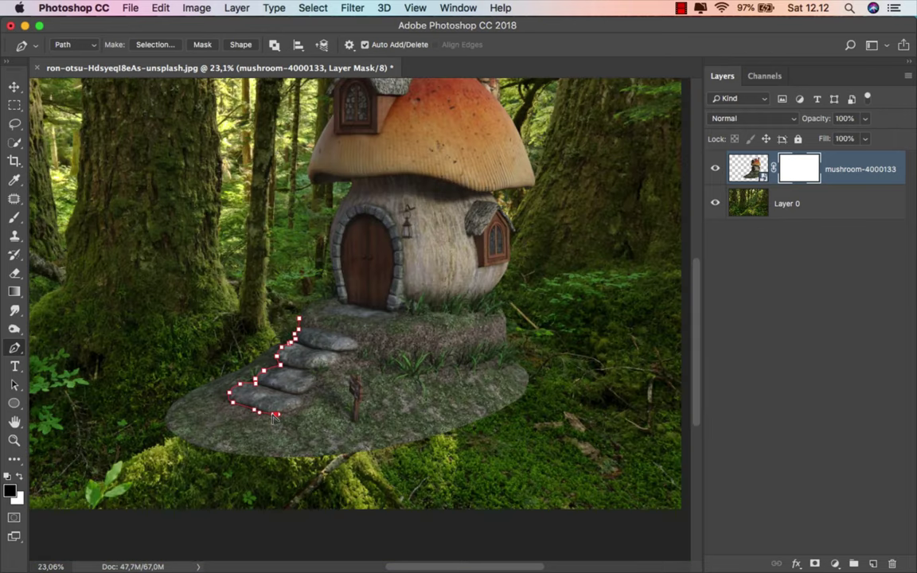
{"action": "scroll", "coordinate": [275, 415], "scroll_direction": "up", "scroll_amount": 1}
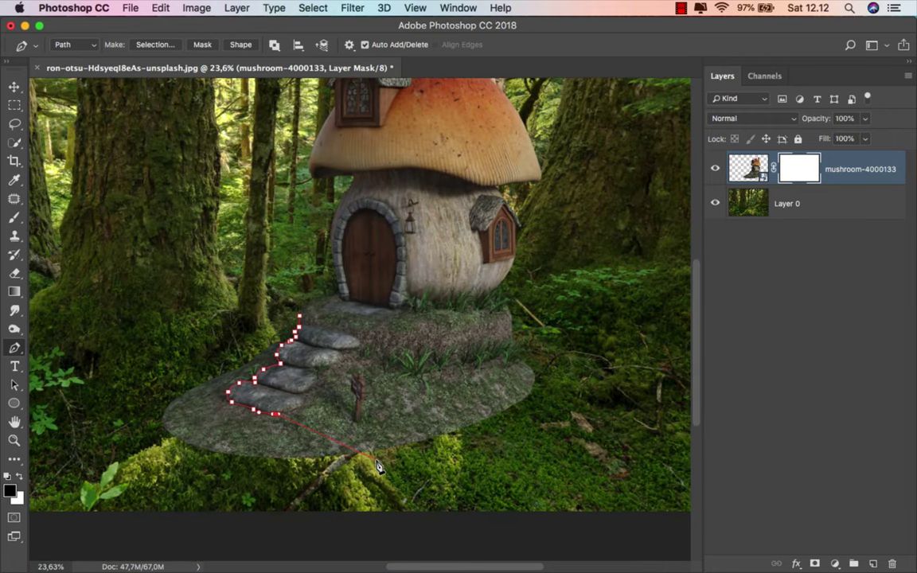
{"action": "left_click", "coordinate": [240, 477]}
{"action": "left_click", "coordinate": [131, 428]}
{"action": "left_click", "coordinate": [198, 349]}
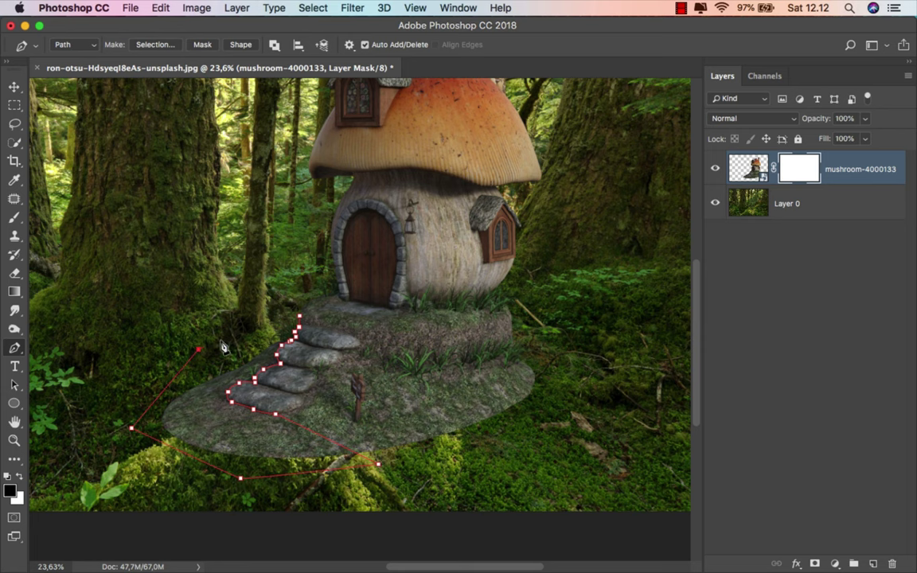
{"action": "scroll", "coordinate": [275, 322], "scroll_direction": "up", "scroll_amount": 5}
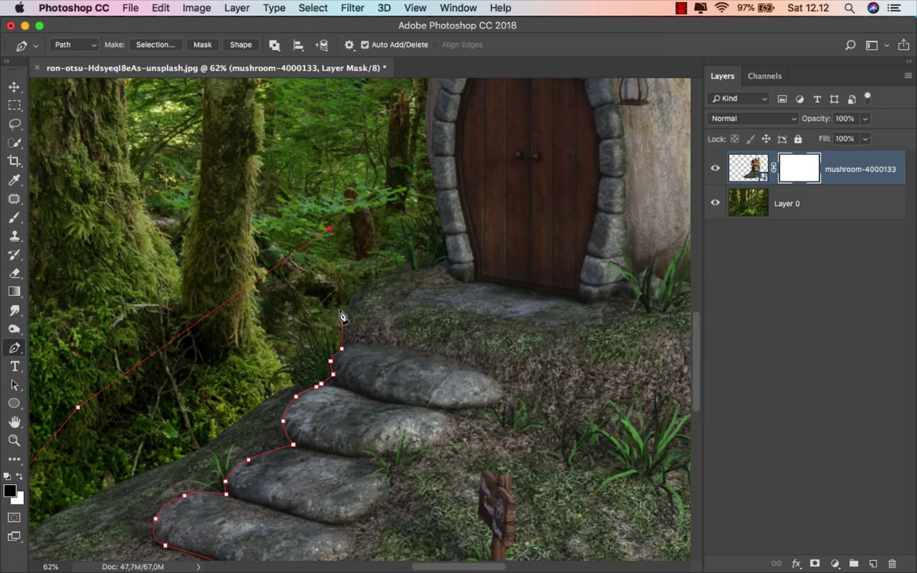
{"action": "right_click", "coordinate": [371, 268]}
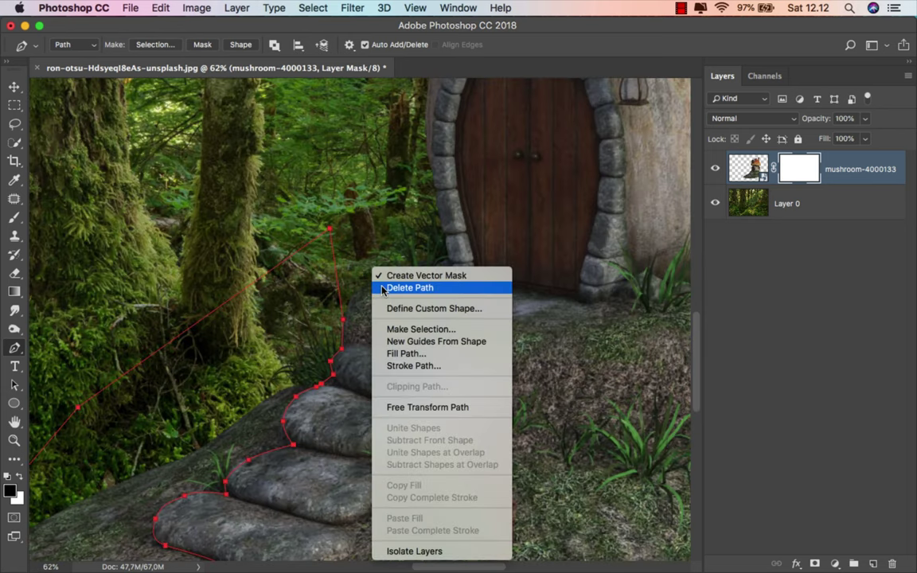
{"action": "left_click", "coordinate": [402, 329]}
{"action": "key", "text": "Return"}
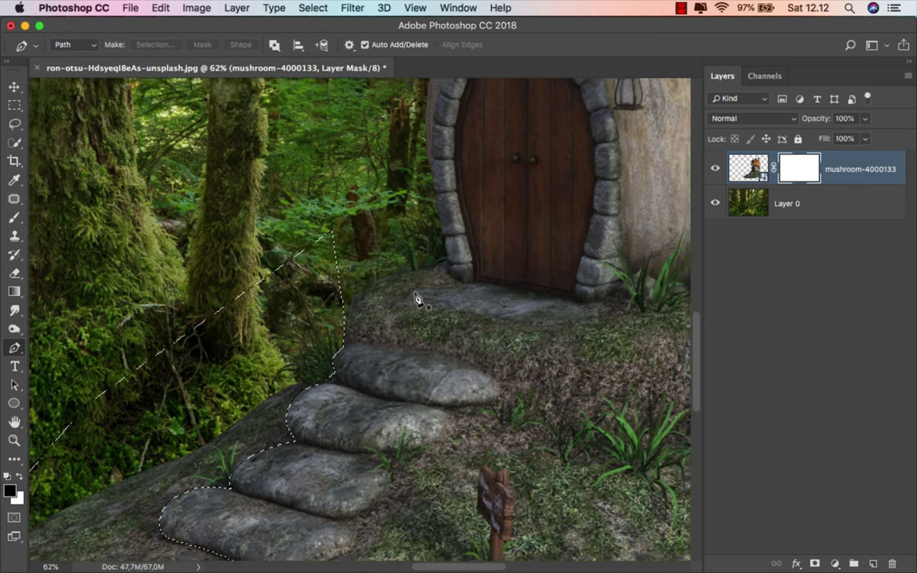
{"action": "scroll", "coordinate": [414, 298], "scroll_direction": "down", "scroll_amount": 4}
{"action": "scroll", "coordinate": [415, 298], "scroll_direction": "down", "scroll_amount": 1}
Paint black in the mask with a near-full-opacity, ~763 px brush to hide the platform's lower-left ground.
{"action": "left_click", "coordinate": [14, 216]}
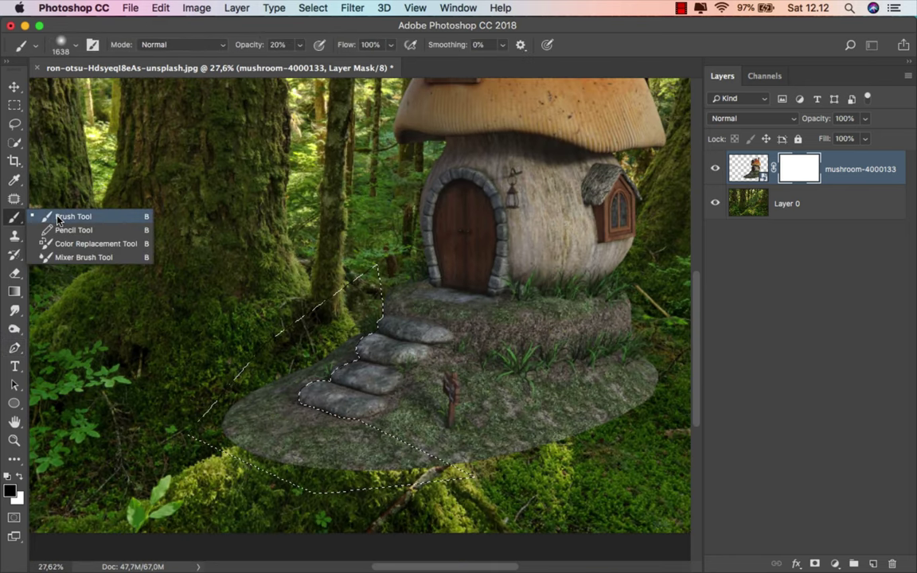
{"action": "left_click_drag", "start_coordinate": [299, 44], "coordinate": [376, 63]}
{"action": "left_click_drag", "start_coordinate": [299, 246], "coordinate": [240, 246]}
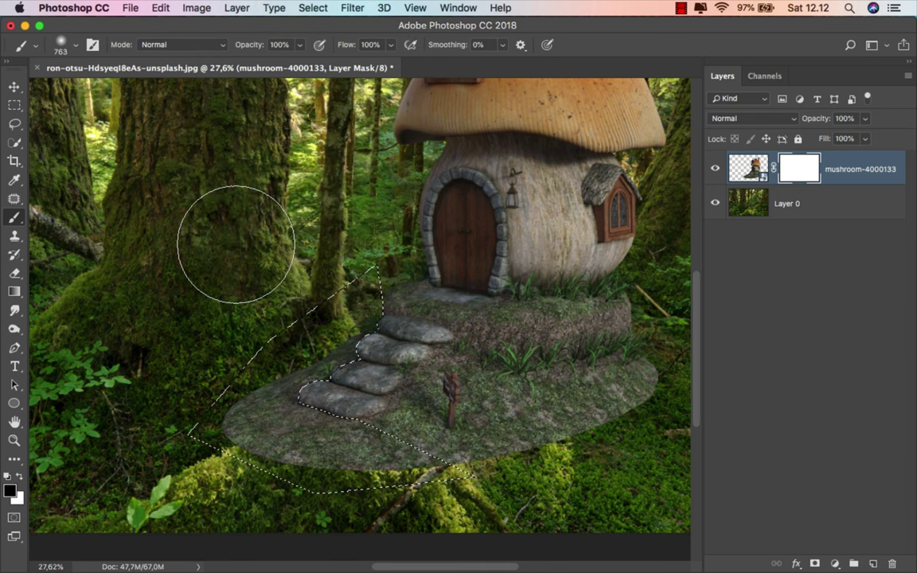
{"action": "left_click_drag", "start_coordinate": [266, 389], "coordinate": [410, 436]}
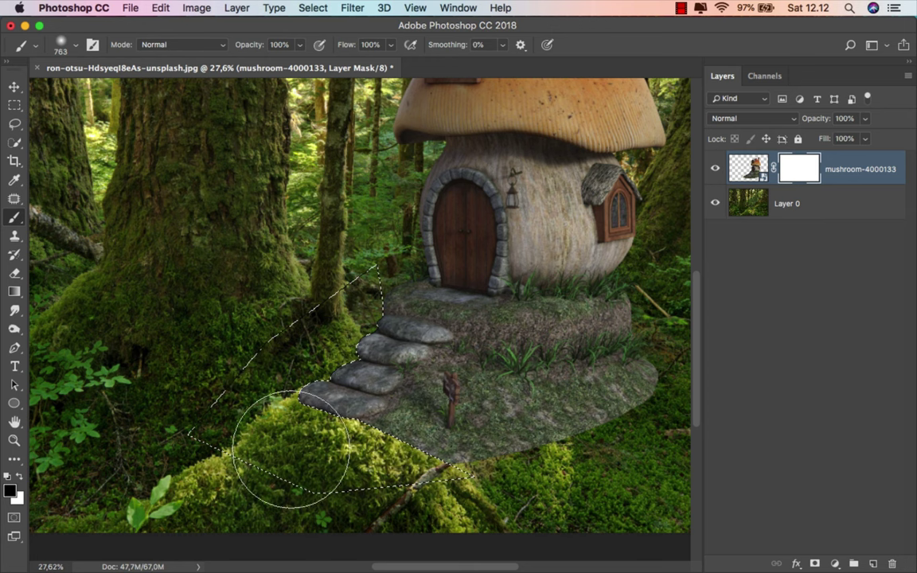
Deselect and fit the whole image in the window.
{"action": "left_click", "coordinate": [319, 8]}
{"action": "left_click", "coordinate": [327, 38]}
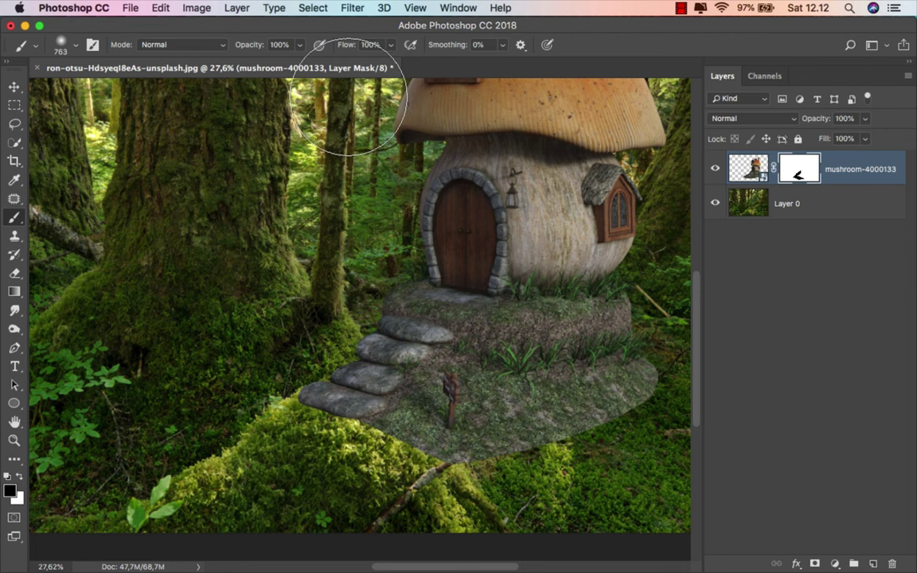
{"action": "key", "text": "super+0"}
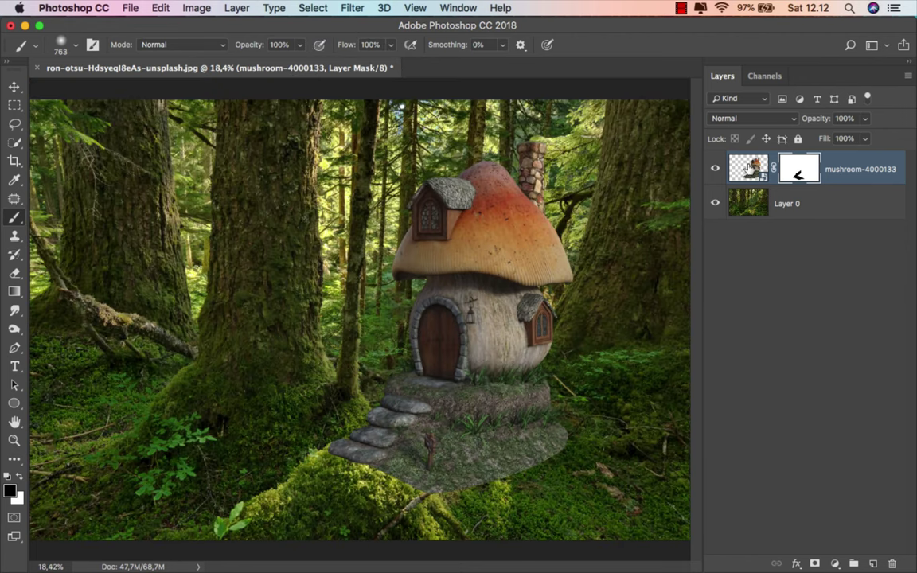
Paint the mask at 21% brush opacity to soften the ground's right and lower edges into grass.
{"action": "scroll", "coordinate": [565, 464], "scroll_direction": "up", "scroll_amount": 5}
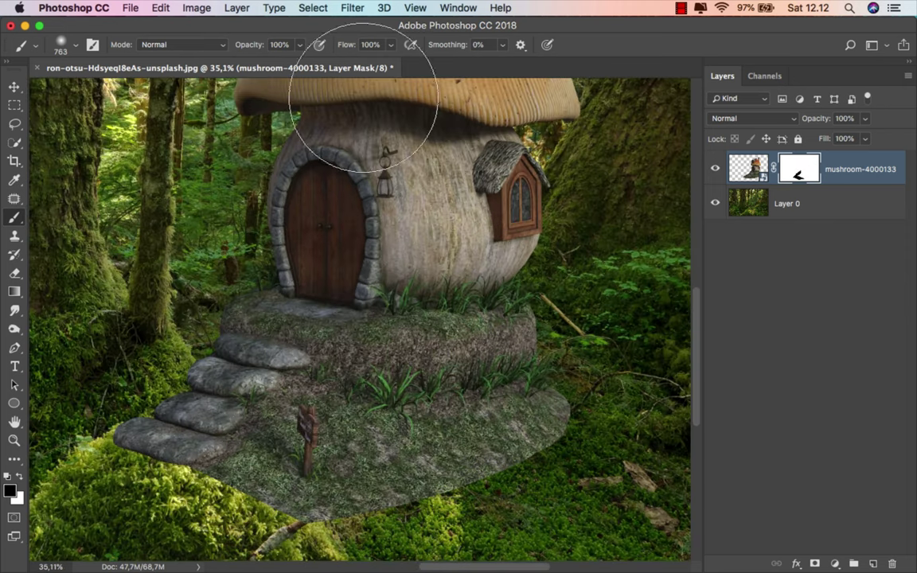
{"action": "mouse_move", "coordinate": [301, 45]}
{"action": "left_mouse_down"}
{"action": "mouse_move", "coordinate": [217, 53]}
{"action": "mouse_move", "coordinate": [225, 55]}
{"action": "left_mouse_up"}
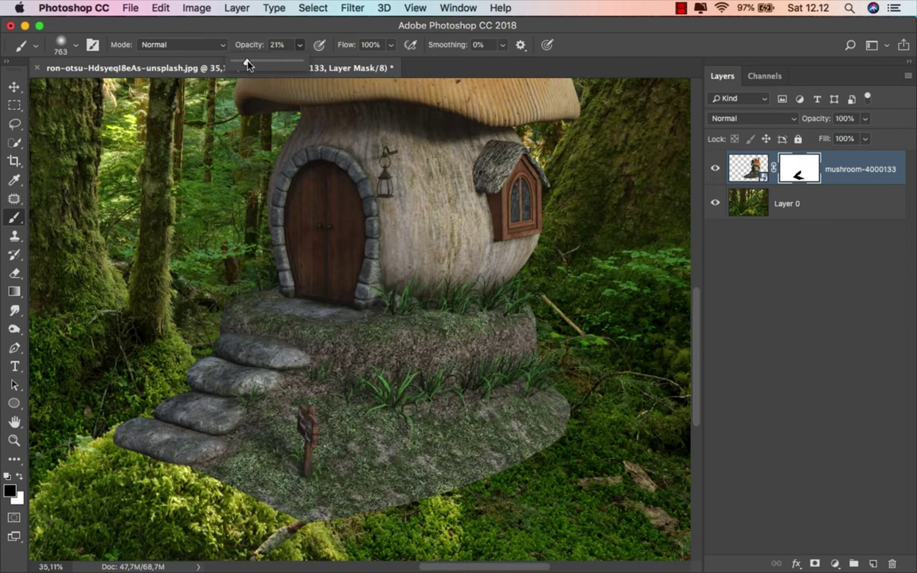
{"action": "scroll", "coordinate": [585, 368], "scroll_direction": "up", "scroll_amount": 1}
{"action": "scroll", "coordinate": [573, 419], "scroll_direction": "down", "scroll_amount": 1}
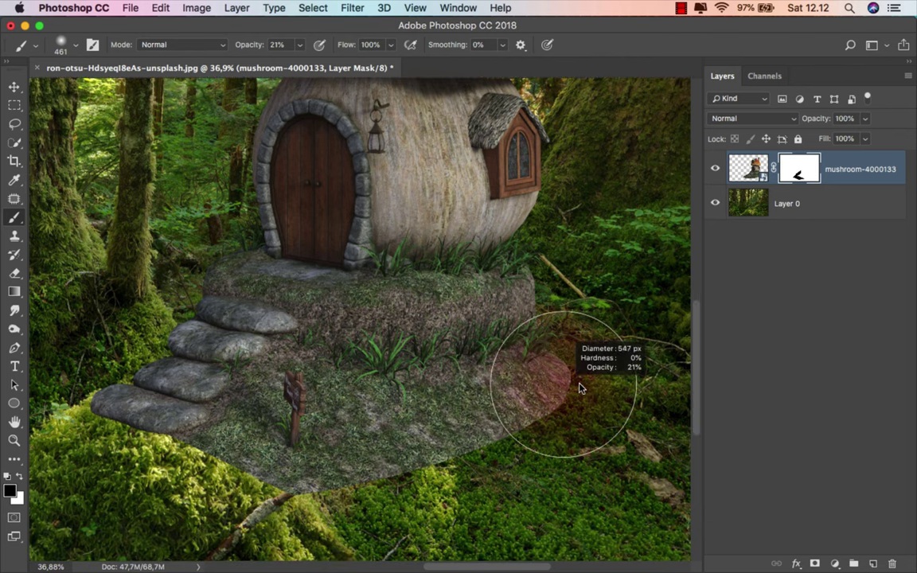
{"action": "left_click_drag", "start_coordinate": [579, 389], "coordinate": [541, 389]}
{"action": "left_click_drag", "start_coordinate": [562, 347], "coordinate": [549, 327]}
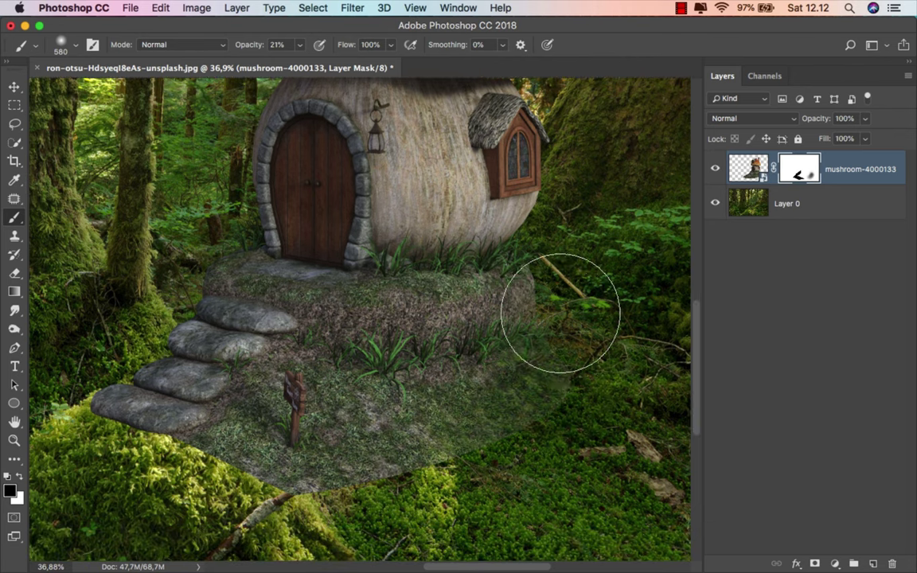
{"action": "mouse_move", "coordinate": [522, 287]}
{"action": "left_mouse_down"}
{"action": "mouse_move", "coordinate": [501, 344]}
{"action": "mouse_move", "coordinate": [402, 473]}
{"action": "mouse_move", "coordinate": [358, 472]}
{"action": "left_mouse_up"}
{"action": "scroll", "coordinate": [250, 495], "scroll_direction": "up", "scroll_amount": 1}
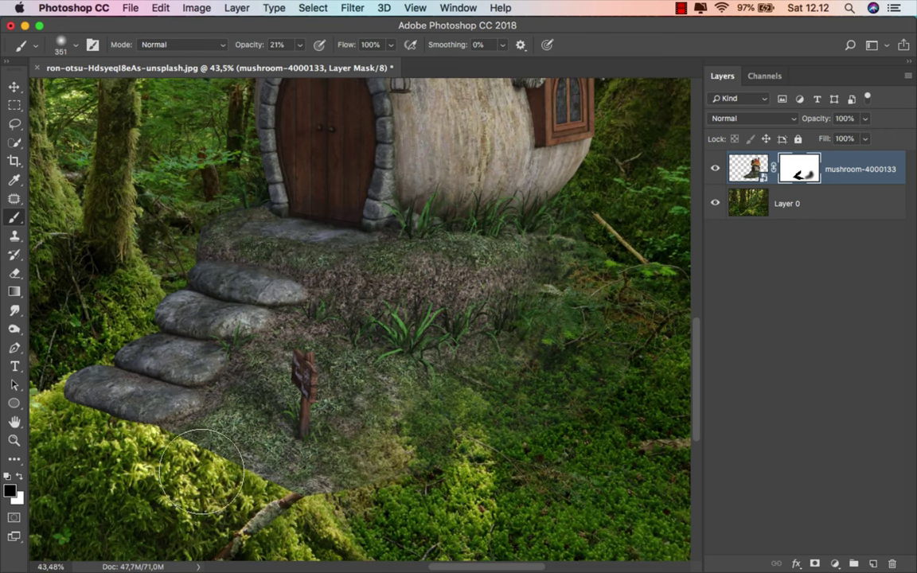
{"action": "left_click_drag", "start_coordinate": [187, 470], "coordinate": [227, 421]}
{"action": "left_click_drag", "start_coordinate": [436, 419], "coordinate": [470, 420]}
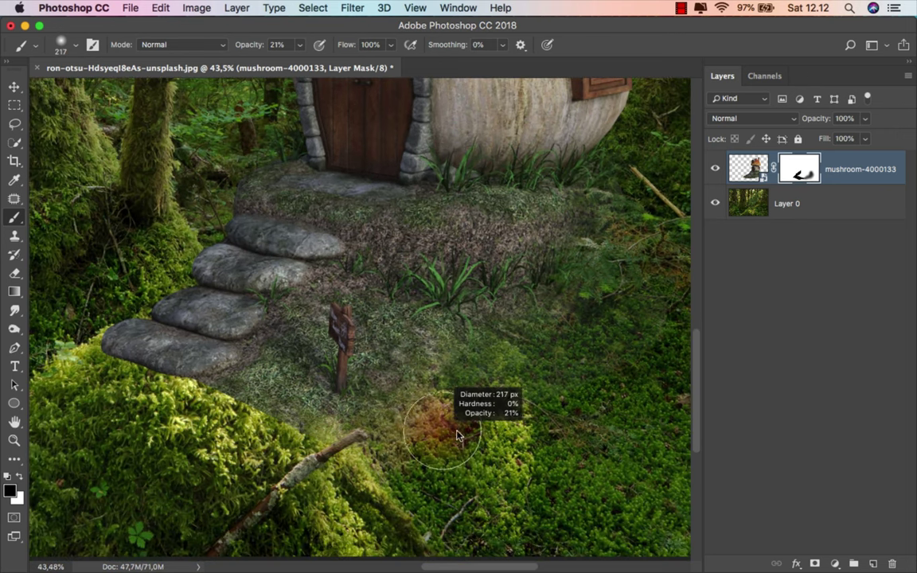
Paint white with a resized soft brush to blend the path into the moss below the lowest stone.
{"action": "left_click_drag", "start_coordinate": [426, 390], "coordinate": [461, 389]}
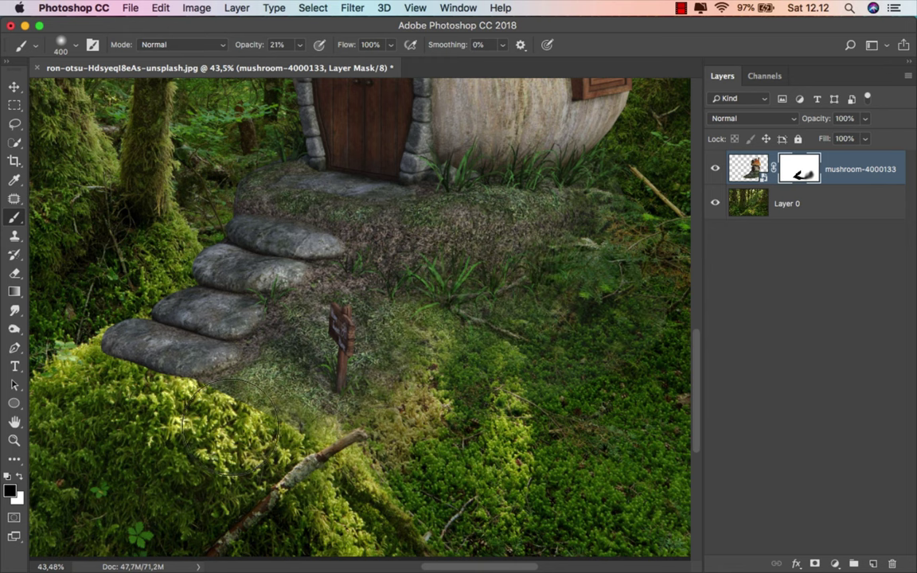
{"action": "left_click_drag", "start_coordinate": [274, 434], "coordinate": [430, 398]}
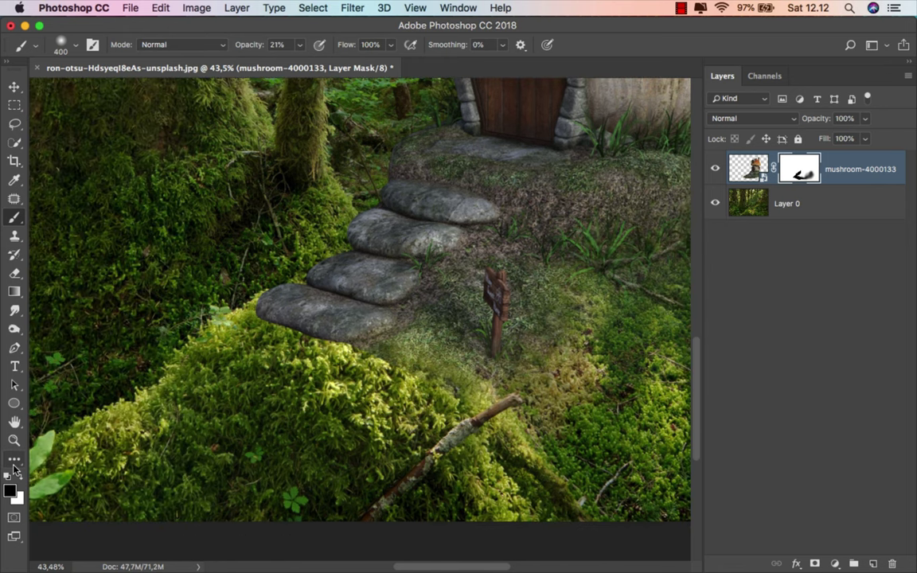
{"action": "left_click", "coordinate": [19, 476]}
{"action": "scroll", "coordinate": [298, 307], "scroll_direction": "up", "scroll_amount": 2}
{"action": "left_click_drag", "start_coordinate": [299, 307], "coordinate": [270, 306]}
{"action": "scroll", "coordinate": [382, 327], "scroll_direction": "up", "scroll_amount": 1}
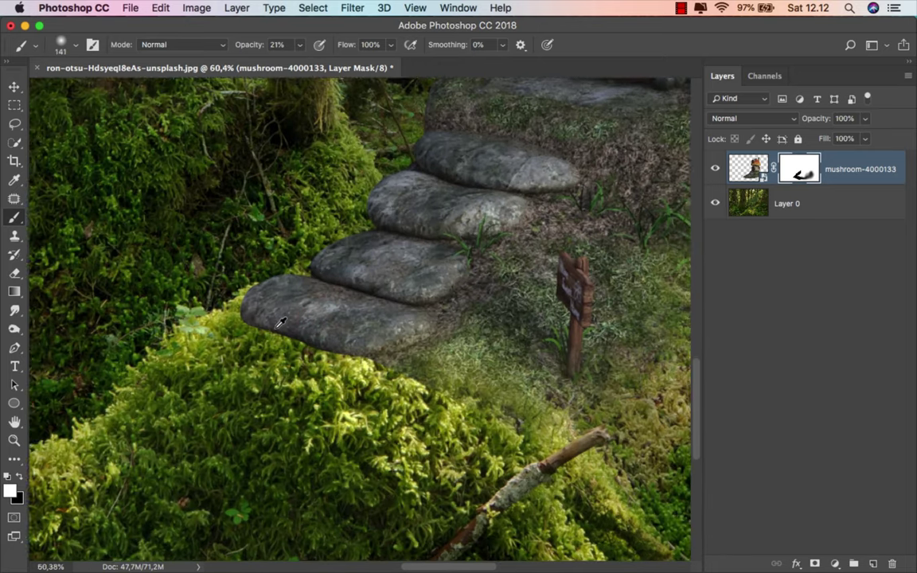
{"action": "scroll", "coordinate": [427, 343], "scroll_direction": "up", "scroll_amount": 3}
{"action": "left_click_drag", "start_coordinate": [337, 327], "coordinate": [354, 327]}
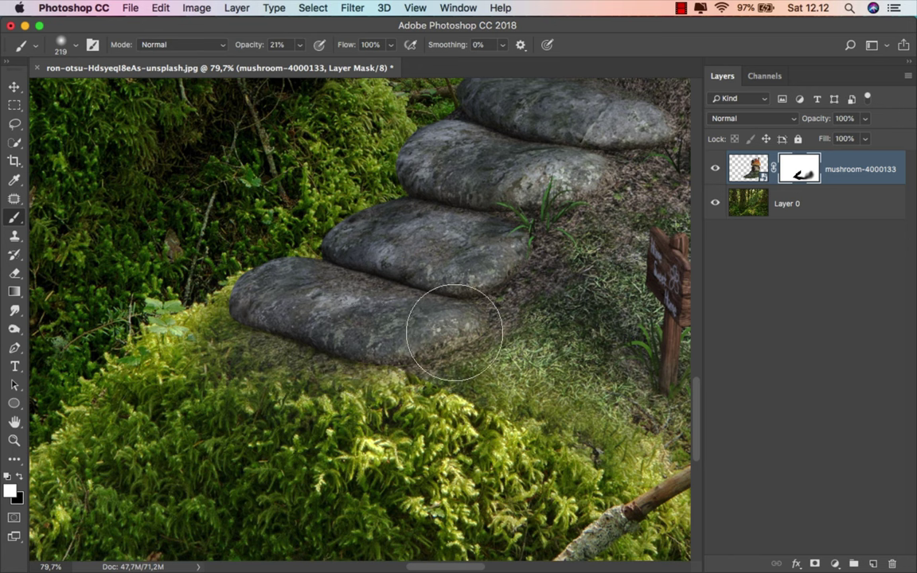
{"action": "left_click_drag", "start_coordinate": [374, 353], "coordinate": [559, 301]}
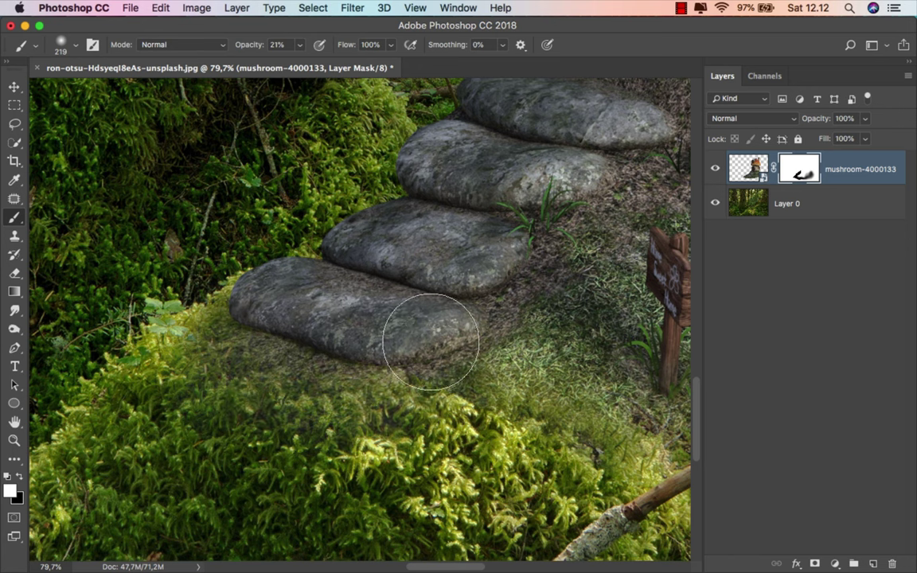
{"action": "scroll", "coordinate": [517, 314], "scroll_direction": "right", "scroll_amount": 3}
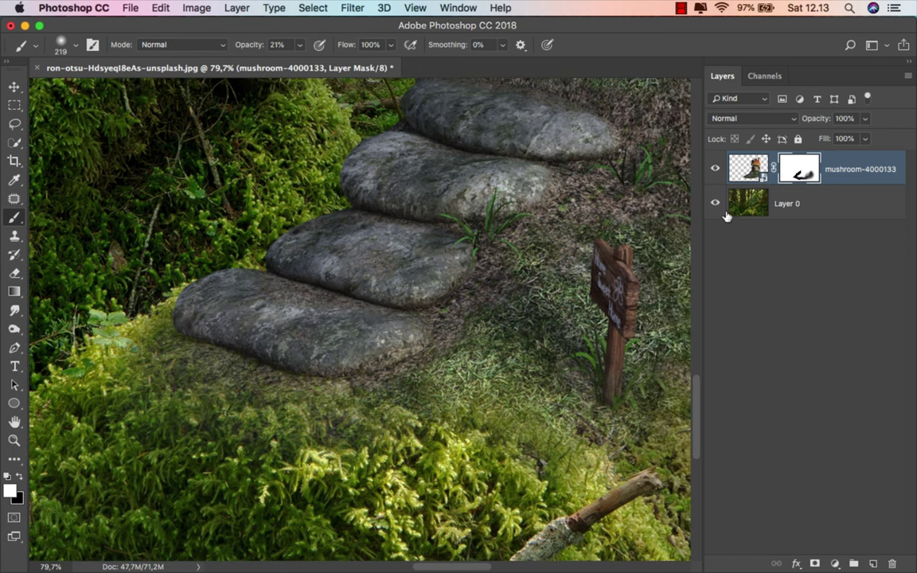
{"action": "left_click", "coordinate": [794, 166], "text": "shift"}
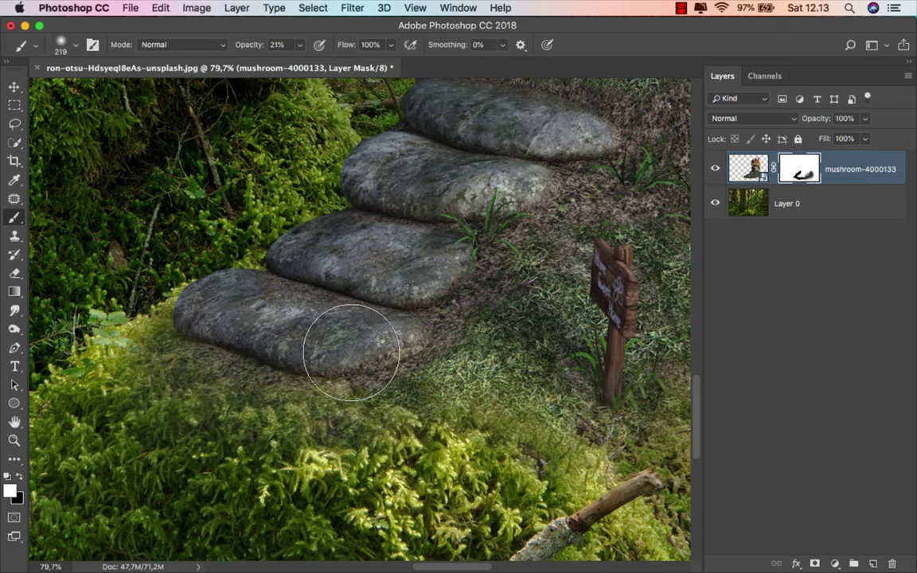
{"action": "left_click_drag", "start_coordinate": [266, 347], "coordinate": [302, 347]}
{"action": "left_click_drag", "start_coordinate": [167, 390], "coordinate": [477, 363]}
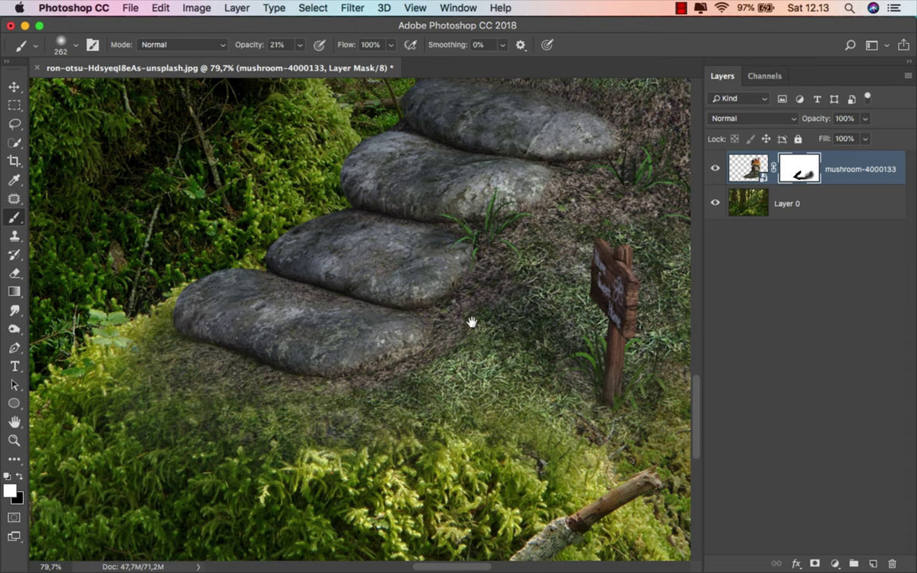
{"action": "scroll", "coordinate": [471, 321], "scroll_direction": "down", "scroll_amount": 3}
{"action": "scroll", "coordinate": [266, 398], "scroll_direction": "down", "scroll_amount": 2}
Duplicate the forest Layer 0 as Layer 0 copy and hide the original Layer 0.
{"action": "scroll", "coordinate": [450, 372], "scroll_direction": "down", "scroll_amount": 2}
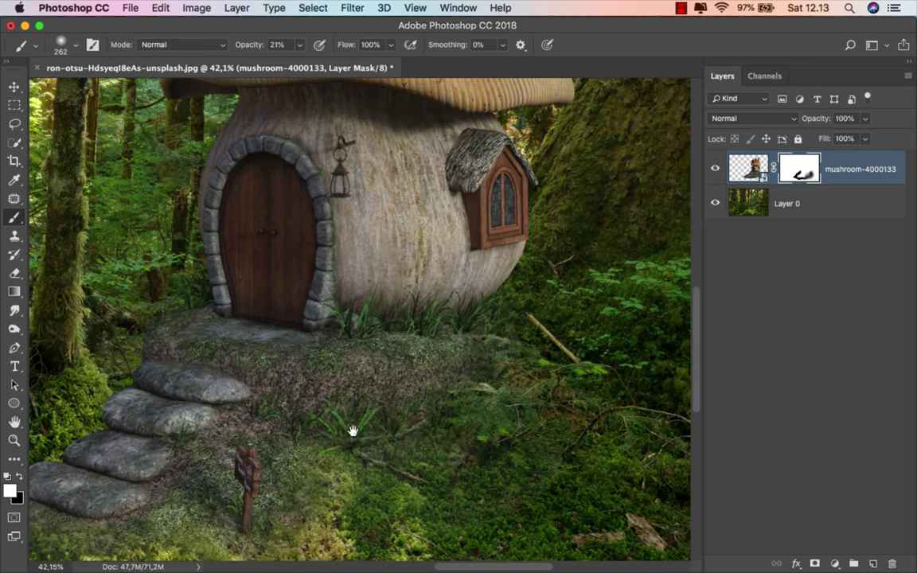
{"action": "scroll", "coordinate": [404, 370], "scroll_direction": "down", "scroll_amount": 1}
{"action": "scroll", "coordinate": [402, 372], "scroll_direction": "down", "scroll_amount": 1}
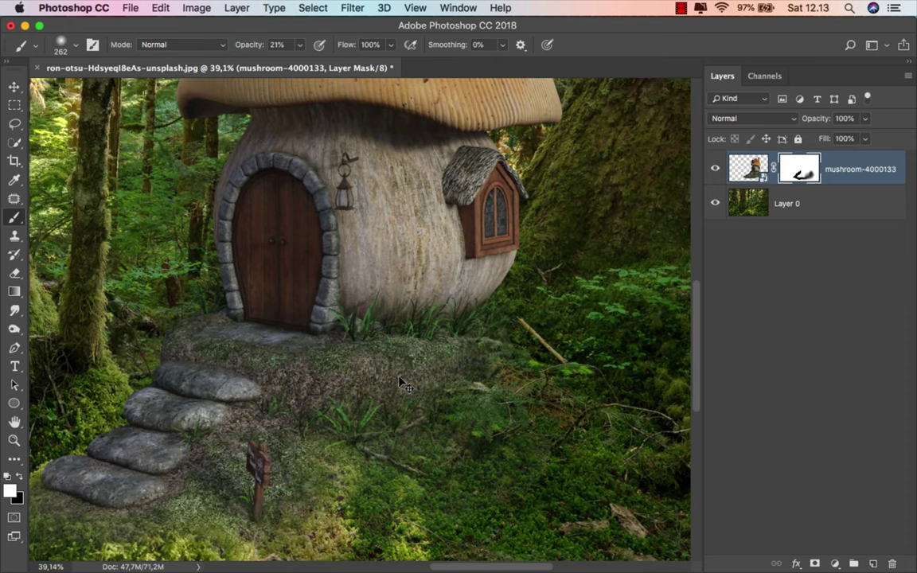
{"action": "scroll", "coordinate": [398, 377], "scroll_direction": "down", "scroll_amount": 3}
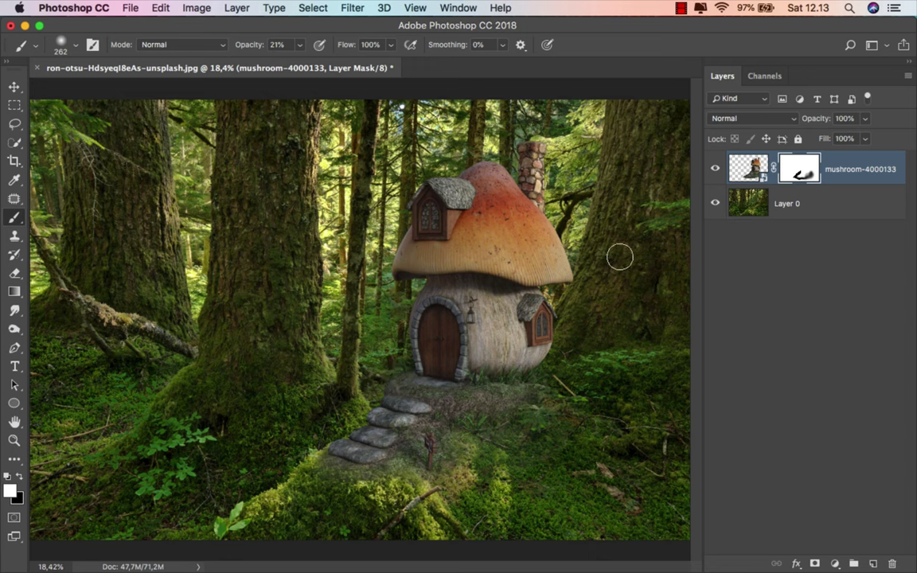
{"action": "key", "text": "super+2"}
{"action": "key", "text": "v"}
{"action": "key", "text": "shift+Left"}
{"action": "key", "text": "shift+Left"}
{"action": "key", "text": "shift+Left"}
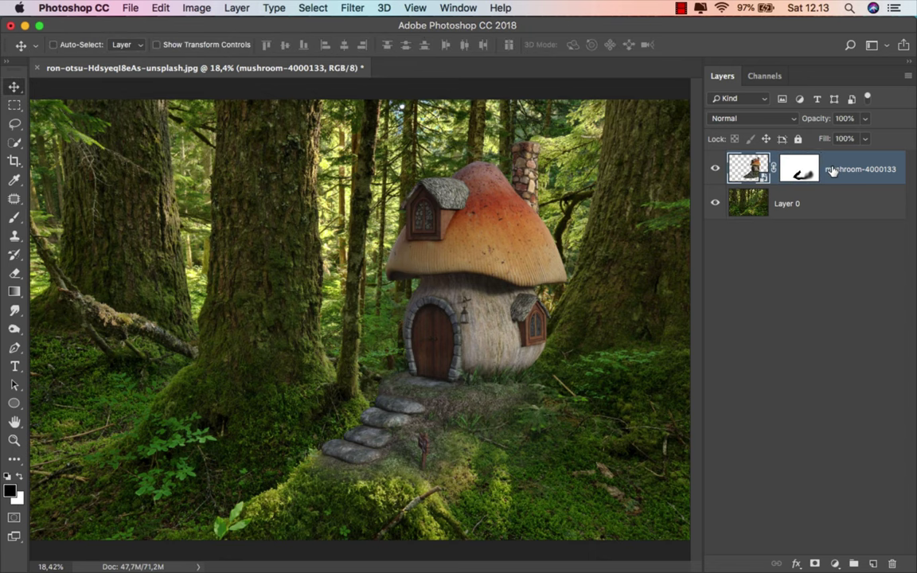
{"action": "left_click", "coordinate": [831, 202]}
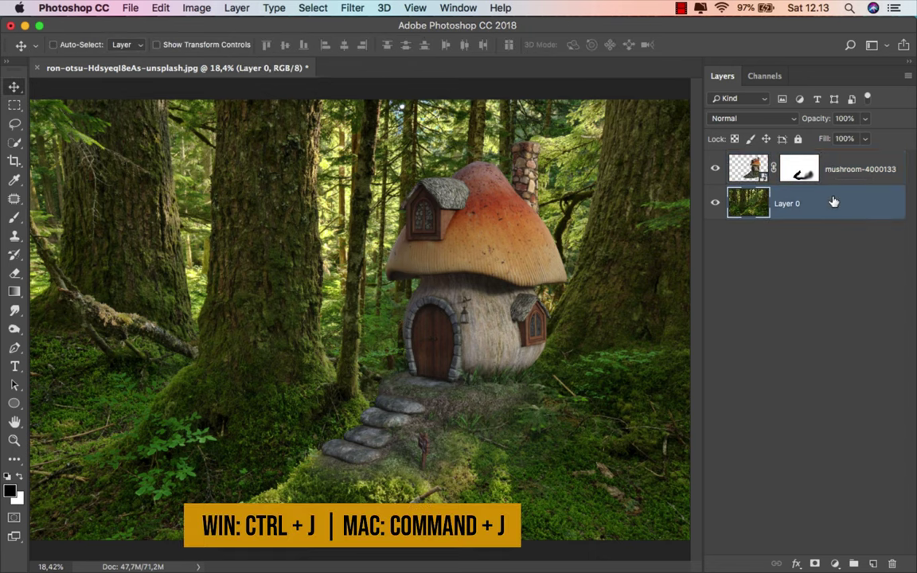
{"action": "key", "text": "super+j"}
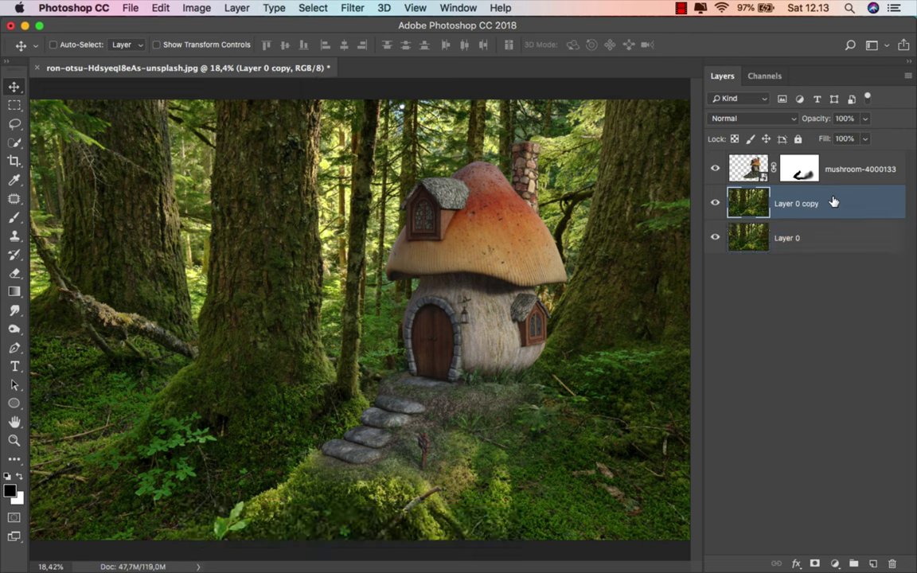
Add a dark olive #303200 Solid Color fill layer and move it below Layer 0 copy.
{"action": "left_click", "coordinate": [835, 560]}
{"action": "left_click", "coordinate": [856, 292]}
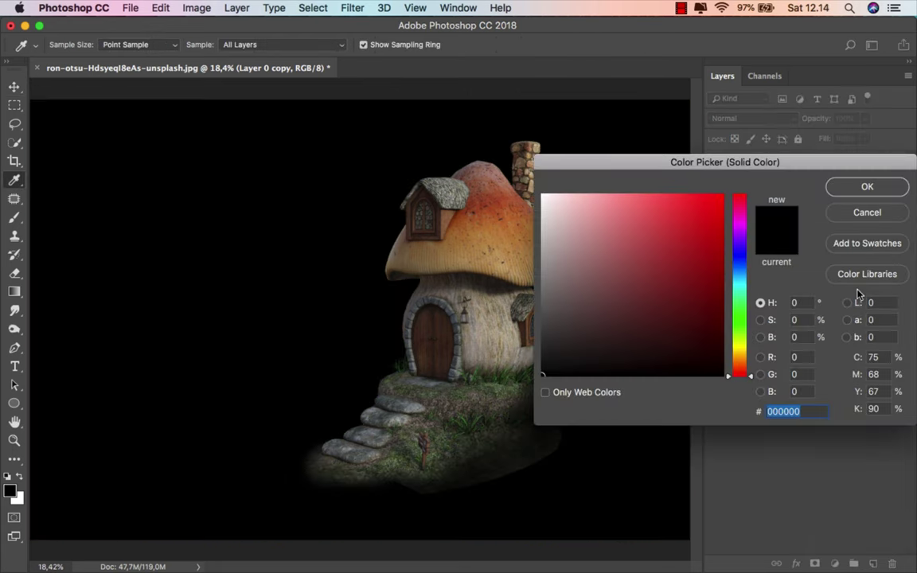
{"action": "left_click", "coordinate": [721, 340]}
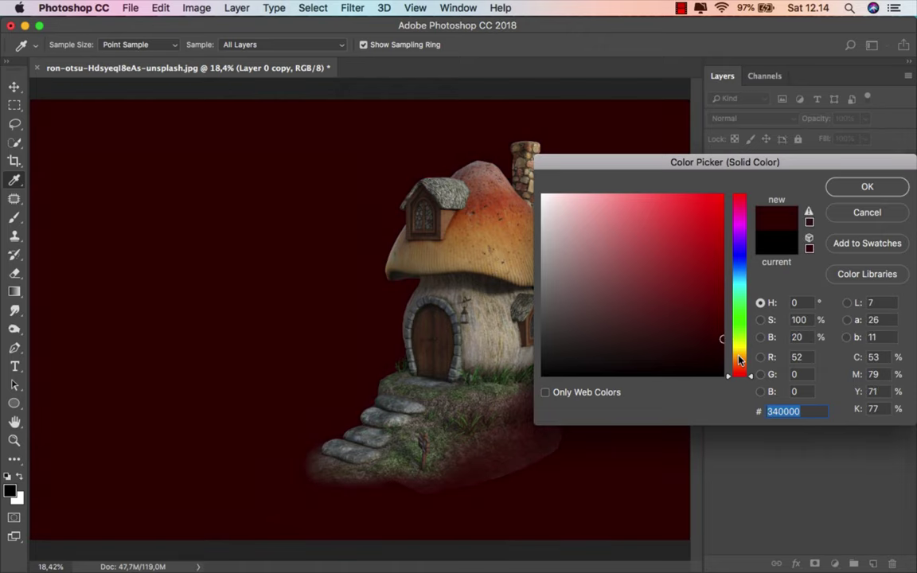
{"action": "left_click_drag", "start_coordinate": [739, 360], "coordinate": [747, 347]}
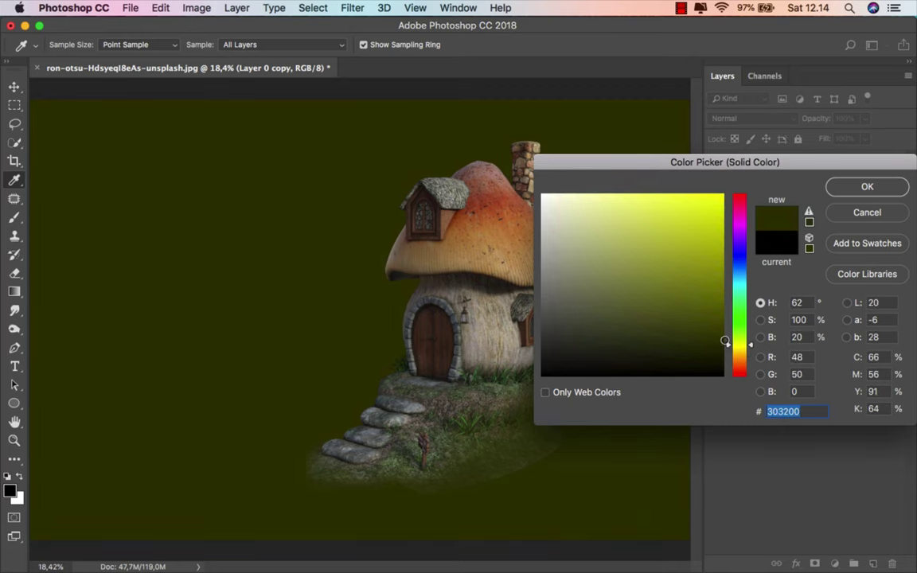
{"action": "left_click", "coordinate": [862, 189]}
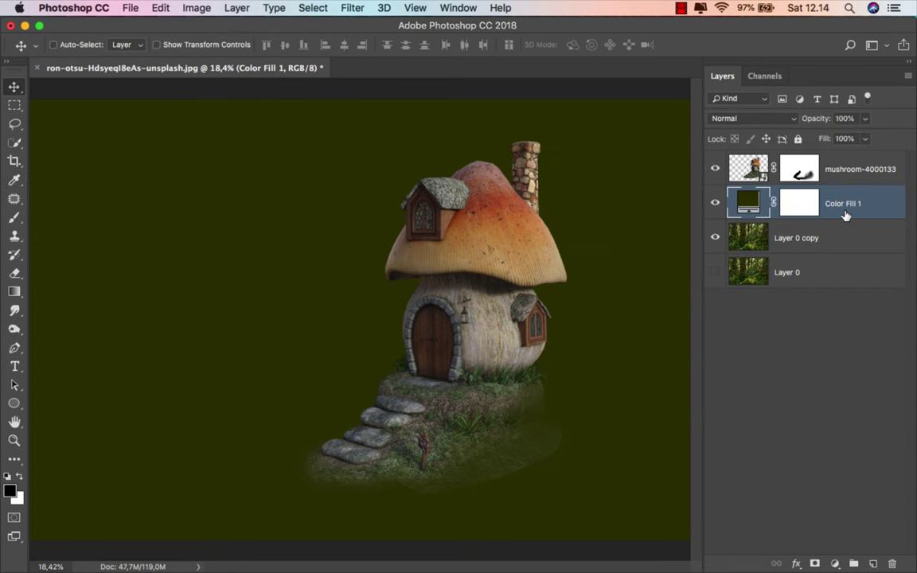
{"action": "left_click_drag", "start_coordinate": [845, 215], "coordinate": [839, 249]}
Give Layer 0 copy an inverted mask hiding the forest copy, and switch to the Brush tool.
{"action": "left_click", "coordinate": [839, 211]}
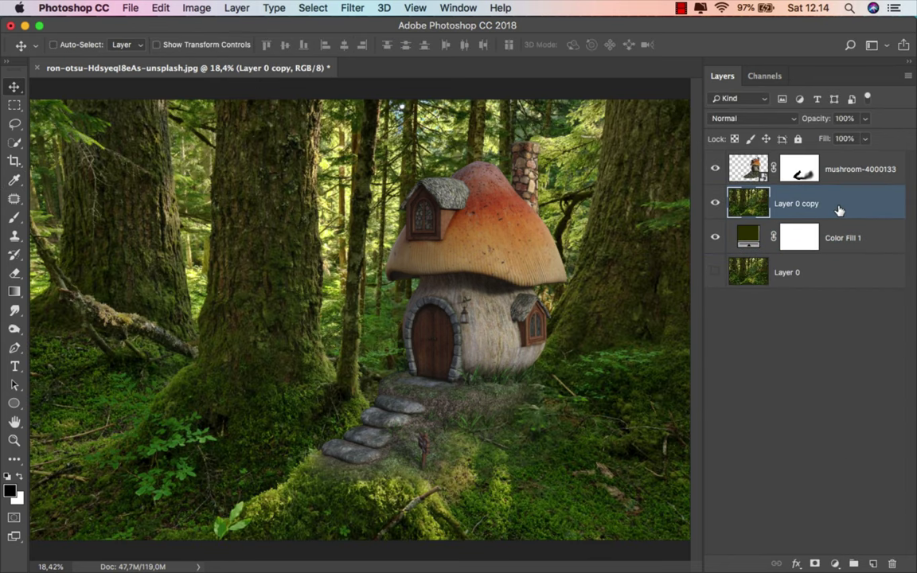
{"action": "left_click", "coordinate": [813, 562]}
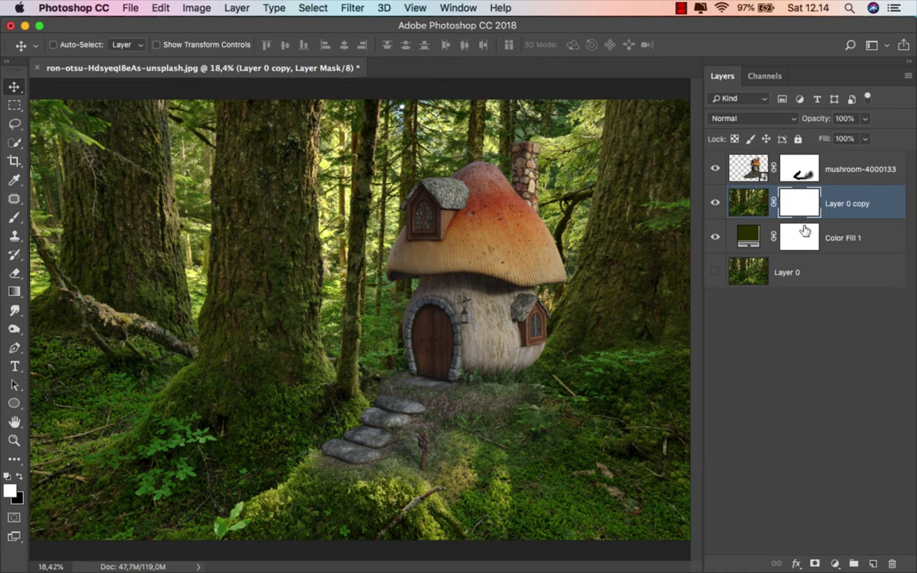
{"action": "key", "text": "cmd+i"}
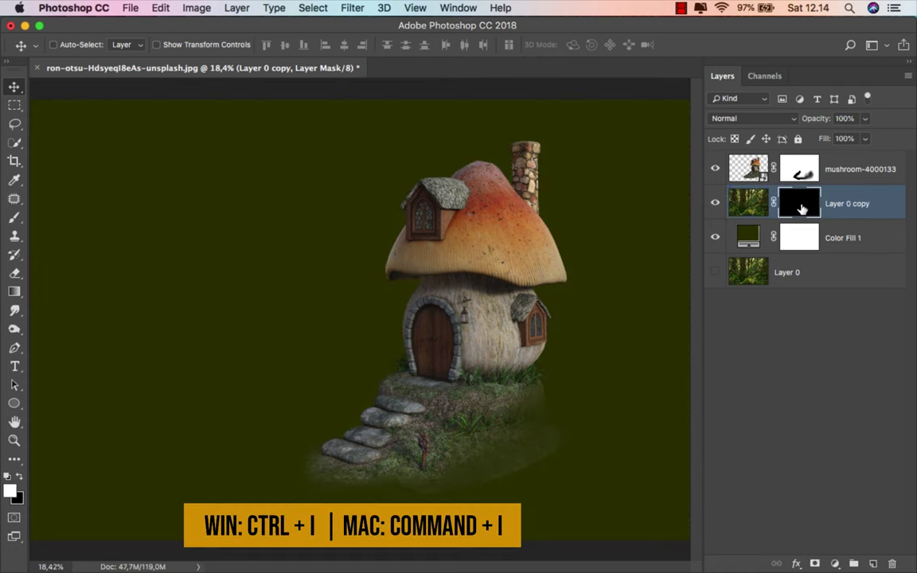
{"action": "left_click", "coordinate": [15, 216]}
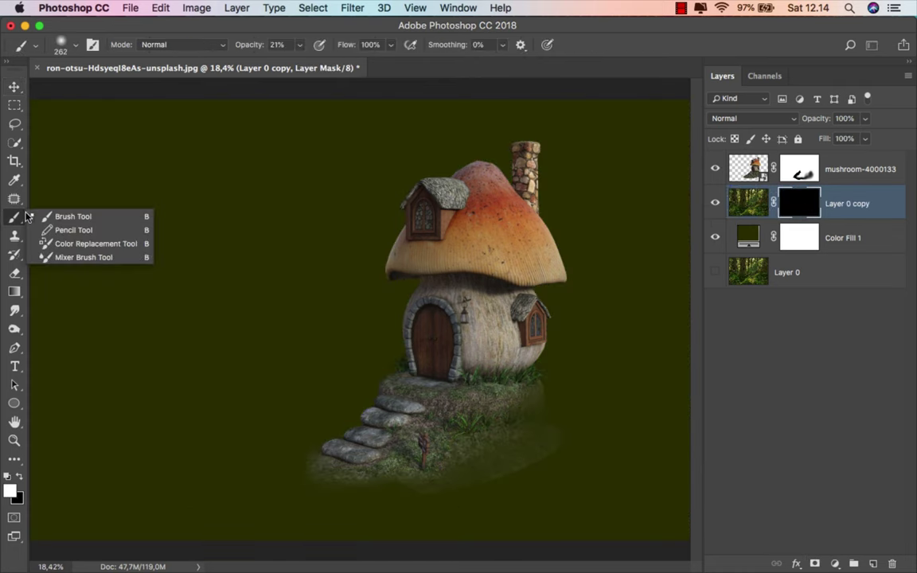
{"action": "left_click", "coordinate": [59, 216]}
{"action": "scroll", "coordinate": [495, 386], "scroll_direction": "down", "scroll_amount": 2}
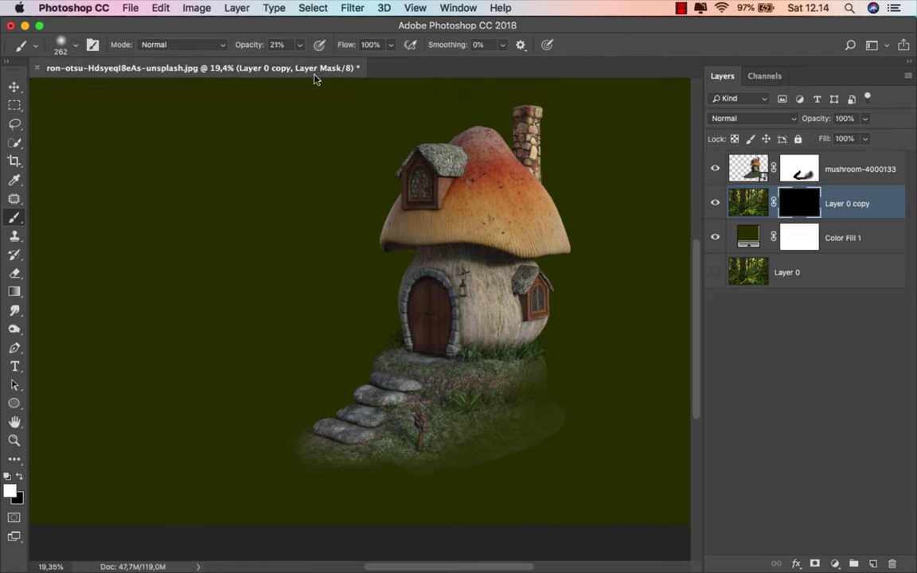
{"action": "left_click", "coordinate": [299, 46]}
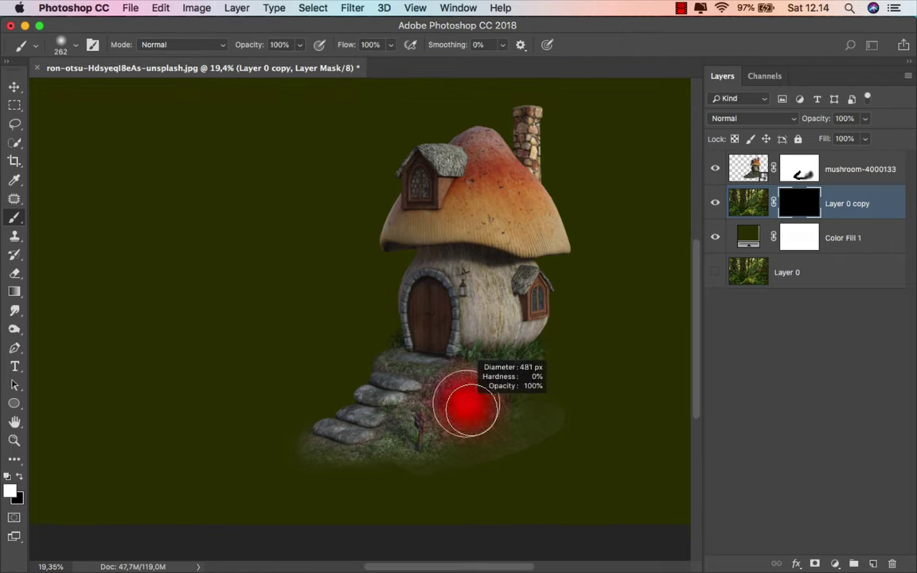
Paint white on the mask to reveal mossy grass below and right of the mushroom house.
{"action": "left_click_drag", "start_coordinate": [468, 403], "coordinate": [512, 426]}
{"action": "scroll", "coordinate": [425, 393], "scroll_direction": "right", "scroll_amount": 3}
{"action": "key", "text": "bracketright"}
{"action": "mouse_move", "coordinate": [409, 355]}
{"action": "left_mouse_down"}
{"action": "mouse_move", "coordinate": [556, 385]}
{"action": "mouse_move", "coordinate": [522, 440]}
{"action": "mouse_move", "coordinate": [573, 446]}
{"action": "mouse_move", "coordinate": [420, 409]}
{"action": "mouse_move", "coordinate": [369, 450]}
{"action": "mouse_move", "coordinate": [313, 466]}
{"action": "left_mouse_up"}
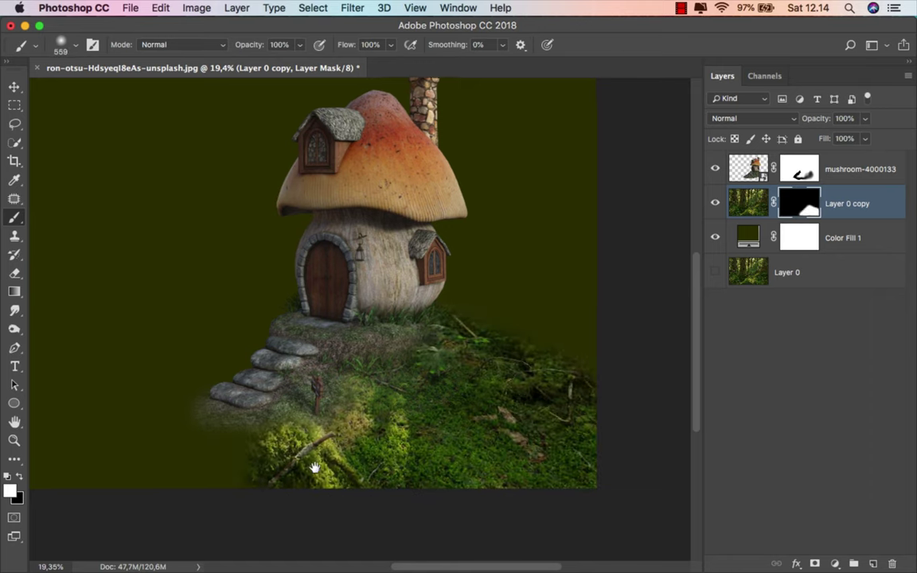
{"action": "scroll", "coordinate": [313, 467], "scroll_direction": "left", "scroll_amount": 5}
{"action": "mouse_move", "coordinate": [445, 382]}
{"action": "left_mouse_down"}
{"action": "mouse_move", "coordinate": [389, 440]}
{"action": "mouse_move", "coordinate": [426, 389]}
{"action": "mouse_move", "coordinate": [312, 459]}
{"action": "mouse_move", "coordinate": [360, 433]}
{"action": "mouse_move", "coordinate": [302, 426]}
{"action": "left_mouse_up"}
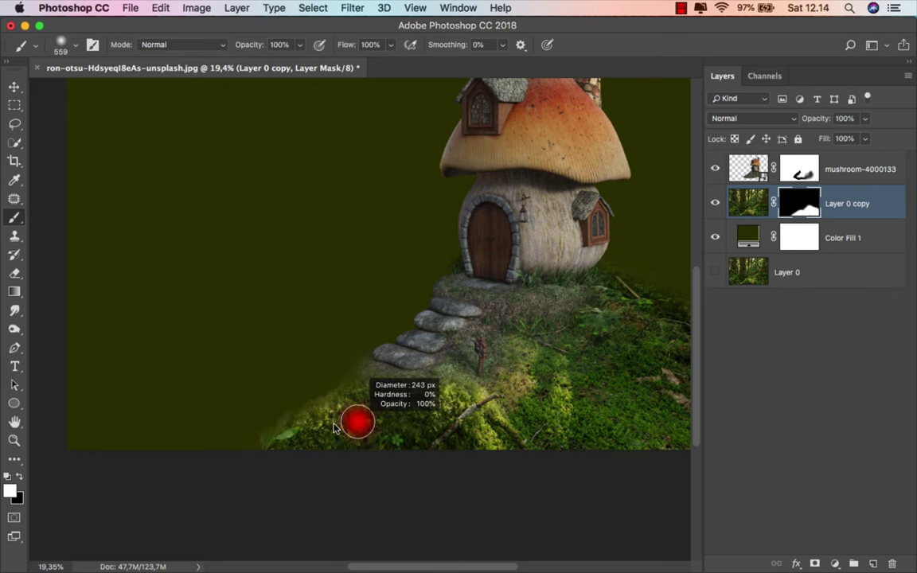
{"action": "scroll", "coordinate": [379, 370], "scroll_direction": "up", "scroll_amount": 3}
{"action": "mouse_move", "coordinate": [381, 368]}
{"action": "left_mouse_down"}
{"action": "mouse_move", "coordinate": [337, 416]}
{"action": "mouse_move", "coordinate": [247, 454]}
{"action": "mouse_move", "coordinate": [367, 401]}
{"action": "mouse_move", "coordinate": [285, 451]}
{"action": "left_mouse_up"}
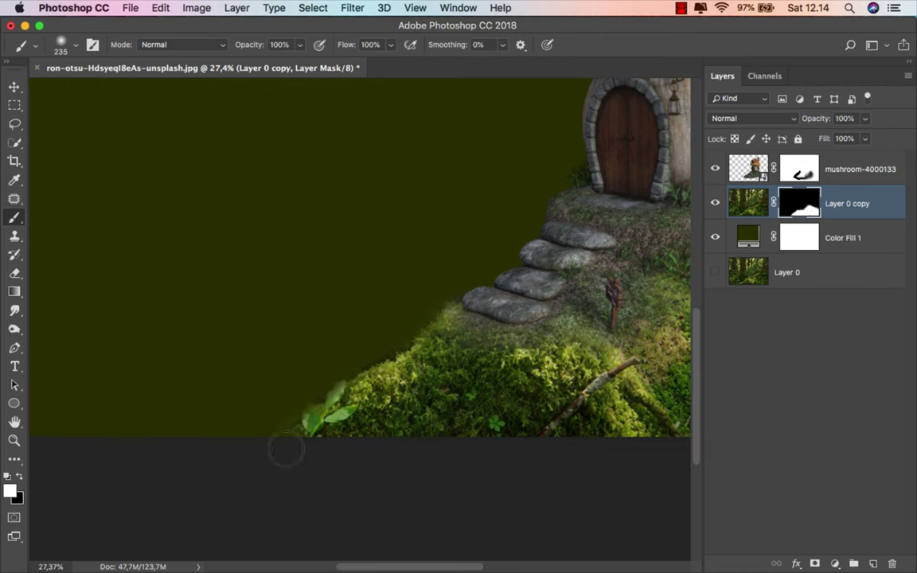
{"action": "scroll", "coordinate": [302, 434], "scroll_direction": "down", "scroll_amount": 3}
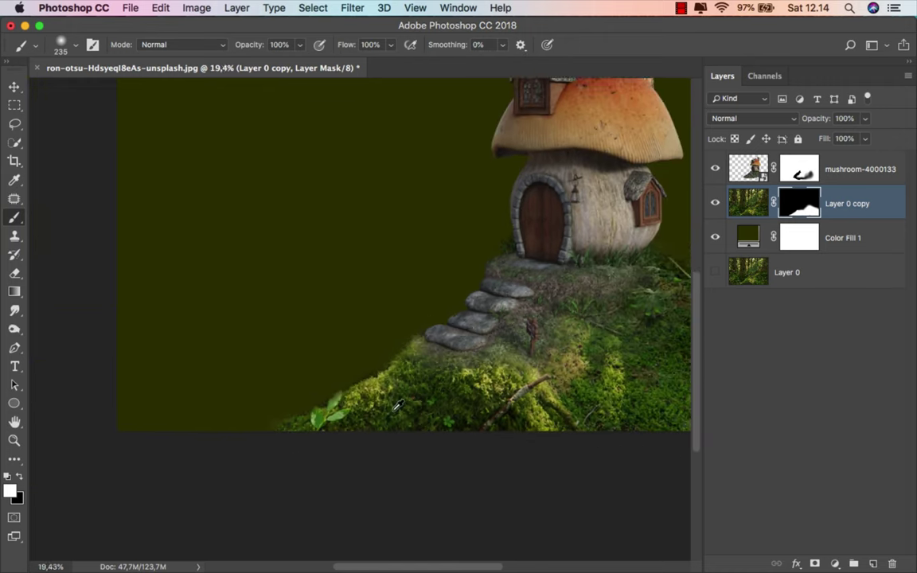
{"action": "mouse_move", "coordinate": [358, 415]}
{"action": "left_mouse_down"}
{"action": "mouse_move", "coordinate": [388, 416]}
{"action": "mouse_move", "coordinate": [204, 443]}
{"action": "left_mouse_up"}
{"action": "left_click_drag", "start_coordinate": [280, 460], "coordinate": [342, 461]}
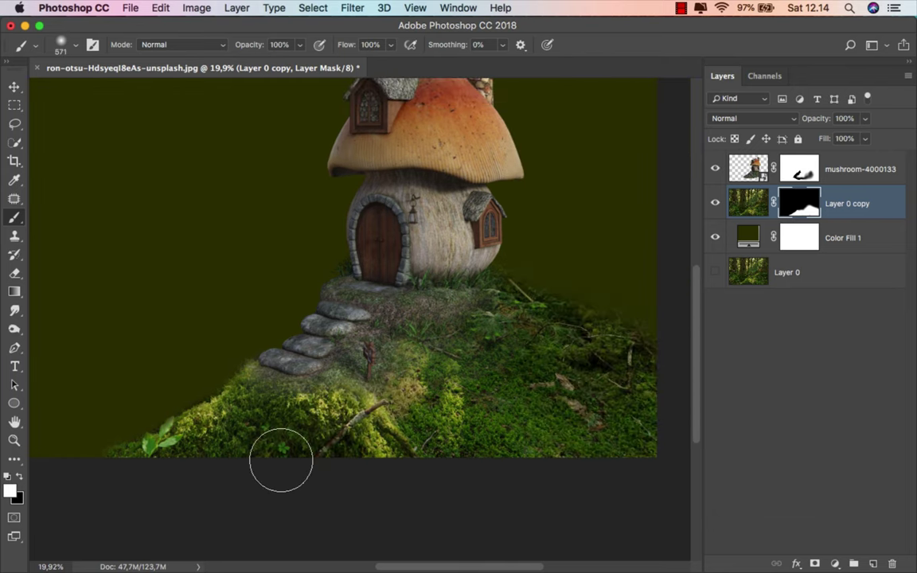
{"action": "mouse_move", "coordinate": [512, 348]}
{"action": "left_mouse_down"}
{"action": "mouse_move", "coordinate": [472, 303]}
{"action": "mouse_move", "coordinate": [628, 348]}
{"action": "mouse_move", "coordinate": [622, 396]}
{"action": "left_mouse_up"}
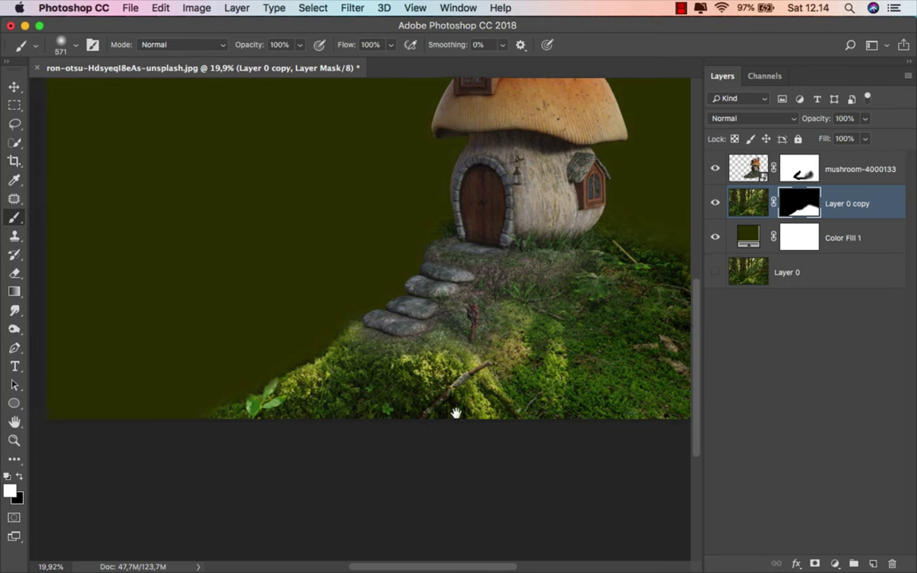
{"action": "left_click_drag", "start_coordinate": [455, 413], "coordinate": [419, 417]}
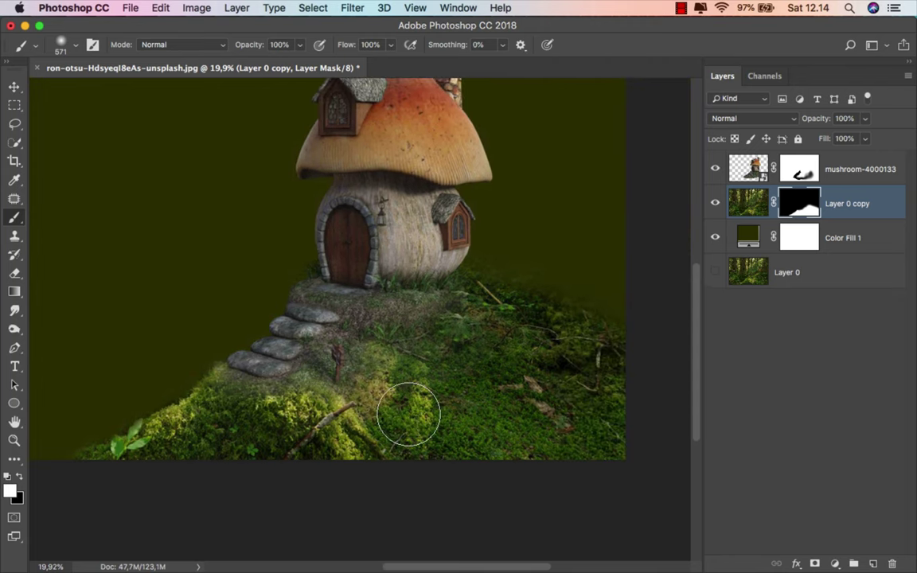
{"action": "left_click", "coordinate": [299, 44]}
Set brush opacity to 15% and soften the moss edge at the bottom left.
{"action": "left_click", "coordinate": [245, 62]}
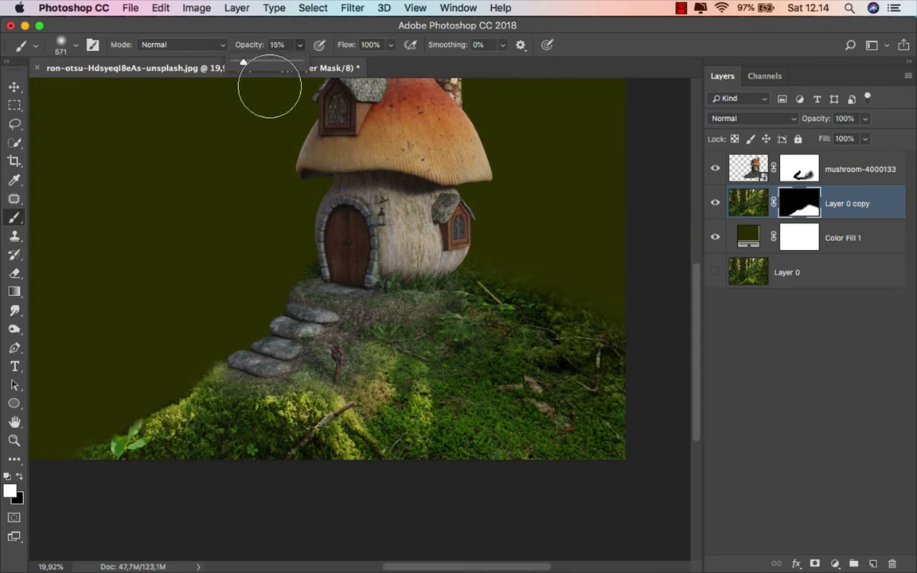
{"action": "scroll", "coordinate": [541, 268], "scroll_direction": "up", "scroll_amount": 2}
{"action": "left_click_drag", "start_coordinate": [574, 417], "coordinate": [520, 481]}
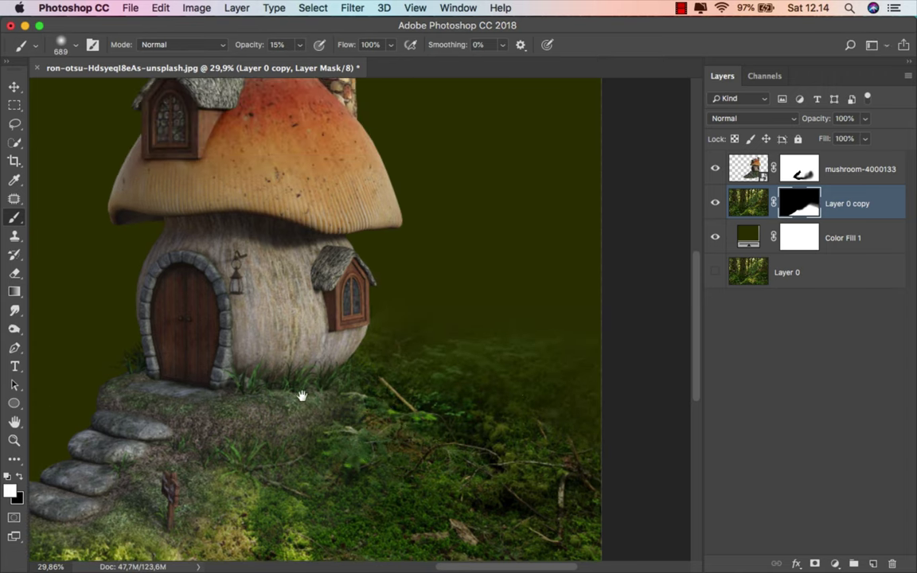
{"action": "left_click_drag", "start_coordinate": [303, 394], "coordinate": [649, 305]}
{"action": "left_click_drag", "start_coordinate": [311, 396], "coordinate": [483, 255]}
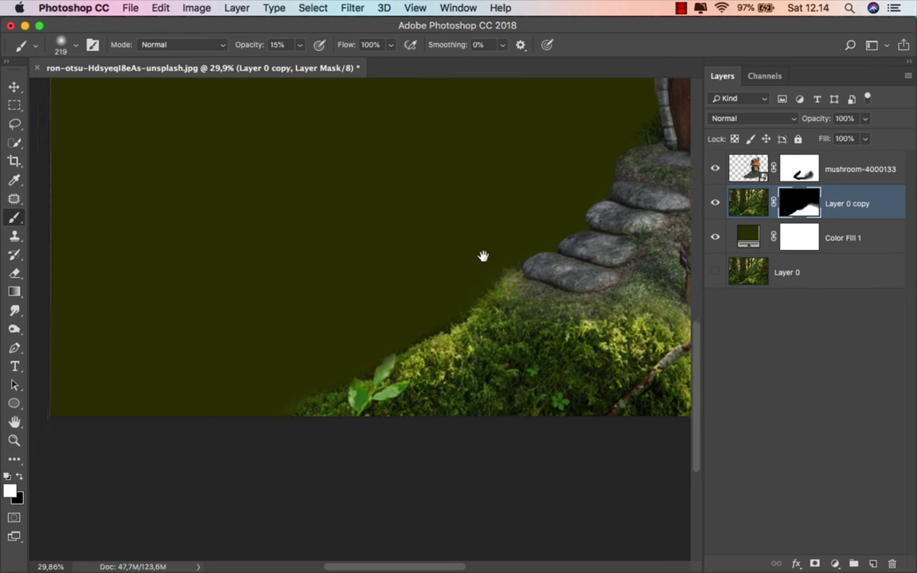
{"action": "scroll", "coordinate": [515, 229], "scroll_direction": "up", "scroll_amount": 2}
{"action": "left_click_drag", "start_coordinate": [316, 453], "coordinate": [273, 483]}
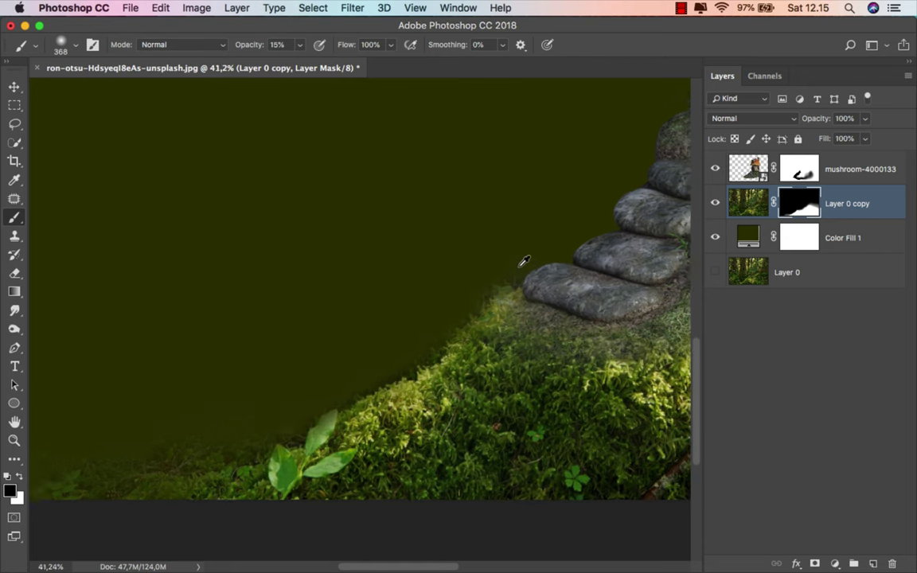
Fade the moss edge, leaf tip and faint moss wisps along the lower-left slope.
{"action": "scroll", "coordinate": [521, 260], "scroll_direction": "up", "scroll_amount": 3}
{"action": "mouse_move", "coordinate": [496, 266]}
{"action": "left_mouse_down"}
{"action": "mouse_move", "coordinate": [433, 266]}
{"action": "mouse_move", "coordinate": [483, 240]}
{"action": "left_mouse_up"}
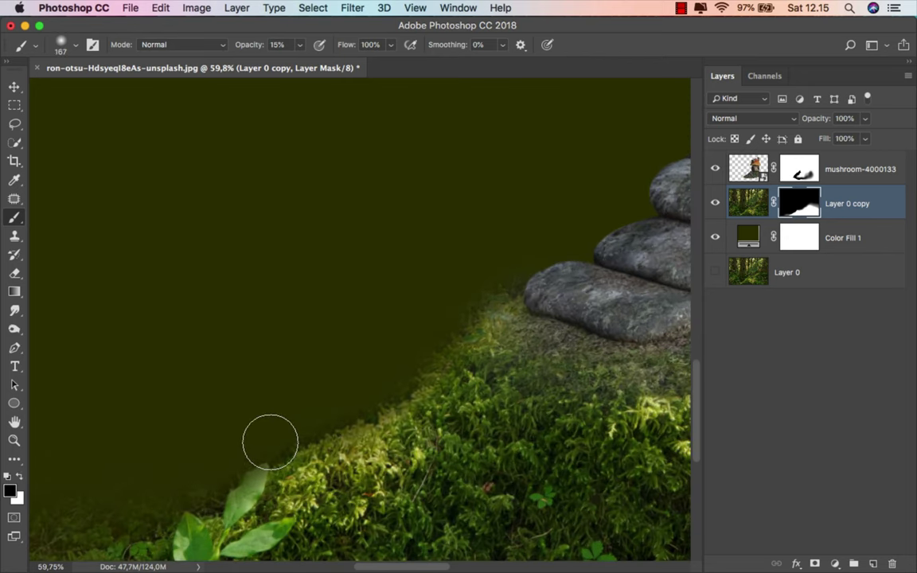
{"action": "left_click_drag", "start_coordinate": [317, 409], "coordinate": [428, 332]}
{"action": "mouse_move", "coordinate": [322, 402]}
{"action": "left_mouse_down"}
{"action": "mouse_move", "coordinate": [503, 308]}
{"action": "mouse_move", "coordinate": [419, 360]}
{"action": "left_mouse_up"}
{"action": "scroll", "coordinate": [376, 351], "scroll_direction": "down", "scroll_amount": 1}
{"action": "mouse_move", "coordinate": [200, 422]}
{"action": "left_mouse_down"}
{"action": "mouse_move", "coordinate": [376, 352]}
{"action": "mouse_move", "coordinate": [404, 352]}
{"action": "left_mouse_up"}
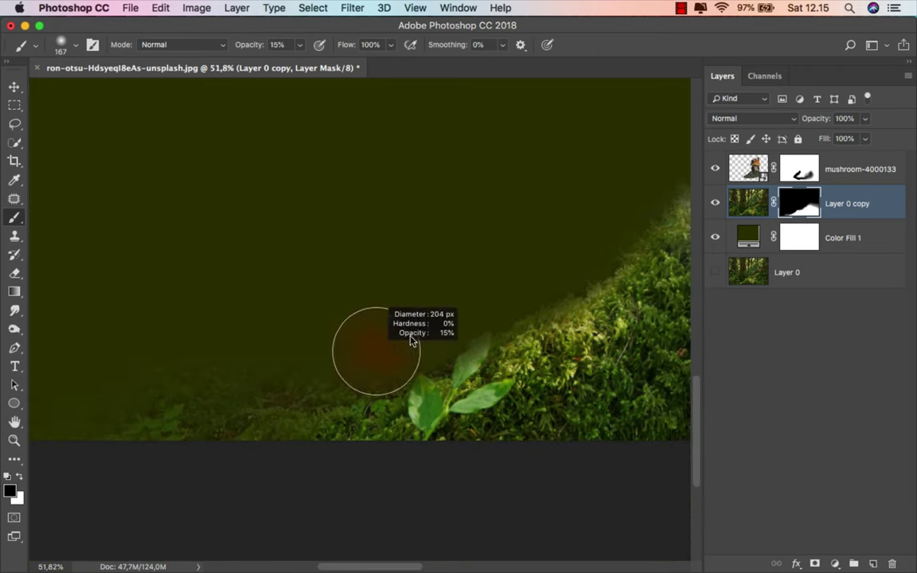
{"action": "left_click_drag", "start_coordinate": [283, 368], "coordinate": [320, 368]}
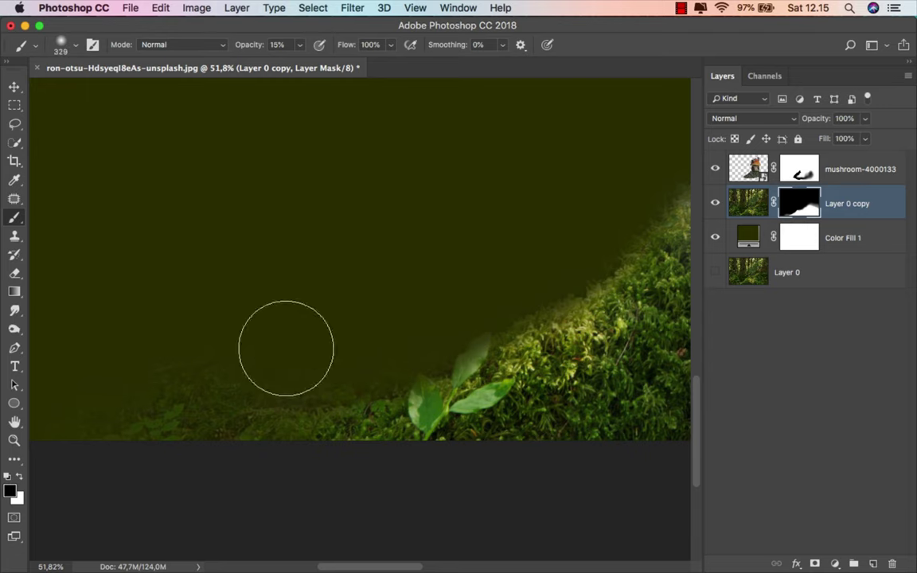
{"action": "mouse_move", "coordinate": [179, 434]}
{"action": "left_mouse_down"}
{"action": "mouse_move", "coordinate": [112, 430]}
{"action": "mouse_move", "coordinate": [225, 351]}
{"action": "mouse_move", "coordinate": [286, 344]}
{"action": "mouse_move", "coordinate": [140, 411]}
{"action": "left_mouse_up"}
Fade the ground near the rocks on the right side with a much larger brush.
{"action": "mouse_move", "coordinate": [462, 341]}
{"action": "left_mouse_down"}
{"action": "mouse_move", "coordinate": [327, 410]}
{"action": "mouse_move", "coordinate": [306, 399]}
{"action": "left_mouse_up"}
{"action": "scroll", "coordinate": [364, 348], "scroll_direction": "down", "scroll_amount": 1}
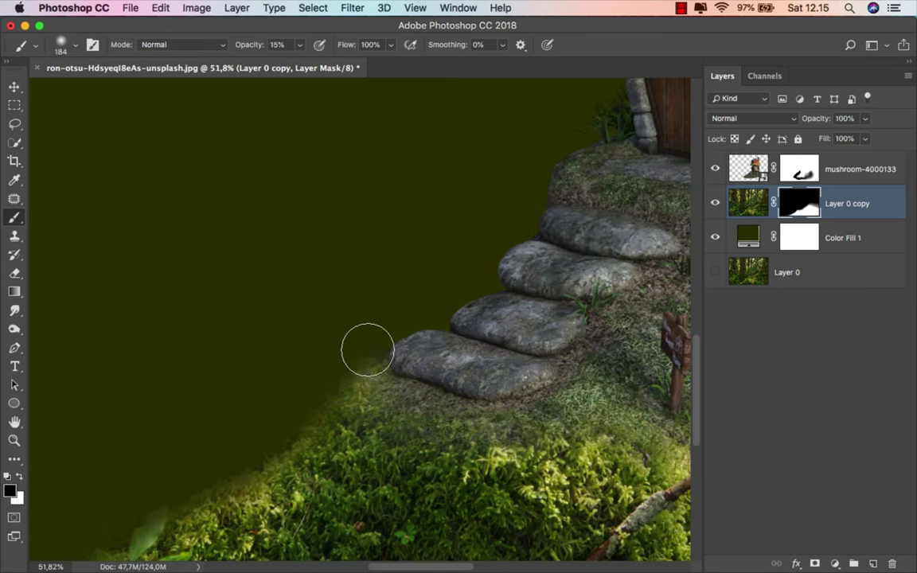
{"action": "scroll", "coordinate": [382, 319], "scroll_direction": "down", "scroll_amount": 1}
{"action": "scroll", "coordinate": [393, 322], "scroll_direction": "down", "scroll_amount": 1}
{"action": "scroll", "coordinate": [397, 322], "scroll_direction": "down", "scroll_amount": 1}
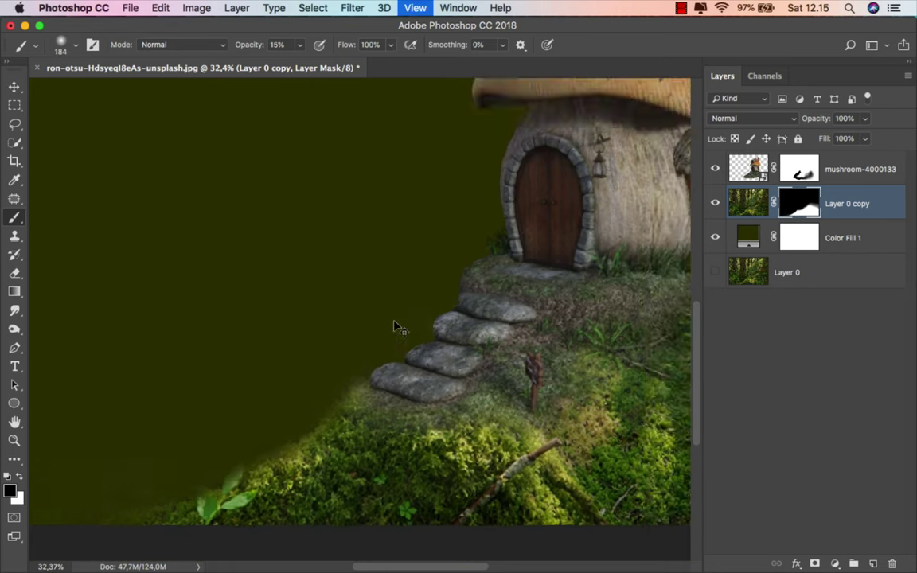
{"action": "scroll", "coordinate": [394, 320], "scroll_direction": "down", "scroll_amount": 1}
{"action": "scroll", "coordinate": [397, 316], "scroll_direction": "down", "scroll_amount": 1}
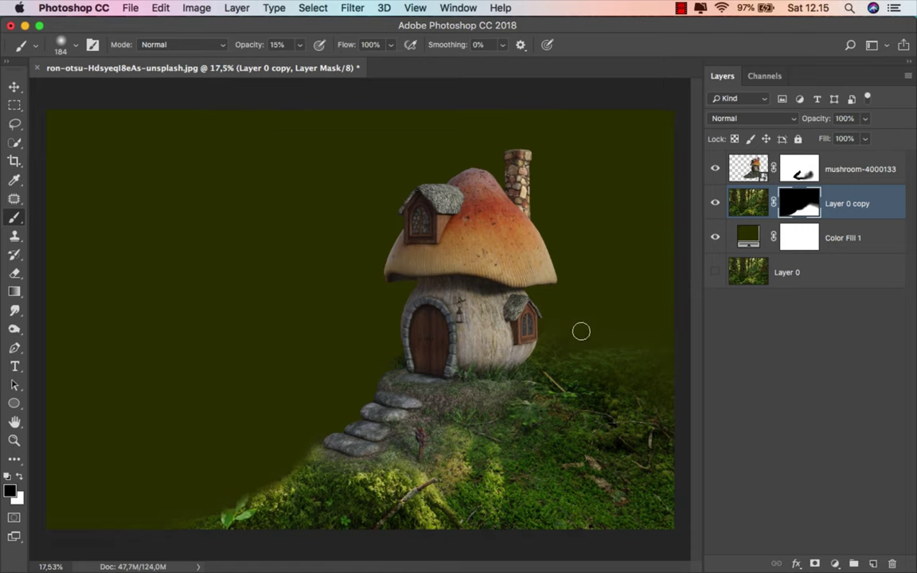
{"action": "key", "text": "bracketright"}
{"action": "key", "text": "bracketright"}
{"action": "key", "text": "bracketright"}
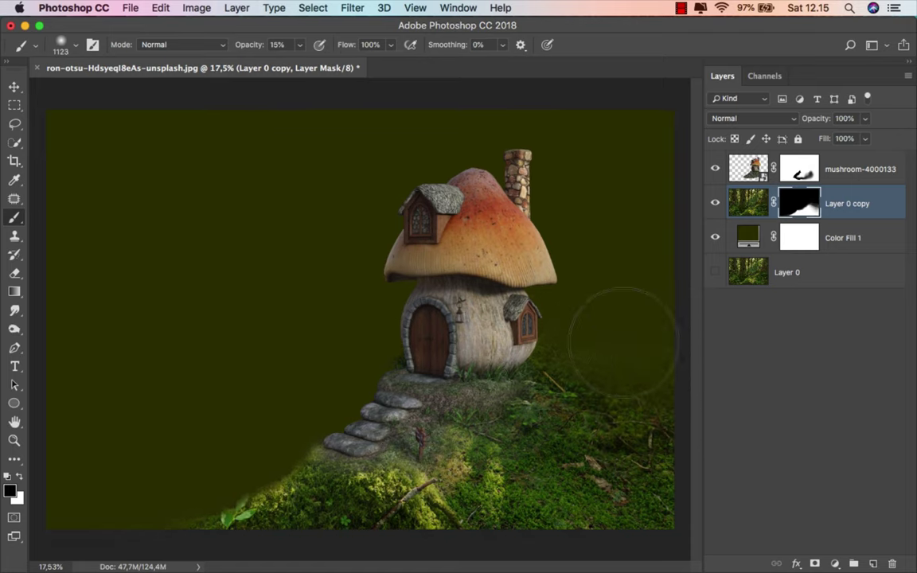
{"action": "scroll", "coordinate": [509, 290], "scroll_direction": "down", "scroll_amount": 1}
Move Layer 0 above Color Fill 1 and make it visible.
{"action": "key", "text": "ctrl+2"}
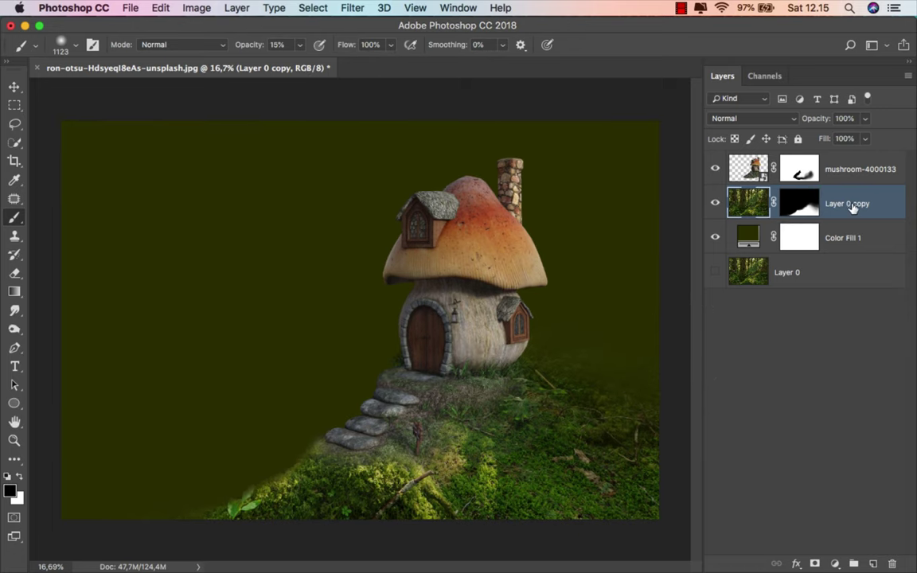
{"action": "key", "text": "v"}
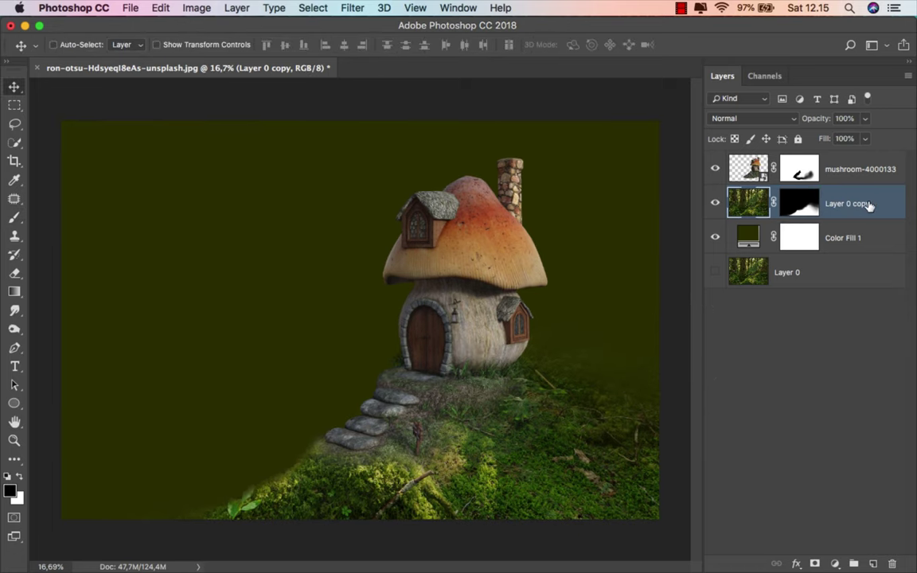
{"action": "left_click", "coordinate": [811, 270]}
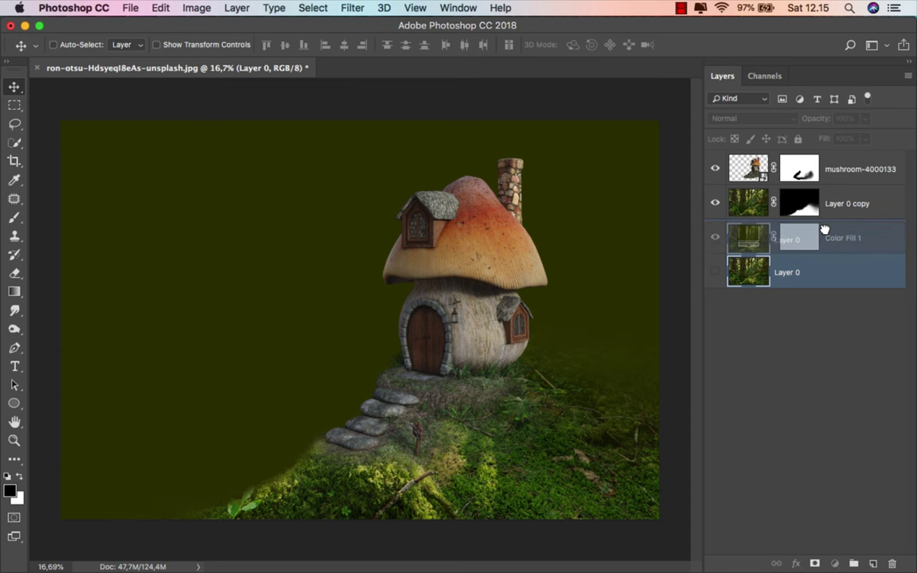
{"action": "left_click_drag", "start_coordinate": [829, 268], "coordinate": [824, 235]}
{"action": "left_click", "coordinate": [714, 237]}
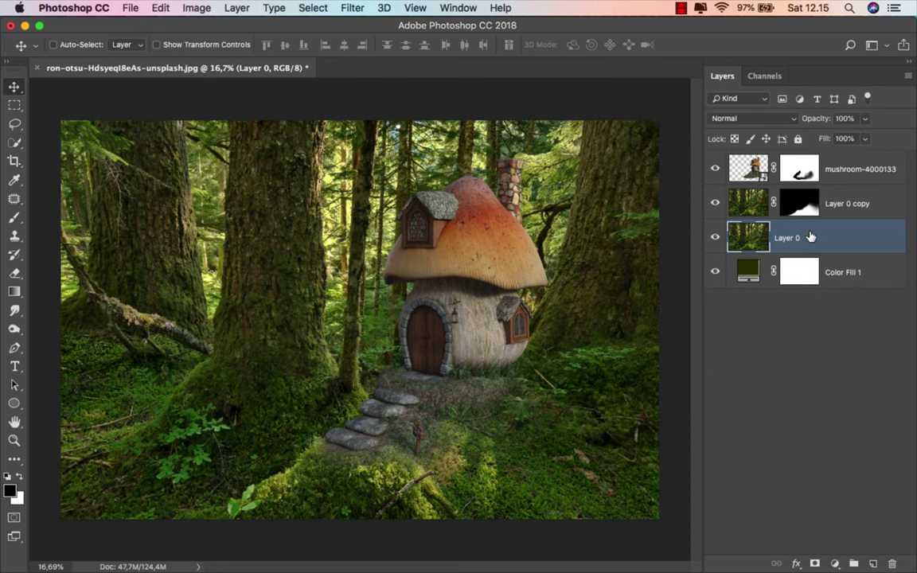
Apply a Gaussian Blur to the forest layer and lower its opacity to 15%.
{"action": "left_click", "coordinate": [354, 9]}
{"action": "mouse_move", "coordinate": [359, 178]}
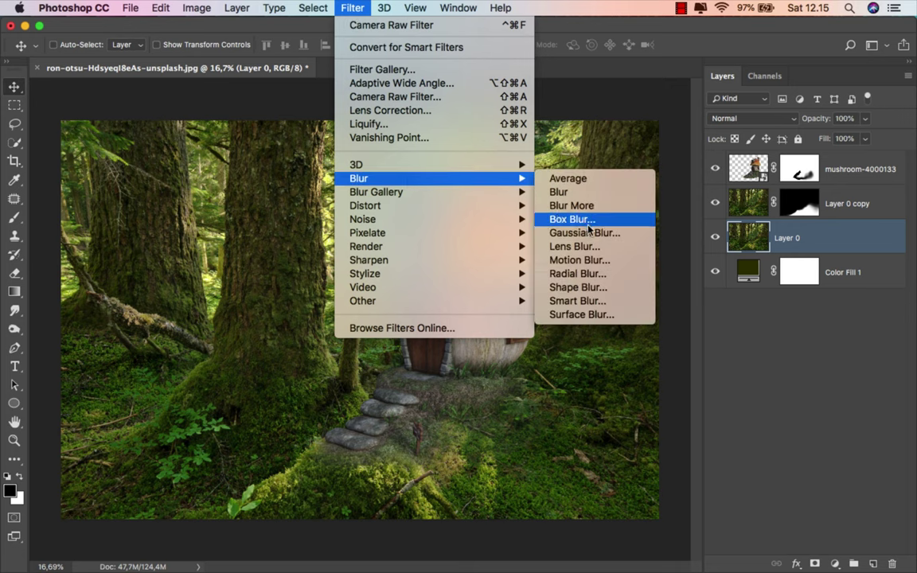
{"action": "left_click", "coordinate": [587, 233]}
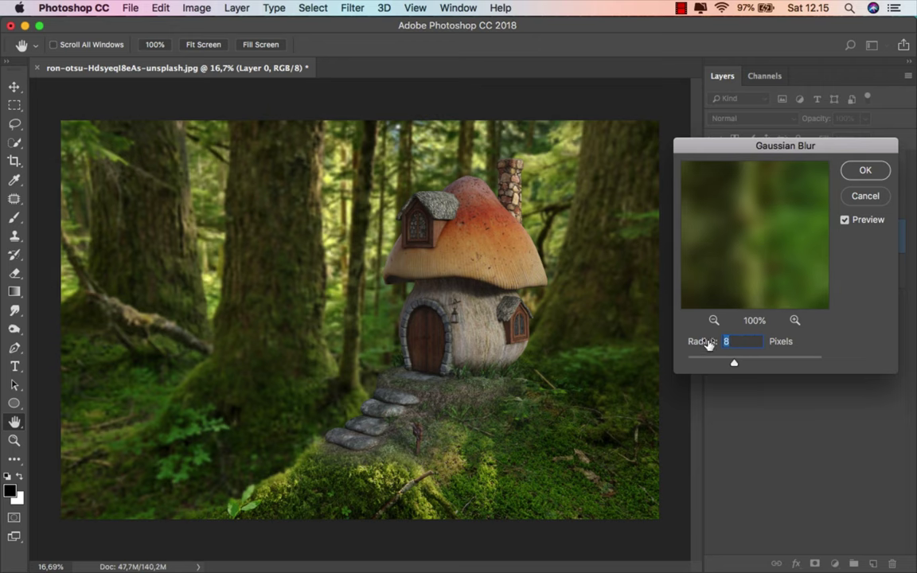
{"action": "left_click", "coordinate": [863, 170]}
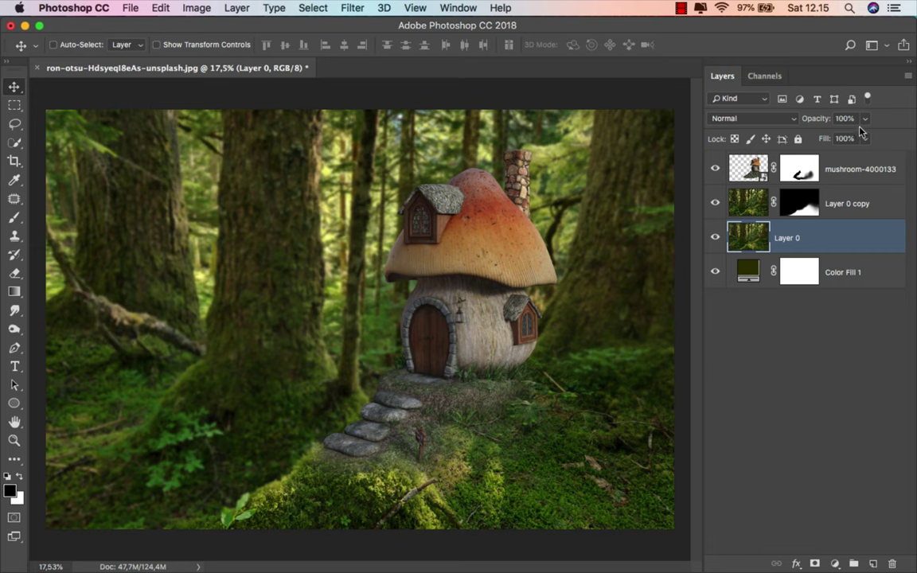
{"action": "left_click", "coordinate": [864, 118]}
{"action": "left_click_drag", "start_coordinate": [830, 140], "coordinate": [808, 140]}
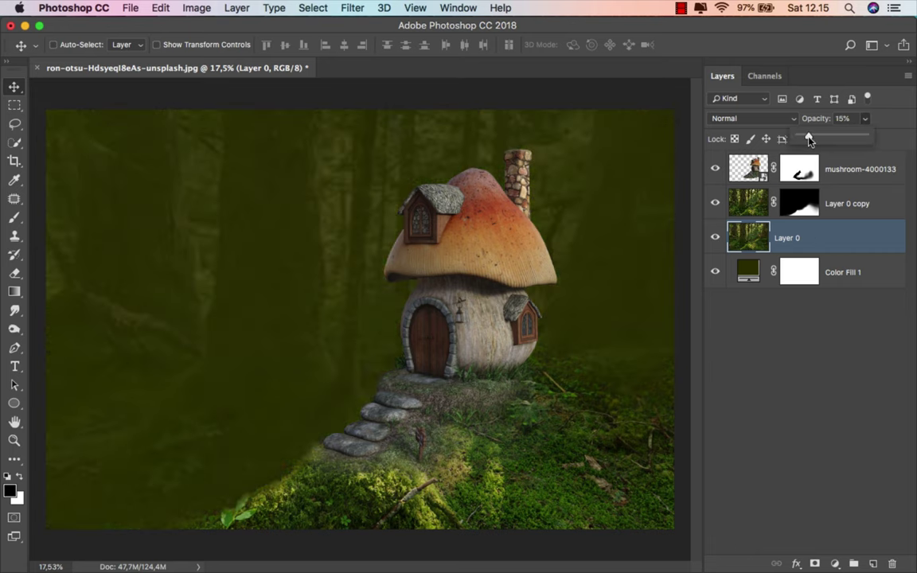
{"action": "left_click", "coordinate": [815, 244]}
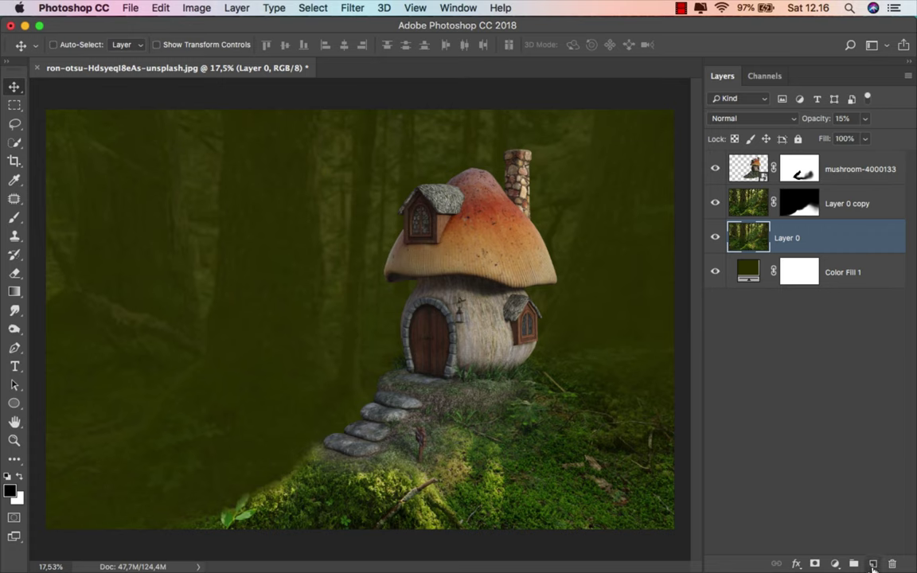
Add a new layer and set the foreground colour to orange #c29048.
{"action": "left_click", "coordinate": [873, 564]}
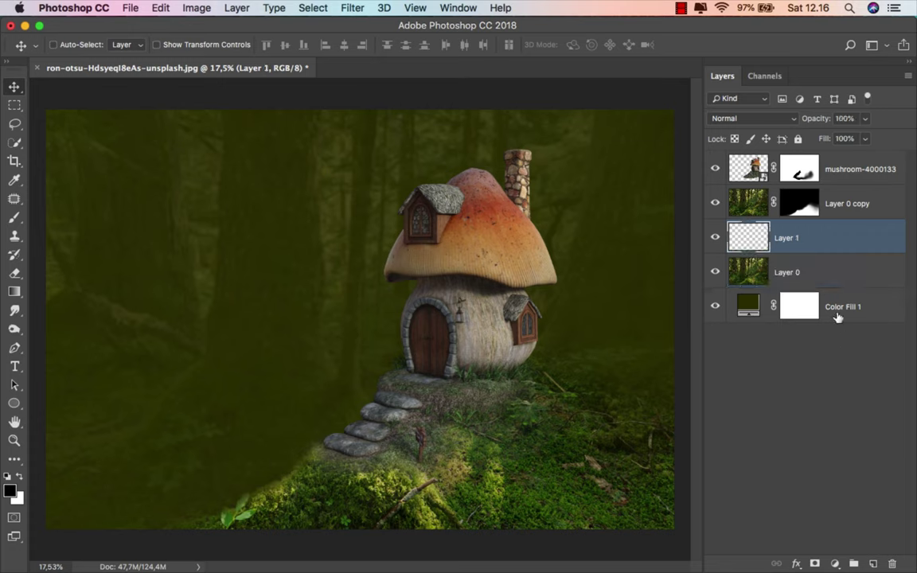
{"action": "left_click", "coordinate": [17, 219]}
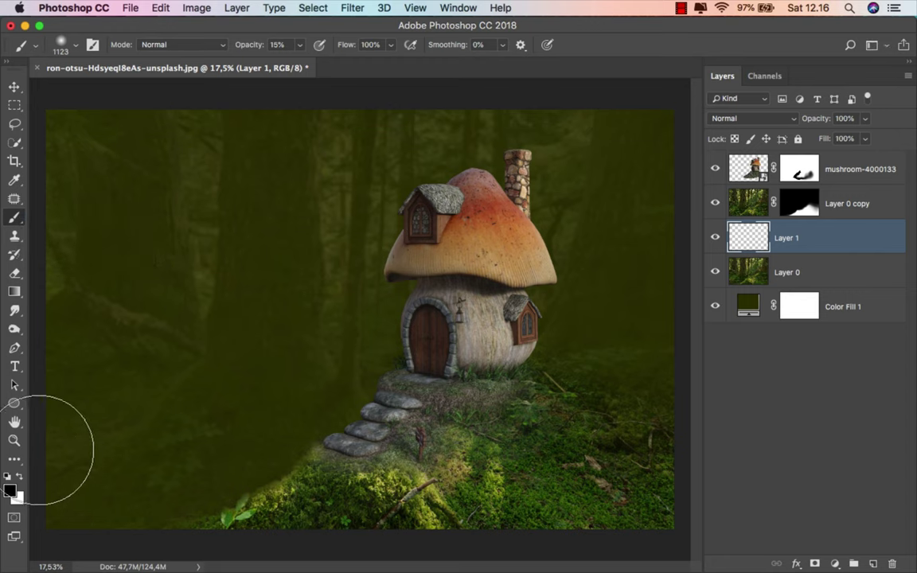
{"action": "left_click", "coordinate": [11, 491]}
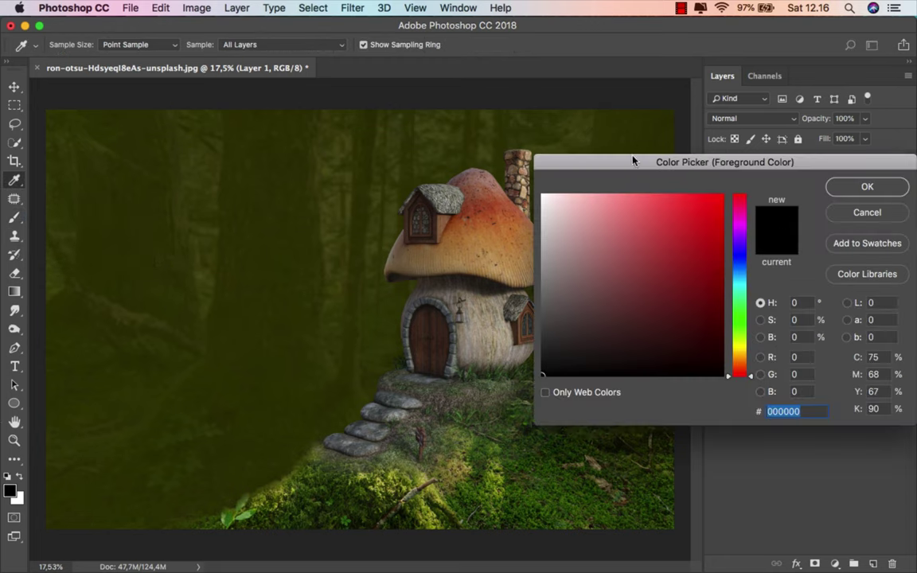
{"action": "left_click_drag", "start_coordinate": [632, 162], "coordinate": [572, 165]}
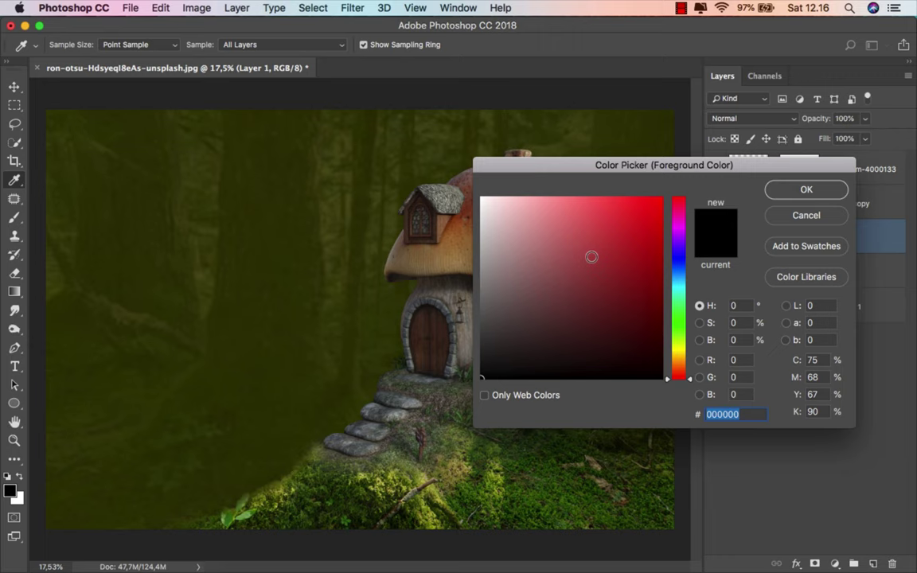
{"action": "left_click_drag", "start_coordinate": [591, 256], "coordinate": [596, 239]}
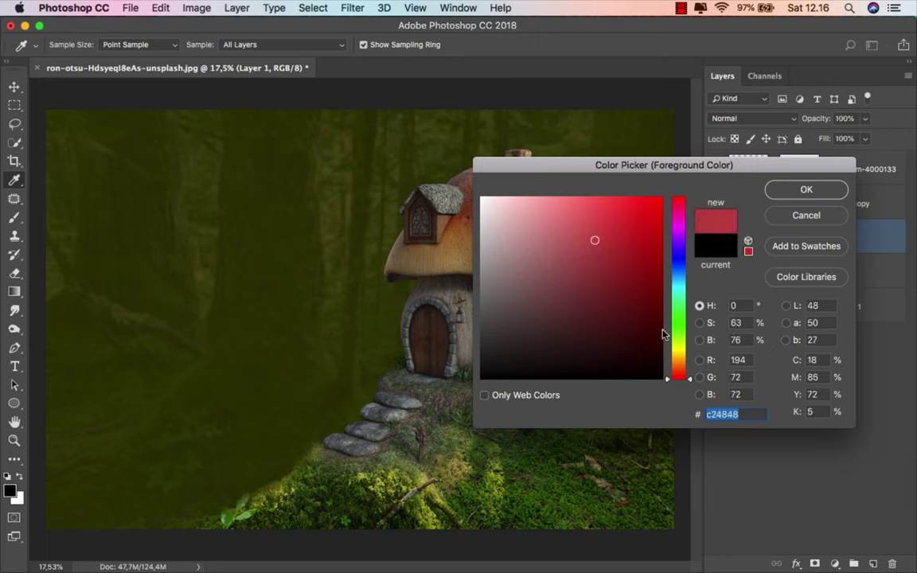
{"action": "left_click_drag", "start_coordinate": [683, 374], "coordinate": [686, 363]}
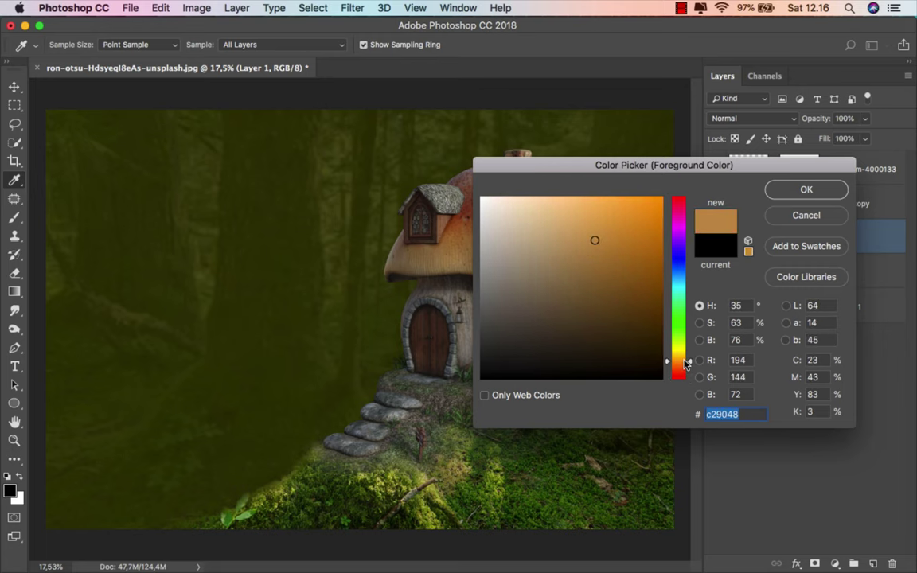
{"action": "left_click", "coordinate": [768, 189]}
Paint a soft orange glow left of the house at 100% opacity, blended as Linear Dodge (Add).
{"action": "key", "text": "b"}
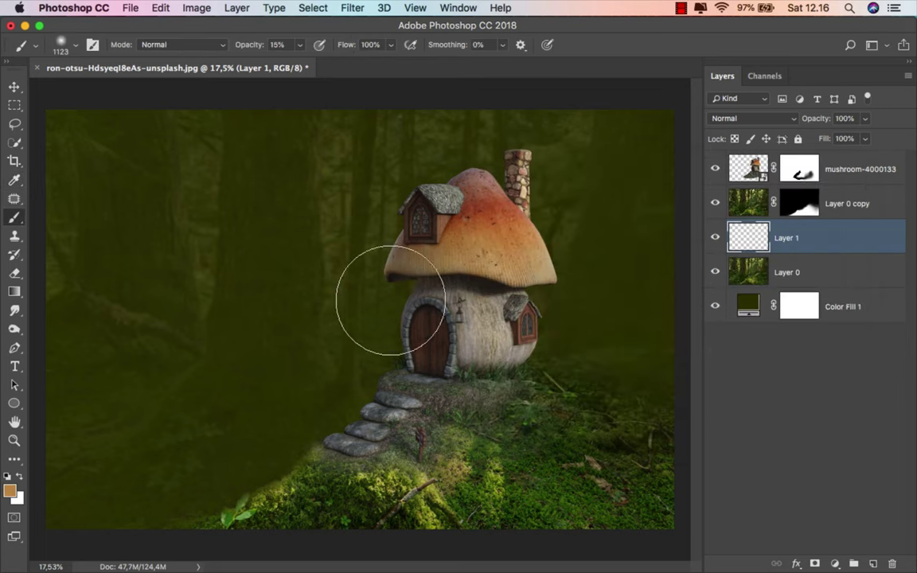
{"action": "left_click", "coordinate": [300, 45]}
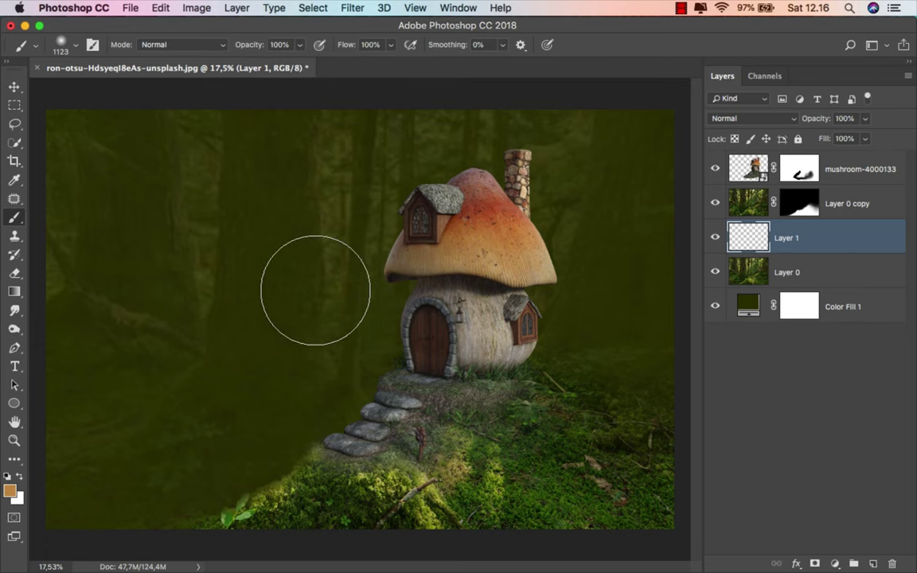
{"action": "left_click", "coordinate": [306, 306]}
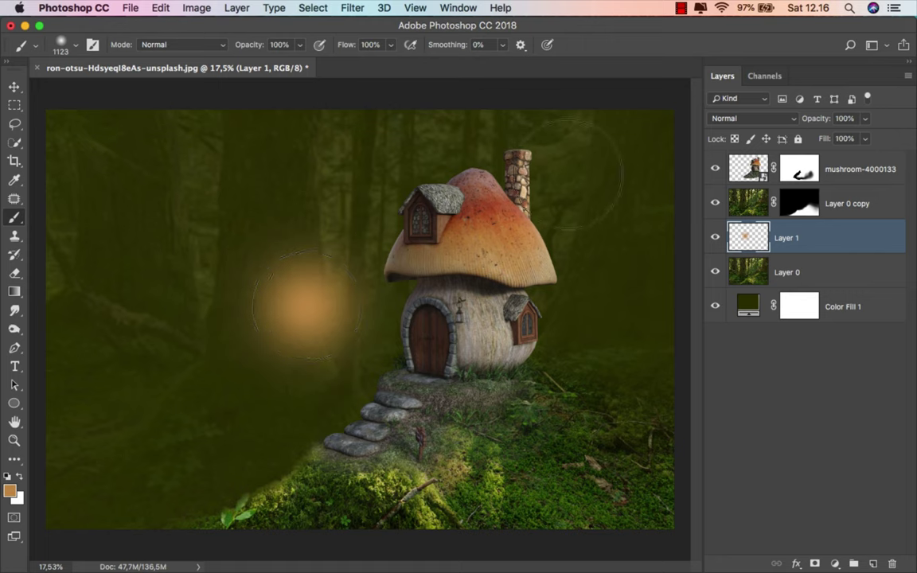
{"action": "left_click", "coordinate": [717, 121]}
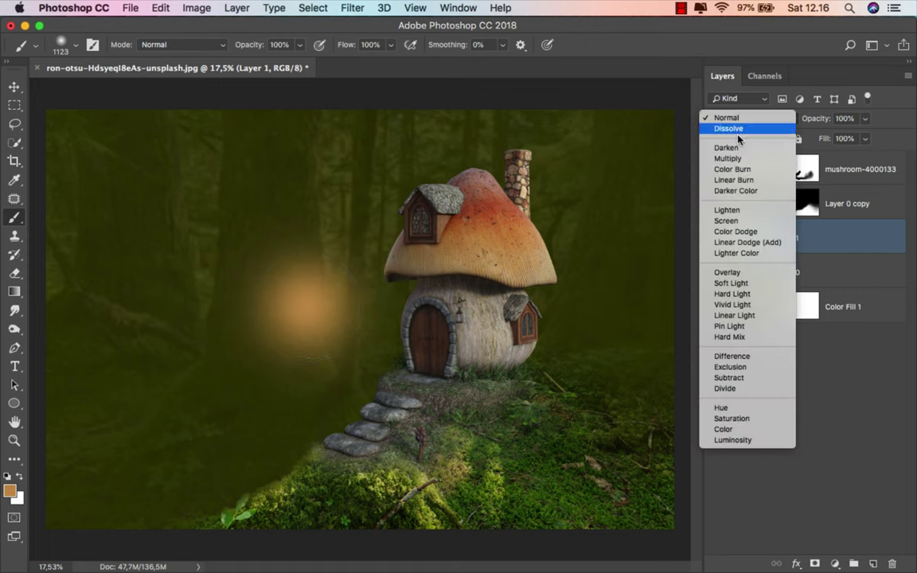
{"action": "left_click", "coordinate": [748, 242]}
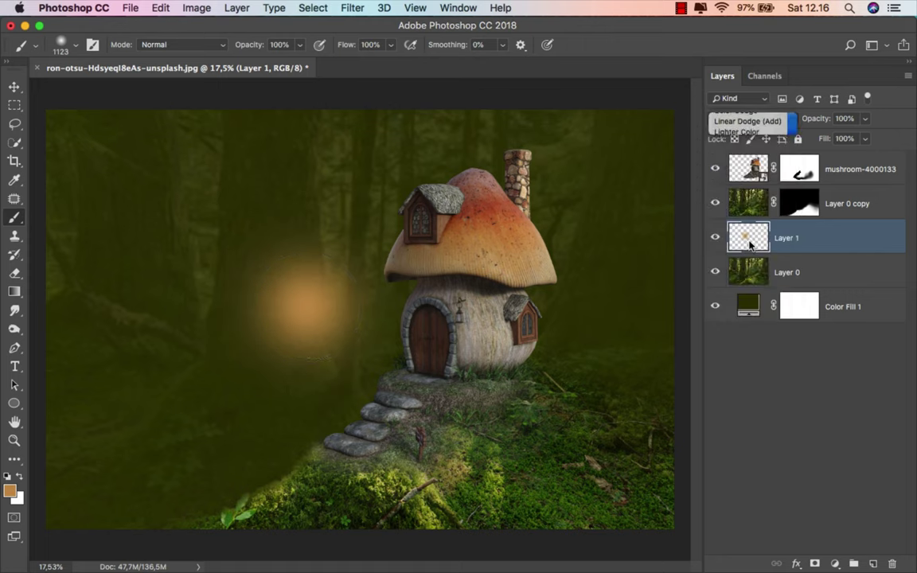
Free-transform the glow wider, taller, tilted diagonally and moved toward the top-left.
{"action": "key", "text": "ctrl+t"}
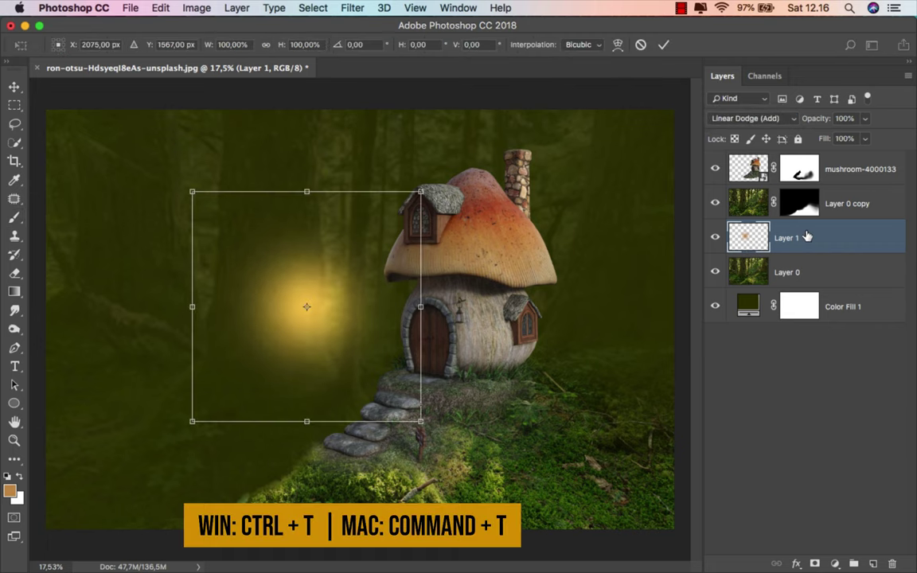
{"action": "left_click_drag", "start_coordinate": [420, 309], "coordinate": [681, 309]}
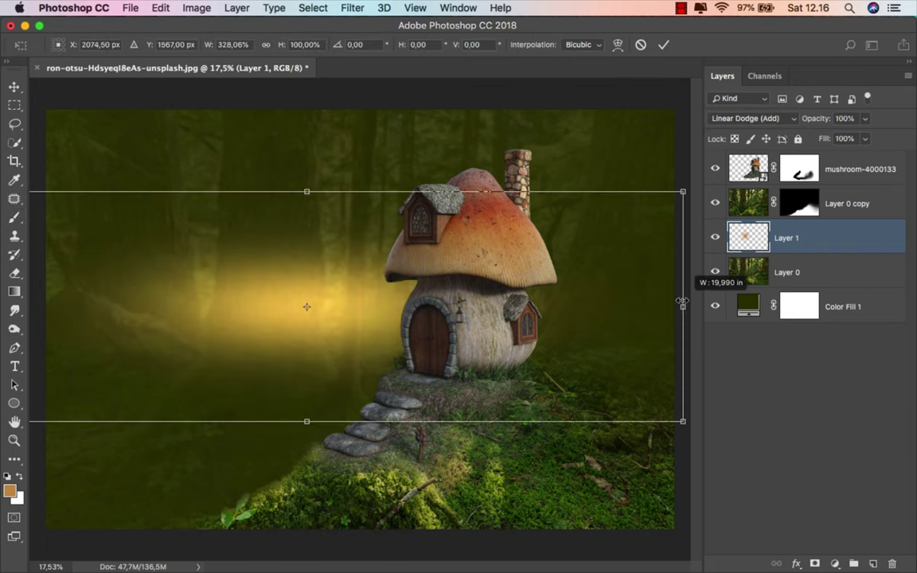
{"action": "scroll", "coordinate": [464, 274], "scroll_direction": "down", "scroll_amount": 3}
{"action": "left_click_drag", "start_coordinate": [328, 230], "coordinate": [329, 205]}
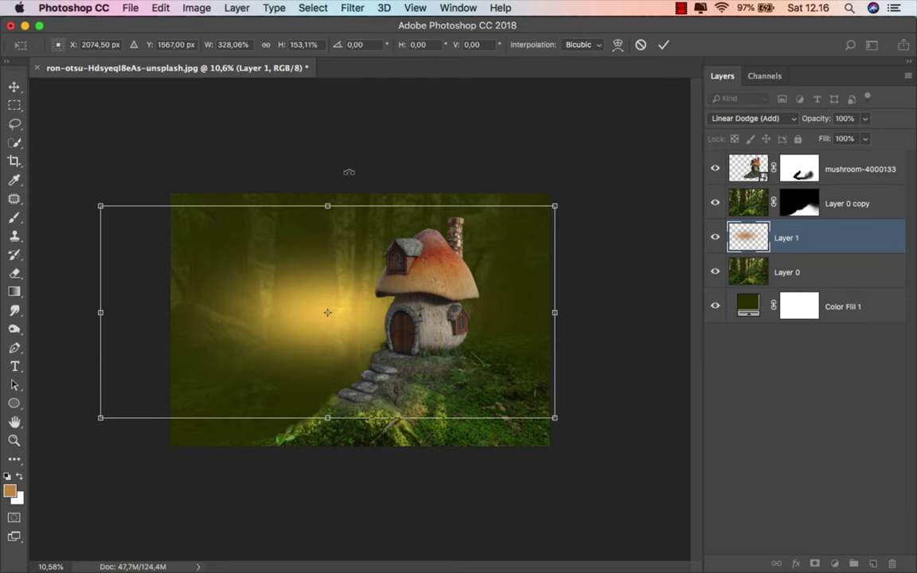
{"action": "left_click_drag", "start_coordinate": [348, 170], "coordinate": [421, 189]}
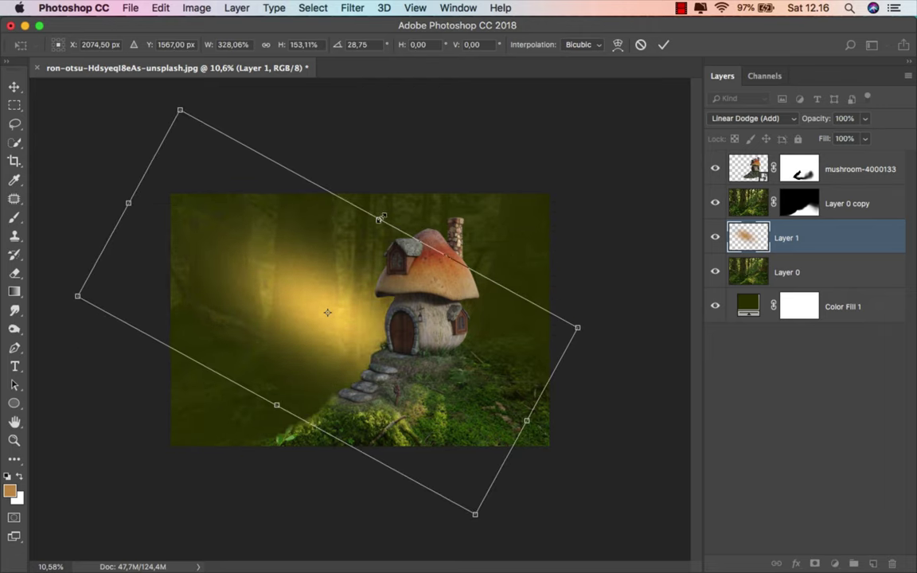
{"action": "mouse_move", "coordinate": [378, 219]}
{"action": "left_mouse_down"}
{"action": "mouse_move", "coordinate": [361, 193]}
{"action": "mouse_move", "coordinate": [271, 127]}
{"action": "left_mouse_up"}
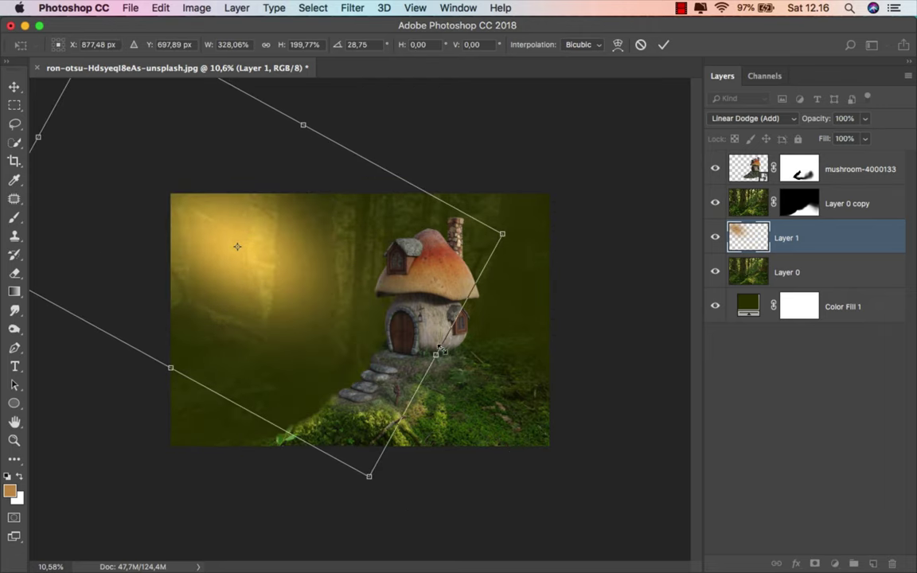
Refine the beam's width, height, 23.80° angle and position, then apply the transform.
{"action": "mouse_move", "coordinate": [435, 353]}
{"action": "left_mouse_down"}
{"action": "mouse_move", "coordinate": [597, 386]}
{"action": "mouse_move", "coordinate": [627, 403]}
{"action": "left_mouse_up"}
{"action": "left_click_drag", "start_coordinate": [303, 125], "coordinate": [317, 101]}
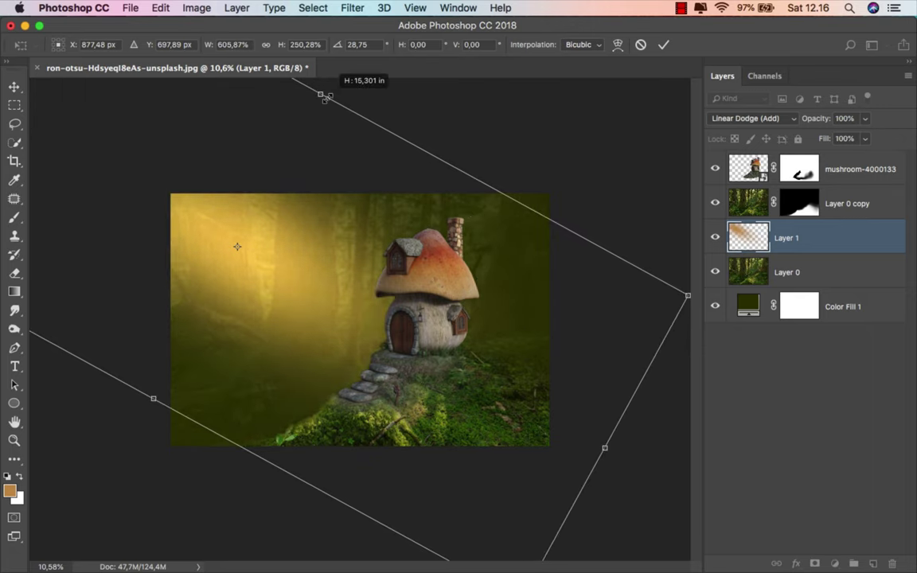
{"action": "mouse_move", "coordinate": [649, 463]}
{"action": "left_mouse_down"}
{"action": "mouse_move", "coordinate": [675, 420]}
{"action": "mouse_move", "coordinate": [675, 430]}
{"action": "left_mouse_up"}
{"action": "left_click_drag", "start_coordinate": [514, 381], "coordinate": [545, 396]}
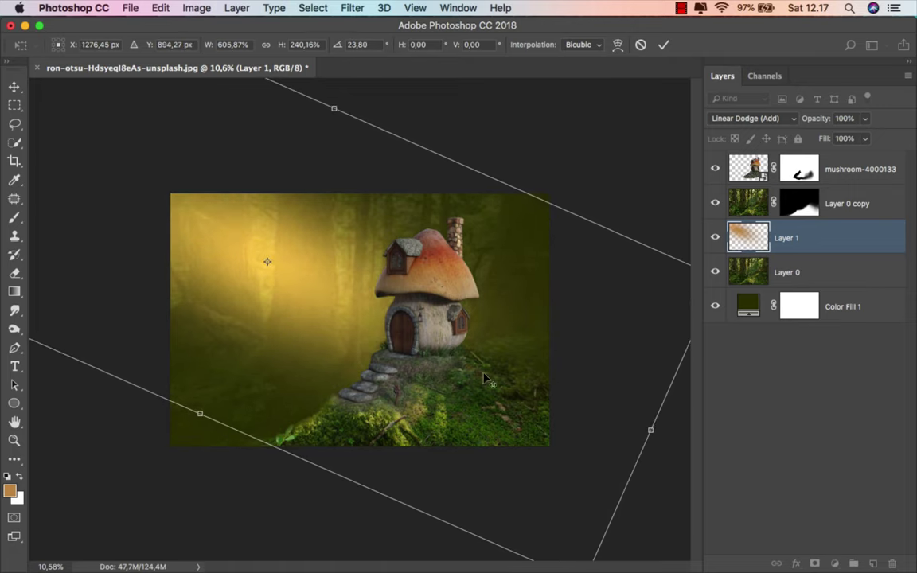
{"action": "key", "text": "super+minus"}
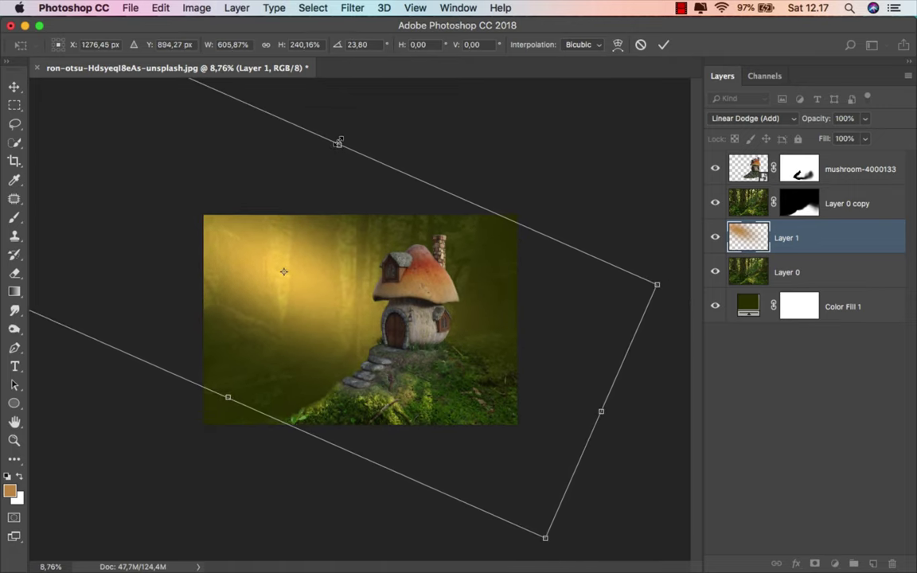
{"action": "left_click_drag", "start_coordinate": [339, 143], "coordinate": [343, 133]}
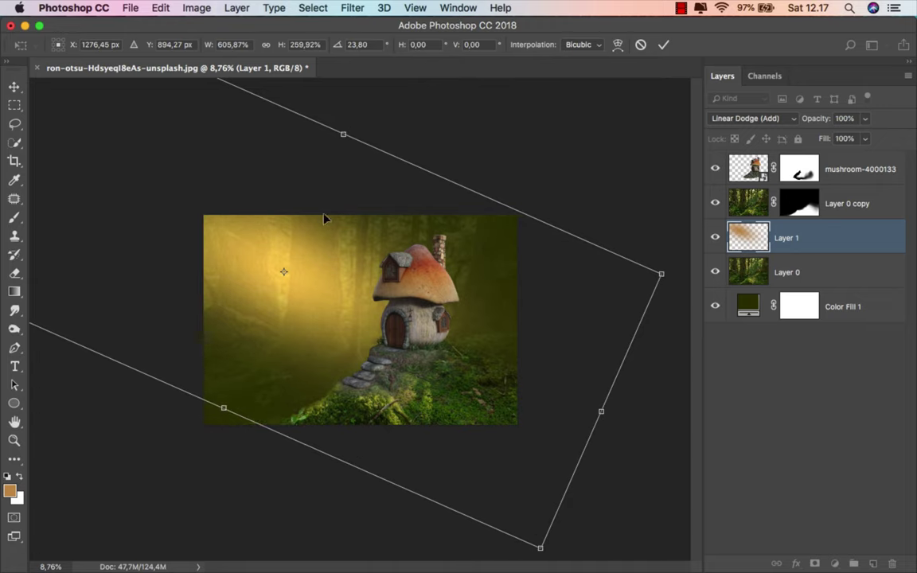
{"action": "left_click_drag", "start_coordinate": [326, 231], "coordinate": [345, 243]}
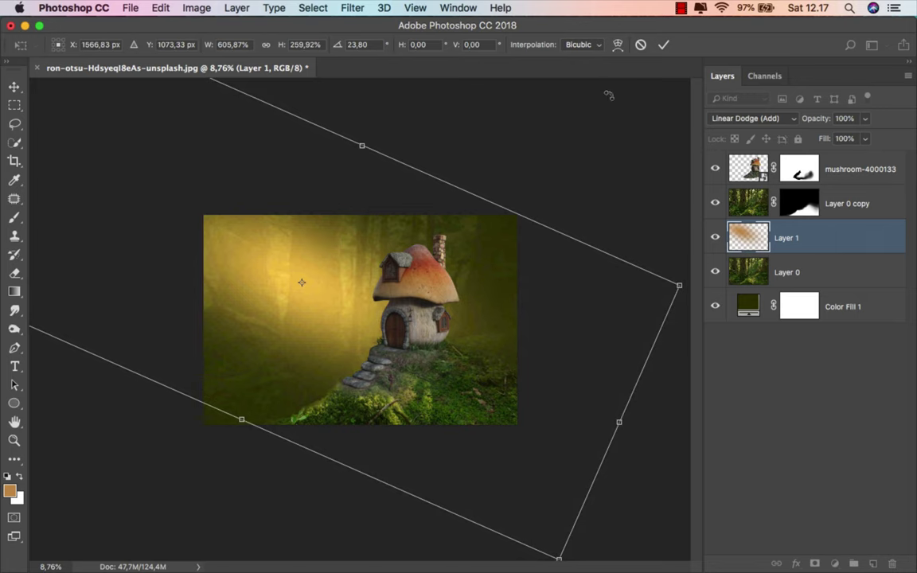
{"action": "key", "text": "Return"}
Fit the whole image in the window.
{"action": "key", "text": "b"}
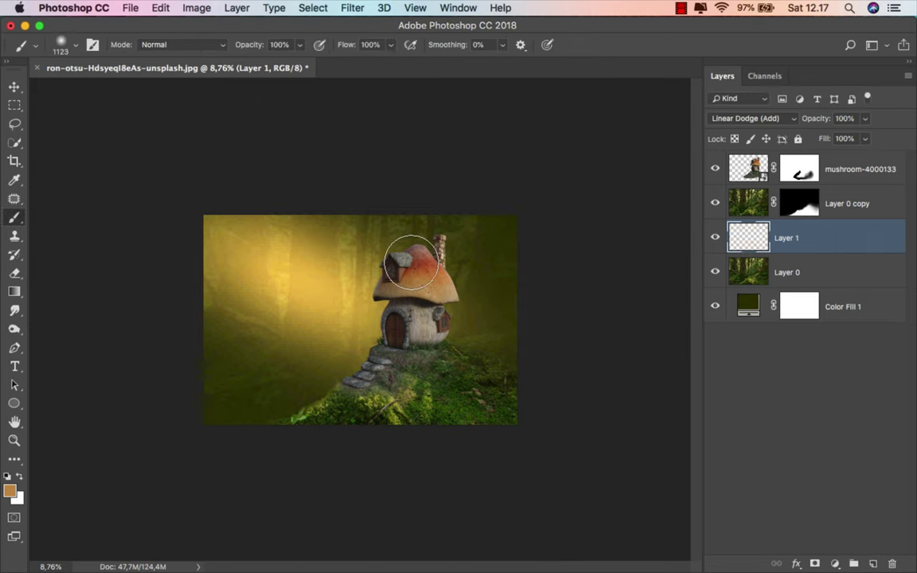
{"action": "scroll", "coordinate": [362, 258], "scroll_direction": "up", "scroll_amount": 3}
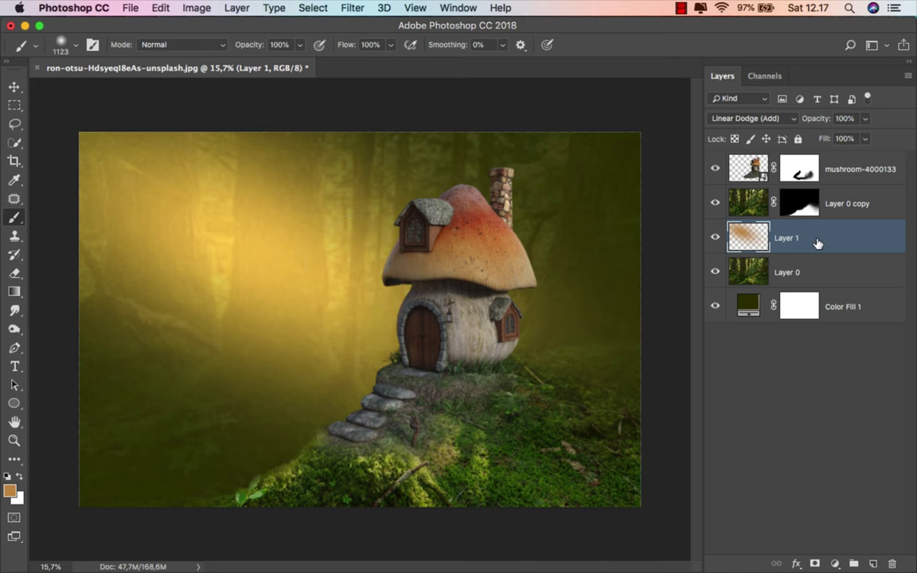
{"action": "key", "text": "v"}
{"action": "key", "text": "ctrl+0"}
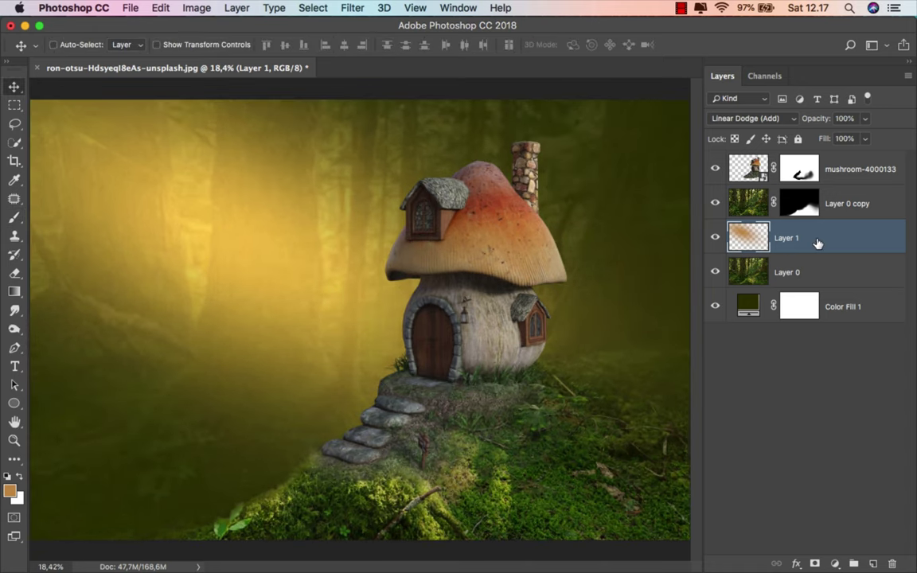
Add a Selective Color adjustment clipped to the mushroom-4000133 house layer.
{"action": "left_click", "coordinate": [857, 171]}
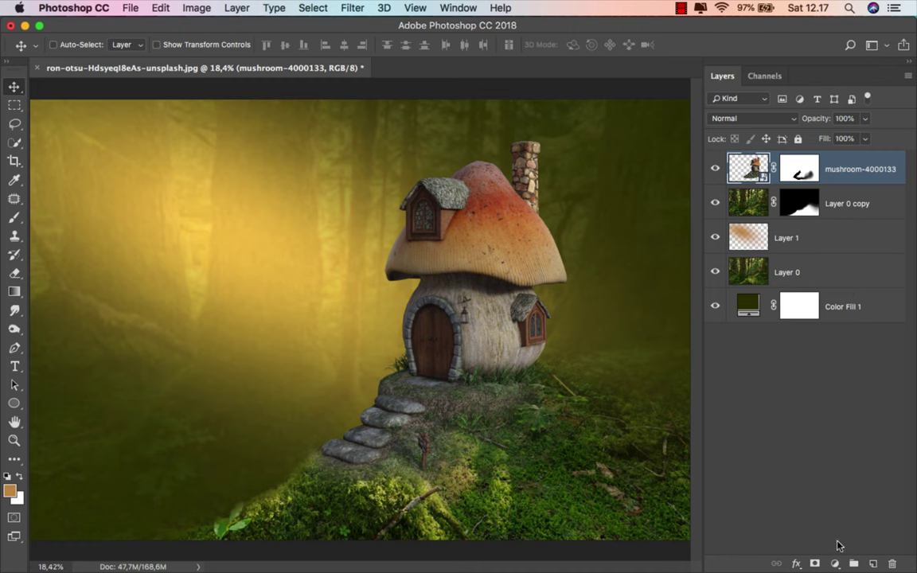
{"action": "left_click", "coordinate": [835, 563]}
{"action": "left_click", "coordinate": [840, 531]}
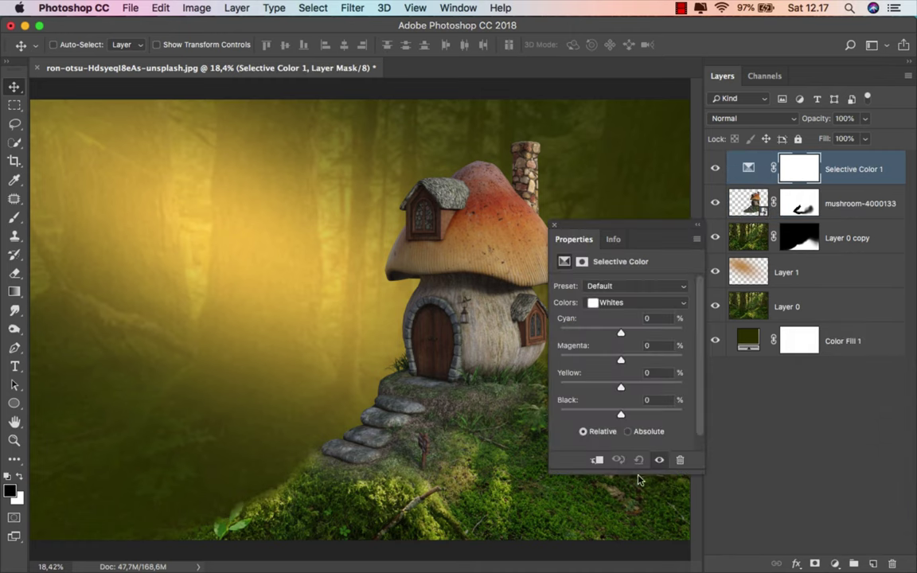
{"action": "left_click", "coordinate": [602, 461]}
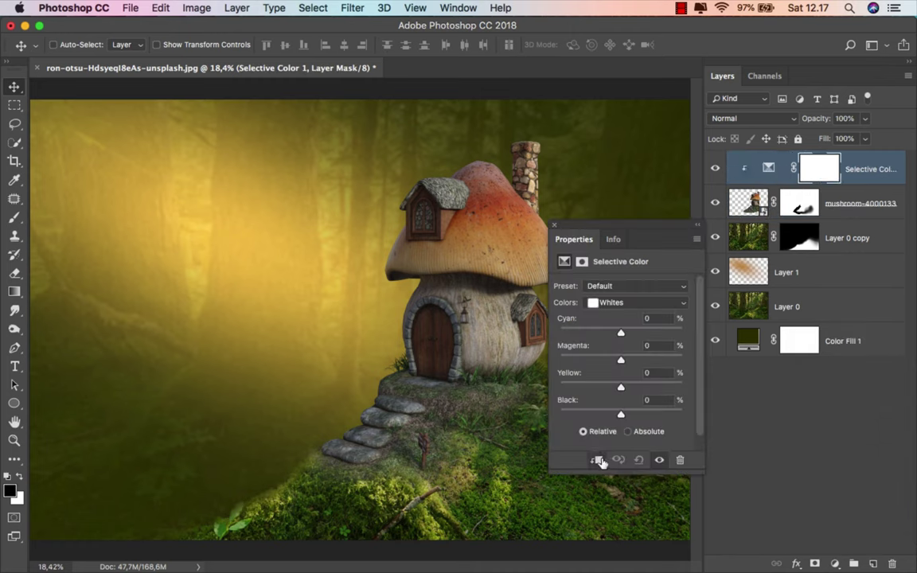
{"action": "scroll", "coordinate": [378, 393], "scroll_direction": "down", "scroll_amount": 2}
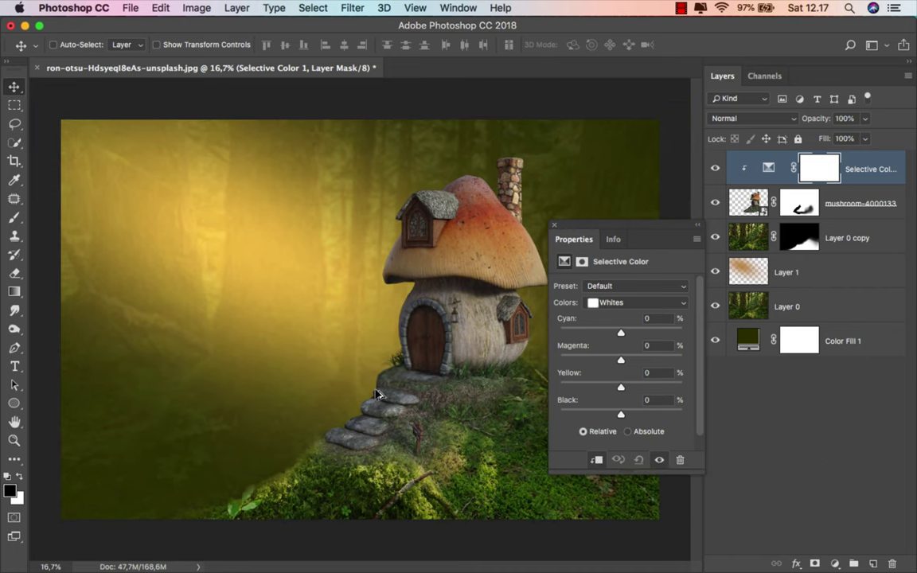
{"action": "scroll", "coordinate": [378, 393], "scroll_direction": "up", "scroll_amount": 1}
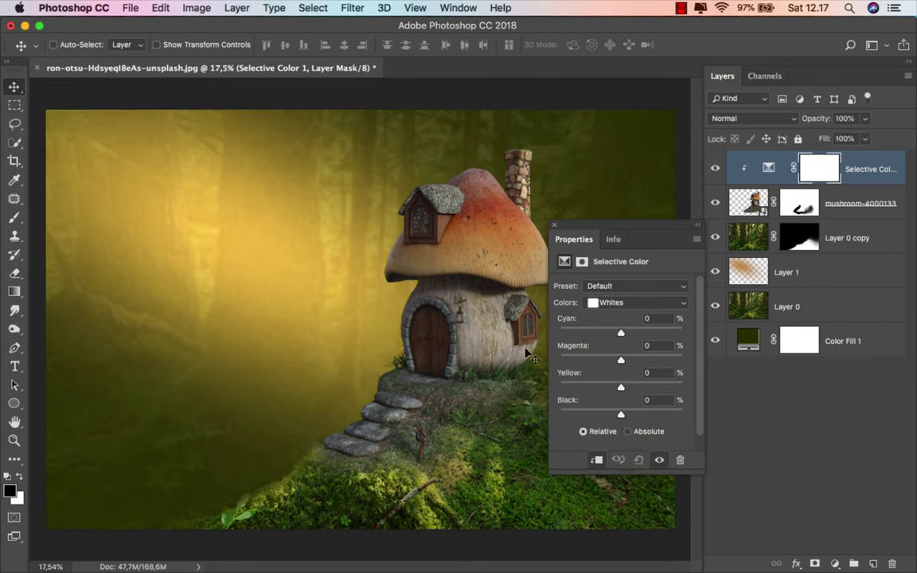
Tune Neutrals, Reds (more magenta), Yellows (cyan −23, magenta +15) and Blacks (−2).
{"action": "left_click", "coordinate": [614, 303]}
{"action": "left_click", "coordinate": [618, 315]}
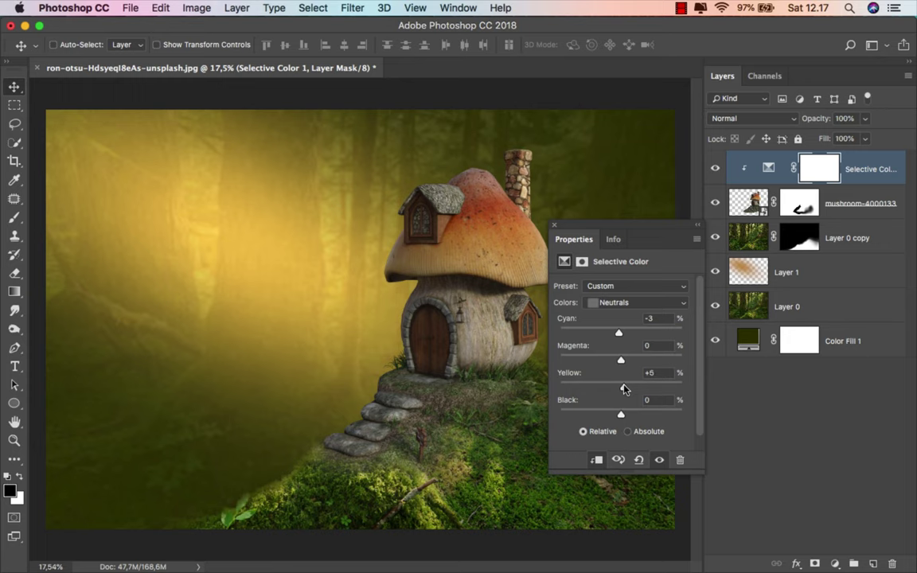
{"action": "left_click", "coordinate": [626, 303]}
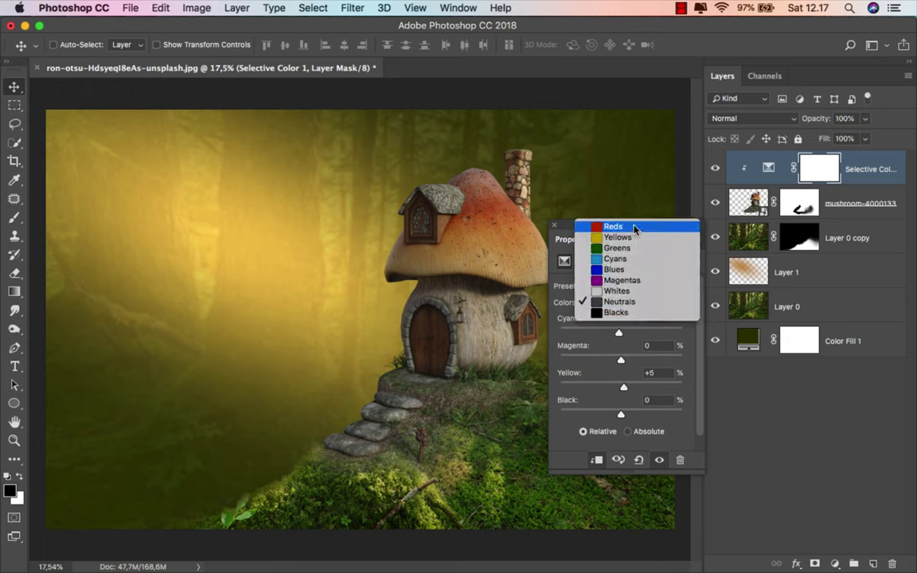
{"action": "left_click", "coordinate": [609, 207]}
{"action": "left_click_drag", "start_coordinate": [620, 359], "coordinate": [642, 358]}
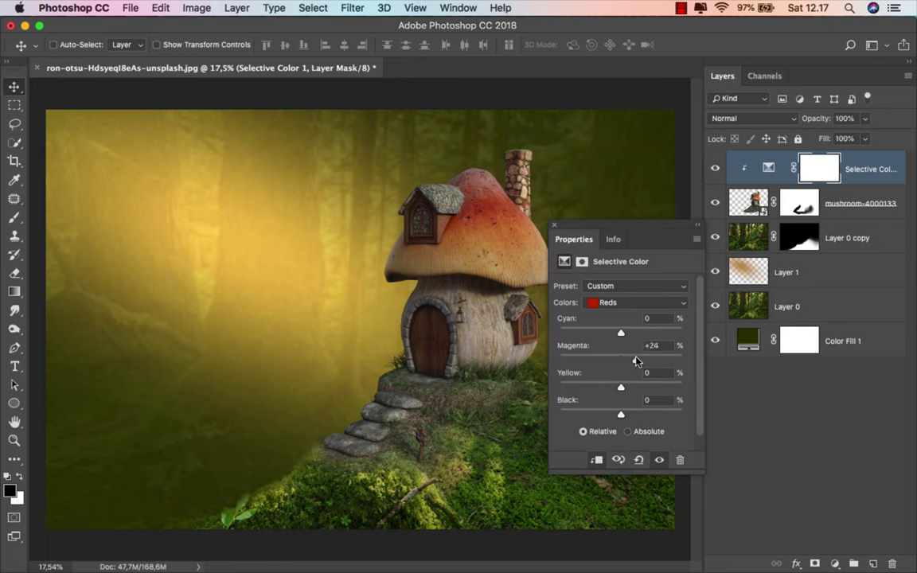
{"action": "left_click", "coordinate": [635, 303]}
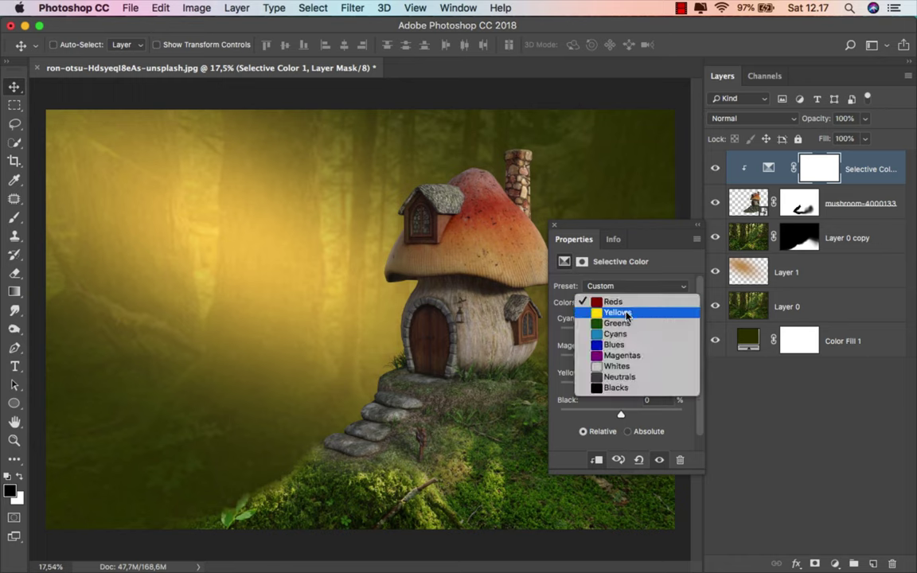
{"action": "left_click", "coordinate": [628, 314]}
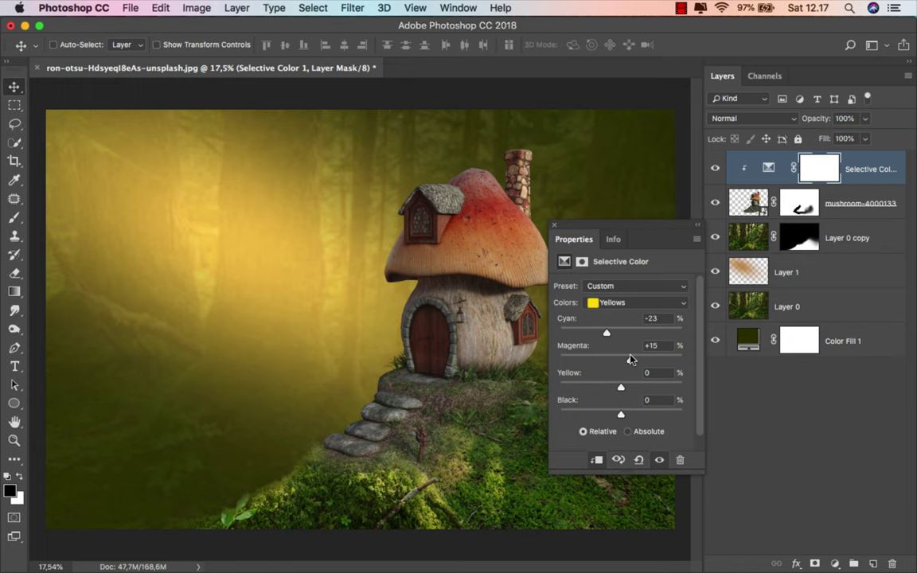
{"action": "left_click", "coordinate": [628, 303]}
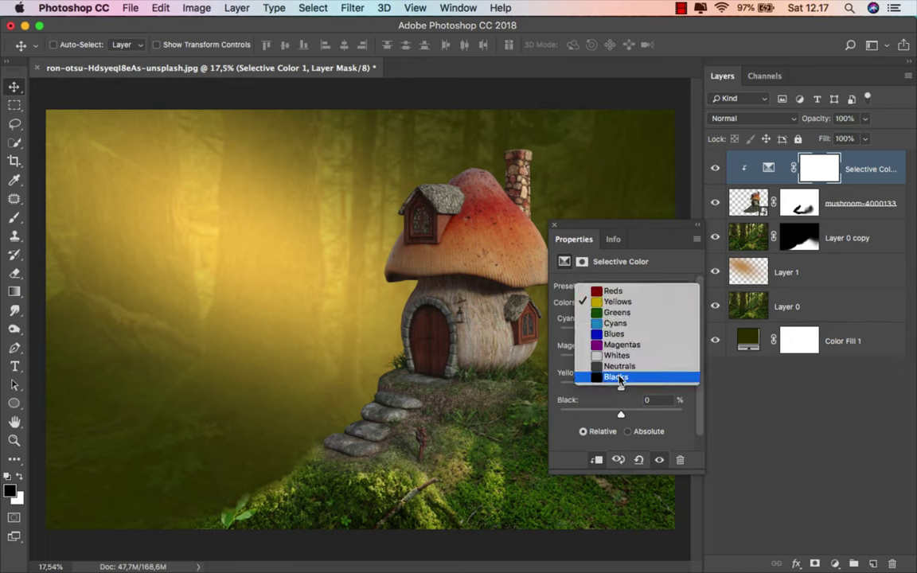
{"action": "left_click", "coordinate": [619, 377]}
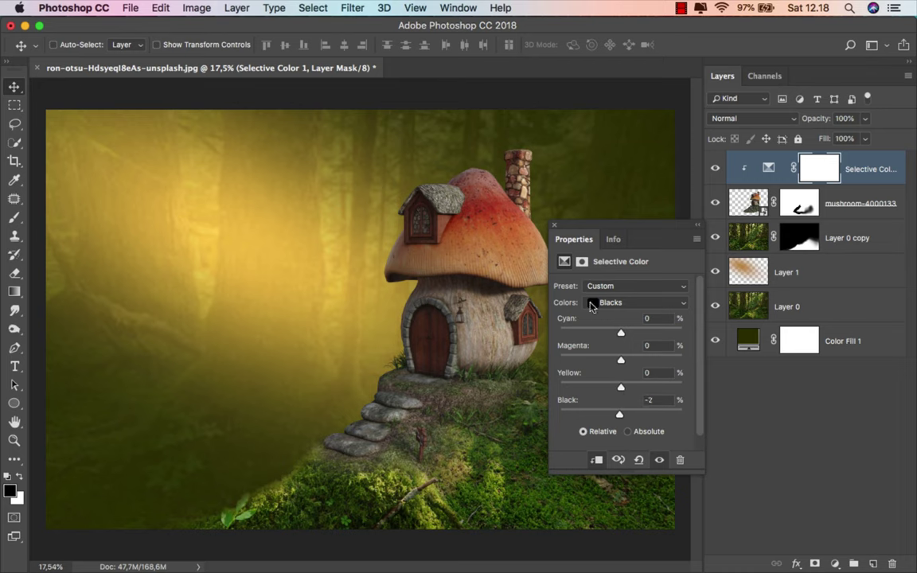
Close Properties, toggle Selective Color 1 to compare, and select Layer 0 copy.
{"action": "left_click", "coordinate": [555, 226]}
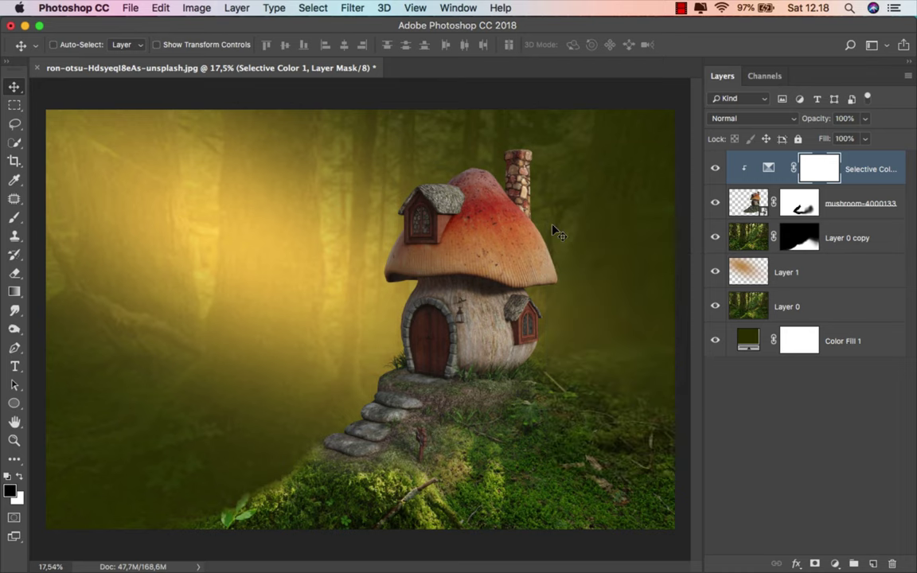
{"action": "left_click", "coordinate": [715, 168]}
{"action": "left_click", "coordinate": [835, 232]}
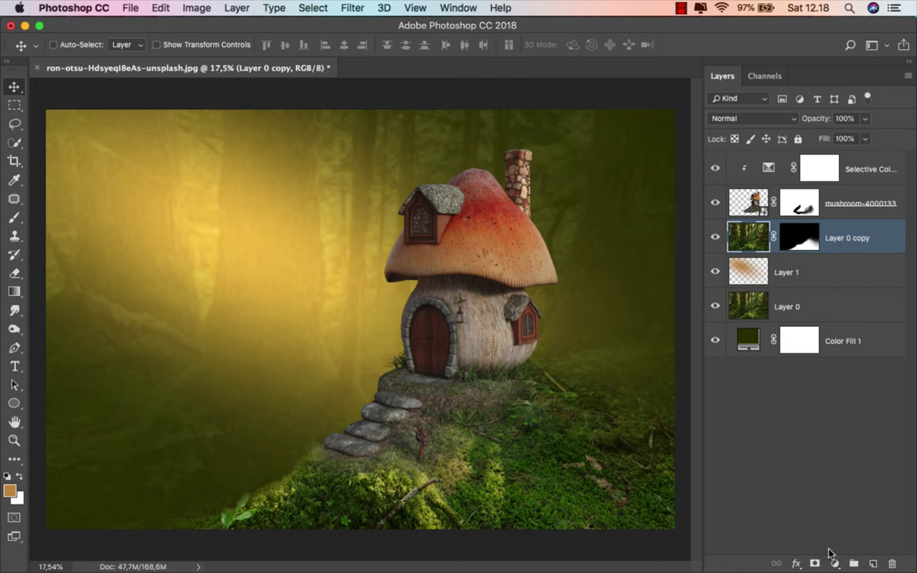
Add a Selective Color layer clipped to Layer 0 copy with Yellows Cyan +70, Magenta +100, Black +100.
{"action": "left_click", "coordinate": [834, 563]}
{"action": "left_click", "coordinate": [764, 528]}
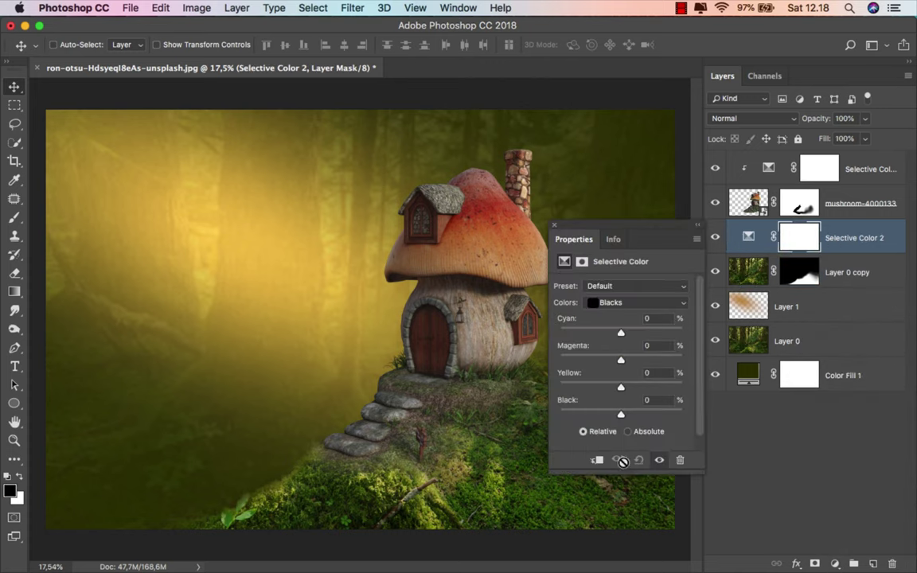
{"action": "left_click", "coordinate": [597, 460]}
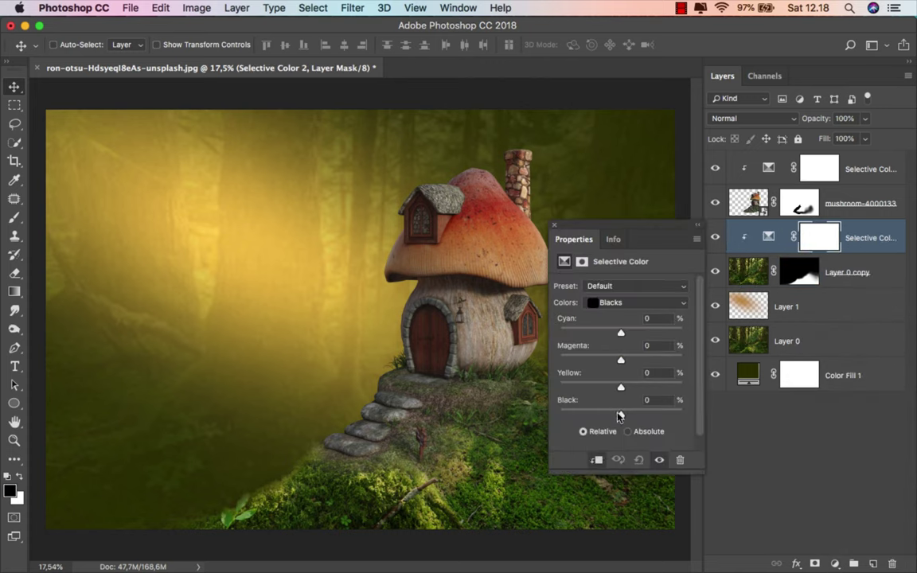
{"action": "left_click_drag", "start_coordinate": [620, 414], "coordinate": [620, 417]}
{"action": "left_click", "coordinate": [617, 305]}
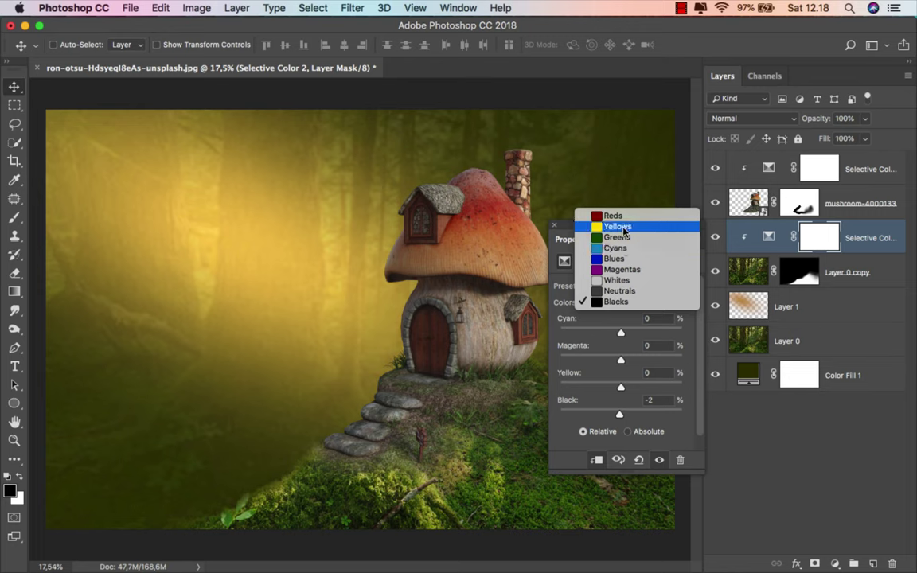
{"action": "left_click", "coordinate": [624, 230]}
{"action": "left_click_drag", "start_coordinate": [621, 333], "coordinate": [667, 335]}
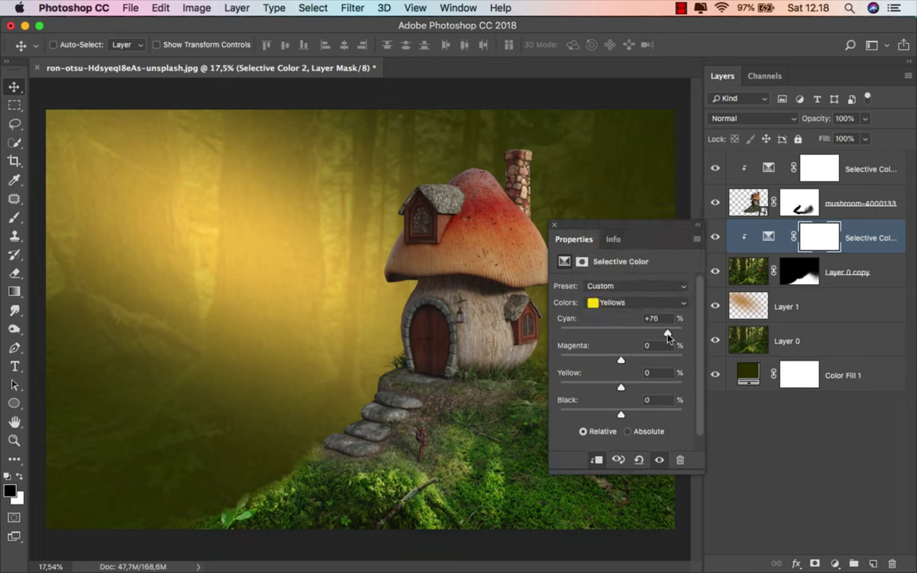
{"action": "left_click_drag", "start_coordinate": [621, 357], "coordinate": [712, 365]}
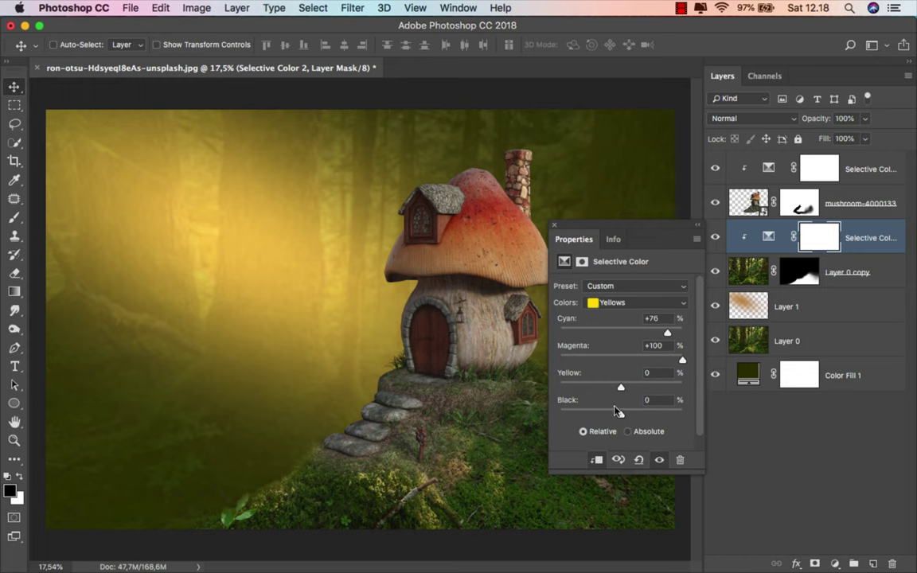
{"action": "left_click_drag", "start_coordinate": [619, 411], "coordinate": [708, 414]}
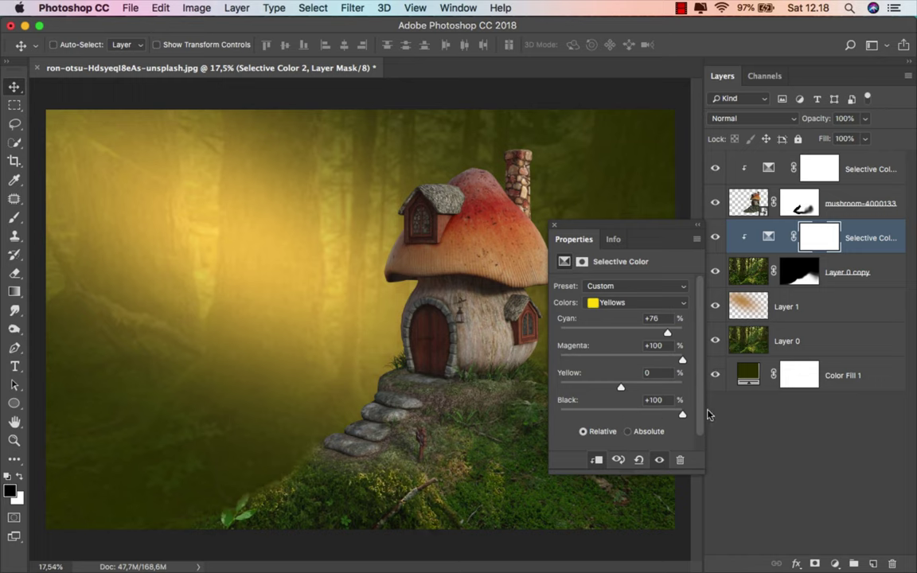
Set Greens to Cyan −100 and Magenta +100, then close Properties and compare the ground.
{"action": "left_click", "coordinate": [637, 302]}
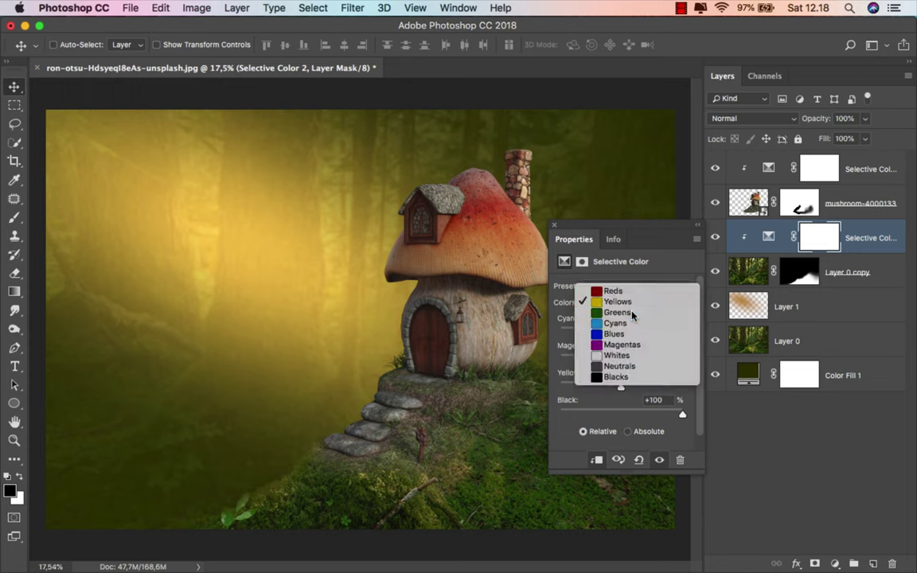
{"action": "left_click", "coordinate": [635, 312]}
{"action": "left_click_drag", "start_coordinate": [621, 332], "coordinate": [538, 330]}
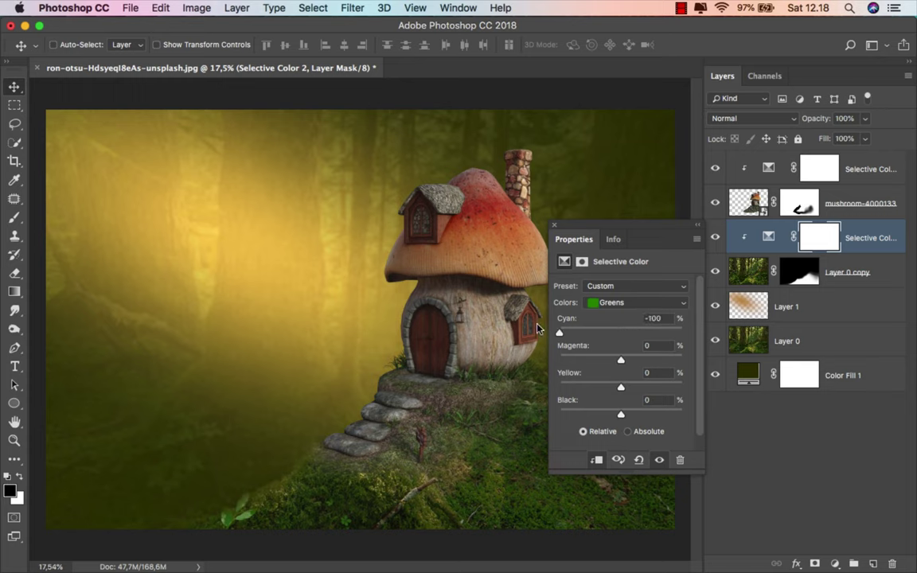
{"action": "left_click_drag", "start_coordinate": [621, 361], "coordinate": [686, 361]}
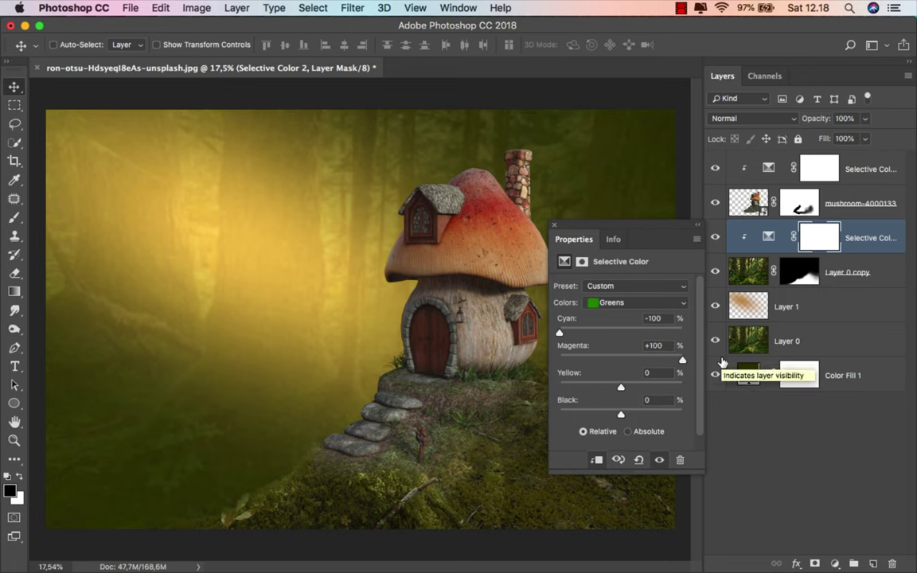
{"action": "left_click", "coordinate": [554, 225]}
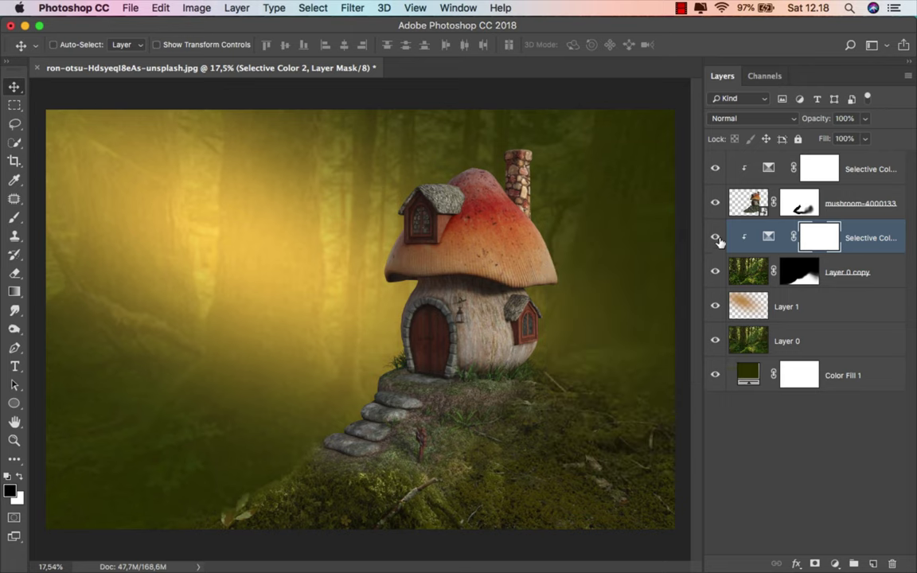
{"action": "left_click", "coordinate": [718, 238]}
{"action": "left_click", "coordinate": [865, 179]}
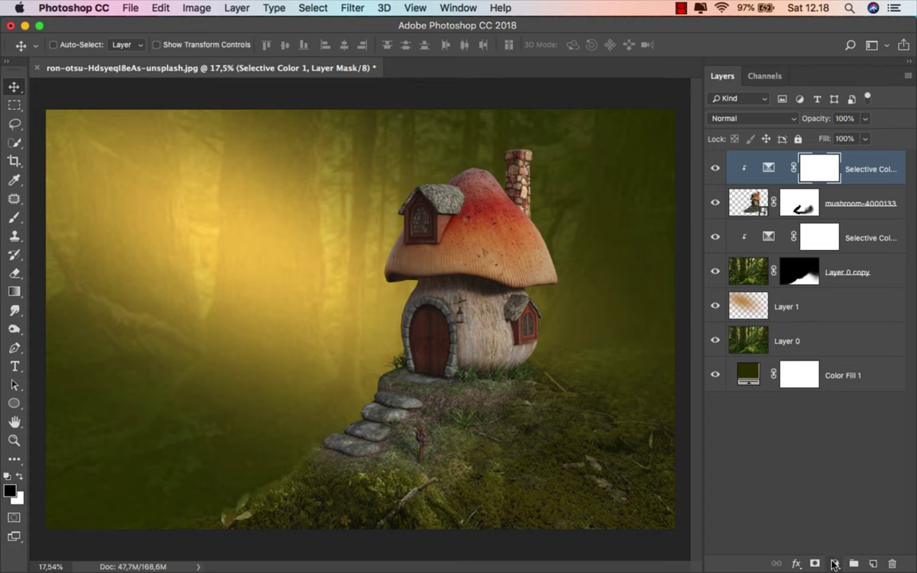
Add a Levels layer clipped to the mushroom house with white output lowered to 139.
{"action": "left_click", "coordinate": [834, 563]}
{"action": "left_click", "coordinate": [839, 350]}
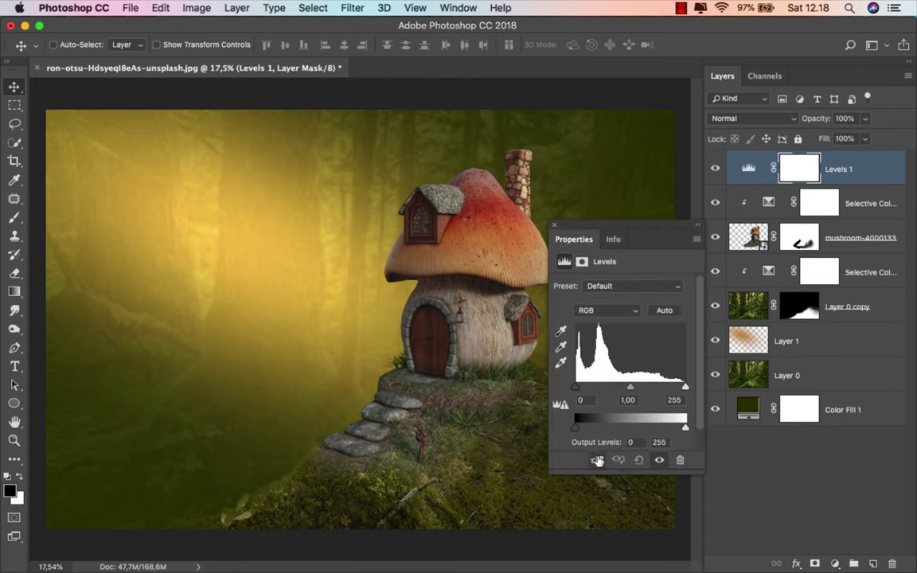
{"action": "left_click", "coordinate": [597, 460]}
{"action": "left_click_drag", "start_coordinate": [685, 430], "coordinate": [646, 430]}
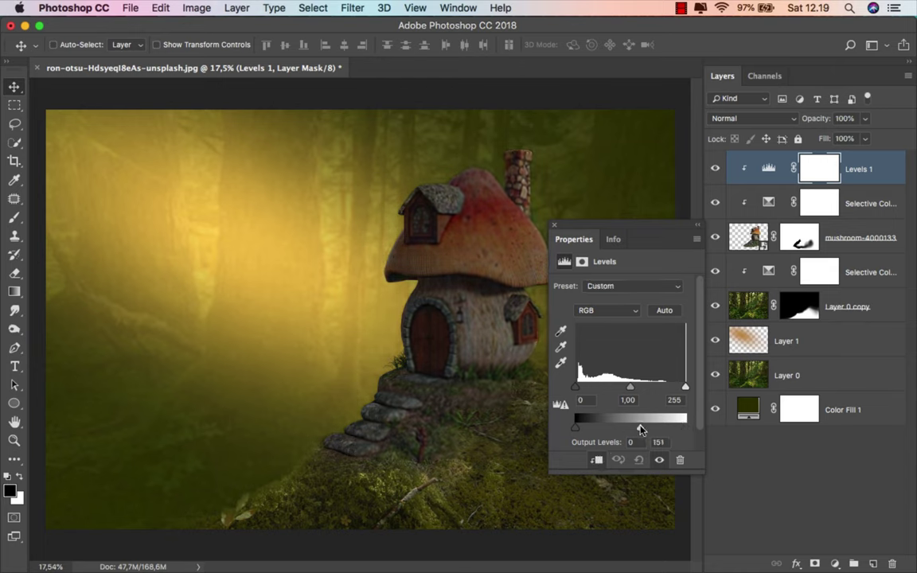
{"action": "left_click_drag", "start_coordinate": [637, 429], "coordinate": [635, 430]}
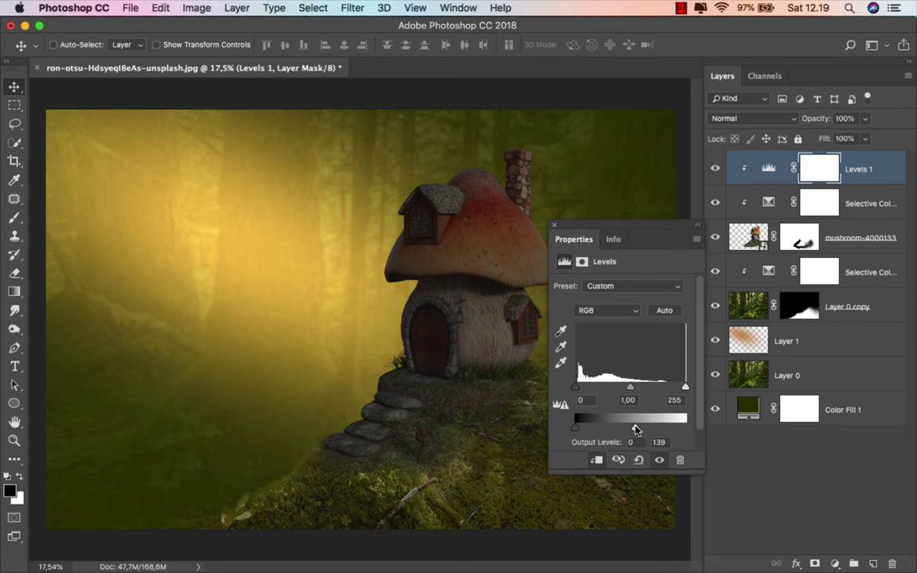
{"action": "left_click", "coordinate": [555, 225]}
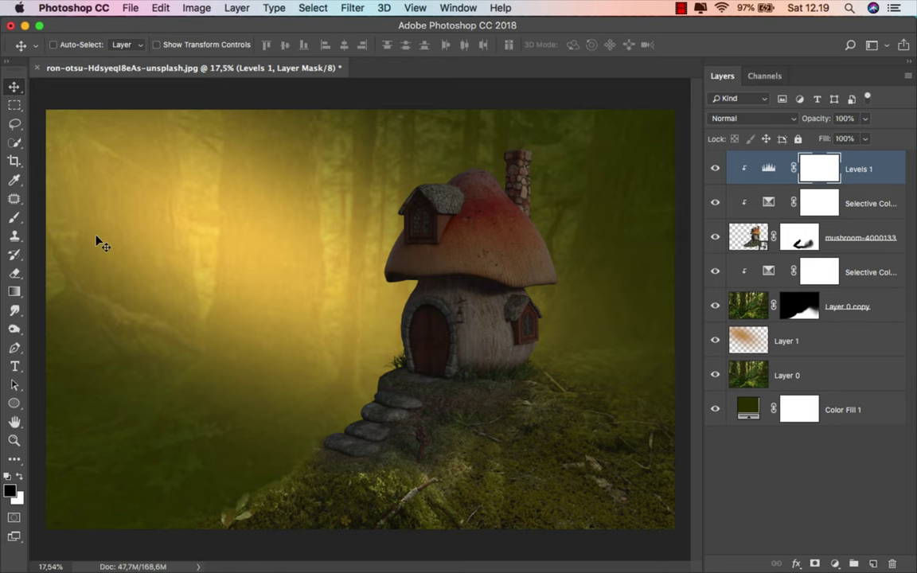
Set up a soft Brush of about 300 px at 55% opacity on the Levels 1 mask.
{"action": "left_click", "coordinate": [14, 216]}
{"action": "left_click", "coordinate": [57, 218]}
{"action": "scroll", "coordinate": [465, 180], "scroll_direction": "up", "scroll_amount": 4}
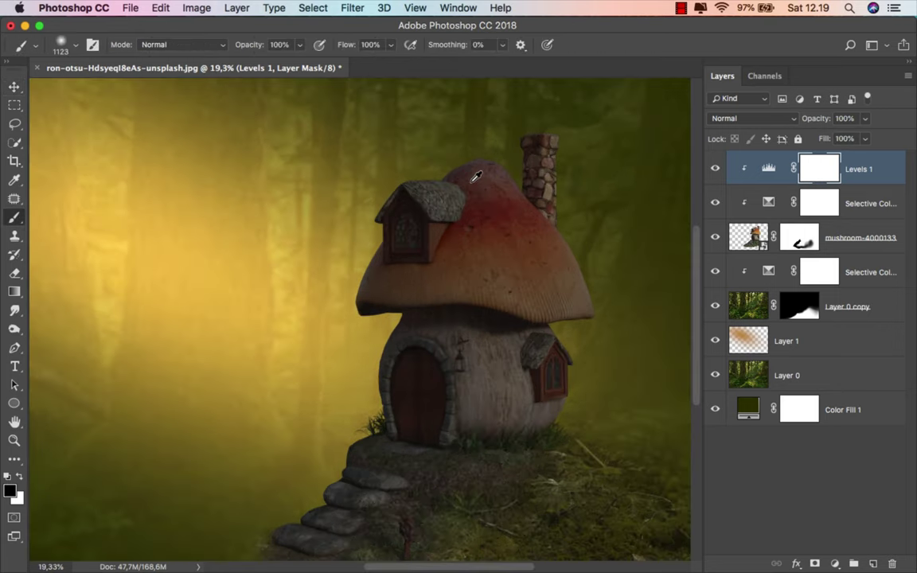
{"action": "left_click_drag", "start_coordinate": [452, 198], "coordinate": [380, 205]}
{"action": "scroll", "coordinate": [477, 222], "scroll_direction": "up", "scroll_amount": 5}
{"action": "scroll", "coordinate": [477, 223], "scroll_direction": "right", "scroll_amount": 5}
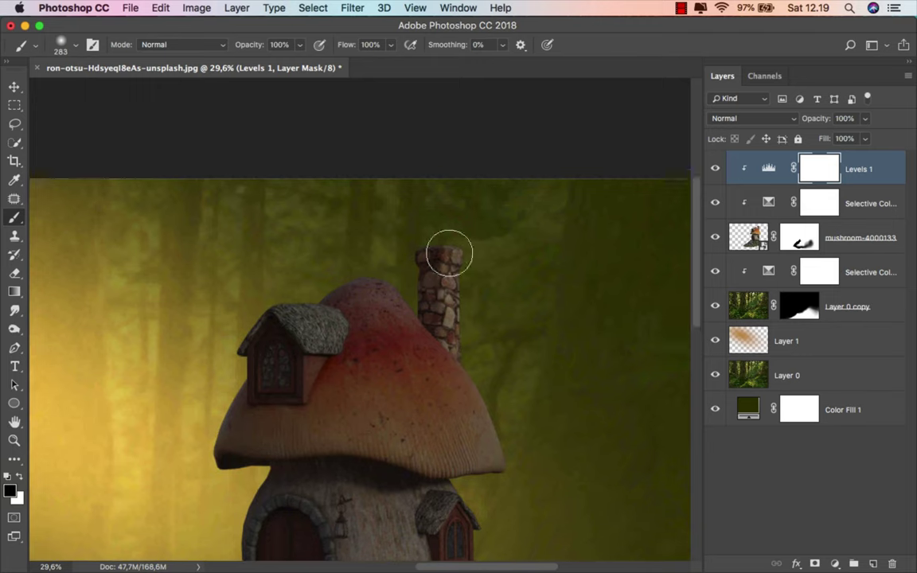
{"action": "left_click", "coordinate": [355, 250]}
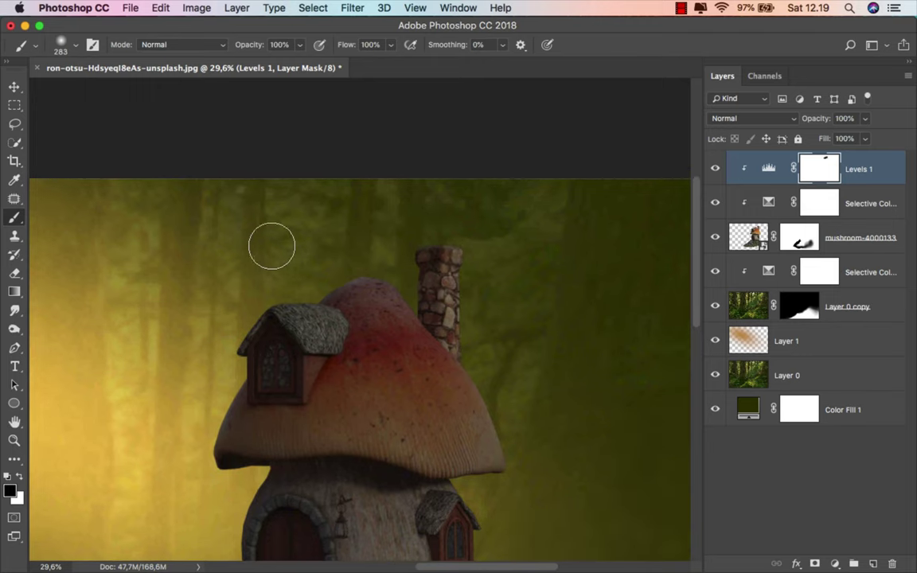
{"action": "left_click", "coordinate": [299, 44]}
{"action": "left_click_drag", "start_coordinate": [303, 61], "coordinate": [271, 65]}
Mask out the darkening along the chimney's left edge, then restore it on the dome beside it.
{"action": "scroll", "coordinate": [420, 255], "scroll_direction": "up", "scroll_amount": 1}
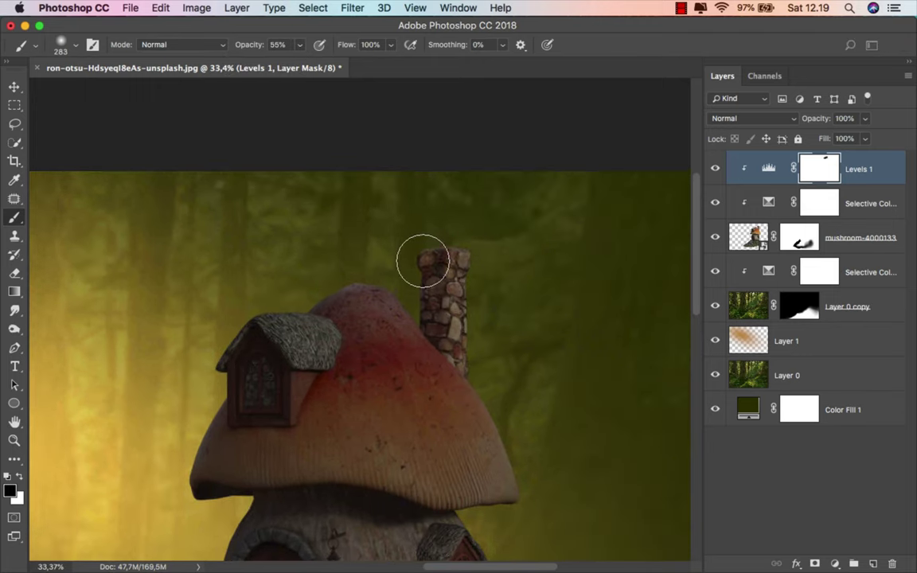
{"action": "left_click_drag", "start_coordinate": [419, 255], "coordinate": [406, 253]}
{"action": "mouse_move", "coordinate": [424, 306]}
{"action": "left_mouse_down"}
{"action": "mouse_move", "coordinate": [426, 228]}
{"action": "mouse_move", "coordinate": [428, 341]}
{"action": "left_mouse_up"}
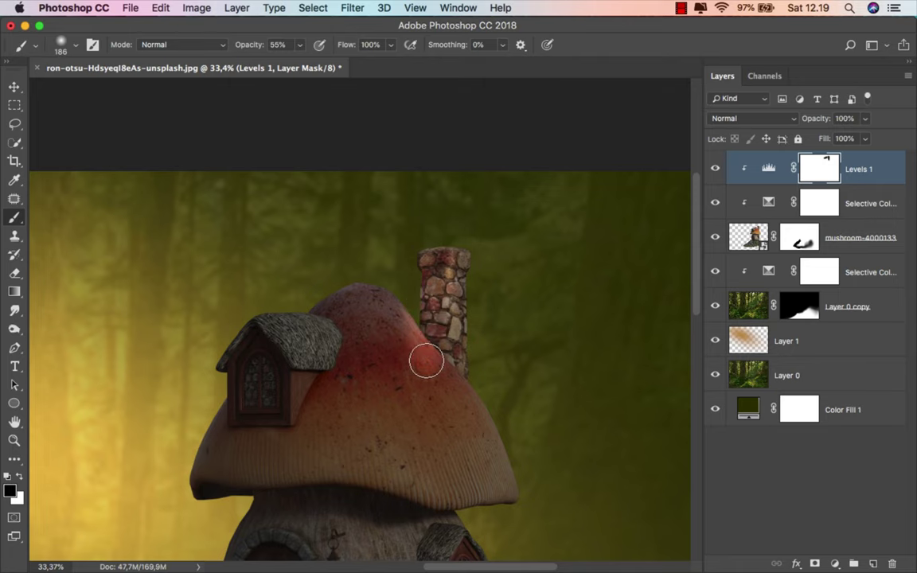
{"action": "scroll", "coordinate": [432, 335], "scroll_direction": "up", "scroll_amount": 1}
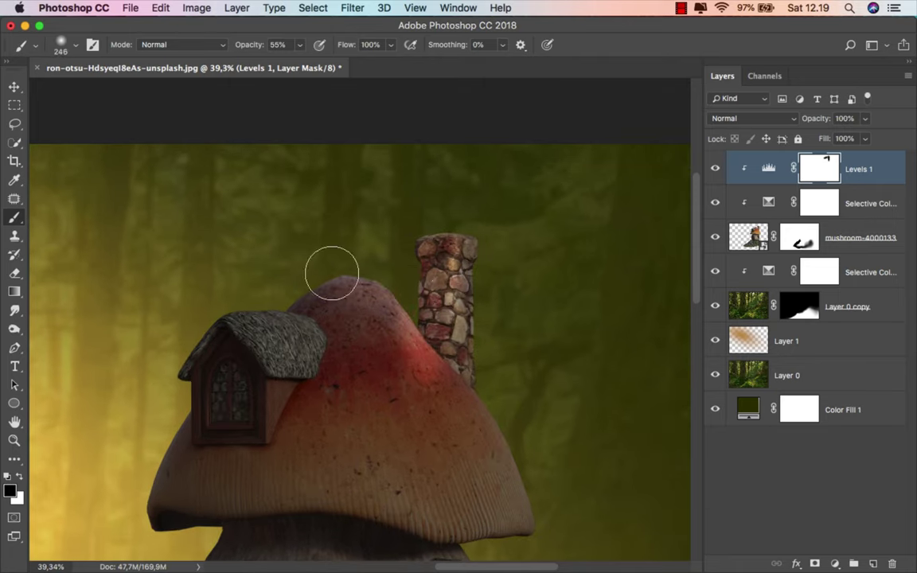
{"action": "mouse_move", "coordinate": [298, 259]}
{"action": "left_mouse_down"}
{"action": "mouse_move", "coordinate": [231, 355]}
{"action": "mouse_move", "coordinate": [239, 286]}
{"action": "left_mouse_up"}
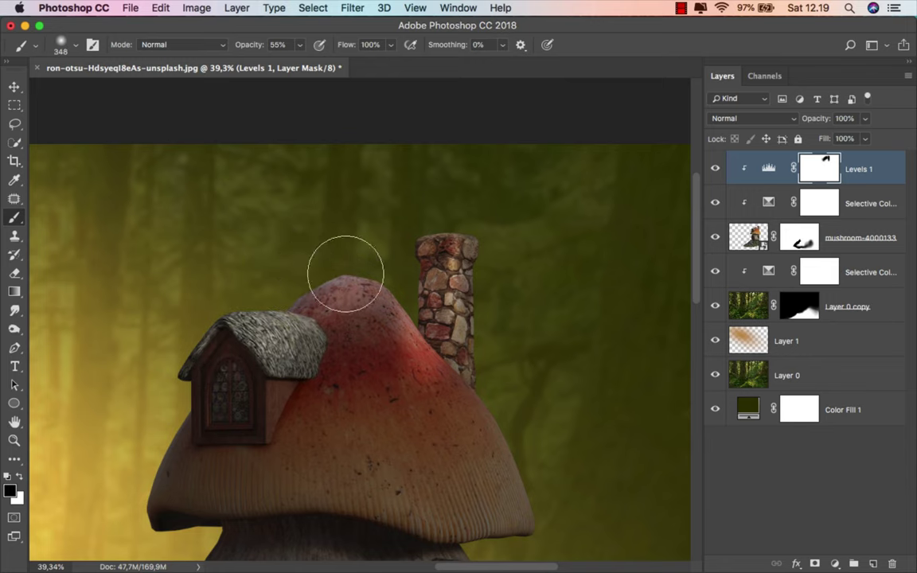
{"action": "scroll", "coordinate": [334, 267], "scroll_direction": "down", "scroll_amount": 1}
{"action": "key", "text": "x"}
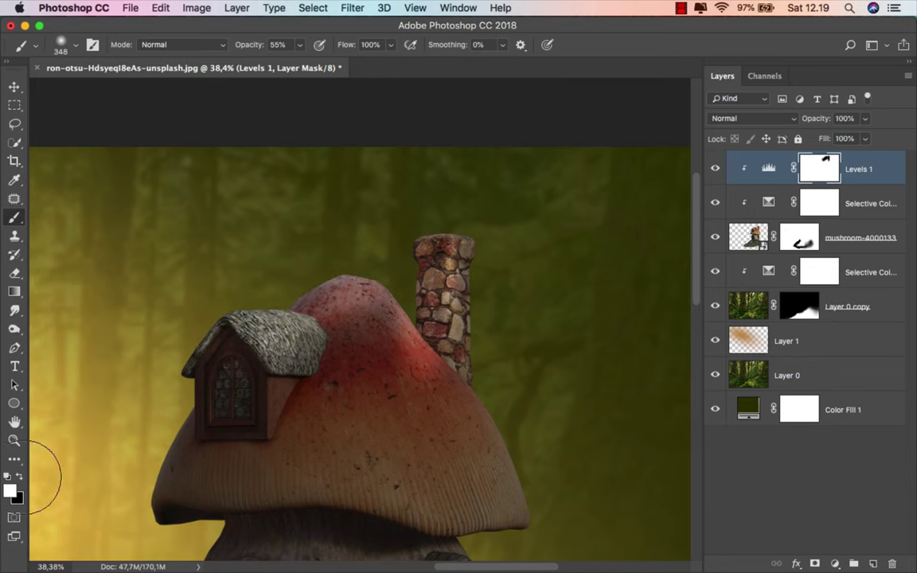
{"action": "left_click_drag", "start_coordinate": [402, 352], "coordinate": [455, 419]}
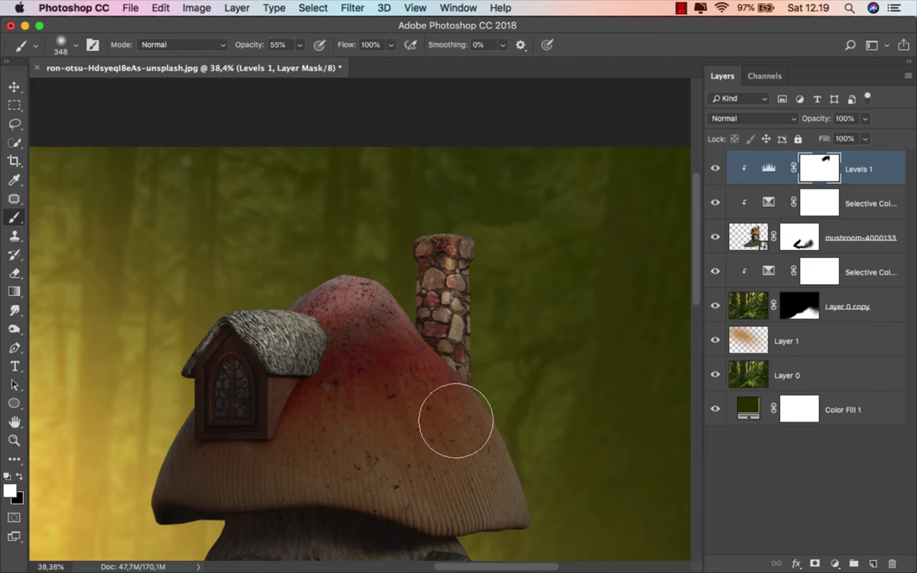
Remove the darkening from the cap's left edge and the stone steps with a ~676 px brush.
{"action": "left_click", "coordinate": [20, 475]}
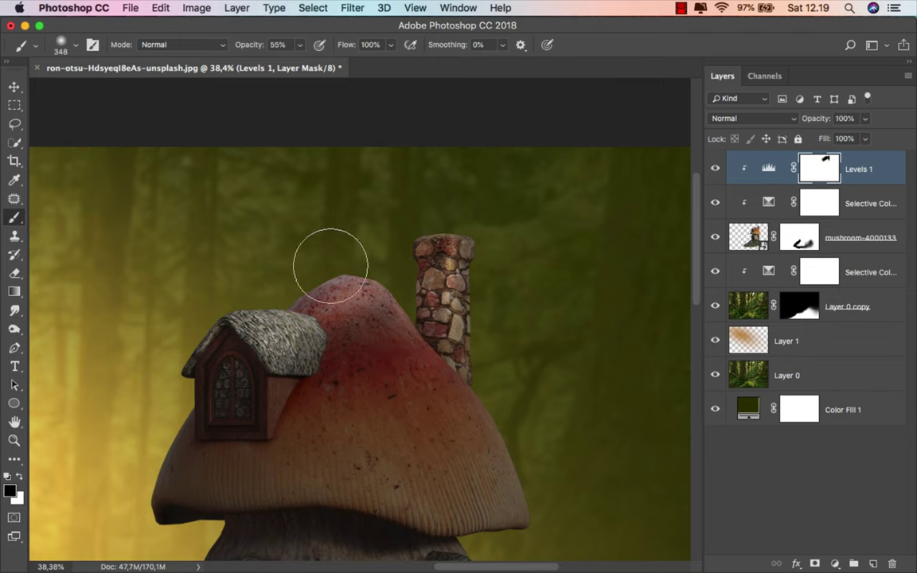
{"action": "left_click_drag", "start_coordinate": [275, 299], "coordinate": [398, 193]}
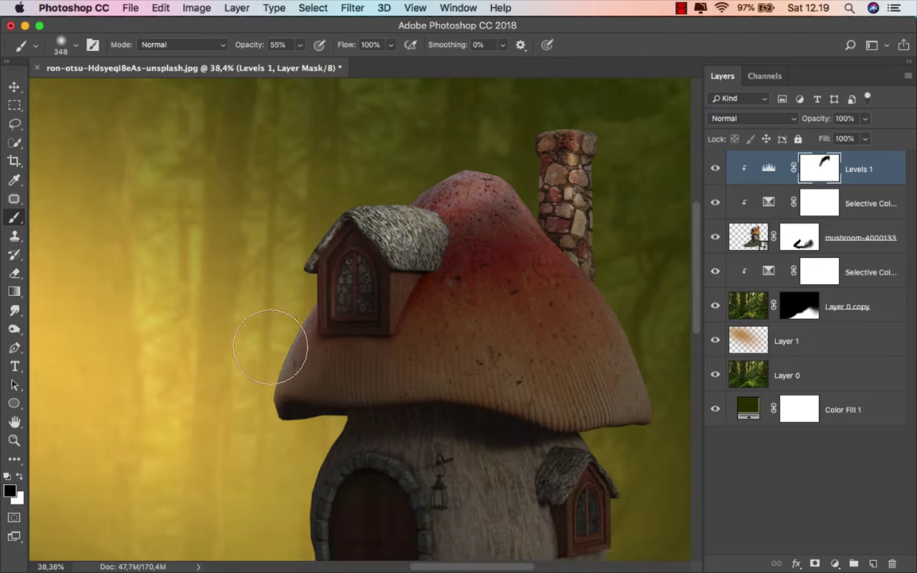
{"action": "left_click_drag", "start_coordinate": [331, 311], "coordinate": [337, 279]}
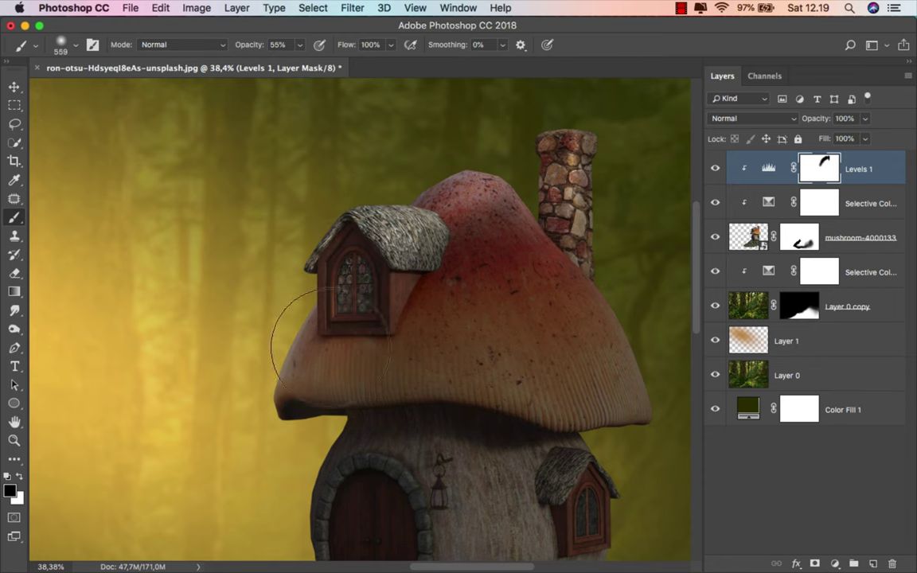
{"action": "scroll", "coordinate": [335, 334], "scroll_direction": "down", "scroll_amount": 3}
{"action": "scroll", "coordinate": [333, 318], "scroll_direction": "down", "scroll_amount": 2}
{"action": "left_click_drag", "start_coordinate": [333, 321], "coordinate": [350, 321]}
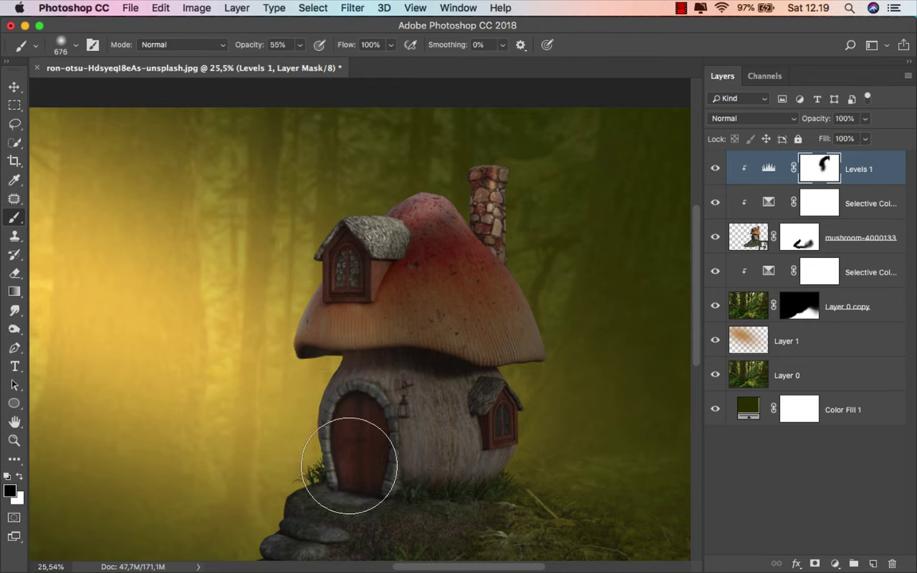
{"action": "scroll", "coordinate": [351, 460], "scroll_direction": "down", "scroll_amount": 5}
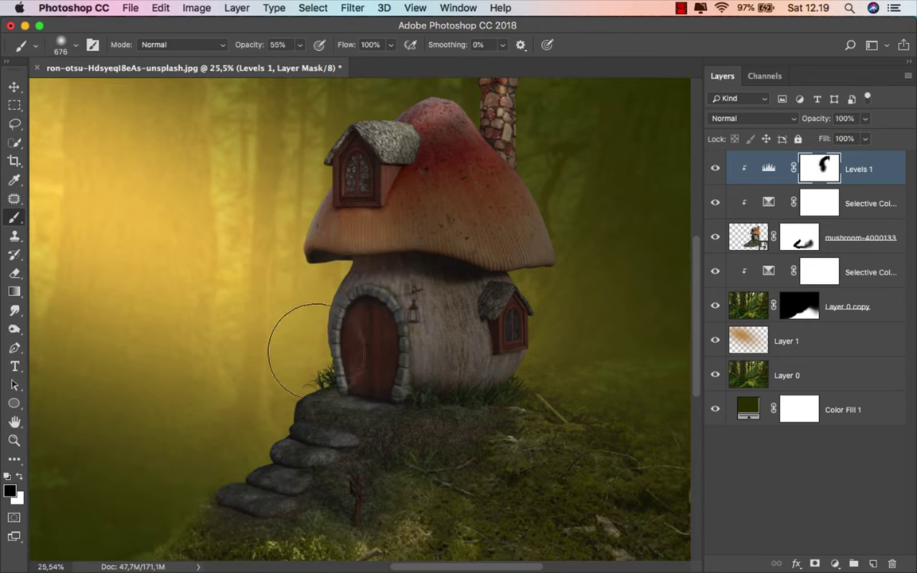
{"action": "scroll", "coordinate": [314, 230], "scroll_direction": "down", "scroll_amount": 2}
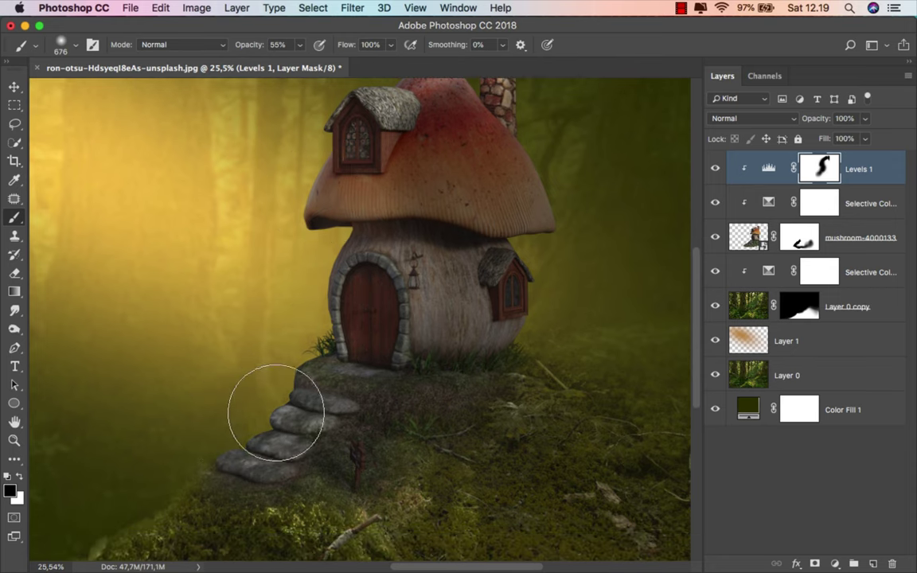
{"action": "mouse_move", "coordinate": [256, 393]}
{"action": "left_mouse_down"}
{"action": "mouse_move", "coordinate": [320, 399]}
{"action": "mouse_move", "coordinate": [370, 353]}
{"action": "mouse_move", "coordinate": [368, 368]}
{"action": "mouse_move", "coordinate": [385, 363]}
{"action": "mouse_move", "coordinate": [306, 378]}
{"action": "mouse_move", "coordinate": [331, 362]}
{"action": "left_mouse_up"}
Lighten the shadow under the cap and the left light glow with a ~920 px brush.
{"action": "scroll", "coordinate": [372, 362], "scroll_direction": "up", "scroll_amount": 3}
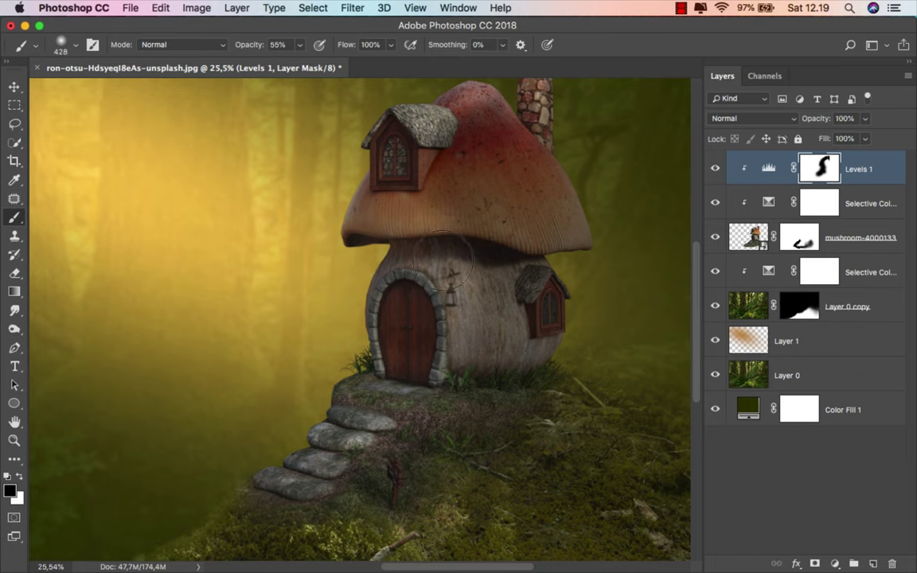
{"action": "mouse_move", "coordinate": [428, 235]}
{"action": "left_mouse_down"}
{"action": "mouse_move", "coordinate": [431, 255]}
{"action": "mouse_move", "coordinate": [448, 255]}
{"action": "left_mouse_up"}
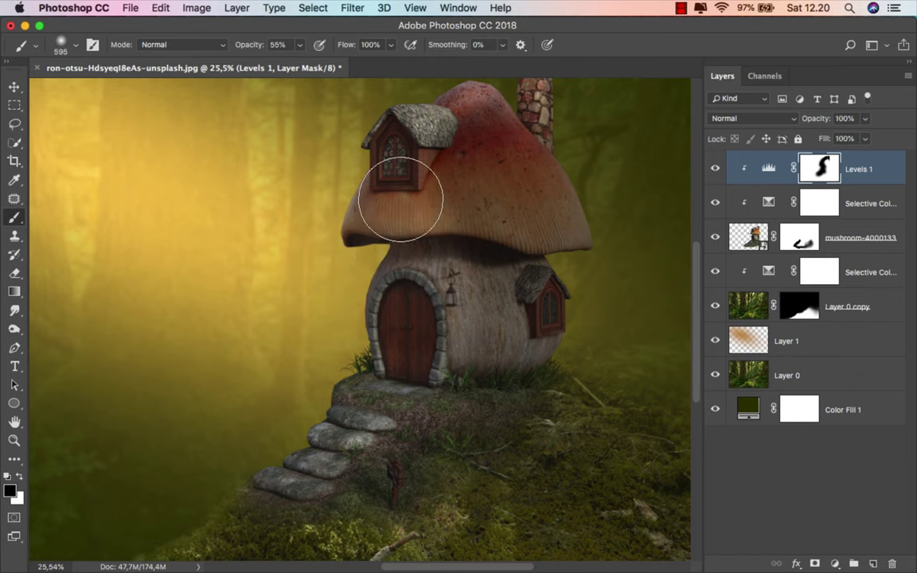
{"action": "scroll", "coordinate": [399, 205], "scroll_direction": "up", "scroll_amount": 5}
{"action": "scroll", "coordinate": [350, 263], "scroll_direction": "down", "scroll_amount": 3}
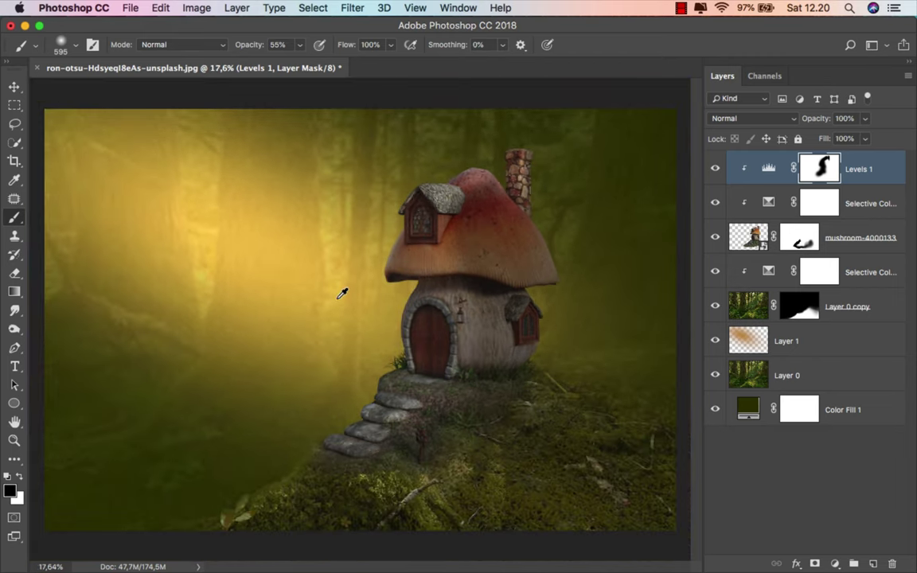
{"action": "left_click", "coordinate": [714, 169]}
{"action": "left_click_drag", "start_coordinate": [446, 274], "coordinate": [475, 241]}
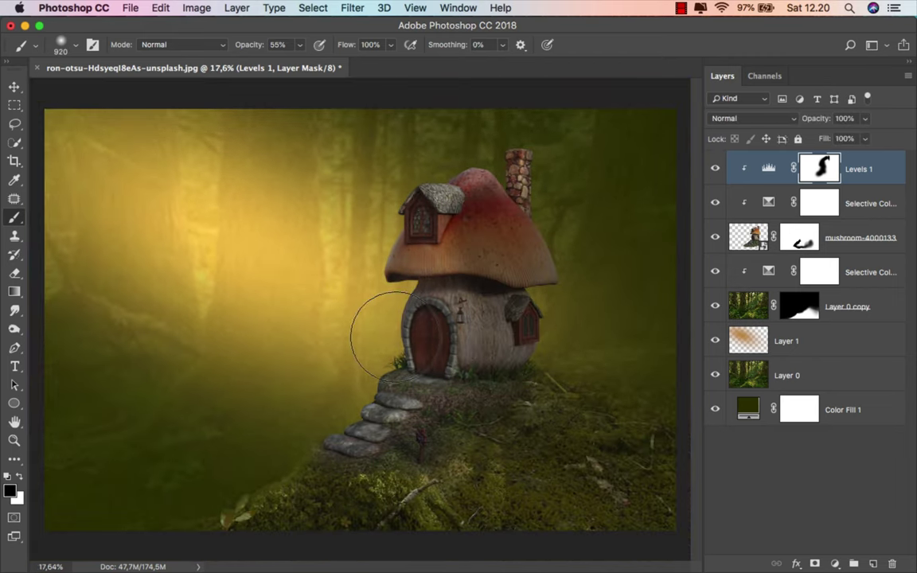
{"action": "left_click", "coordinate": [336, 271]}
{"action": "scroll", "coordinate": [336, 271], "scroll_direction": "up", "scroll_amount": 1}
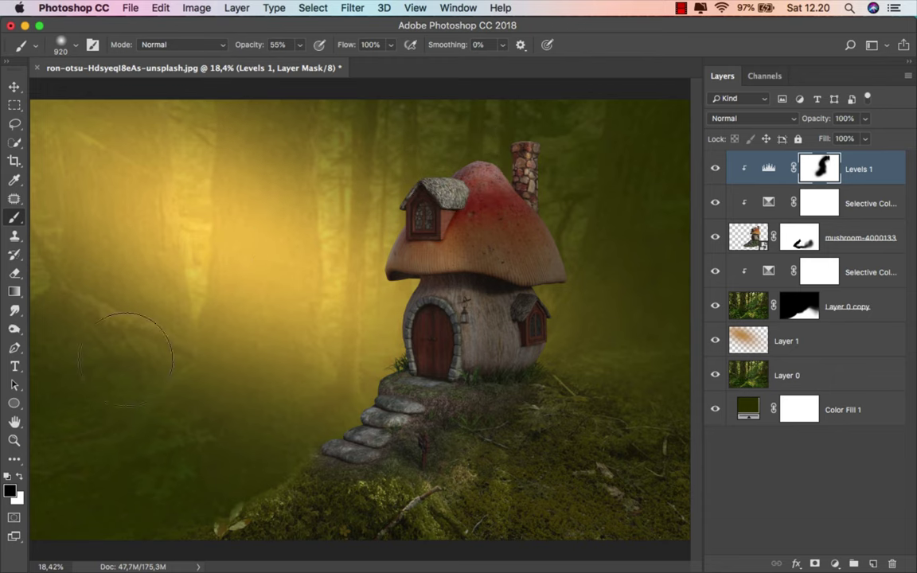
Paint white at 19% opacity to darken the top and right side of the mushroom cap.
{"action": "key", "text": "x"}
{"action": "scroll", "coordinate": [525, 199], "scroll_direction": "up", "scroll_amount": 2}
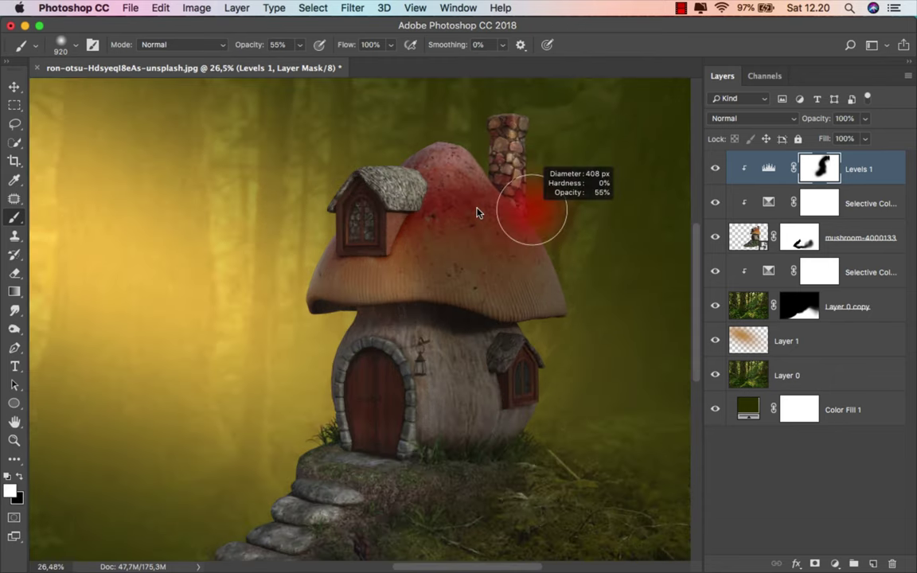
{"action": "left_click_drag", "start_coordinate": [522, 205], "coordinate": [501, 204]}
{"action": "left_click", "coordinate": [298, 46]}
{"action": "left_click", "coordinate": [275, 63]}
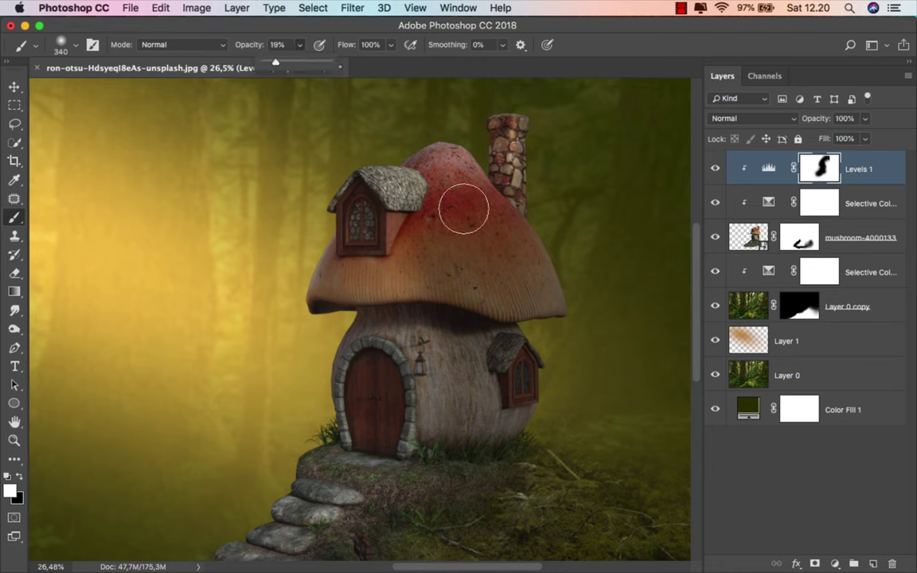
{"action": "mouse_move", "coordinate": [467, 176]}
{"action": "left_mouse_down"}
{"action": "mouse_move", "coordinate": [467, 163]}
{"action": "mouse_move", "coordinate": [454, 164]}
{"action": "left_mouse_up"}
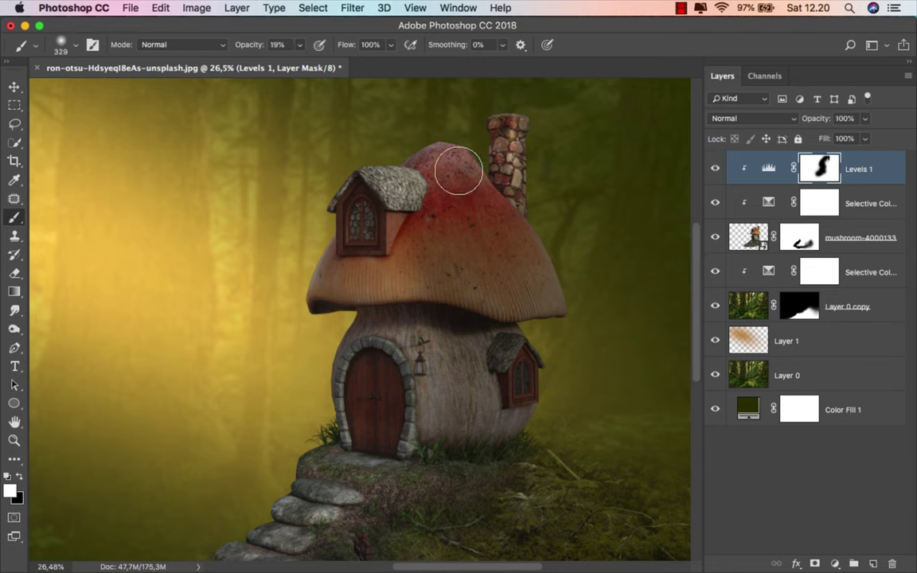
{"action": "key", "text": "bracketright"}
{"action": "key", "text": "bracketright"}
{"action": "key", "text": "bracketright"}
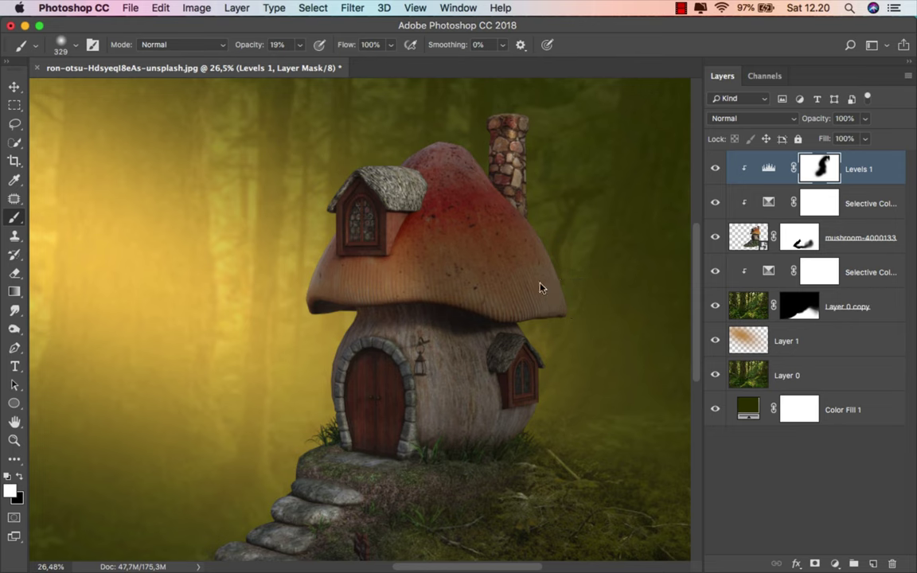
{"action": "left_click_drag", "start_coordinate": [409, 280], "coordinate": [481, 272]}
Fit the image in view, target the Levels 1 adjustment and switch to the Move tool.
{"action": "key", "text": "ctrl+0"}
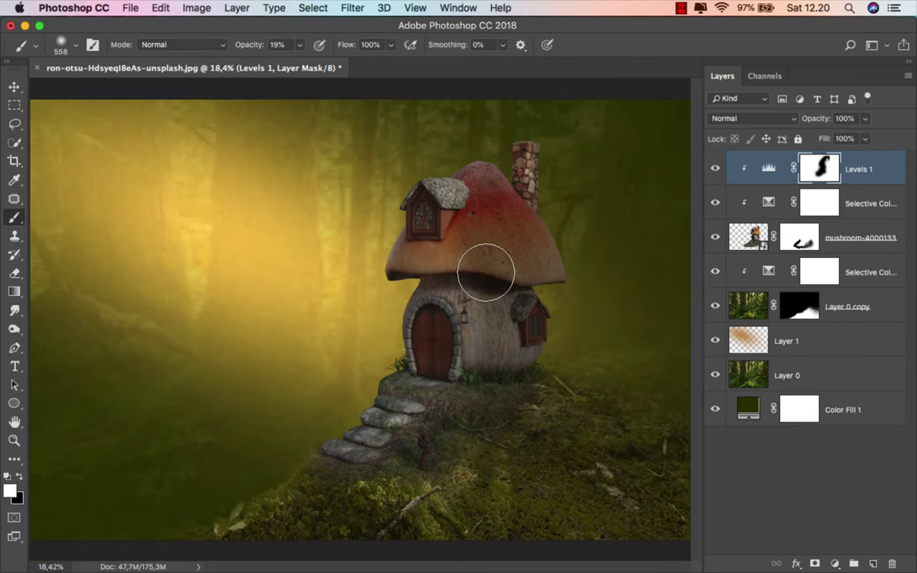
{"action": "left_click", "coordinate": [768, 167]}
{"action": "key", "text": "v"}
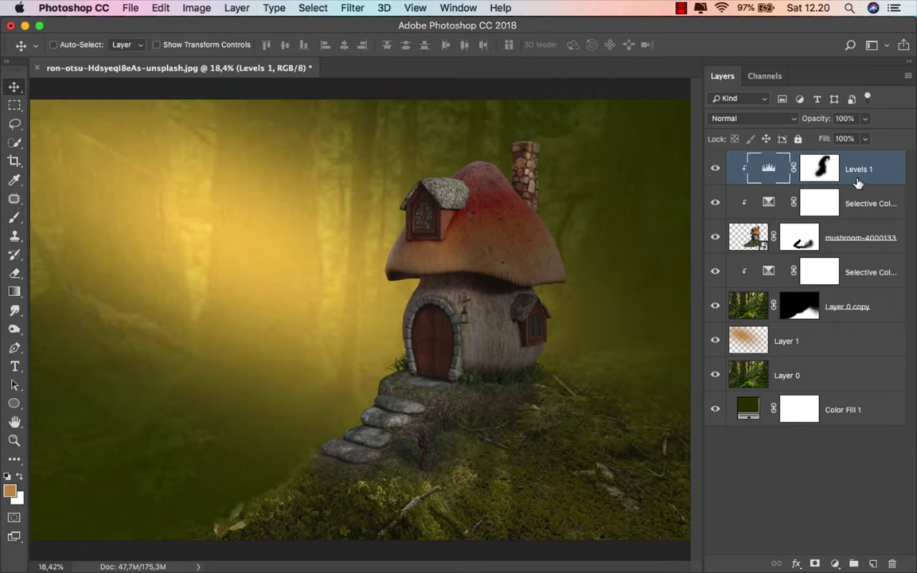
Add a Levels 2 layer clipped above Selective Color 2 with output white set to 187.
{"action": "left_click", "coordinate": [715, 168]}
{"action": "left_click", "coordinate": [715, 168]}
{"action": "left_click", "coordinate": [848, 268]}
{"action": "left_click", "coordinate": [833, 562]}
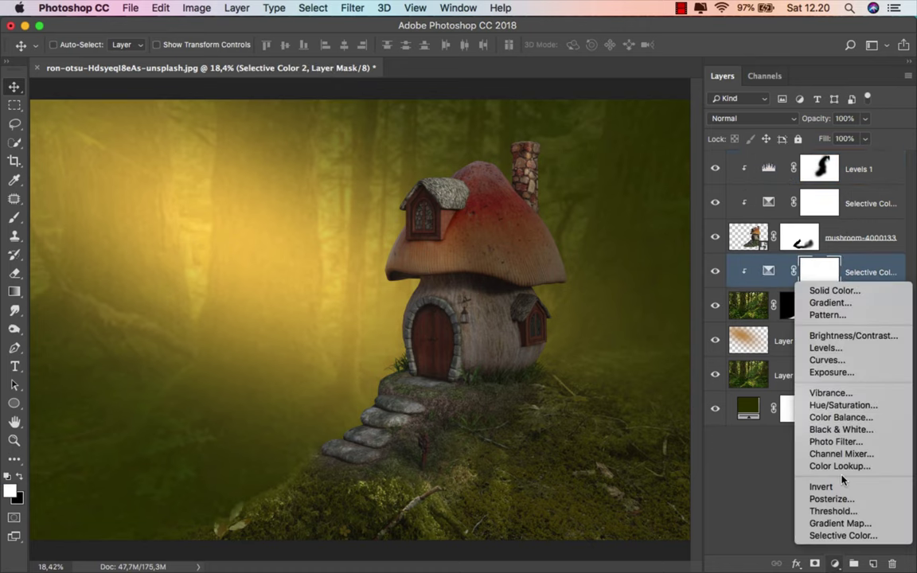
{"action": "left_click", "coordinate": [824, 348]}
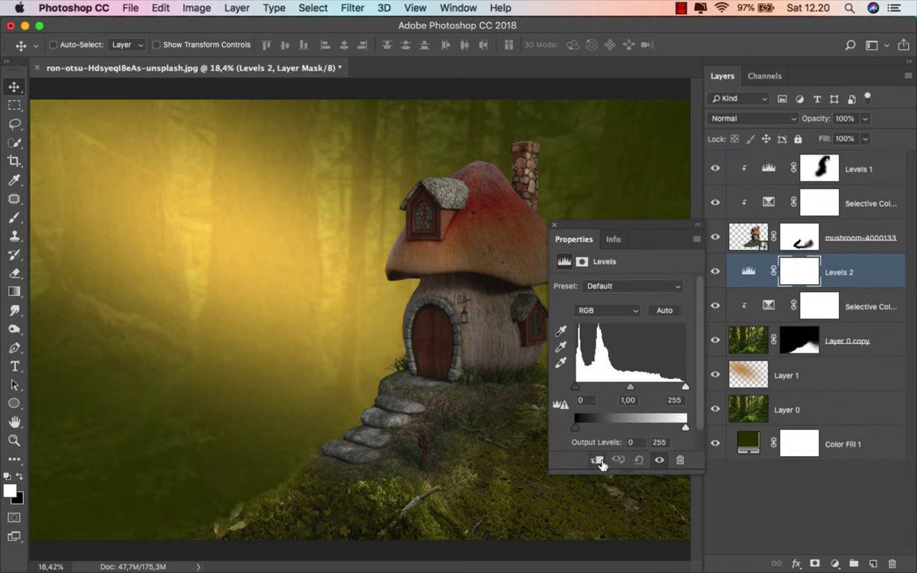
{"action": "left_click", "coordinate": [597, 459]}
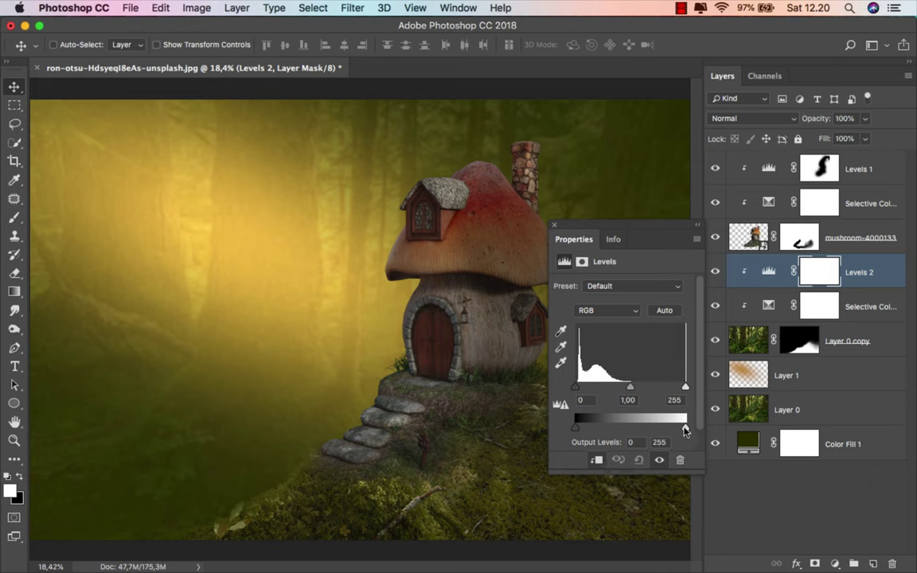
{"action": "left_click_drag", "start_coordinate": [684, 431], "coordinate": [655, 431]}
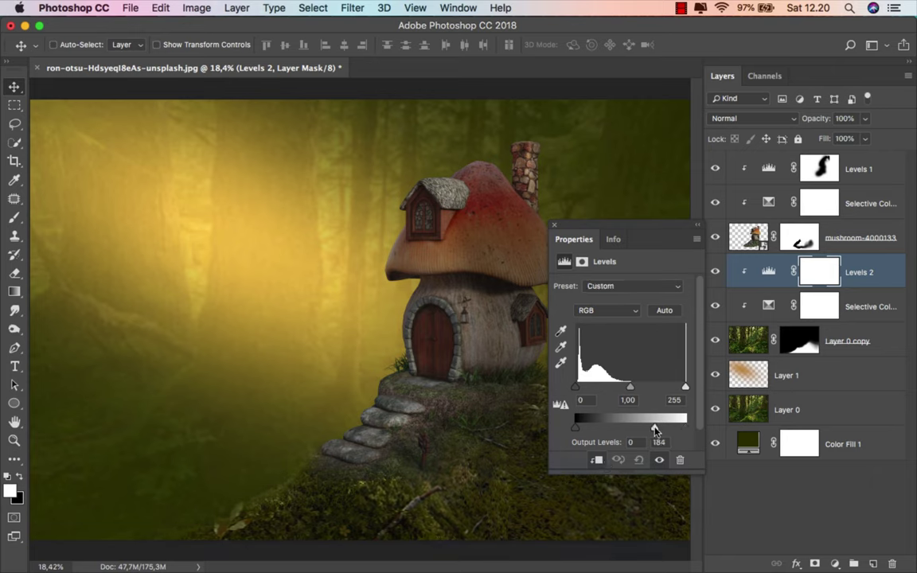
{"action": "left_click", "coordinate": [555, 226]}
{"action": "left_click", "coordinate": [715, 273]}
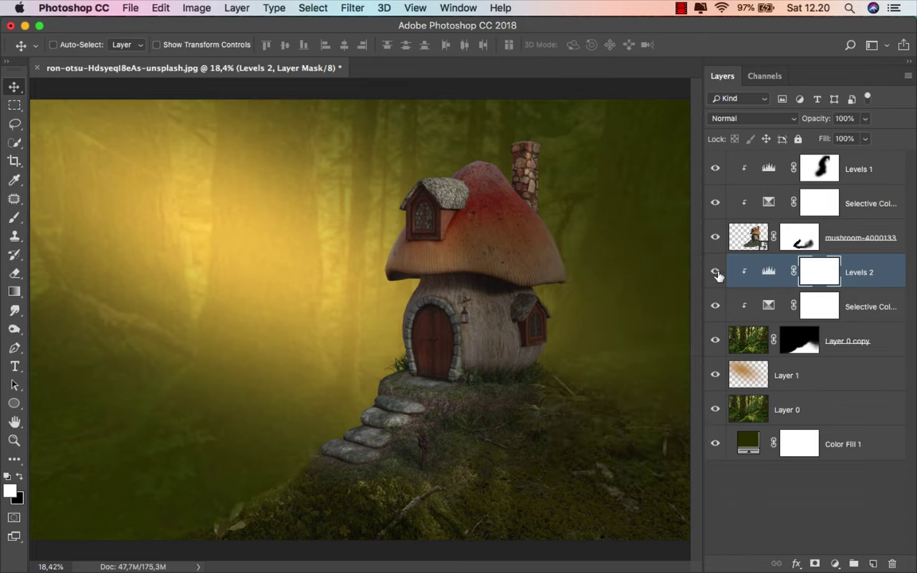
Add a new Levels 3 adjustment above Levels 1 at the top of the stack.
{"action": "left_click", "coordinate": [870, 176]}
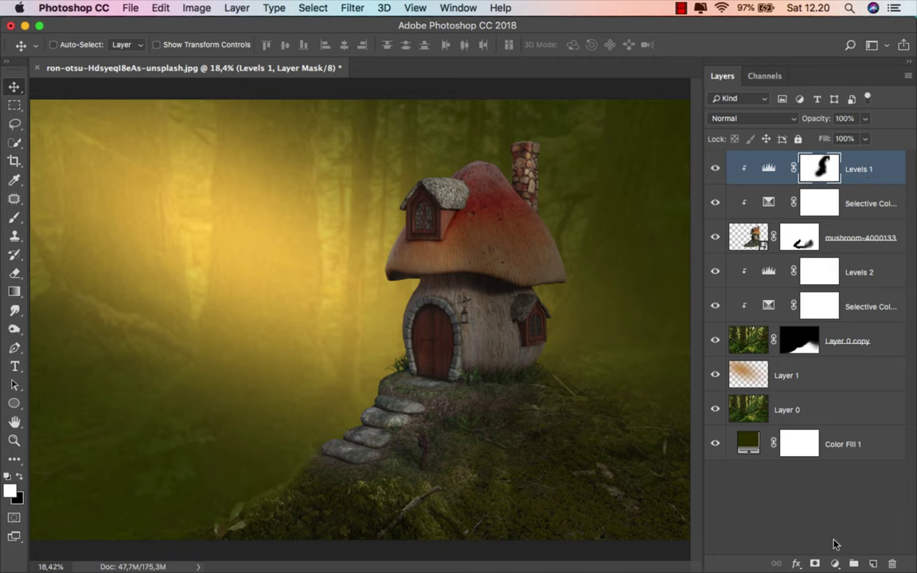
{"action": "left_click", "coordinate": [833, 563]}
{"action": "left_click", "coordinate": [843, 347]}
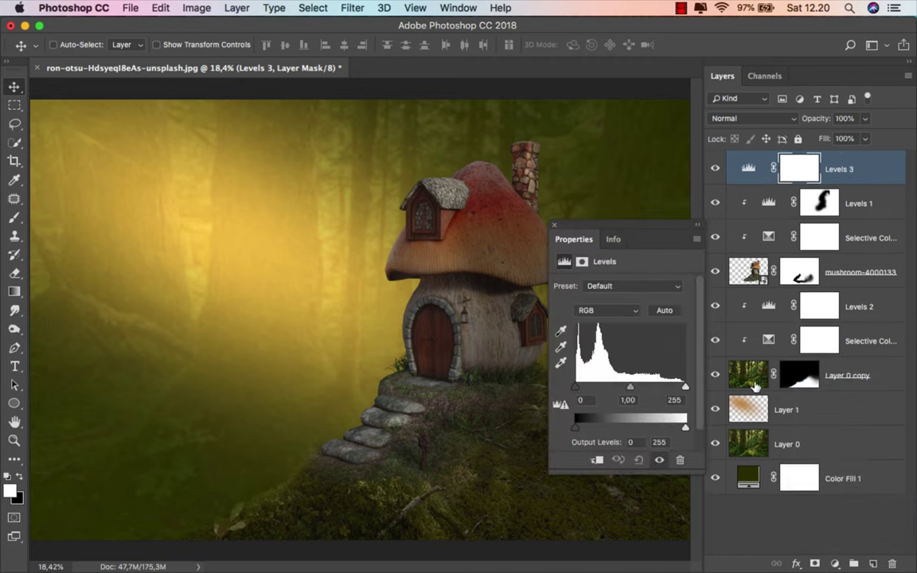
Clip Levels 3 to the layer below and lower its output white to 174.
{"action": "left_click", "coordinate": [597, 460]}
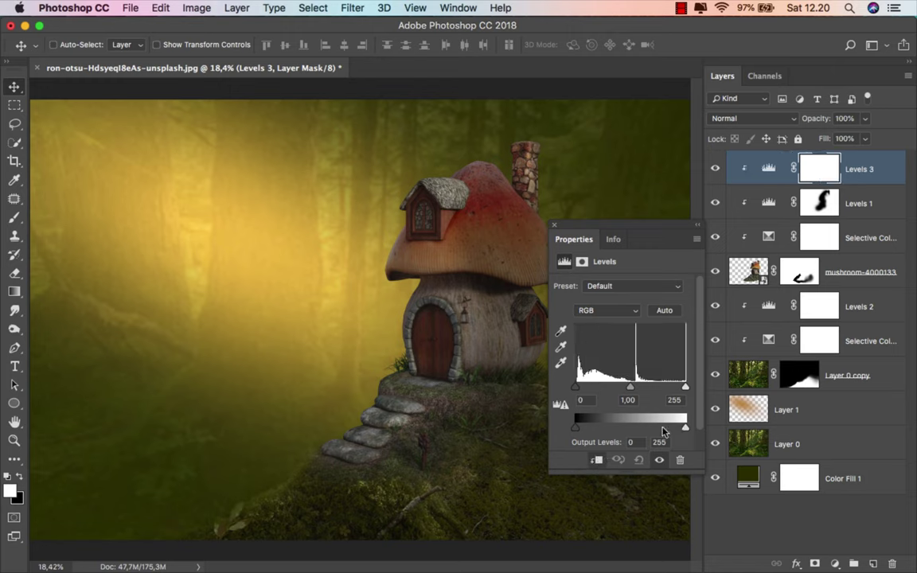
{"action": "left_click_drag", "start_coordinate": [687, 428], "coordinate": [652, 429]}
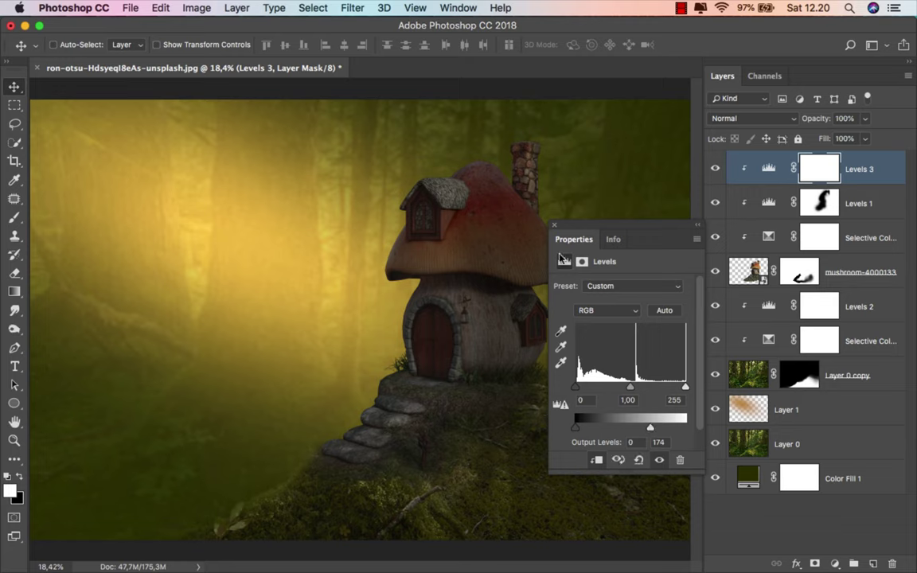
{"action": "left_click", "coordinate": [555, 226]}
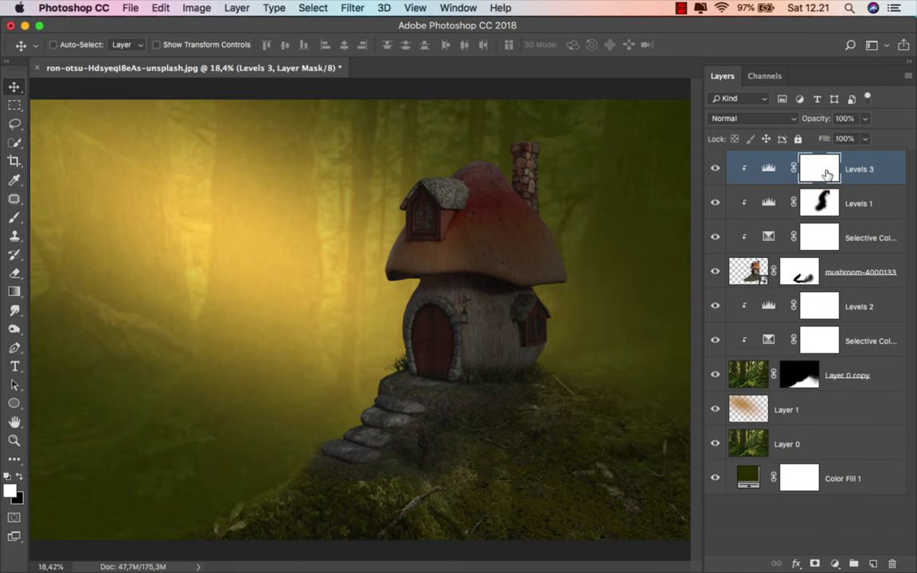
Invert the Levels 3 mask to black and switch to a ~228 px Brush.
{"action": "key", "text": "super+i"}
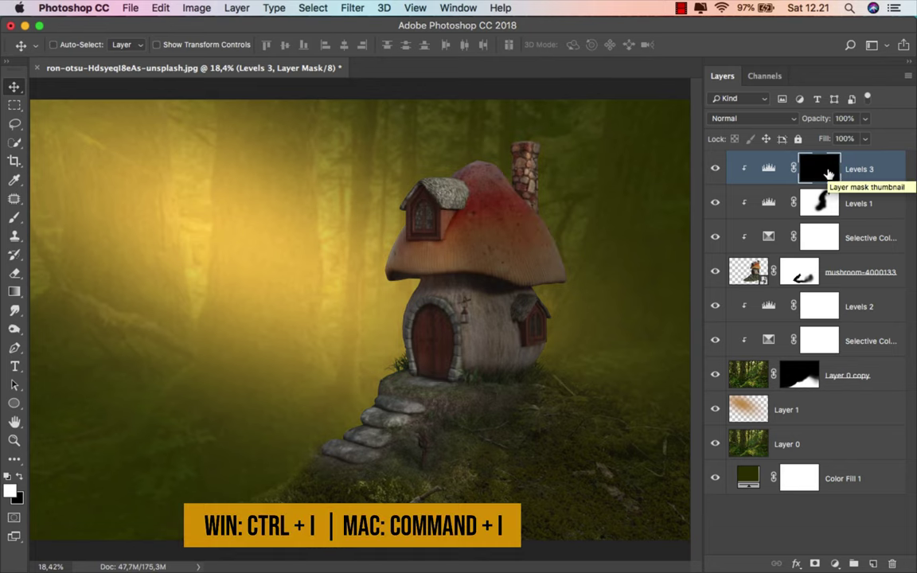
{"action": "left_click", "coordinate": [14, 217]}
{"action": "left_click", "coordinate": [79, 197]}
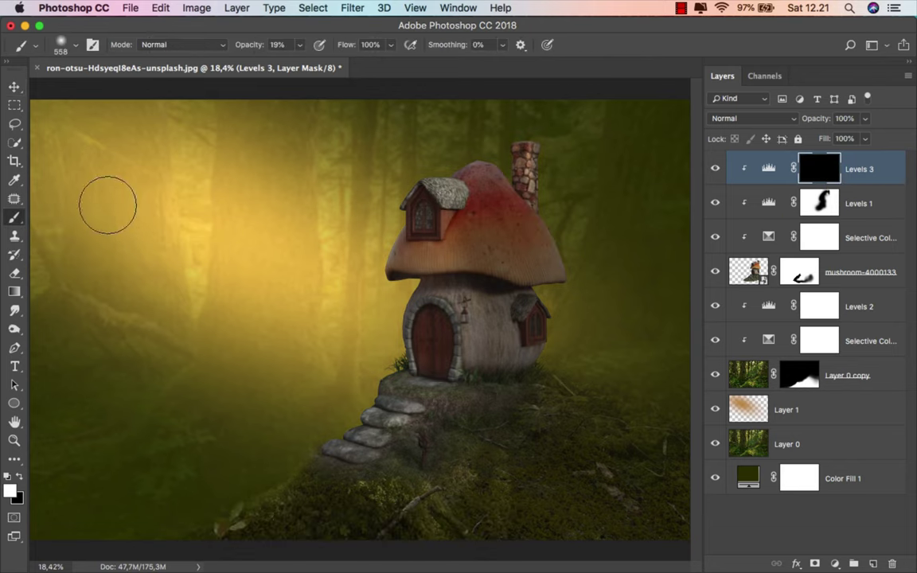
{"action": "scroll", "coordinate": [573, 205], "scroll_direction": "up", "scroll_amount": 3}
{"action": "mouse_move", "coordinate": [573, 205]}
{"action": "left_mouse_down"}
{"action": "mouse_move", "coordinate": [483, 308]}
{"action": "mouse_move", "coordinate": [436, 262]}
{"action": "left_mouse_up"}
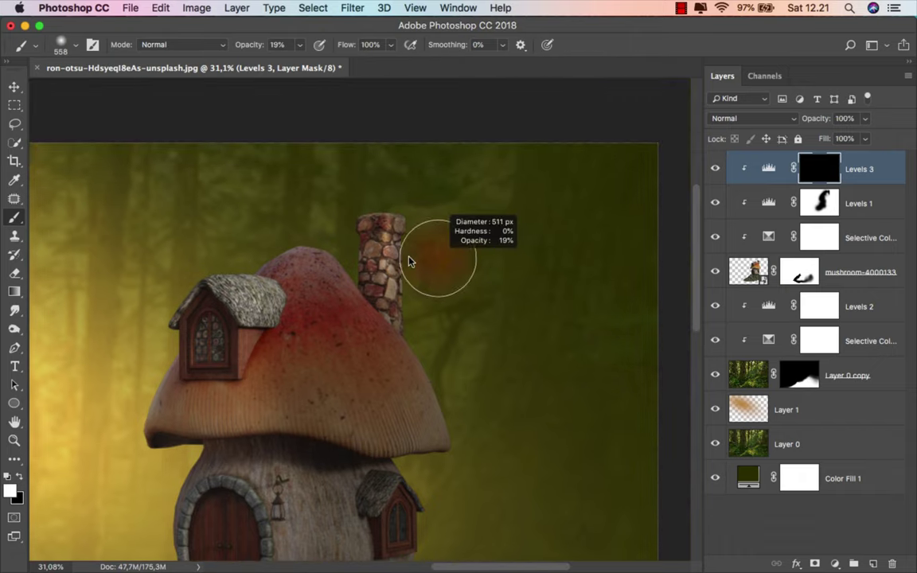
{"action": "scroll", "coordinate": [426, 221], "scroll_direction": "up", "scroll_amount": 2}
Paint the darkening onto the chimney stones, the cap around the chimney base and the house's lower right.
{"action": "left_click_drag", "start_coordinate": [399, 263], "coordinate": [398, 333]}
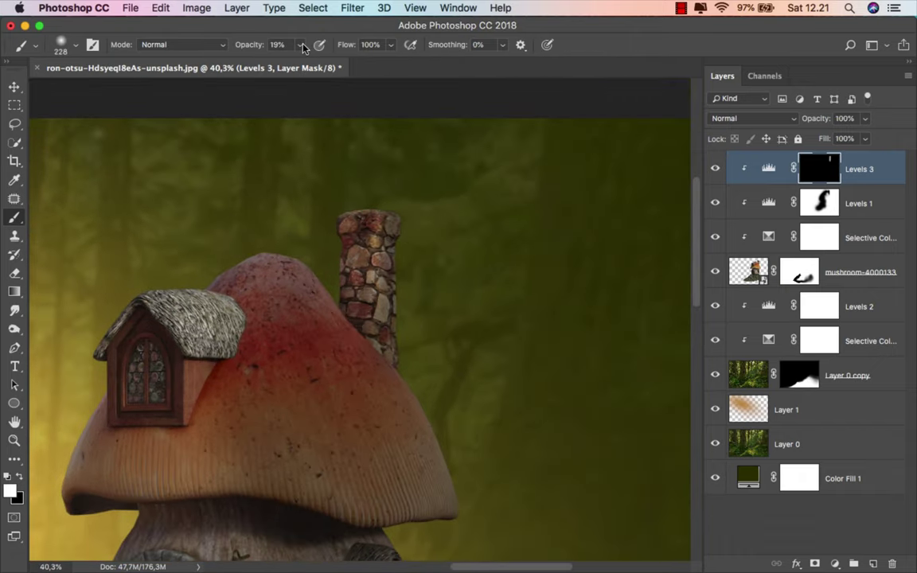
{"action": "scroll", "coordinate": [419, 337], "scroll_direction": "down", "scroll_amount": 1}
{"action": "left_click_drag", "start_coordinate": [429, 334], "coordinate": [468, 338]}
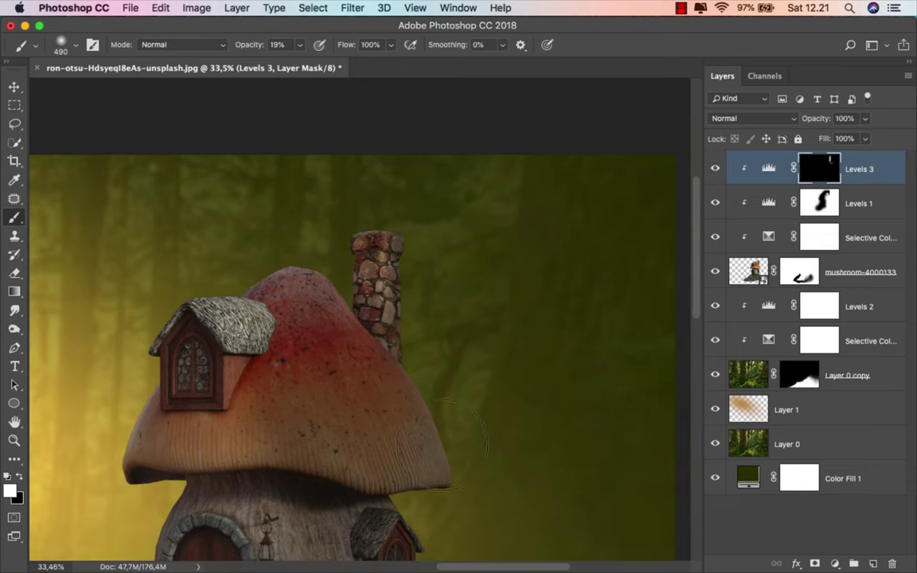
{"action": "left_click_drag", "start_coordinate": [393, 393], "coordinate": [398, 201]}
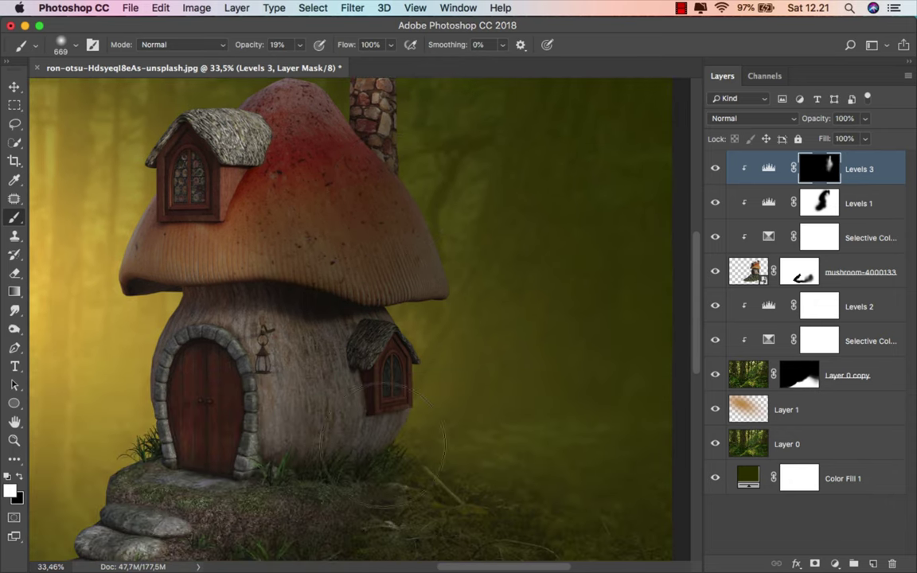
{"action": "left_click_drag", "start_coordinate": [359, 403], "coordinate": [399, 435]}
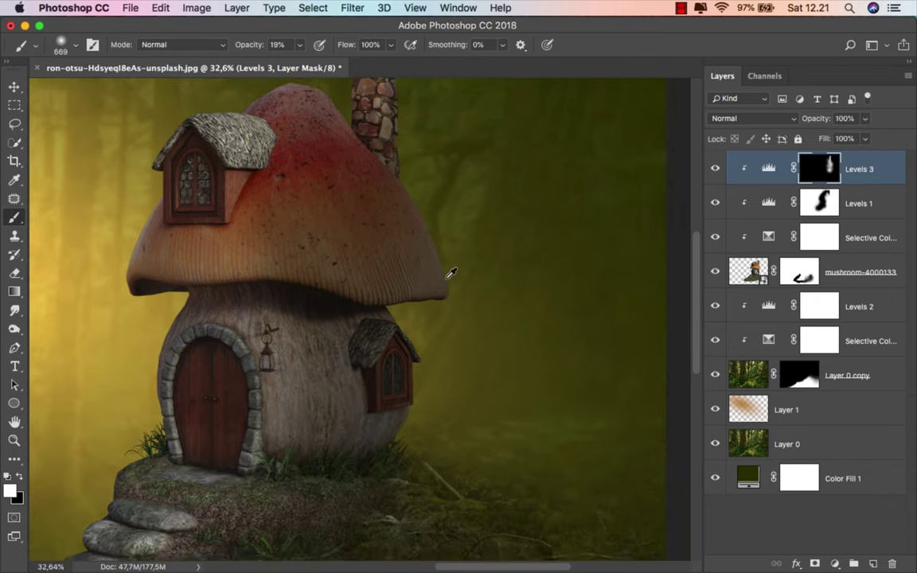
Darken the moss left of the steps, then toggle Levels 3 to compare.
{"action": "scroll", "coordinate": [446, 272], "scroll_direction": "down", "scroll_amount": 2}
{"action": "left_click_drag", "start_coordinate": [398, 411], "coordinate": [454, 273]}
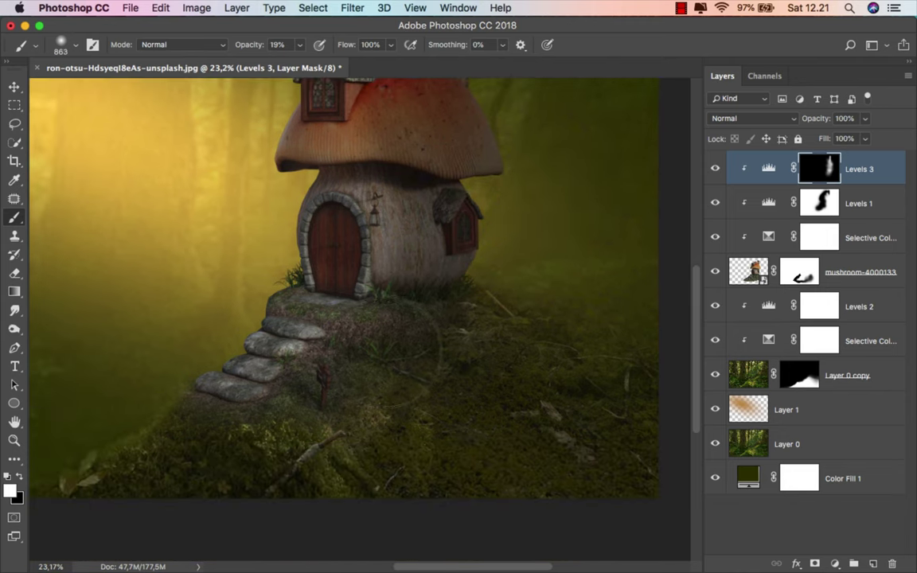
{"action": "mouse_move", "coordinate": [391, 407]}
{"action": "left_mouse_down"}
{"action": "mouse_move", "coordinate": [351, 461]}
{"action": "mouse_move", "coordinate": [241, 454]}
{"action": "mouse_move", "coordinate": [197, 417]}
{"action": "left_mouse_up"}
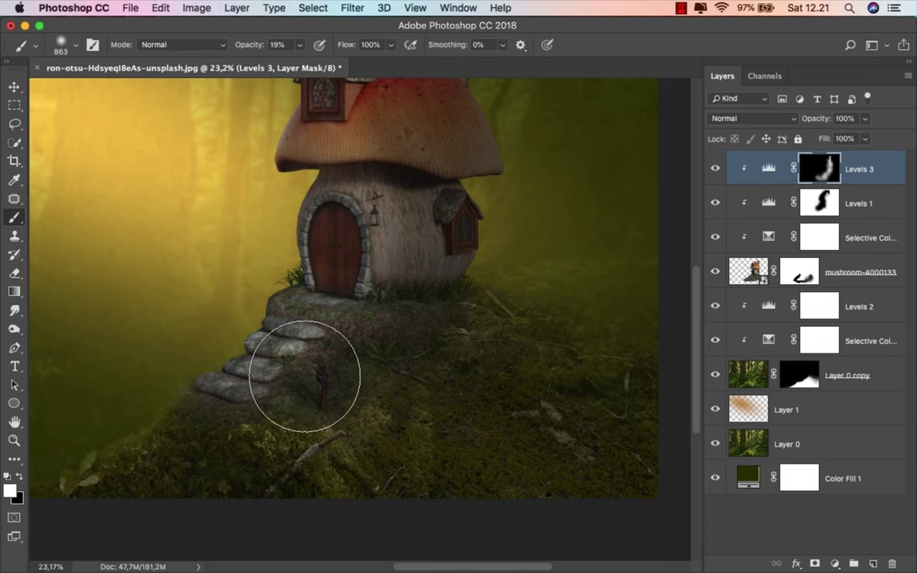
{"action": "scroll", "coordinate": [409, 398], "scroll_direction": "up", "scroll_amount": 5}
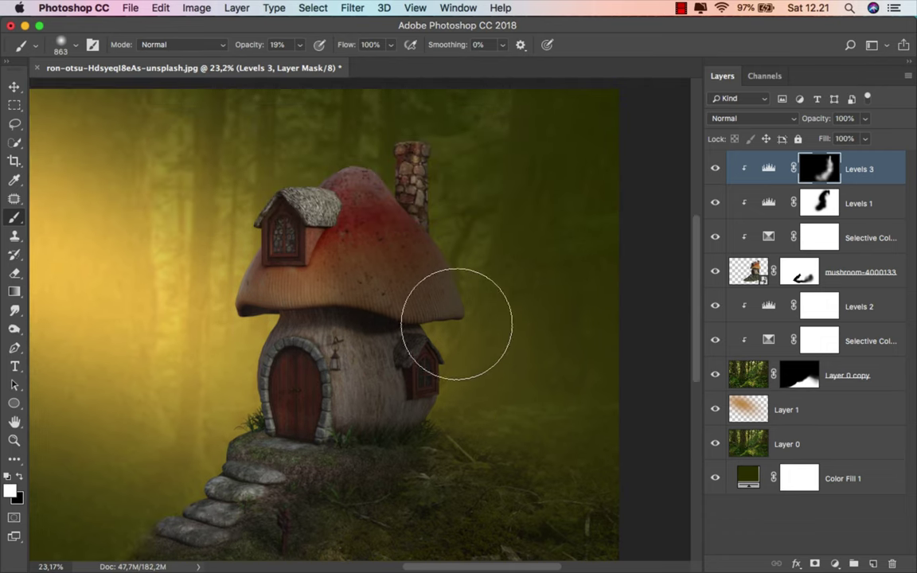
{"action": "scroll", "coordinate": [465, 301], "scroll_direction": "up", "scroll_amount": 1}
{"action": "key", "text": "bracketleft"}
{"action": "key", "text": "bracketleft"}
{"action": "key", "text": "bracketleft"}
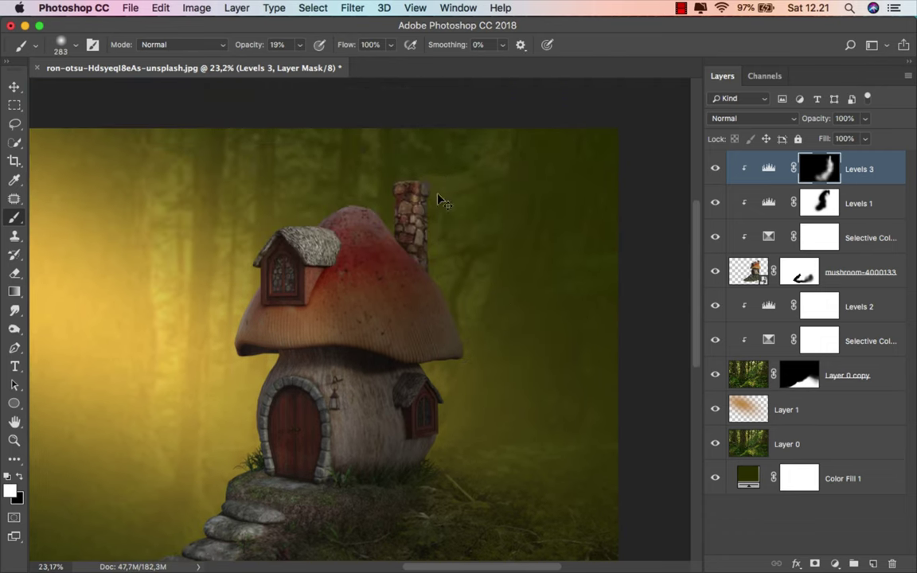
{"action": "left_click_drag", "start_coordinate": [452, 293], "coordinate": [486, 296]}
{"action": "scroll", "coordinate": [511, 388], "scroll_direction": "down", "scroll_amount": 1}
{"action": "scroll", "coordinate": [519, 397], "scroll_direction": "down", "scroll_amount": 1}
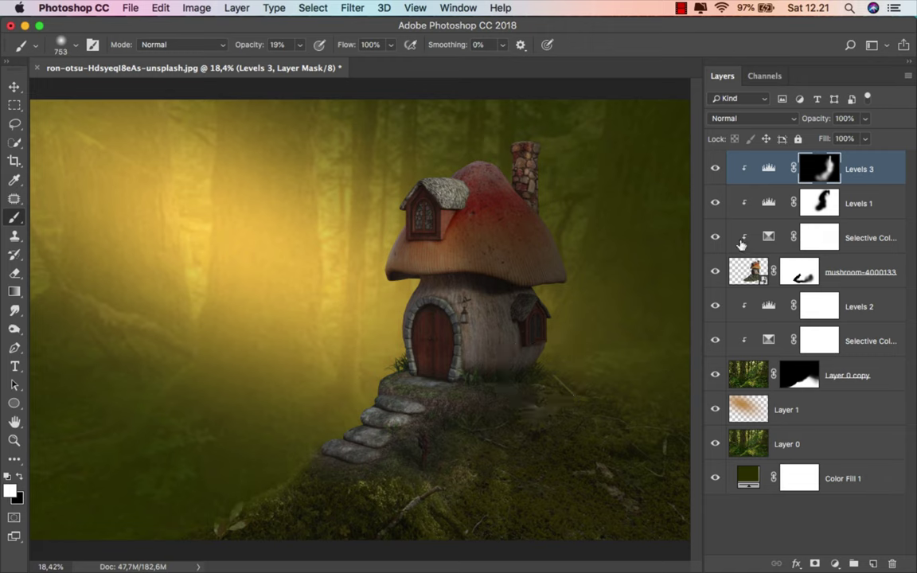
{"action": "left_click", "coordinate": [720, 176]}
Add a clipped Color Balance layer above Levels 3: midtones Red +7, Yellow −17, highlights Cyan −5.
{"action": "left_click", "coordinate": [872, 174]}
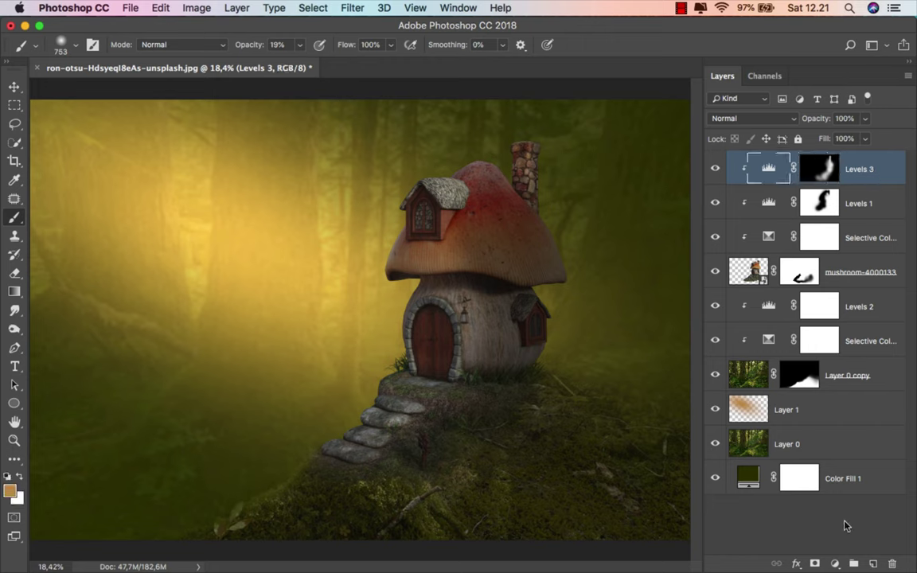
{"action": "left_click", "coordinate": [833, 563]}
{"action": "left_click", "coordinate": [846, 419]}
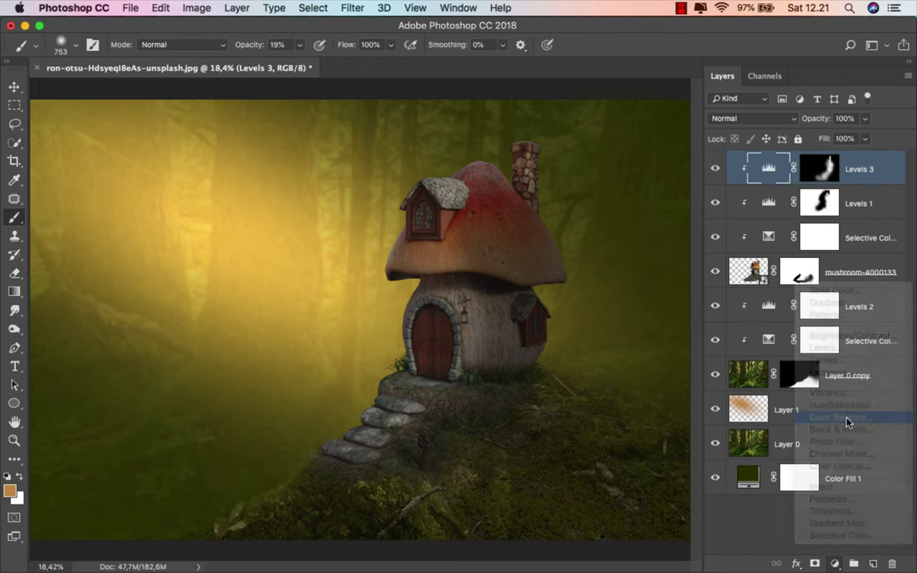
{"action": "left_click", "coordinate": [597, 460]}
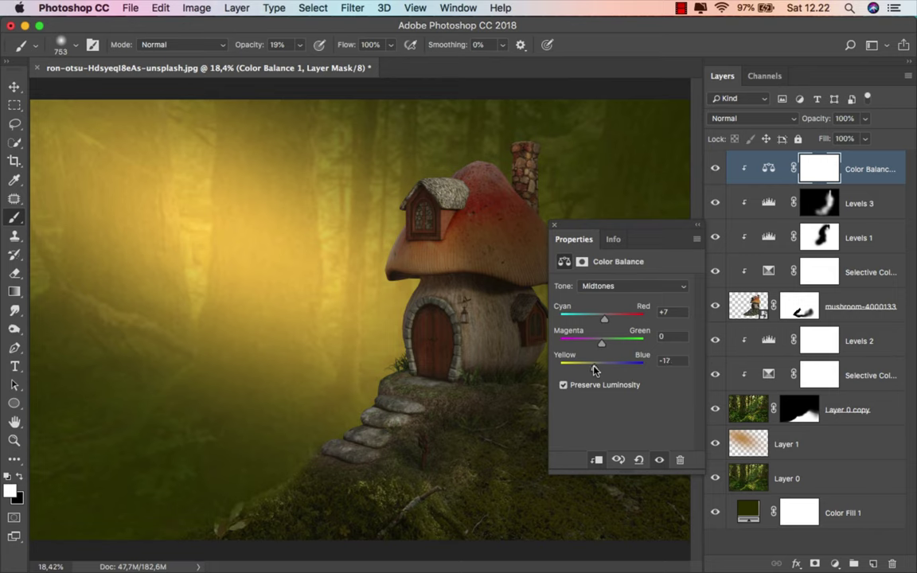
{"action": "left_click", "coordinate": [621, 286]}
{"action": "left_click", "coordinate": [626, 298]}
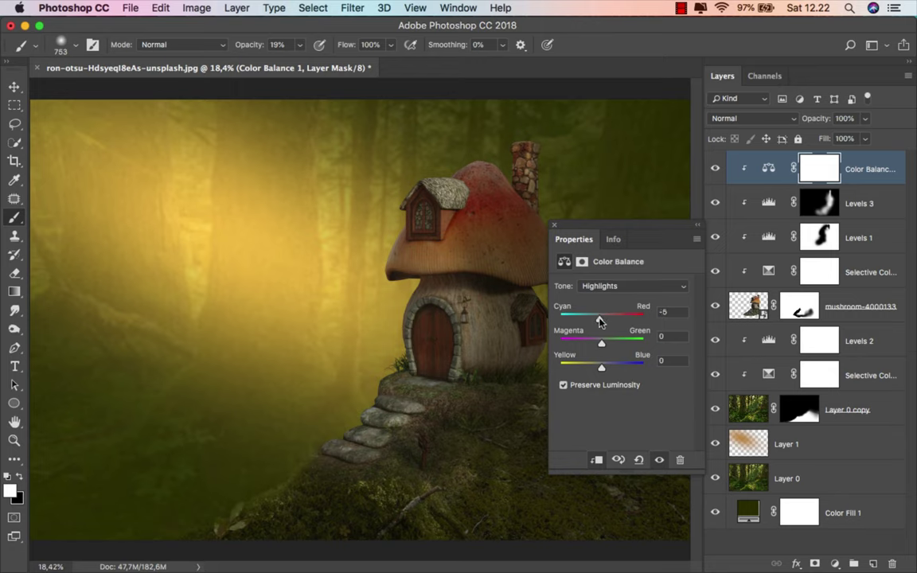
{"action": "left_click", "coordinate": [554, 226]}
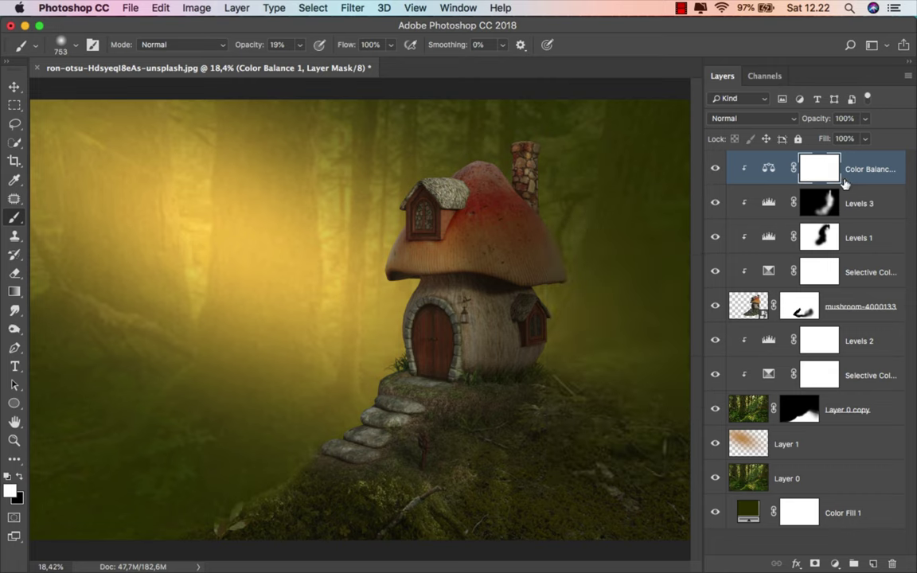
{"action": "key", "text": "super+2"}
Add a second clipped Color Balance layer with highlights at Red +25 and Yellow −100.
{"action": "left_click", "coordinate": [835, 562]}
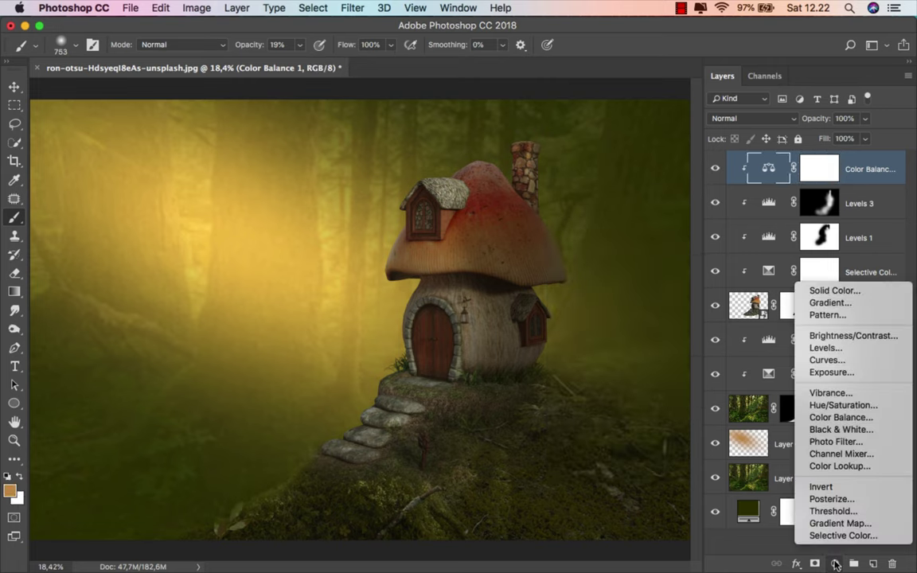
{"action": "left_click", "coordinate": [841, 417]}
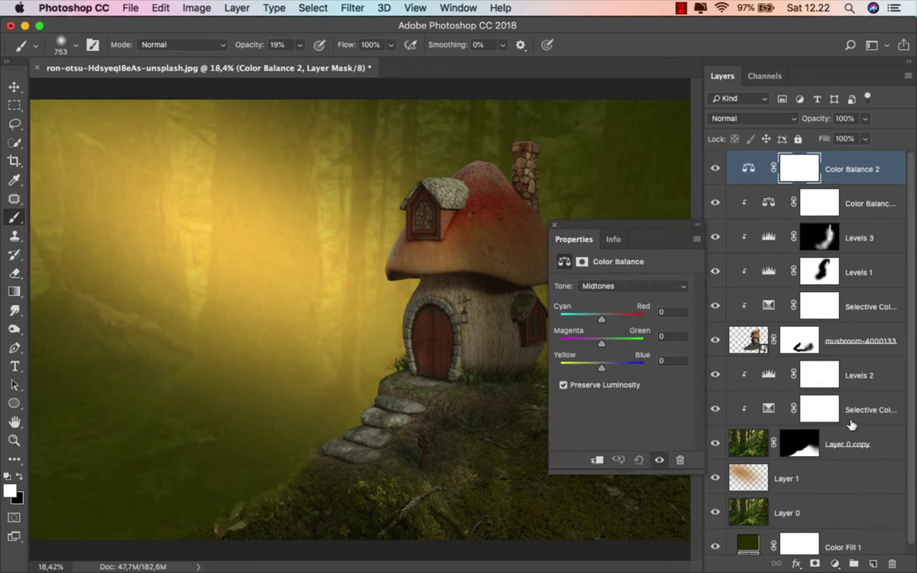
{"action": "left_click", "coordinate": [598, 459]}
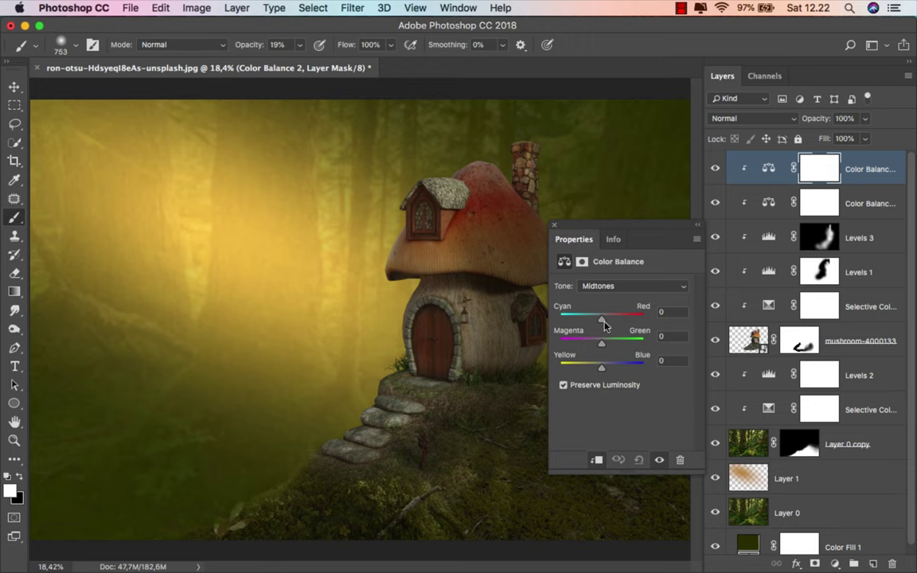
{"action": "left_click", "coordinate": [611, 287]}
{"action": "left_click", "coordinate": [611, 299]}
{"action": "left_click_drag", "start_coordinate": [601, 369], "coordinate": [562, 365]}
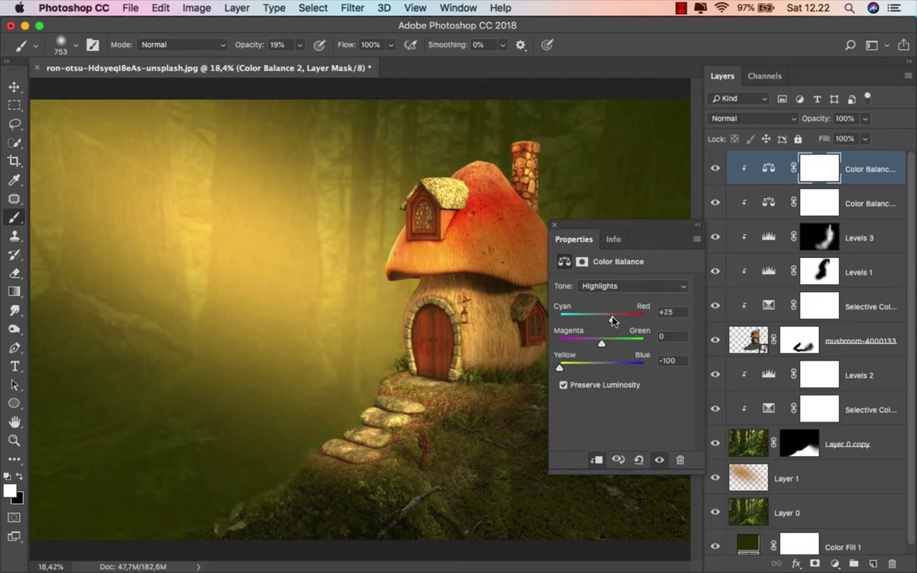
{"action": "left_click", "coordinate": [554, 227]}
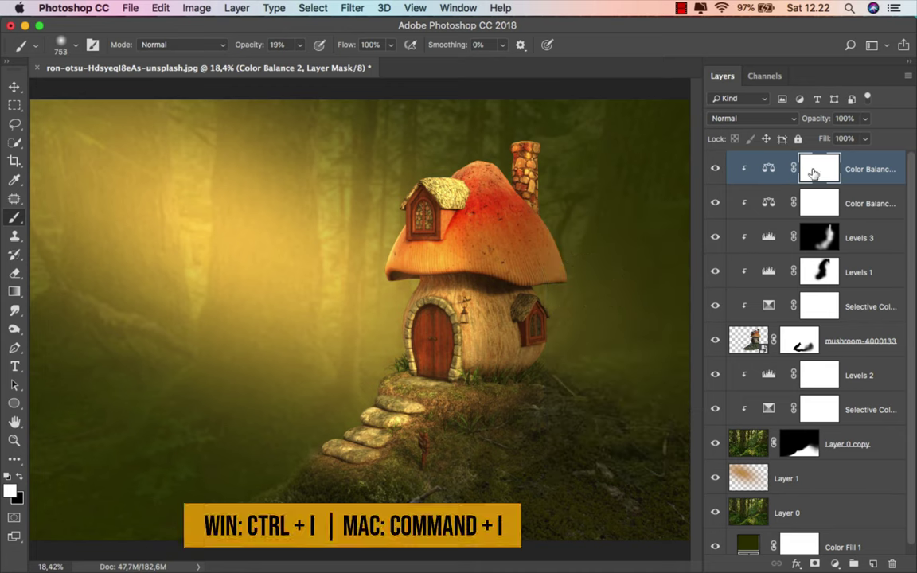
Invert the Color Balance 2 mask to black and try, then undo, a ~113 px stroke on the chimney edge.
{"action": "key", "text": "super+i"}
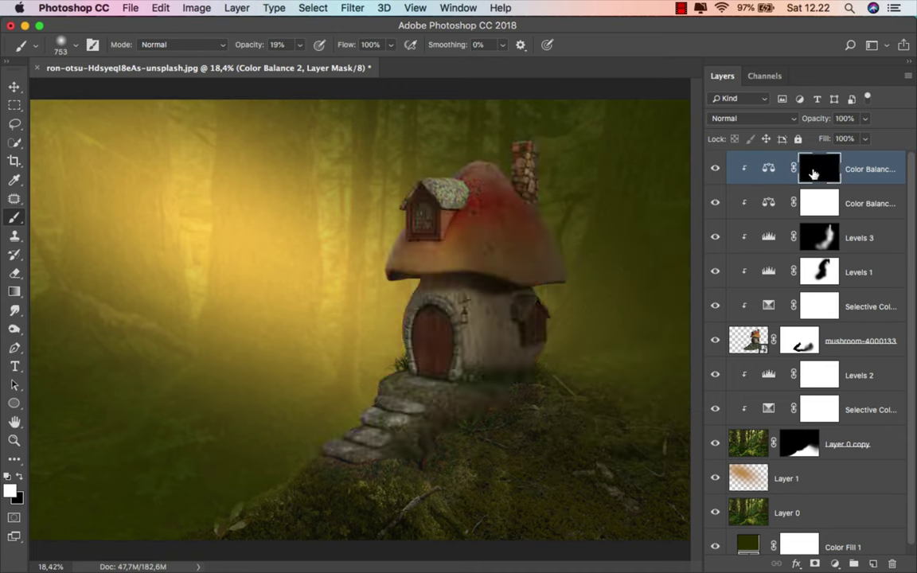
{"action": "scroll", "coordinate": [446, 188], "scroll_direction": "up", "scroll_amount": 2}
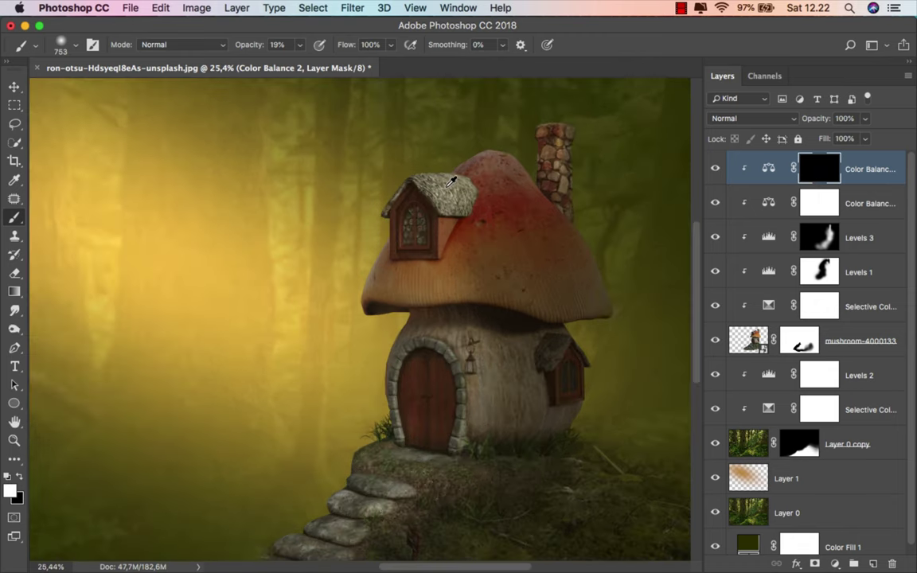
{"action": "left_click_drag", "start_coordinate": [446, 195], "coordinate": [440, 160]}
{"action": "scroll", "coordinate": [477, 151], "scroll_direction": "up", "scroll_amount": 3}
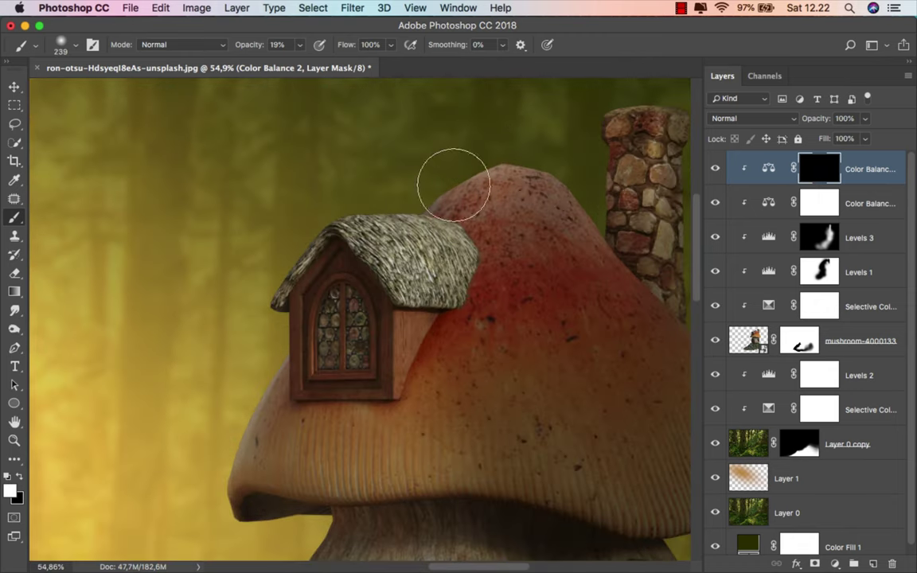
{"action": "left_click_drag", "start_coordinate": [555, 148], "coordinate": [510, 151]}
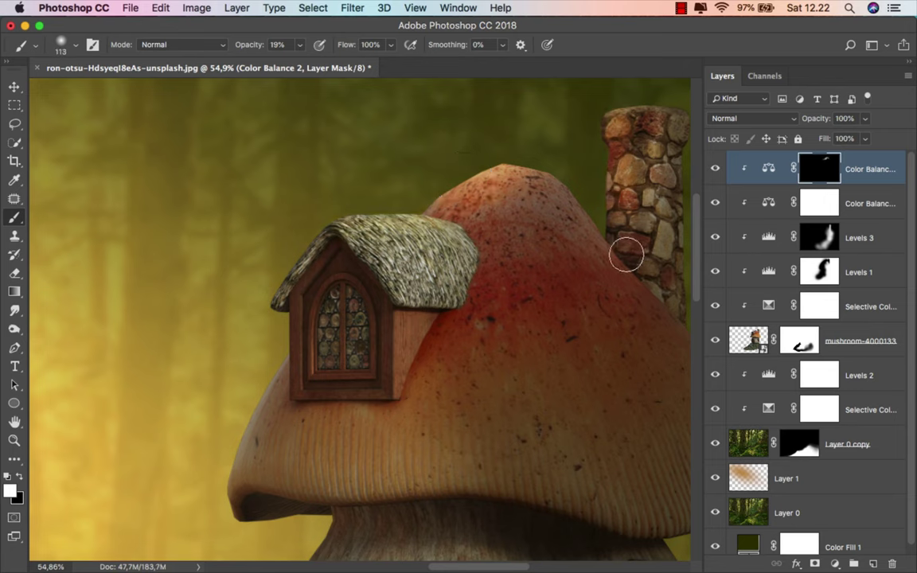
{"action": "mouse_move", "coordinate": [610, 176]}
{"action": "left_mouse_down"}
{"action": "mouse_move", "coordinate": [627, 223]}
{"action": "mouse_move", "coordinate": [617, 86]}
{"action": "mouse_move", "coordinate": [585, 86]}
{"action": "left_mouse_up"}
{"action": "key", "text": "ctrl+z"}
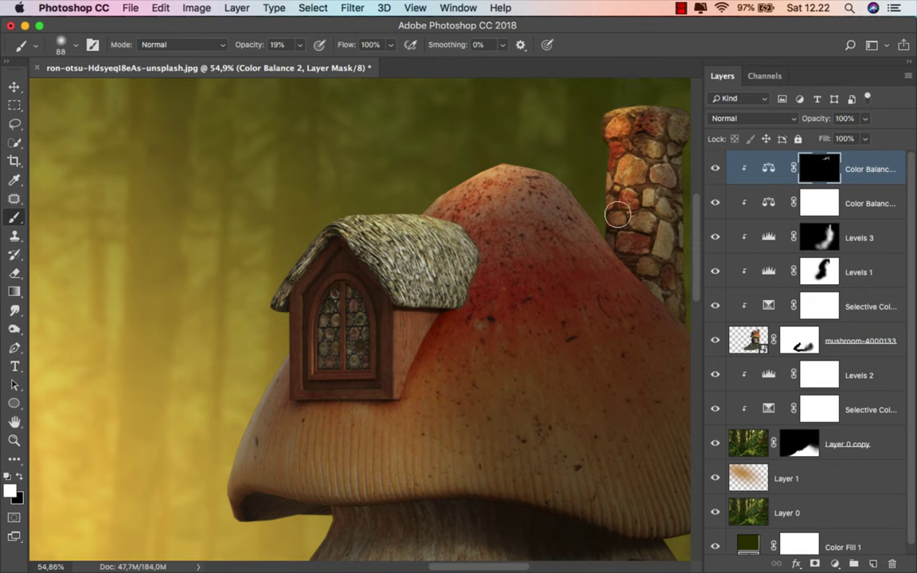
Enlarge the brush to about 782 px and paint warm light onto the door.
{"action": "scroll", "coordinate": [557, 142], "scroll_direction": "down", "scroll_amount": 2}
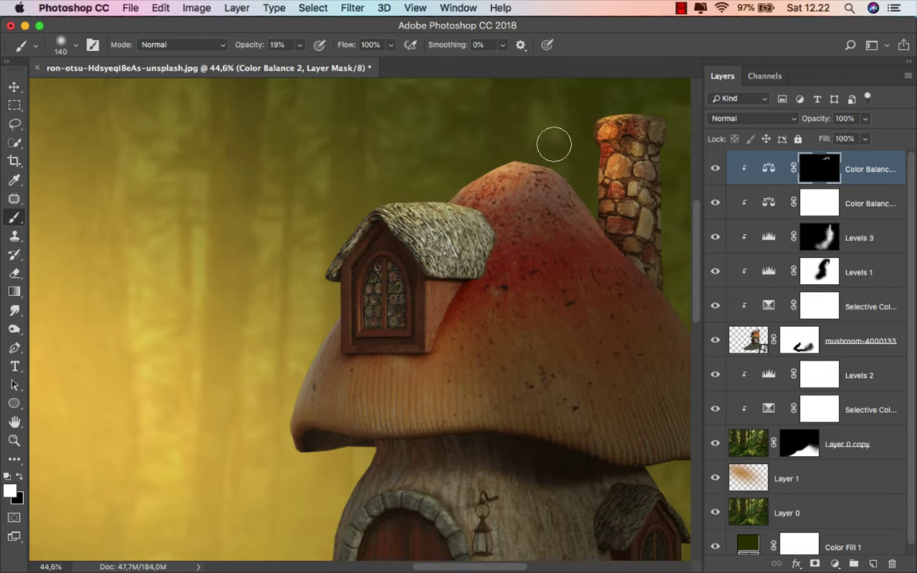
{"action": "key", "text": "bracketright"}
{"action": "key", "text": "bracketright"}
{"action": "key", "text": "bracketright"}
{"action": "key", "text": "bracketright"}
{"action": "key", "text": "bracketright"}
{"action": "key", "text": "bracketright"}
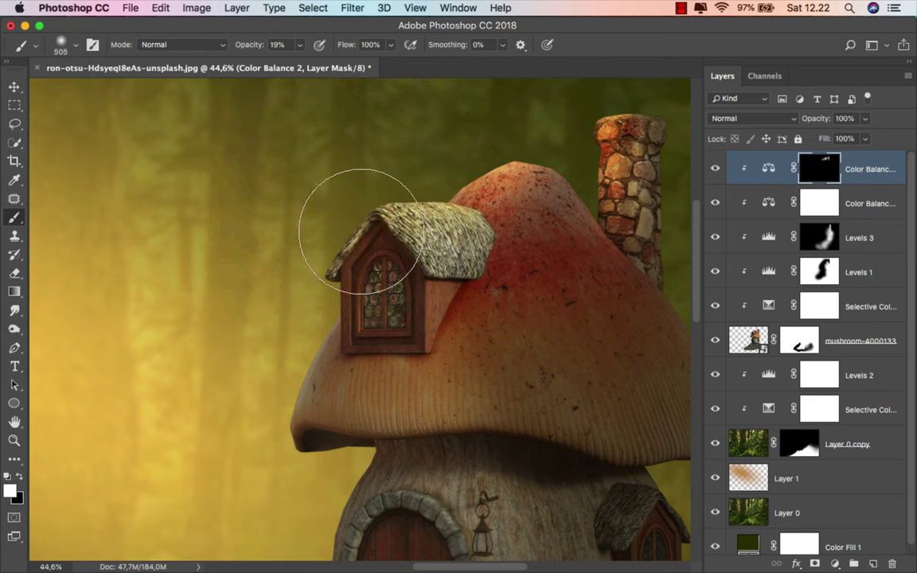
{"action": "scroll", "coordinate": [358, 225], "scroll_direction": "down", "scroll_amount": 3}
{"action": "left_click_drag", "start_coordinate": [369, 240], "coordinate": [390, 240]}
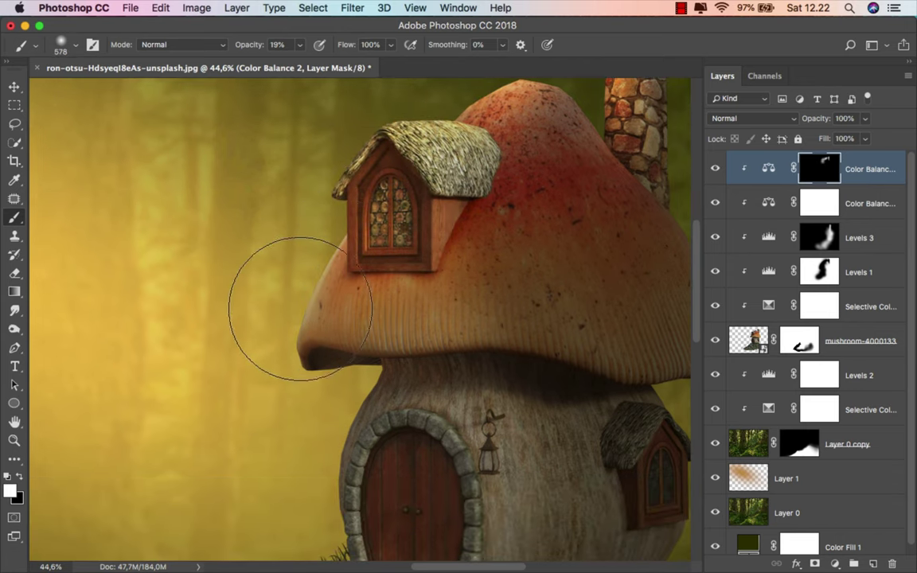
{"action": "scroll", "coordinate": [317, 307], "scroll_direction": "down", "scroll_amount": 1}
{"action": "left_click_drag", "start_coordinate": [337, 302], "coordinate": [350, 311]}
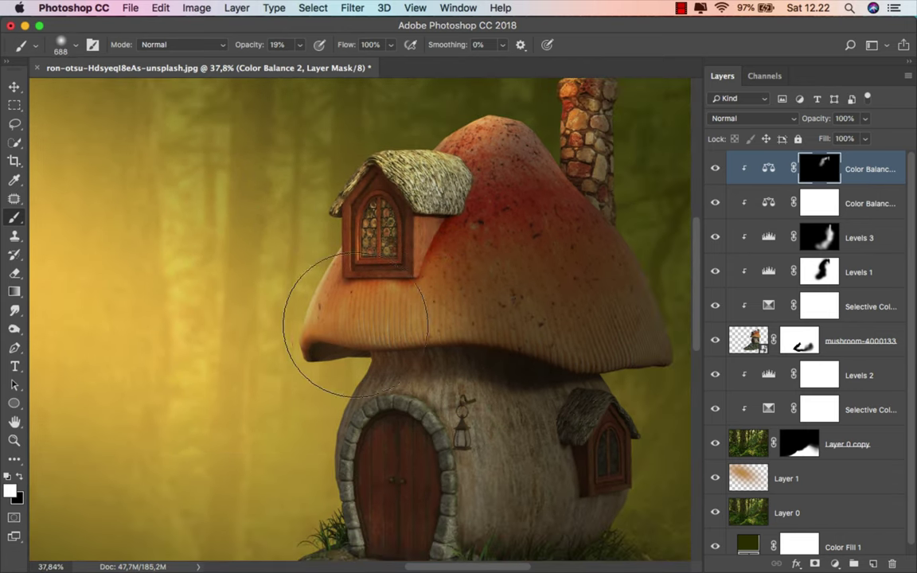
{"action": "scroll", "coordinate": [350, 209], "scroll_direction": "down", "scroll_amount": 3}
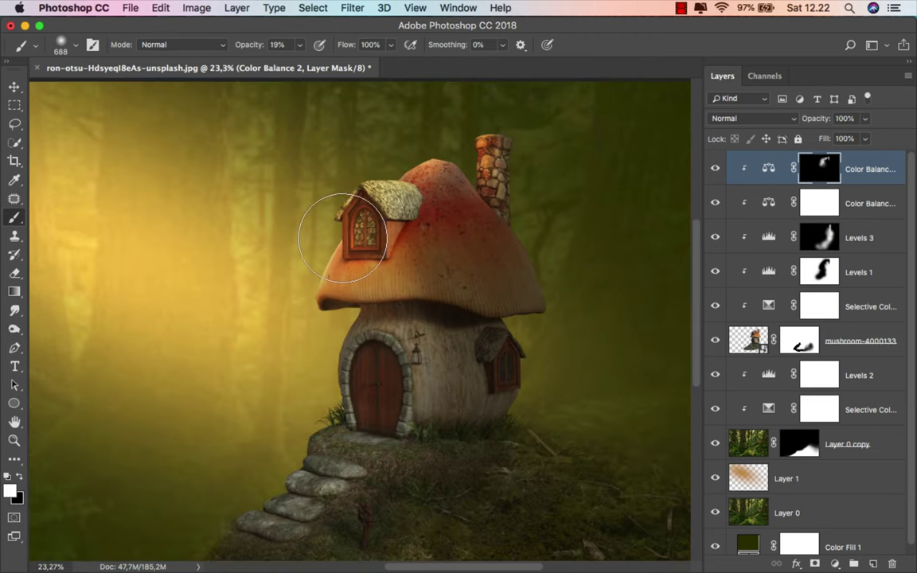
{"action": "mouse_move", "coordinate": [366, 334]}
{"action": "left_mouse_down"}
{"action": "mouse_move", "coordinate": [376, 339]}
{"action": "mouse_move", "coordinate": [380, 415]}
{"action": "left_mouse_up"}
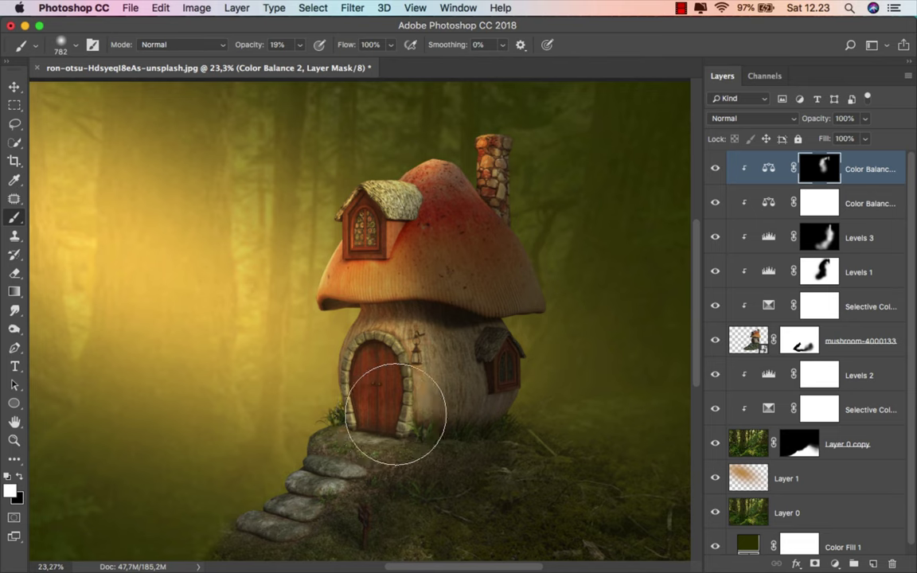
{"action": "scroll", "coordinate": [437, 370], "scroll_direction": "down", "scroll_amount": 1}
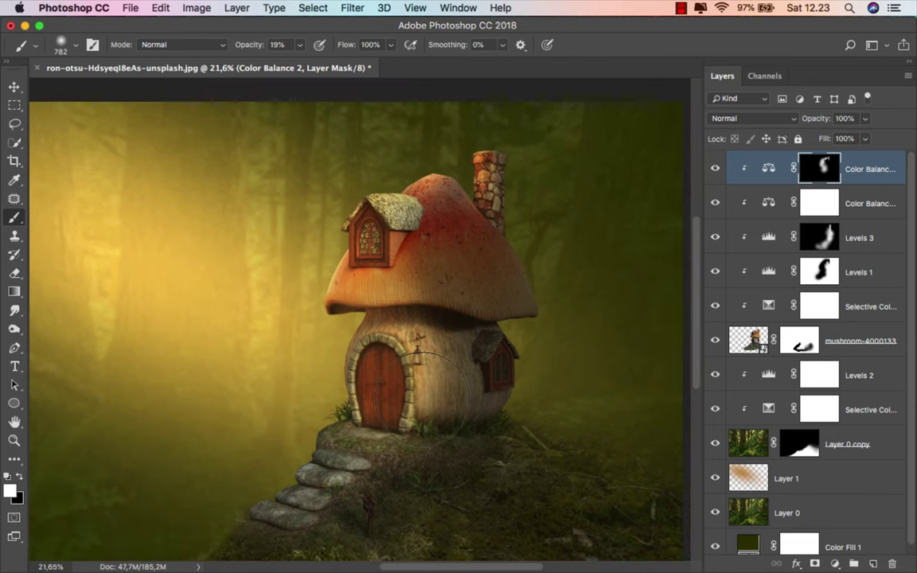
{"action": "mouse_move", "coordinate": [423, 393]}
{"action": "left_mouse_down"}
{"action": "mouse_move", "coordinate": [338, 388]}
{"action": "mouse_move", "coordinate": [369, 317]}
{"action": "left_mouse_up"}
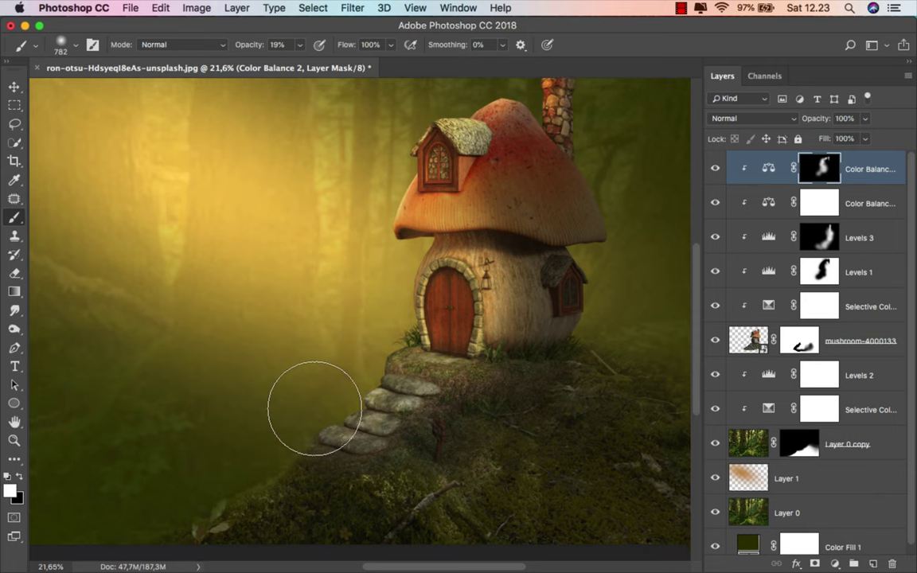
Undo the door stroke and shrink the brush to about 540 px.
{"action": "key", "text": "super+z"}
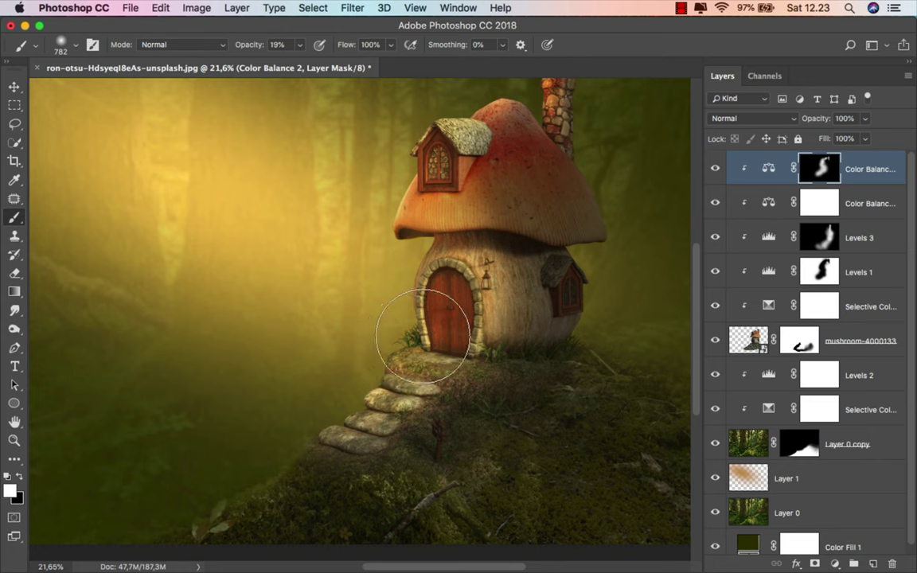
{"action": "scroll", "coordinate": [422, 335], "scroll_direction": "down", "scroll_amount": 2}
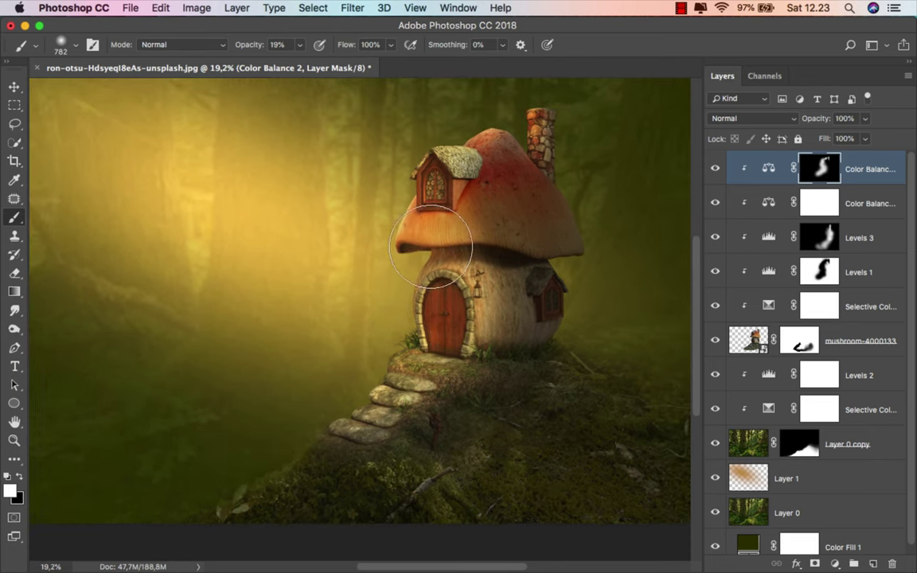
{"action": "scroll", "coordinate": [430, 249], "scroll_direction": "down", "scroll_amount": 1}
{"action": "key", "text": "bracketleft"}
{"action": "key", "text": "bracketleft"}
{"action": "key", "text": "bracketleft"}
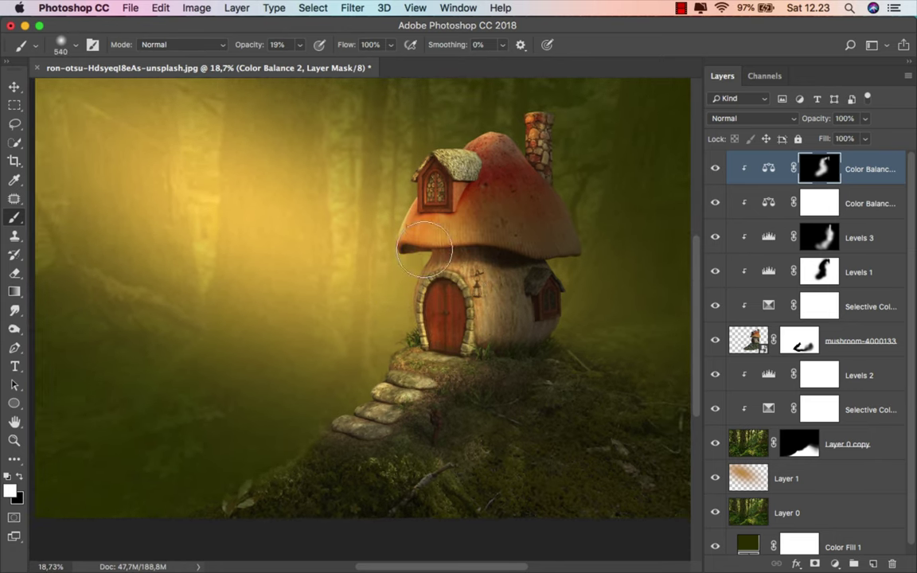
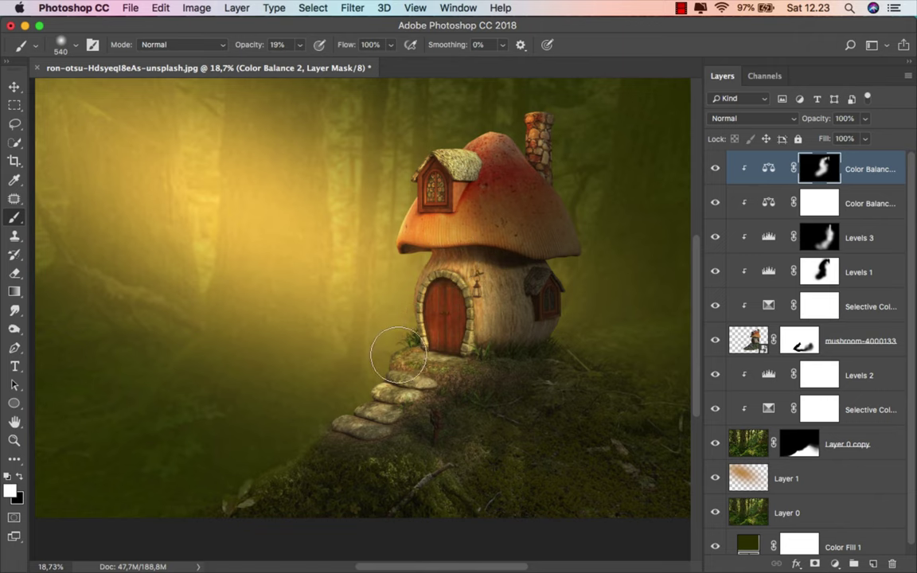
Paint black on the Color Balance 2 mask over the dormer roof and chimney.
{"action": "left_click", "coordinate": [17, 479]}
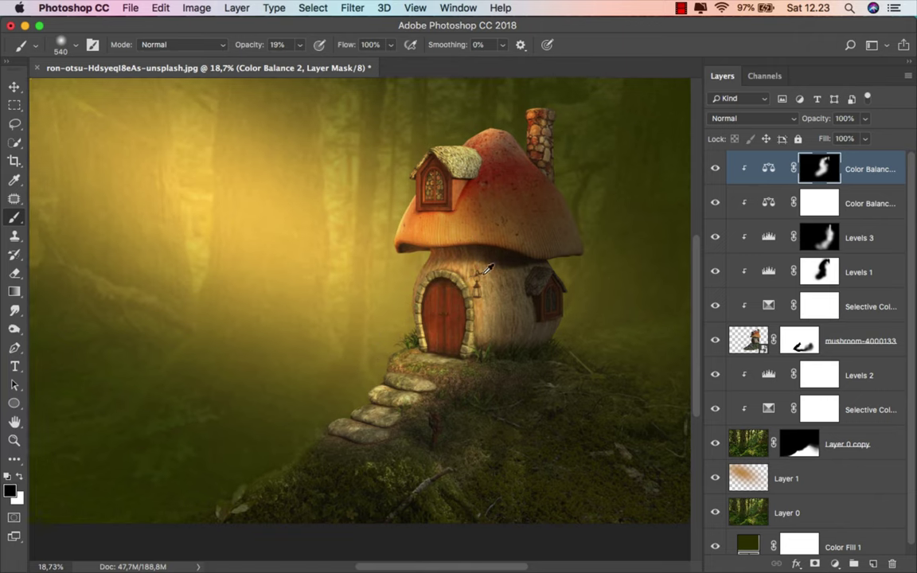
{"action": "scroll", "coordinate": [477, 231], "scroll_direction": "up", "scroll_amount": 2}
{"action": "mouse_move", "coordinate": [462, 175]}
{"action": "left_mouse_down"}
{"action": "mouse_move", "coordinate": [454, 188]}
{"action": "mouse_move", "coordinate": [487, 211]}
{"action": "left_mouse_up"}
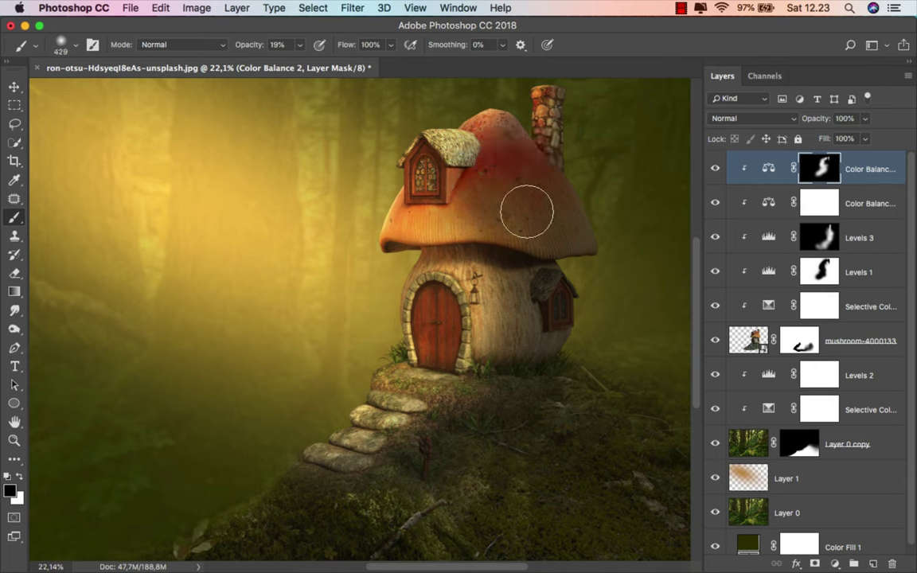
{"action": "mouse_move", "coordinate": [470, 150]}
{"action": "left_mouse_down"}
{"action": "mouse_move", "coordinate": [447, 146]}
{"action": "mouse_move", "coordinate": [510, 143]}
{"action": "left_mouse_up"}
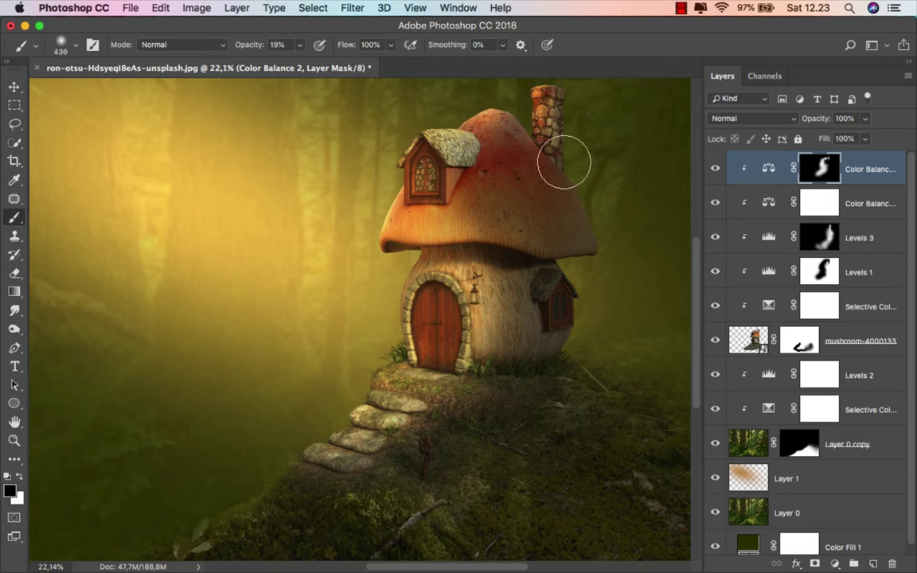
{"action": "left_click_drag", "start_coordinate": [570, 93], "coordinate": [553, 111]}
{"action": "left_click_drag", "start_coordinate": [552, 266], "coordinate": [451, 241]}
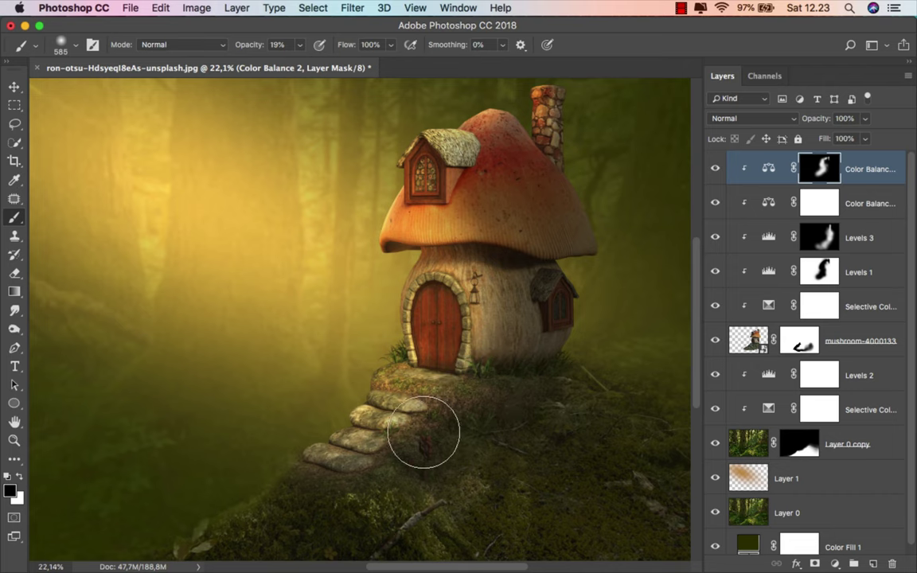
Zoom out, toggle Color Balance 2 to compare, then target the adjustment with the Move tool.
{"action": "key", "text": "super+minus"}
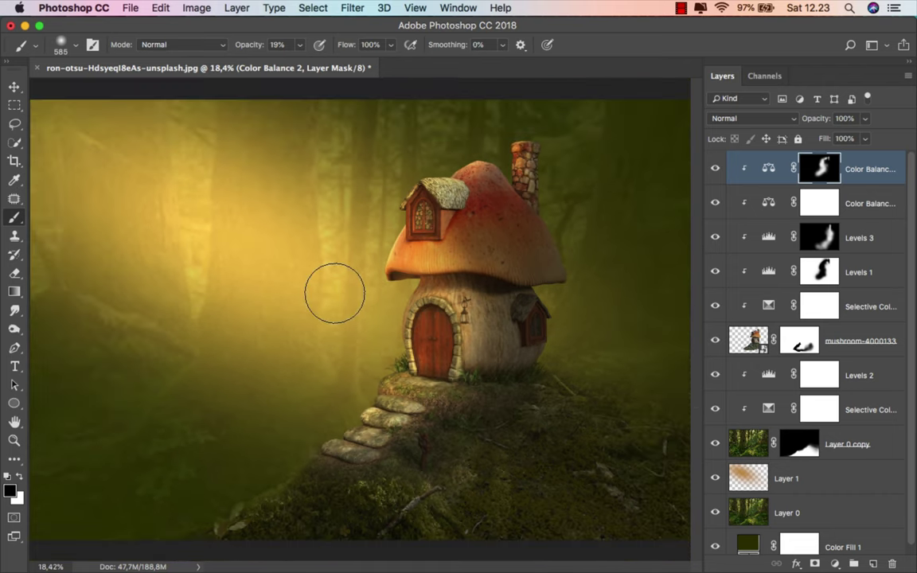
{"action": "left_click", "coordinate": [716, 168]}
{"action": "key", "text": "super+2"}
{"action": "key", "text": "v"}
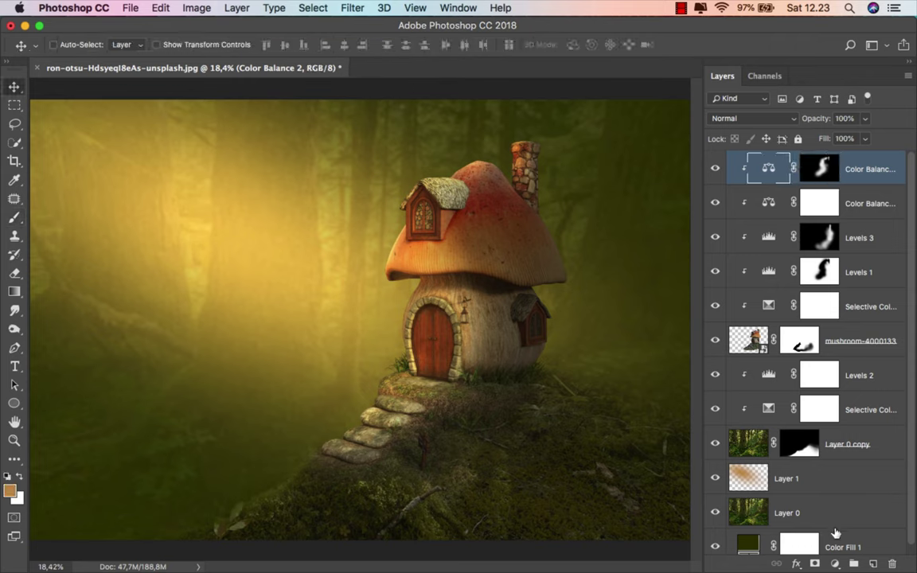
Add a clipped, colorized Hue/Saturation adjustment with Saturation 100 and Lightness +30.
{"action": "left_click", "coordinate": [836, 562]}
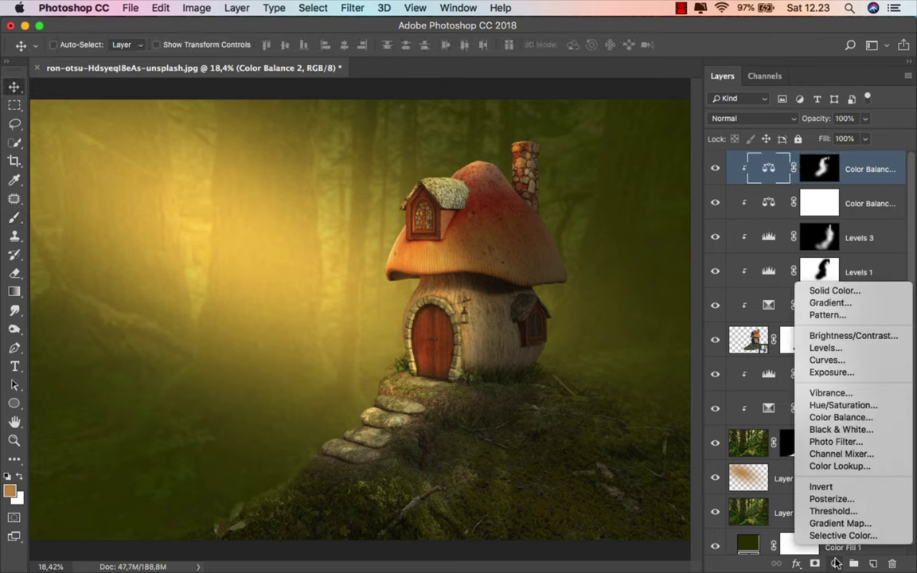
{"action": "left_click", "coordinate": [840, 405]}
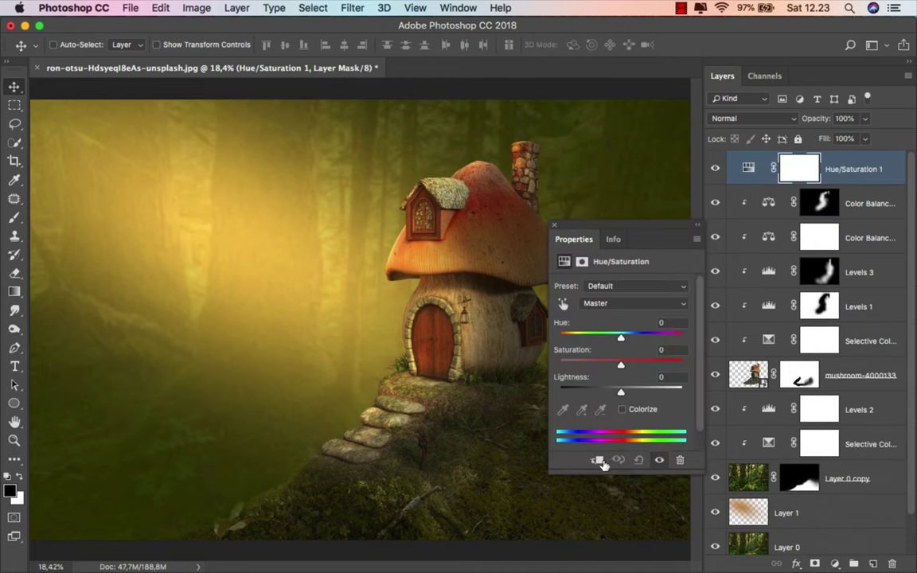
{"action": "left_click", "coordinate": [598, 460]}
{"action": "left_click", "coordinate": [622, 410]}
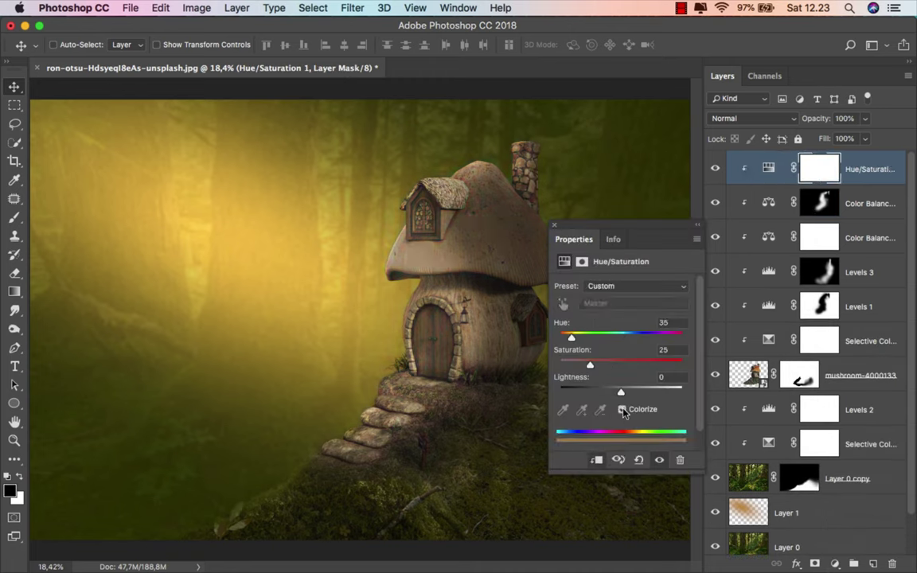
{"action": "left_click_drag", "start_coordinate": [629, 366], "coordinate": [697, 362]}
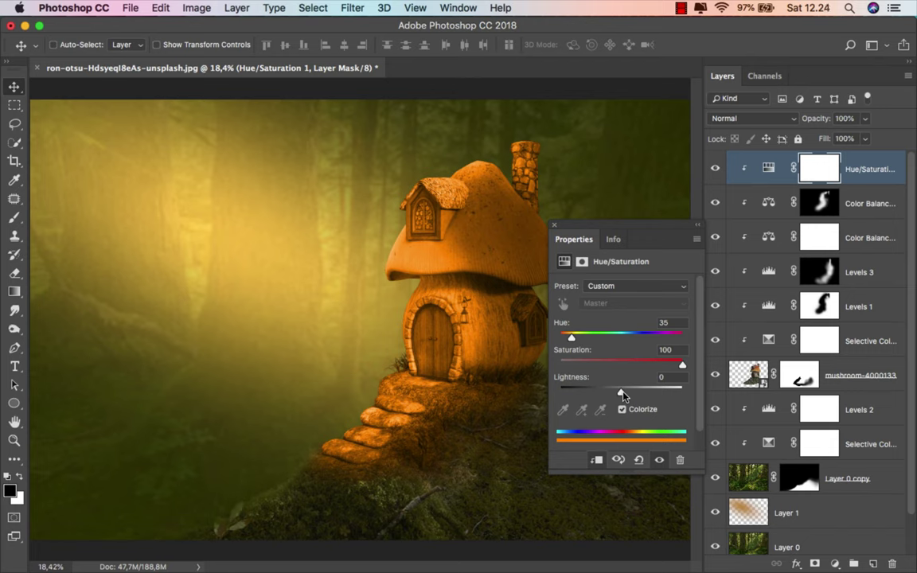
{"action": "left_click_drag", "start_coordinate": [622, 392], "coordinate": [638, 394]}
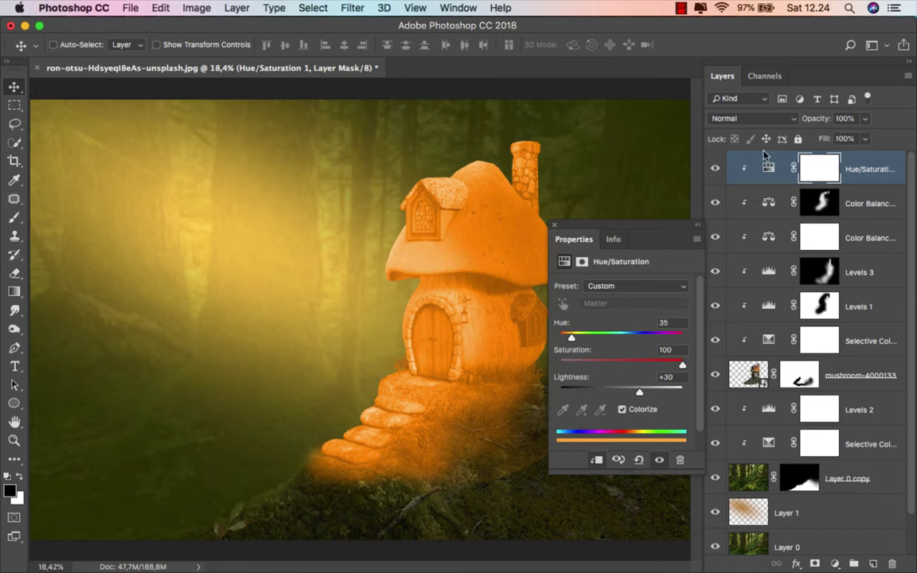
Set the Hue/Saturation blend mode to Linear Dodge (Add) and invert its mask to black.
{"action": "left_click", "coordinate": [752, 120]}
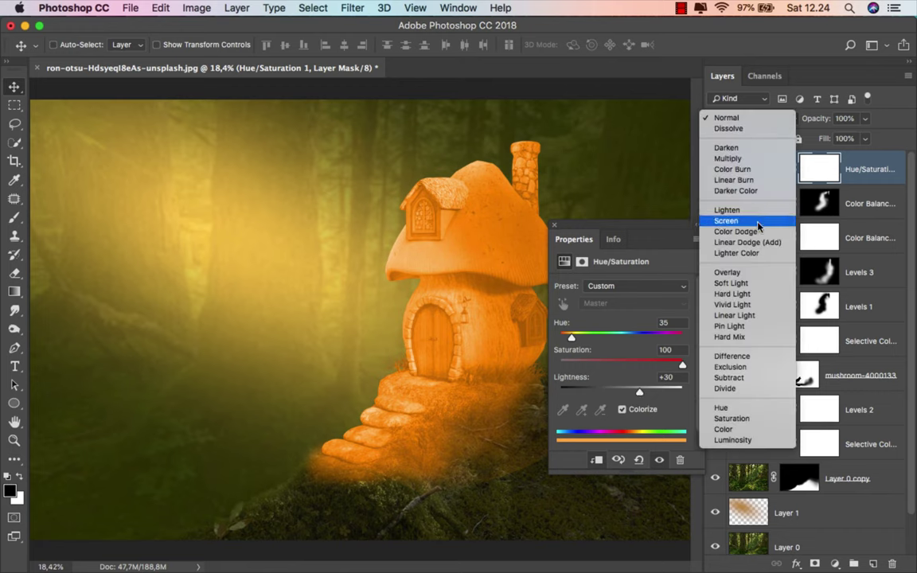
{"action": "left_click", "coordinate": [760, 242]}
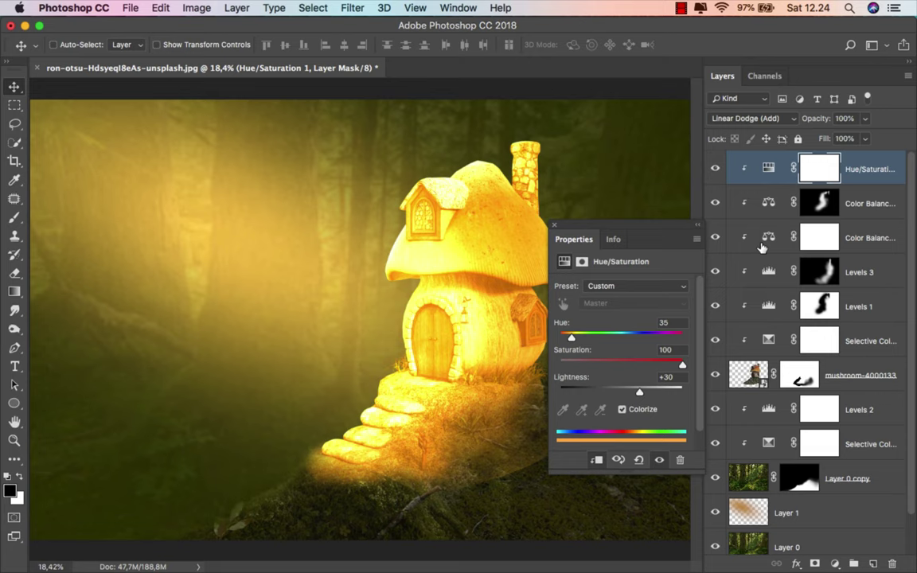
{"action": "left_click", "coordinate": [555, 224]}
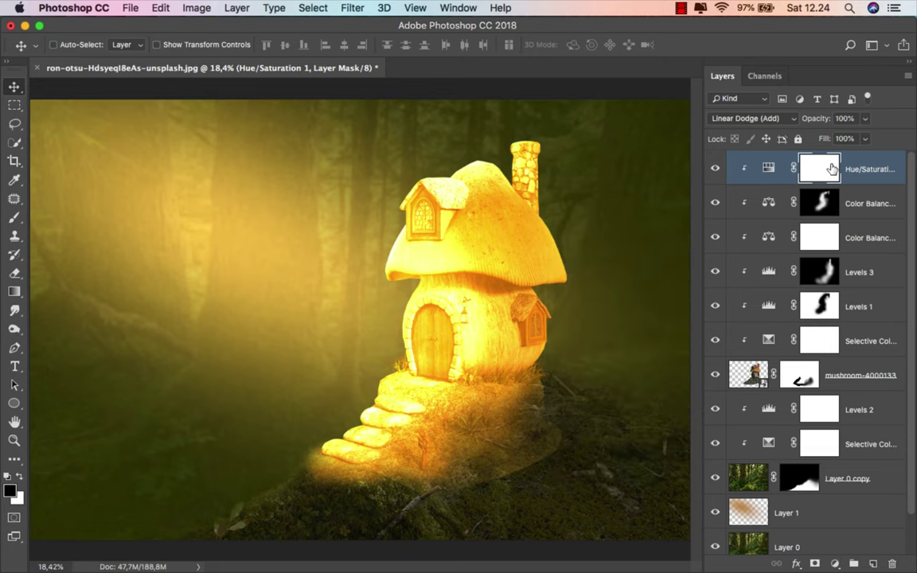
{"action": "key", "text": "super+i"}
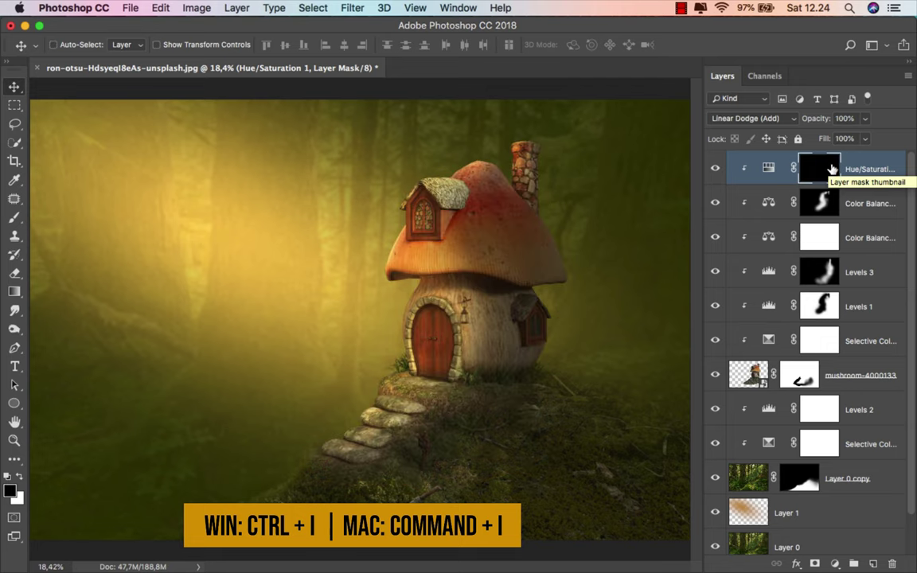
Trace the side window's left and right glass panes with Pen paths.
{"action": "left_click", "coordinate": [14, 347]}
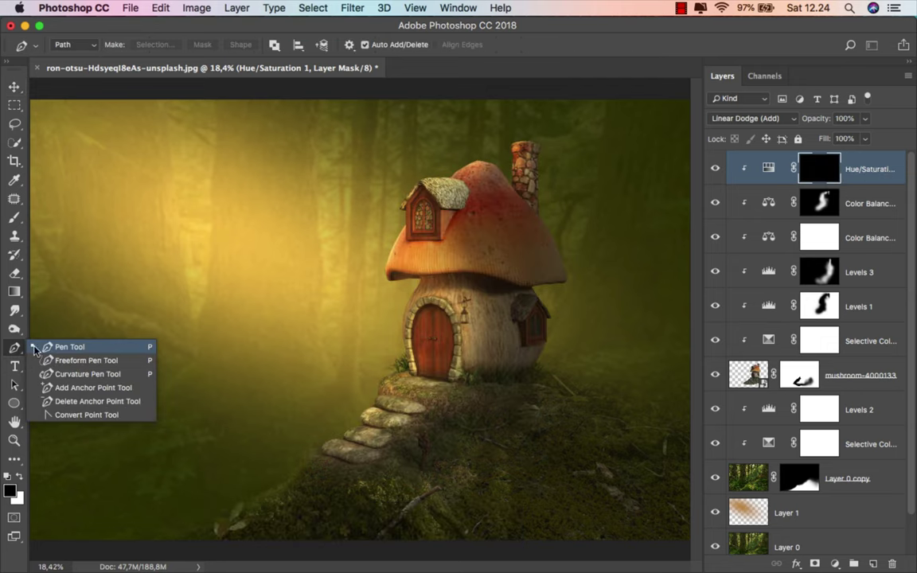
{"action": "scroll", "coordinate": [516, 317], "scroll_direction": "up", "scroll_amount": 5}
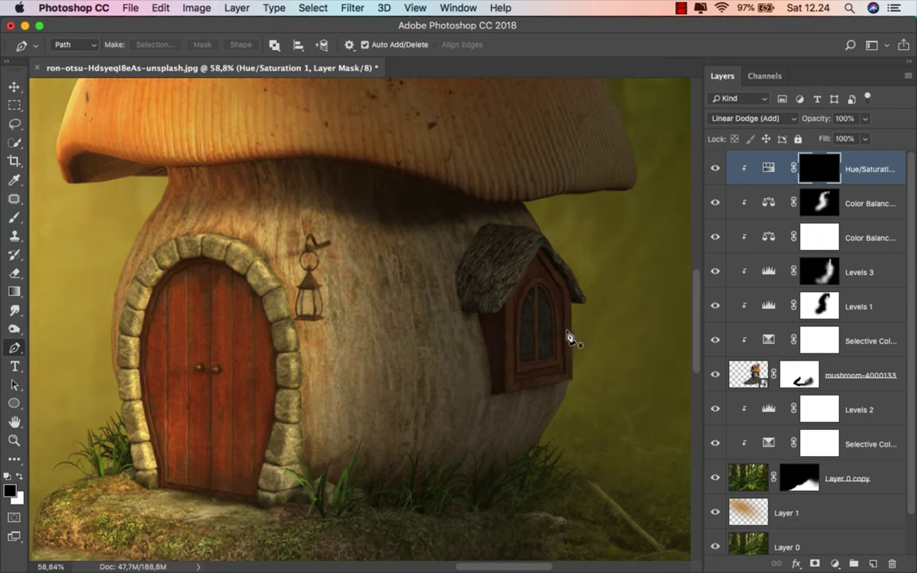
{"action": "scroll", "coordinate": [567, 338], "scroll_direction": "up", "scroll_amount": 5}
{"action": "scroll", "coordinate": [430, 275], "scroll_direction": "up", "scroll_amount": 2}
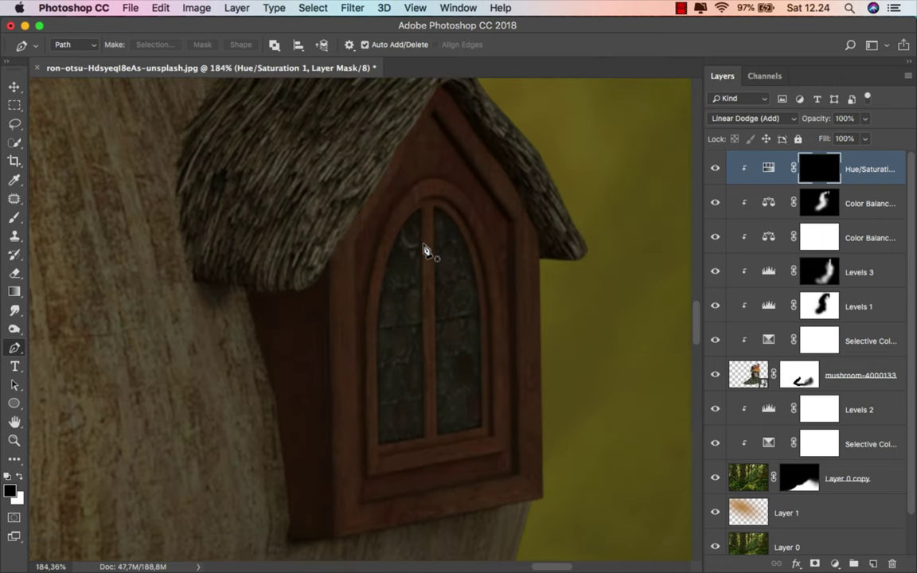
{"action": "left_click", "coordinate": [421, 206]}
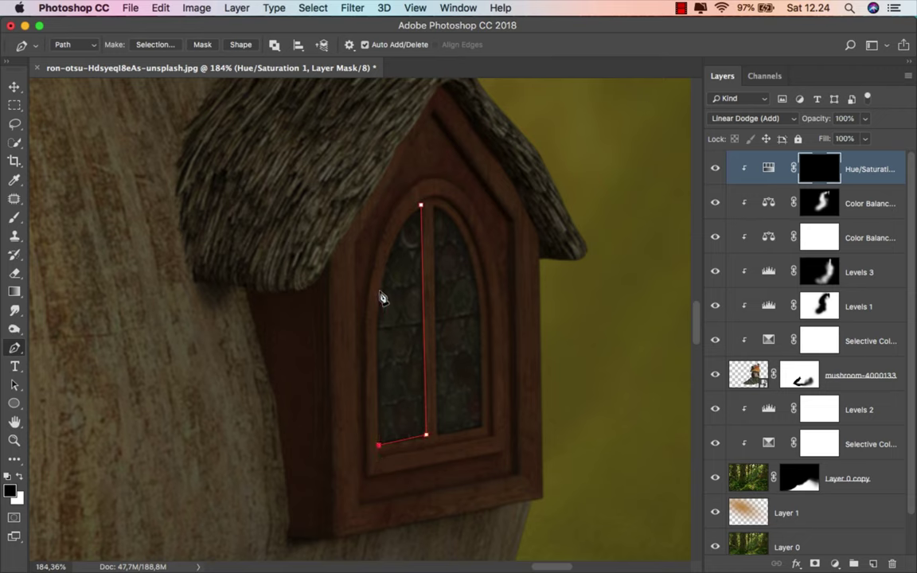
{"action": "left_click_drag", "start_coordinate": [380, 291], "coordinate": [385, 257]}
{"action": "left_click_drag", "start_coordinate": [421, 207], "coordinate": [434, 199]}
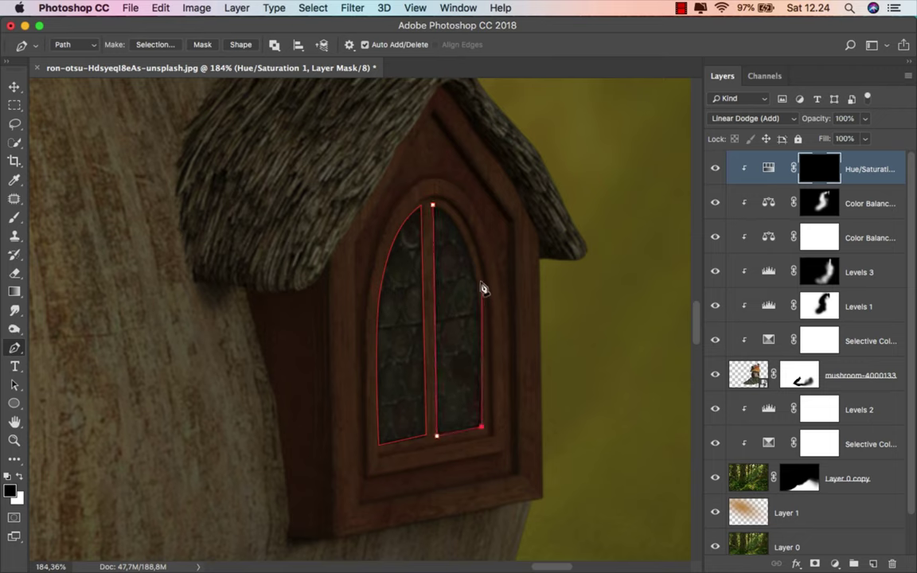
{"action": "left_click_drag", "start_coordinate": [484, 310], "coordinate": [467, 237]}
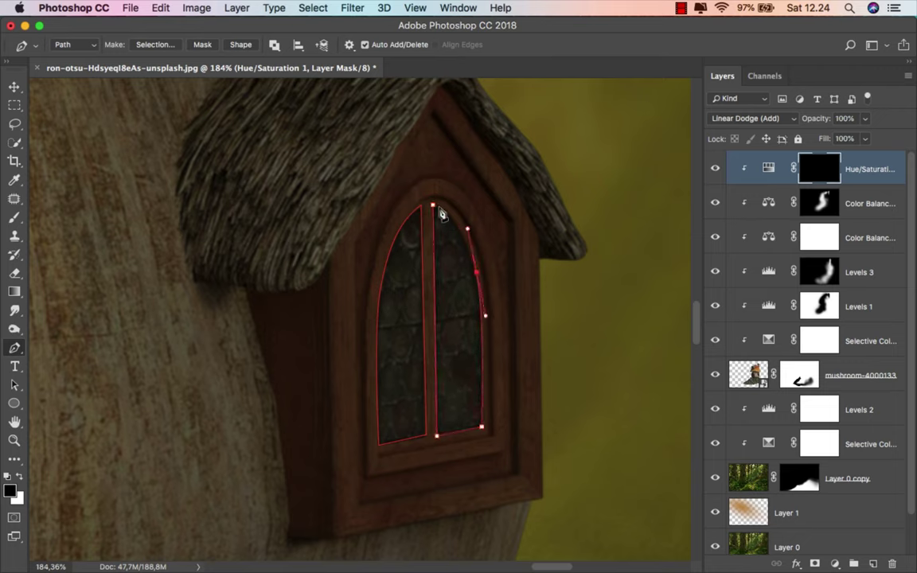
{"action": "left_click_drag", "start_coordinate": [434, 208], "coordinate": [419, 203]}
Trace the dormer window's arched panes with a Pen path.
{"action": "scroll", "coordinate": [481, 304], "scroll_direction": "down", "scroll_amount": 5}
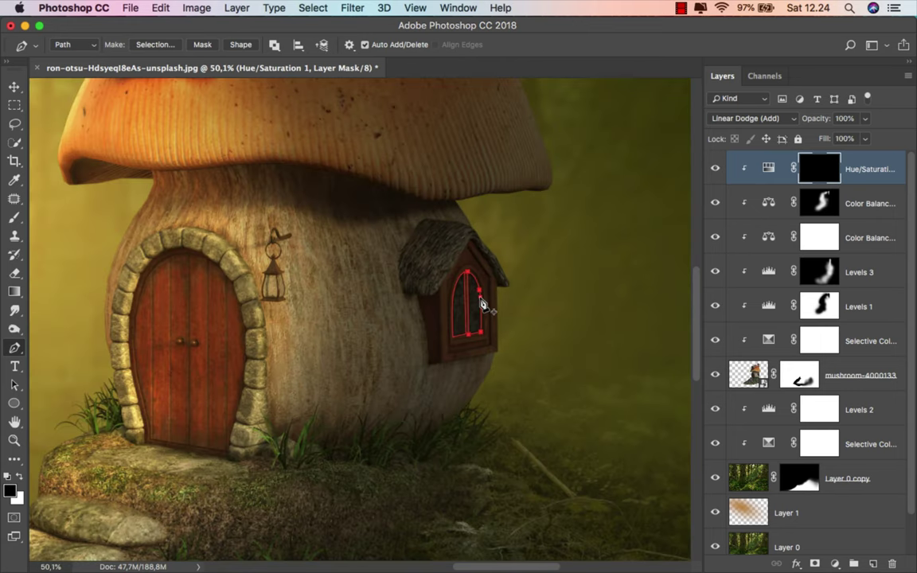
{"action": "left_click_drag", "start_coordinate": [271, 141], "coordinate": [366, 432]}
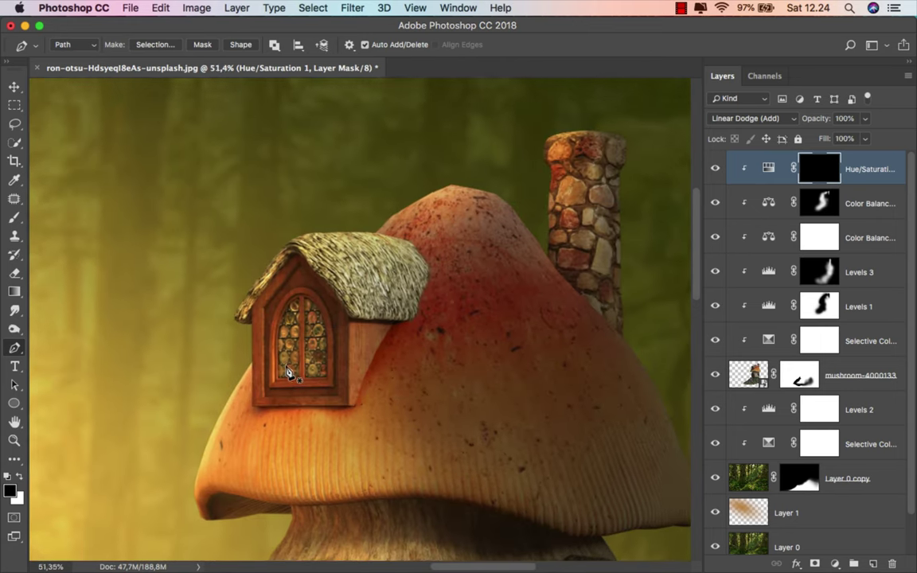
{"action": "scroll", "coordinate": [289, 374], "scroll_direction": "up", "scroll_amount": 5}
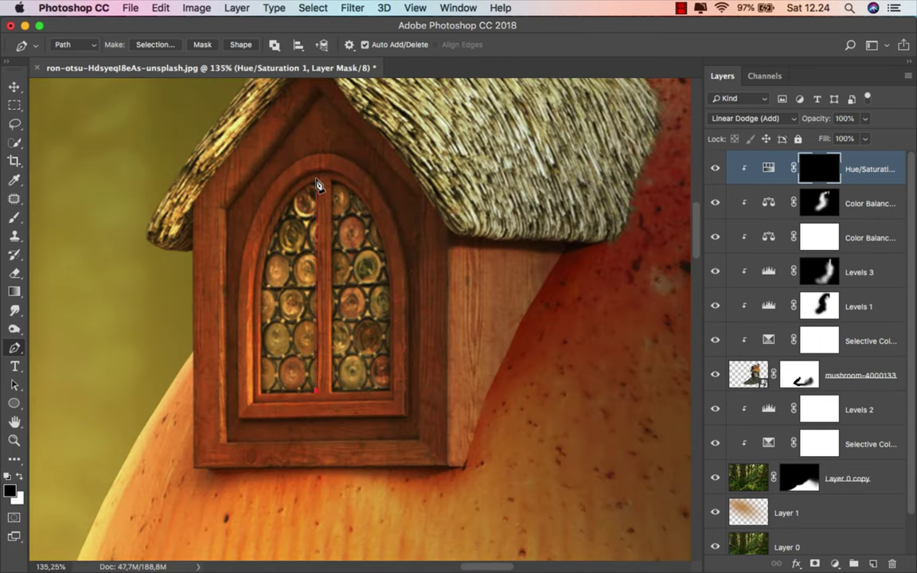
{"action": "left_click", "coordinate": [316, 179]}
{"action": "left_click_drag", "start_coordinate": [274, 207], "coordinate": [253, 314]}
{"action": "left_click", "coordinate": [261, 392]}
{"action": "left_click", "coordinate": [316, 390]}
{"action": "left_click", "coordinate": [390, 389]}
{"action": "left_click", "coordinate": [389, 267]}
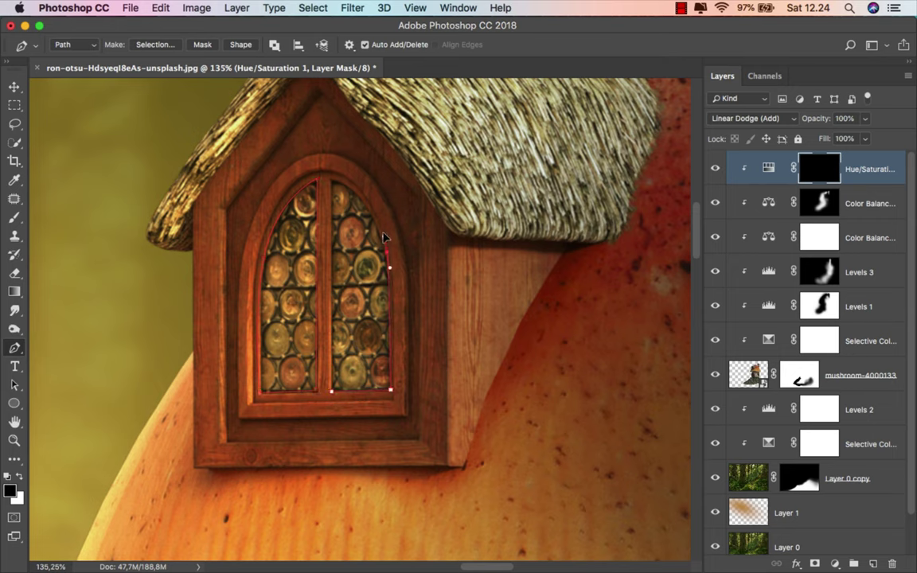
{"action": "left_click", "coordinate": [329, 177]}
Zoom out and bring up the context menu for the window paths.
{"action": "scroll", "coordinate": [333, 397], "scroll_direction": "down", "scroll_amount": 5}
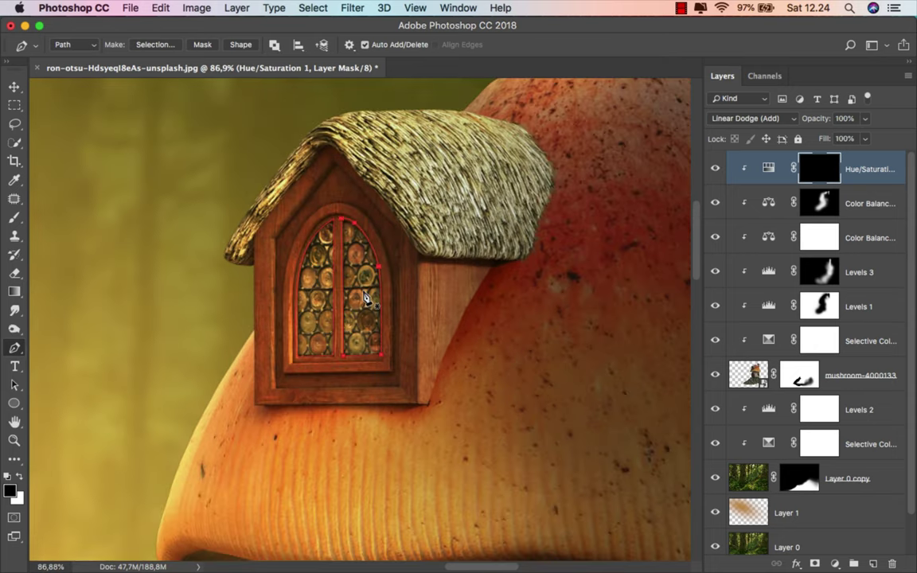
{"action": "scroll", "coordinate": [366, 295], "scroll_direction": "down", "scroll_amount": 2}
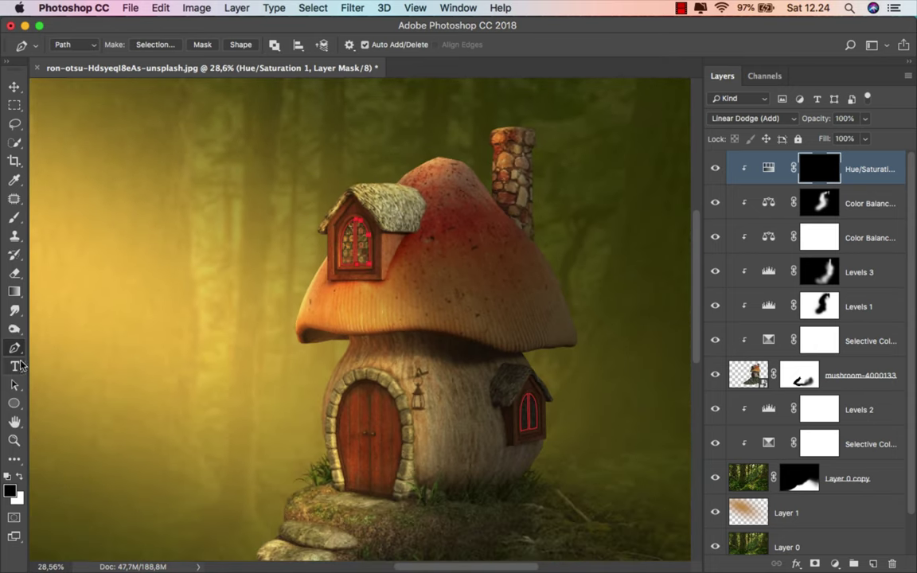
{"action": "scroll", "coordinate": [254, 338], "scroll_direction": "down", "scroll_amount": 1}
{"action": "scroll", "coordinate": [403, 284], "scroll_direction": "down", "scroll_amount": 1}
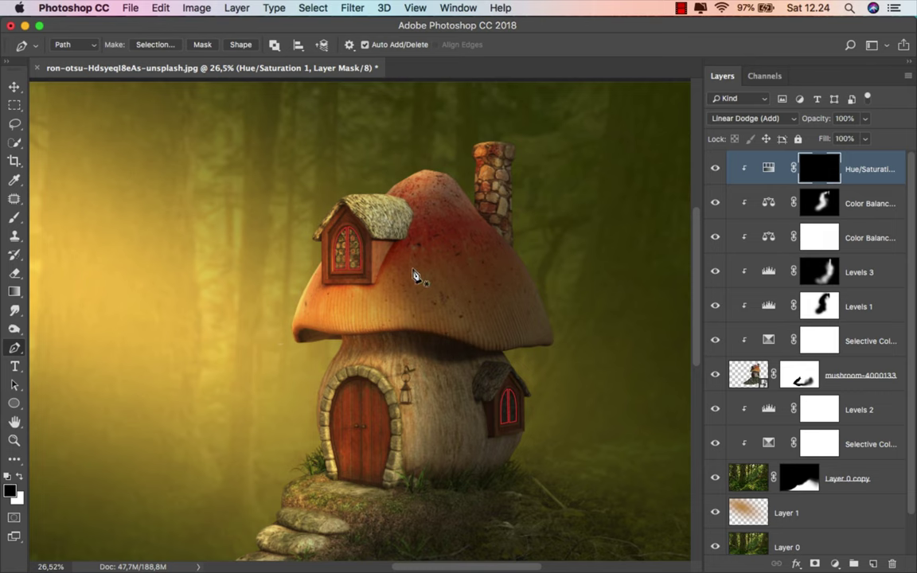
{"action": "right_click", "coordinate": [413, 267]}
Make a 0,3 px feathered selection from the paths and paint white at 100% over both windows.
{"action": "left_click", "coordinate": [476, 323]}
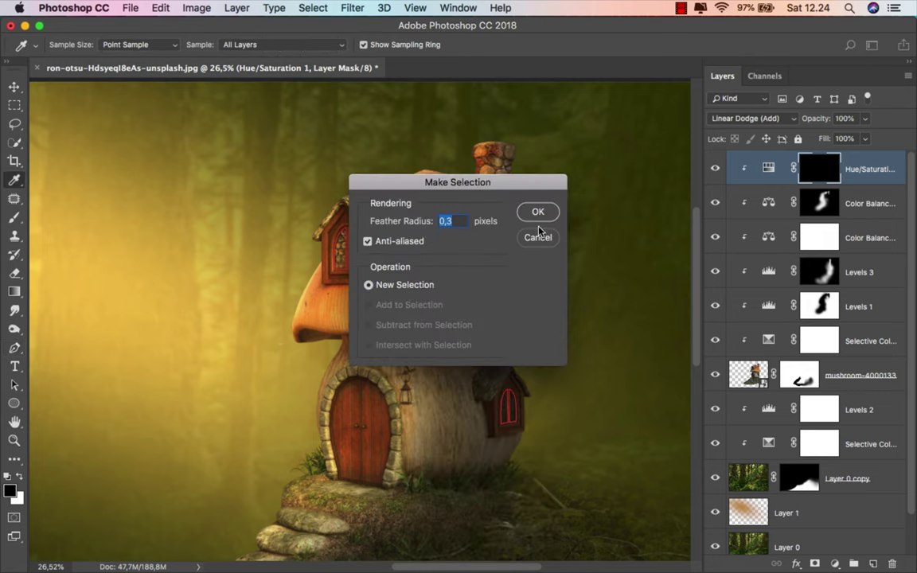
{"action": "left_click", "coordinate": [536, 211]}
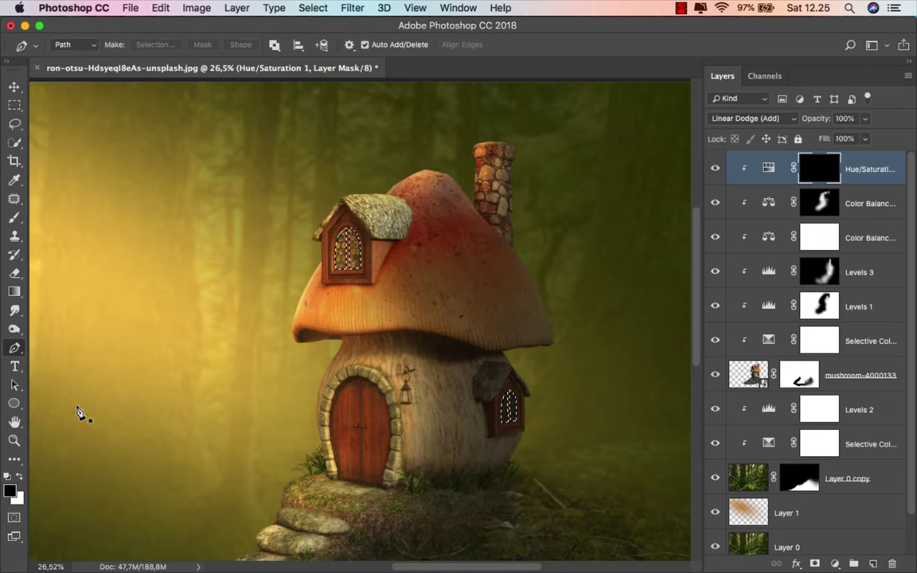
{"action": "key", "text": "x"}
{"action": "left_click", "coordinate": [13, 215]}
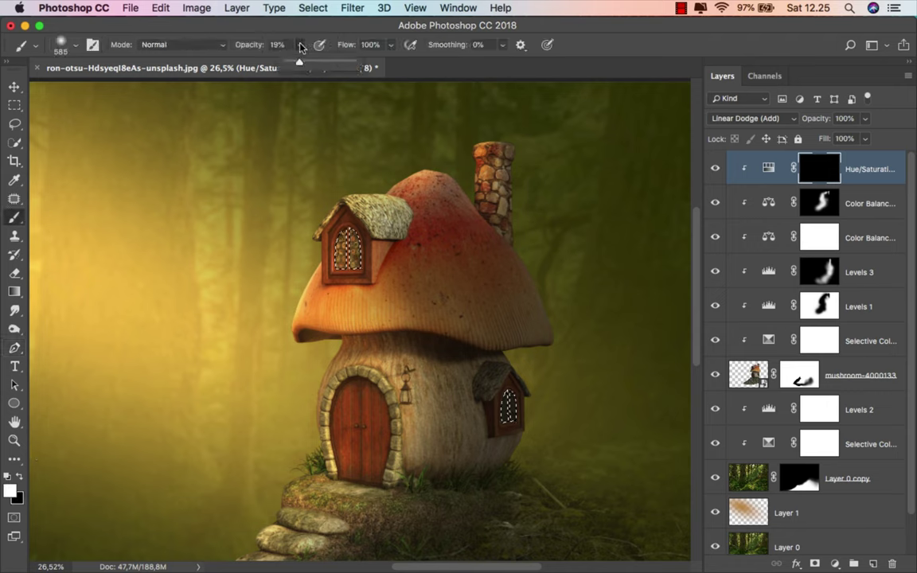
{"action": "left_click_drag", "start_coordinate": [303, 45], "coordinate": [327, 61]}
{"action": "left_click_drag", "start_coordinate": [350, 239], "coordinate": [340, 264]}
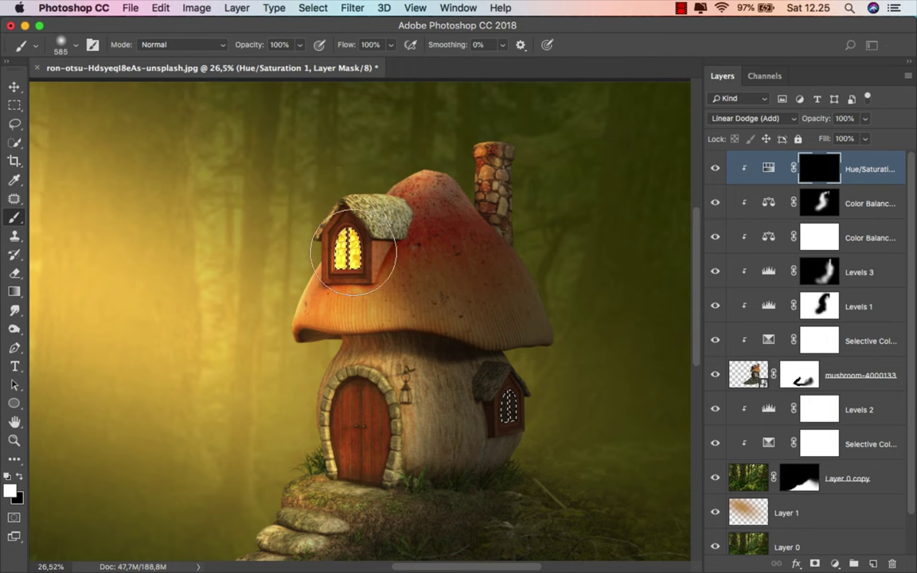
{"action": "left_click_drag", "start_coordinate": [517, 370], "coordinate": [513, 398]}
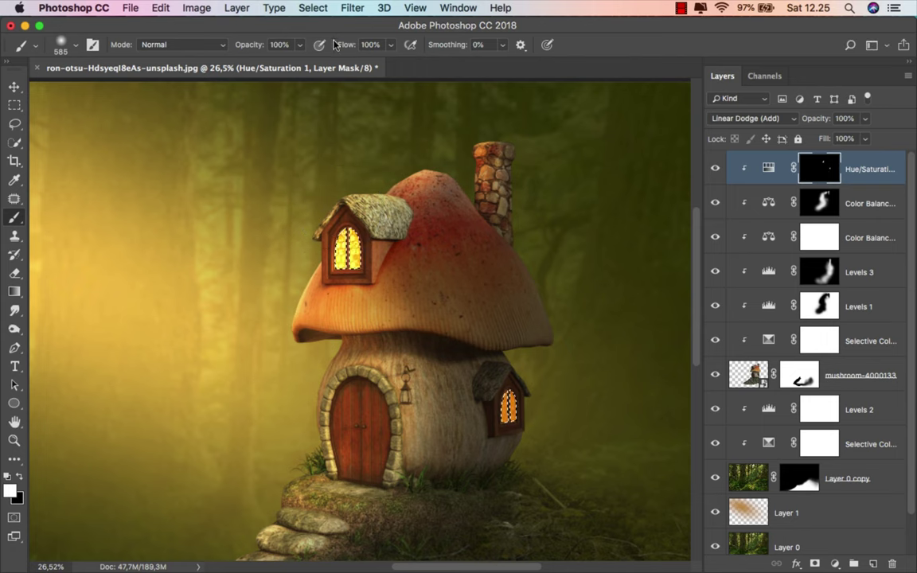
Deselect the window selection and zoom out to view the whole image.
{"action": "left_click", "coordinate": [312, 8]}
{"action": "left_click", "coordinate": [327, 41]}
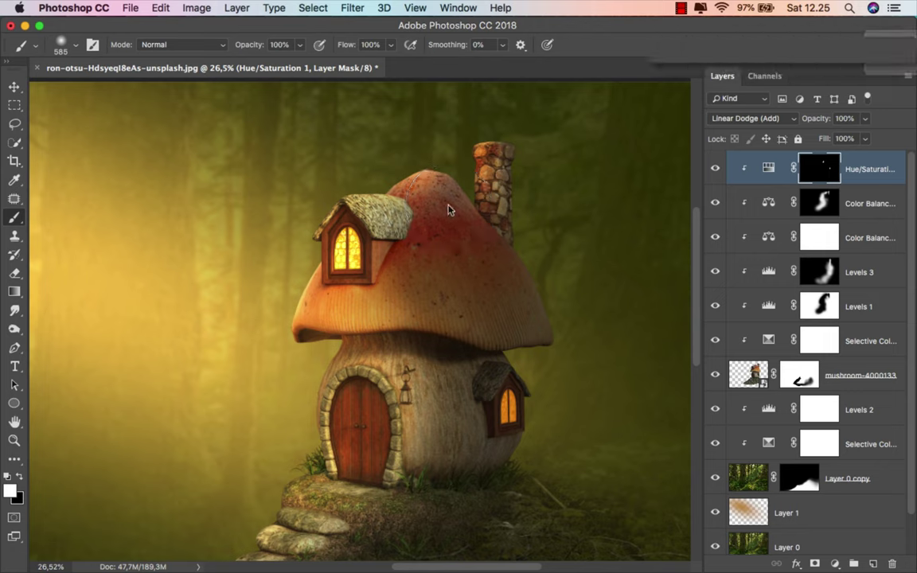
{"action": "key", "text": "0"}
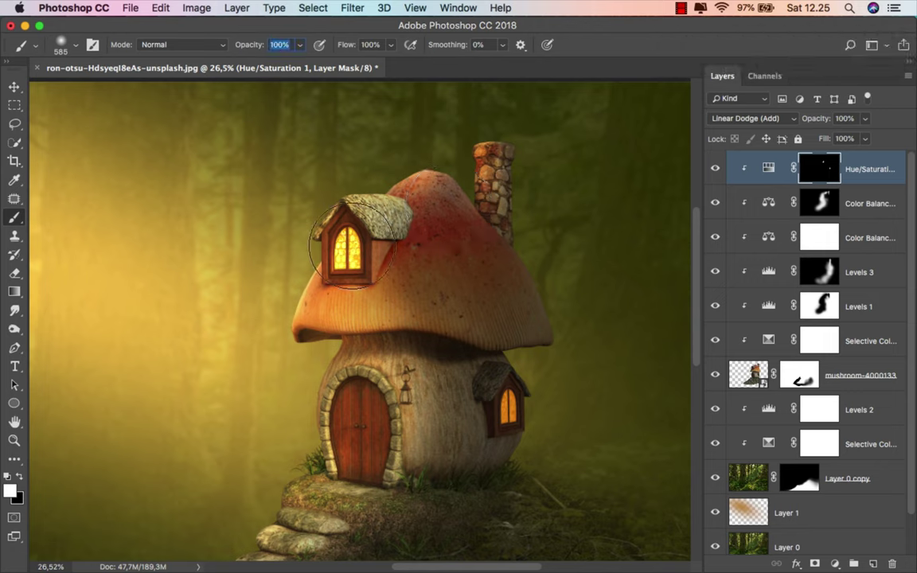
{"action": "key", "text": "ctrl+minus"}
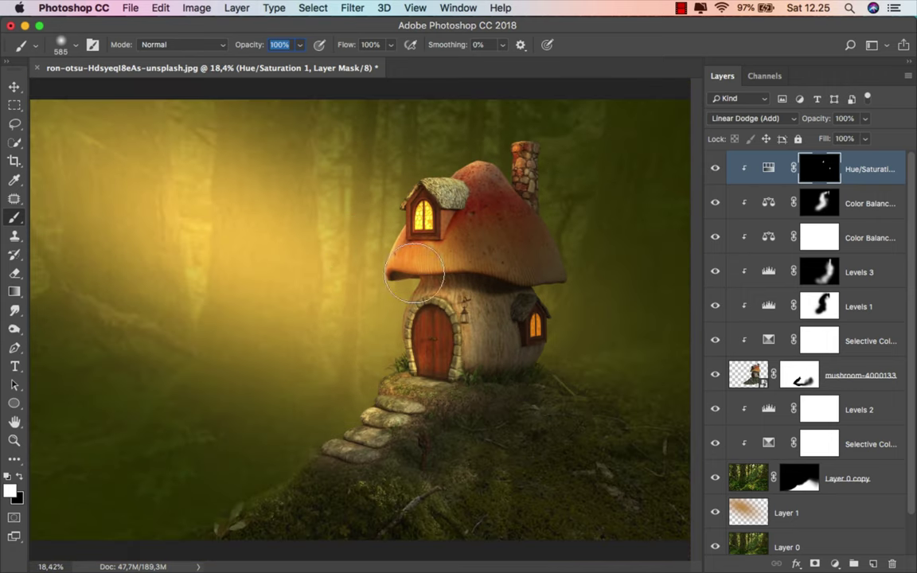
Paint white with a 156 px brush over the lantern to make it glow yellow.
{"action": "scroll", "coordinate": [465, 312], "scroll_direction": "up", "scroll_amount": 5}
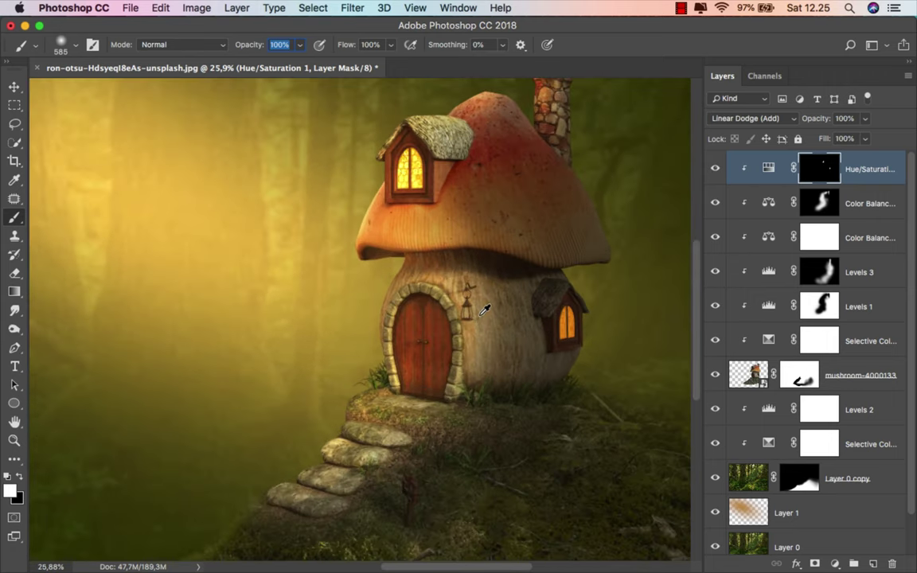
{"action": "left_click_drag", "start_coordinate": [419, 307], "coordinate": [402, 307]}
{"action": "scroll", "coordinate": [455, 310], "scroll_direction": "up", "scroll_amount": 2}
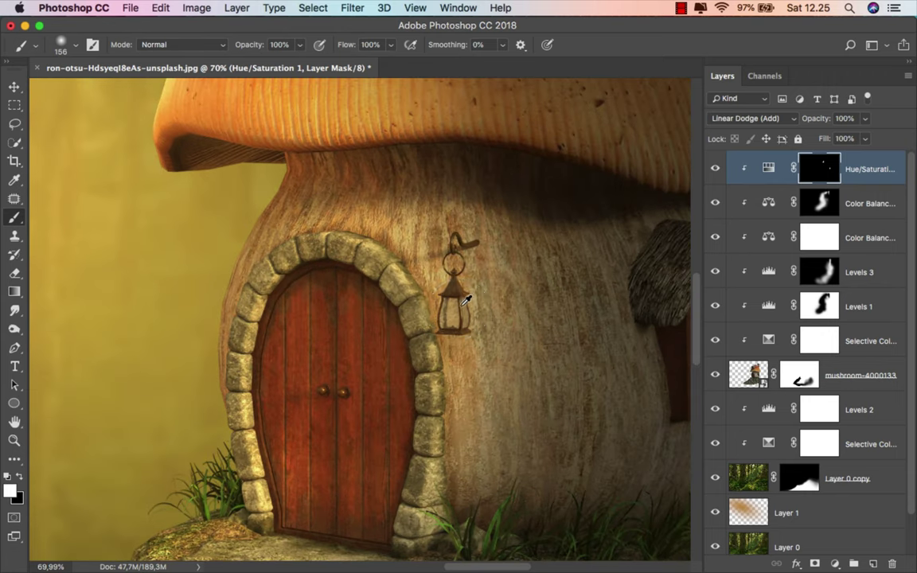
{"action": "left_click", "coordinate": [455, 312]}
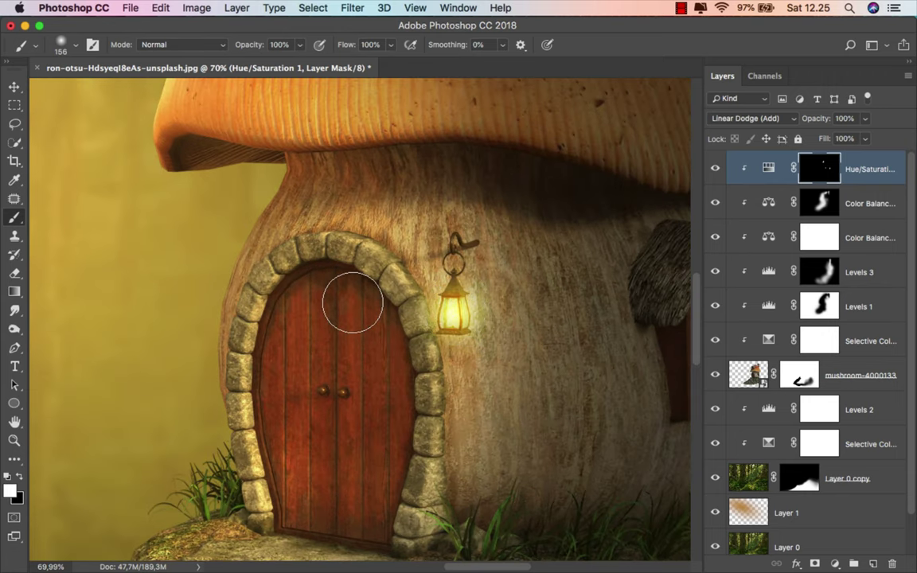
{"action": "key", "text": "super+0"}
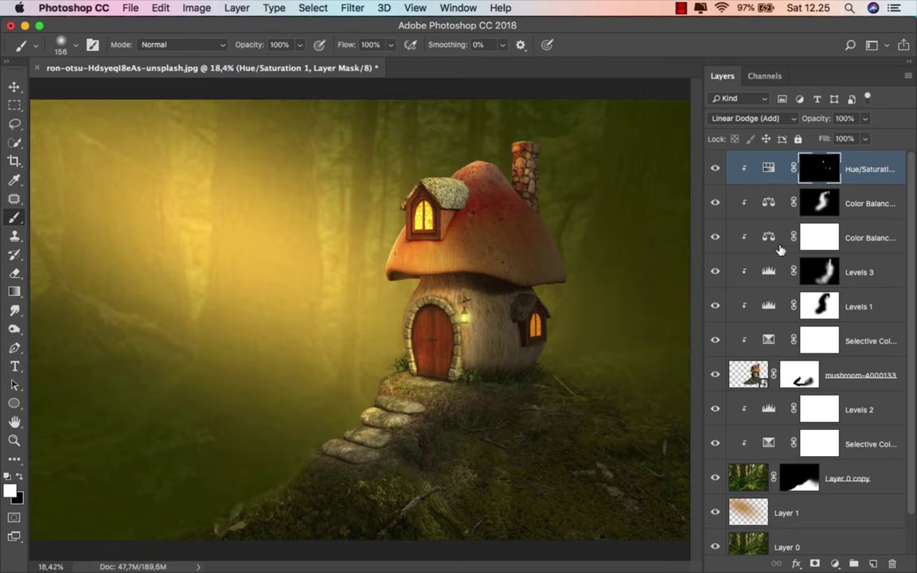
Open Blending Options for the mushroom-4000133 layer.
{"action": "key", "text": "super+2"}
{"action": "key", "text": "v"}
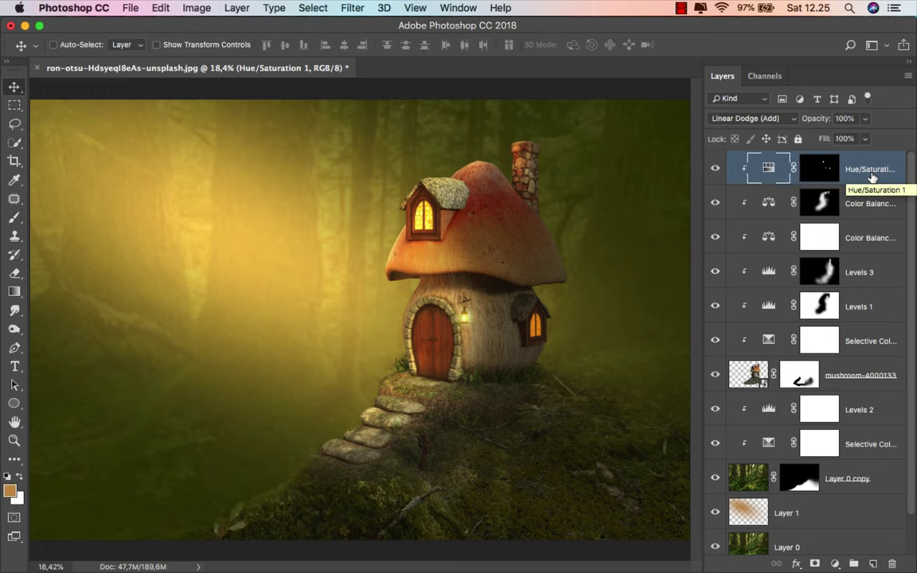
{"action": "left_click", "coordinate": [843, 375]}
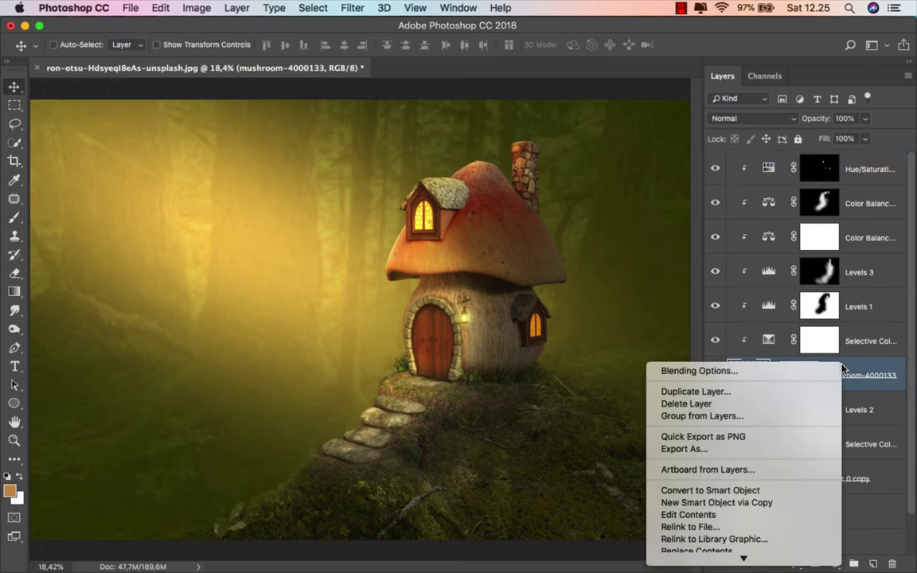
{"action": "right_click", "coordinate": [842, 371]}
{"action": "left_click", "coordinate": [790, 372]}
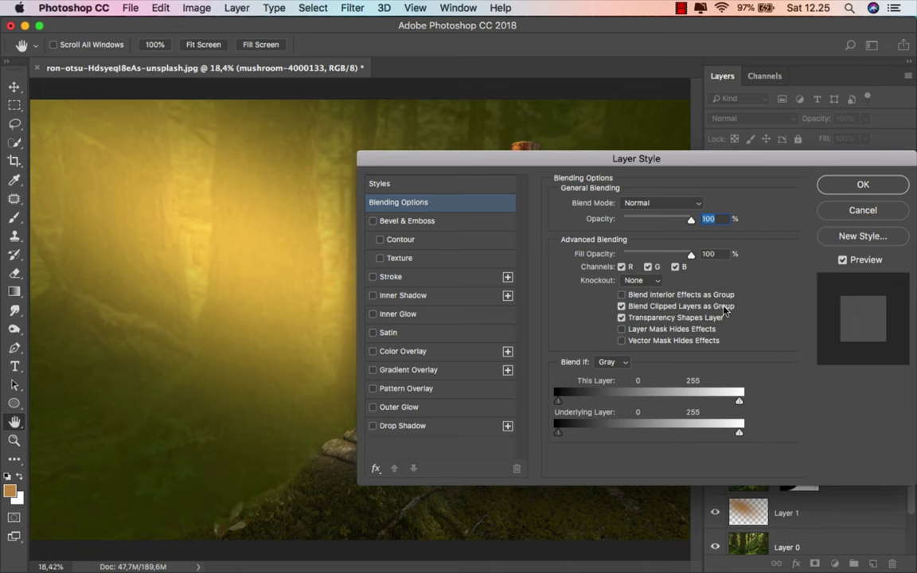
Enable Inner Shadow in Linear Dodge (Add) at 50% opacity.
{"action": "left_click_drag", "start_coordinate": [430, 163], "coordinate": [623, 147]}
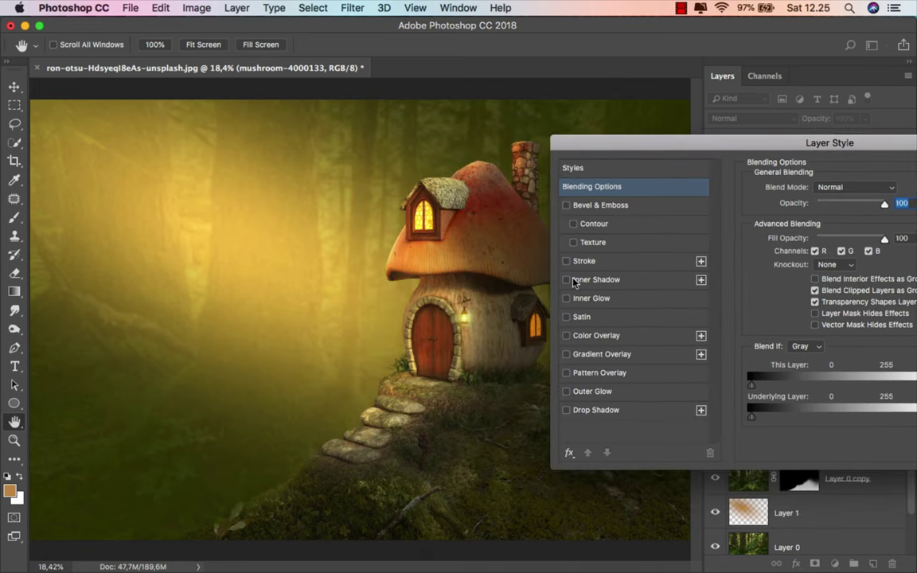
{"action": "left_click", "coordinate": [566, 279]}
{"action": "left_click", "coordinate": [589, 281]}
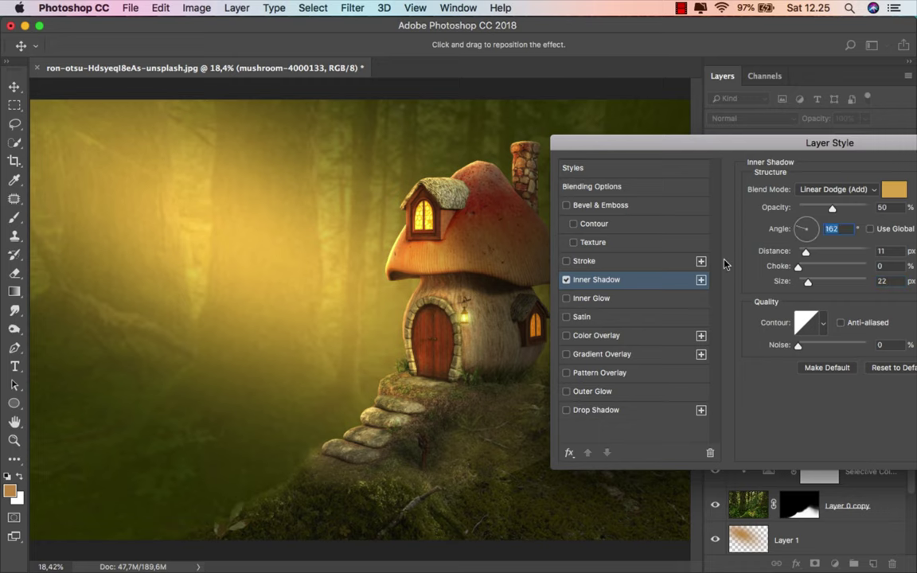
{"action": "left_click", "coordinate": [566, 280]}
{"action": "left_click_drag", "start_coordinate": [708, 147], "coordinate": [433, 250]}
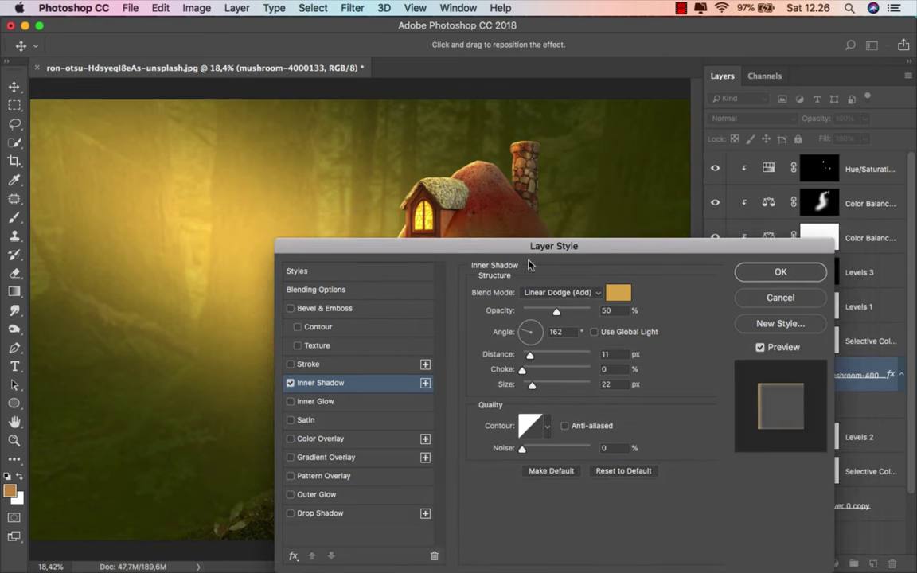
{"action": "left_click", "coordinate": [590, 296]}
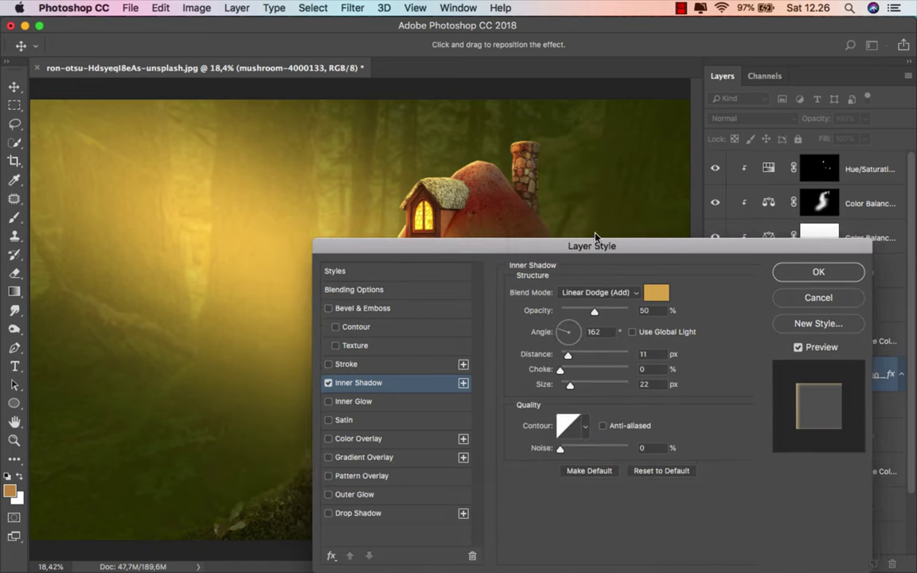
{"action": "mouse_move", "coordinate": [555, 249]}
{"action": "left_mouse_down"}
{"action": "mouse_move", "coordinate": [556, 348]}
{"action": "mouse_move", "coordinate": [534, 356]}
{"action": "left_mouse_up"}
Set the Inner Shadow colour to yellow ddb855 and apply the layer style.
{"action": "left_click", "coordinate": [598, 399]}
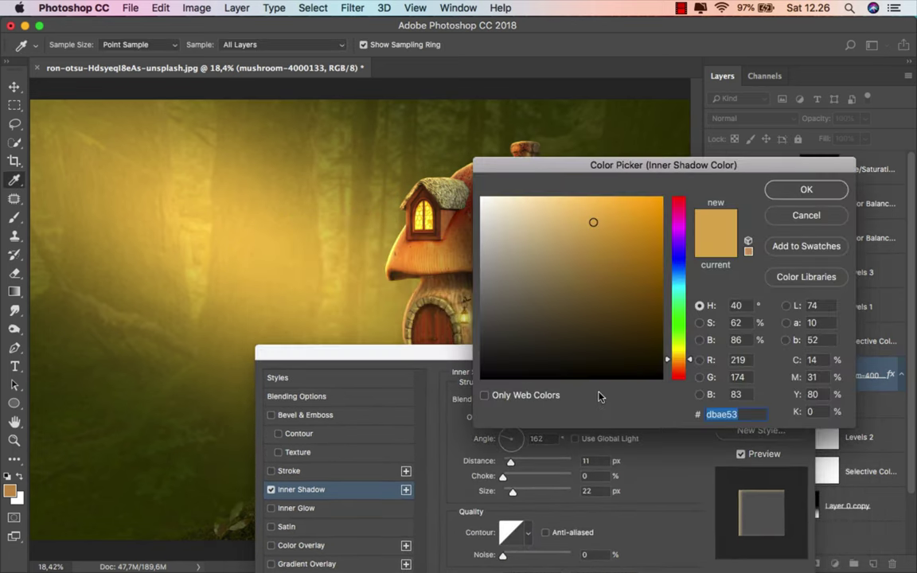
{"action": "mouse_move", "coordinate": [592, 220]}
{"action": "left_mouse_down"}
{"action": "mouse_move", "coordinate": [593, 253]}
{"action": "mouse_move", "coordinate": [600, 223]}
{"action": "mouse_move", "coordinate": [592, 220]}
{"action": "left_mouse_up"}
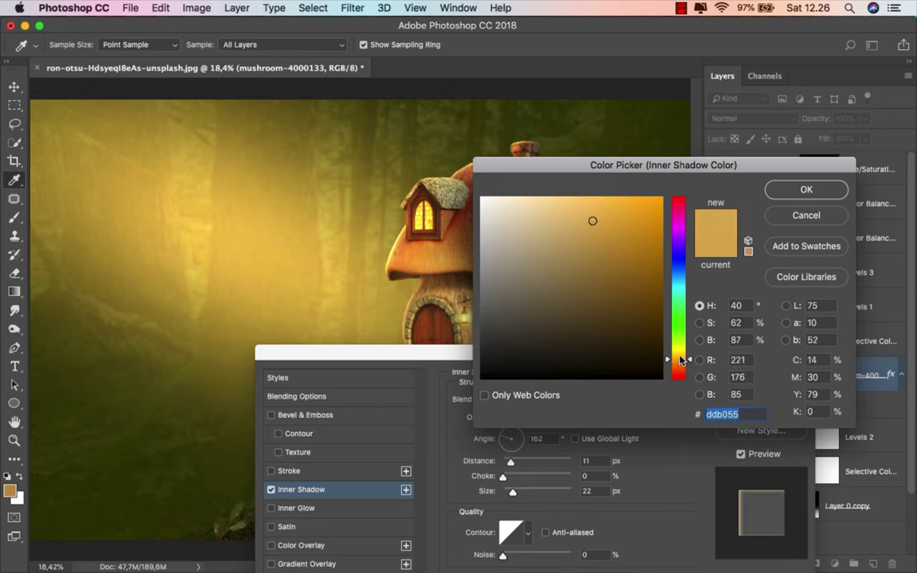
{"action": "left_click_drag", "start_coordinate": [683, 359], "coordinate": [682, 356]}
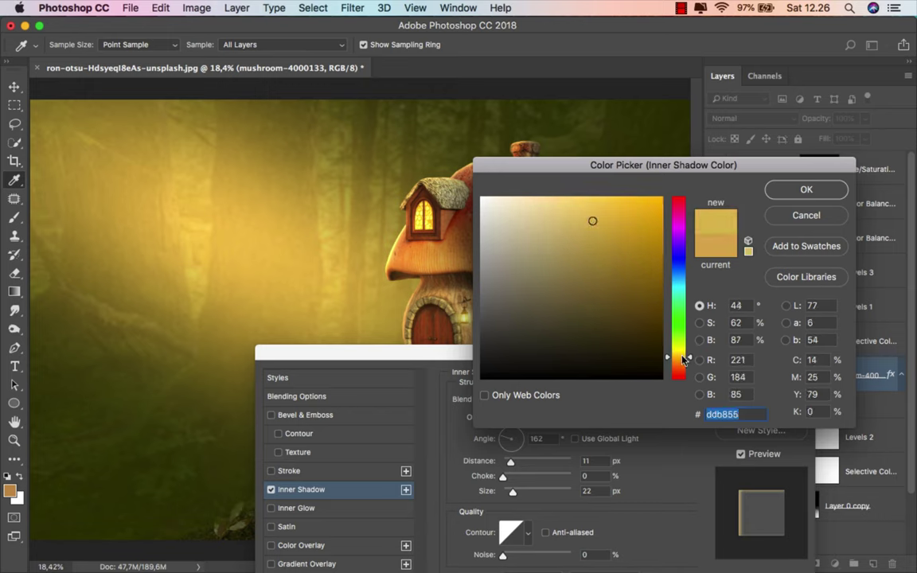
{"action": "left_click", "coordinate": [786, 220]}
{"action": "left_click", "coordinate": [771, 379]}
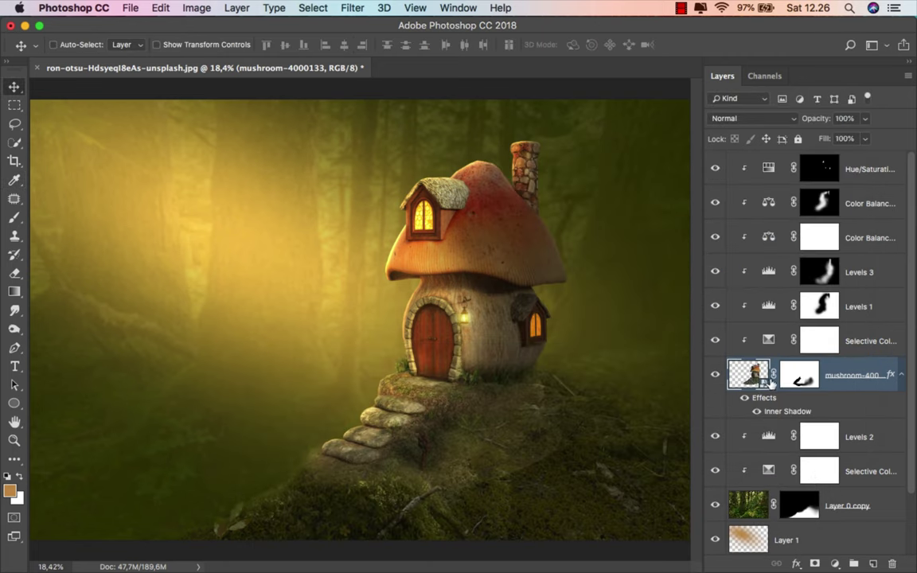
Split the Inner Shadow into its own layer and give it an inverted black mask.
{"action": "right_click", "coordinate": [798, 413]}
{"action": "left_click", "coordinate": [828, 482]}
{"action": "left_click", "coordinate": [807, 381]}
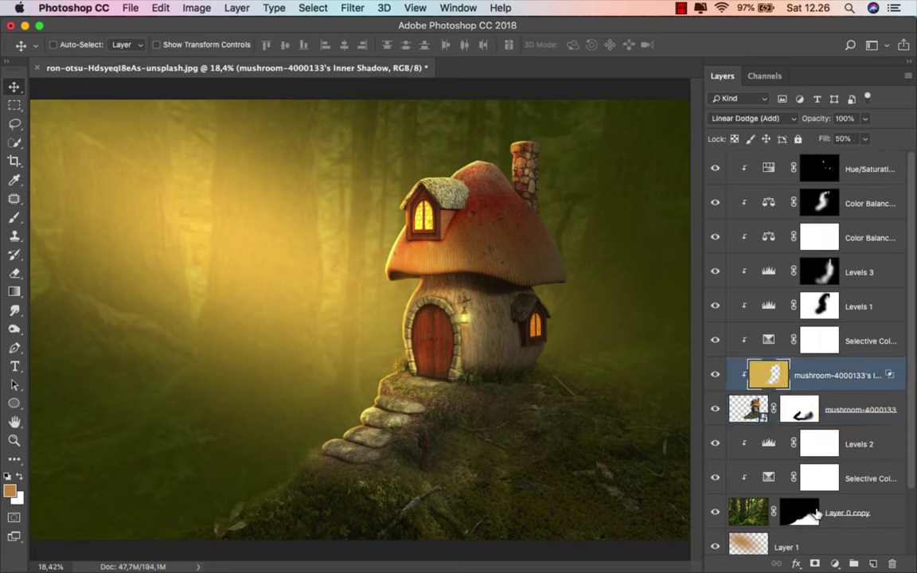
{"action": "left_click", "coordinate": [814, 563]}
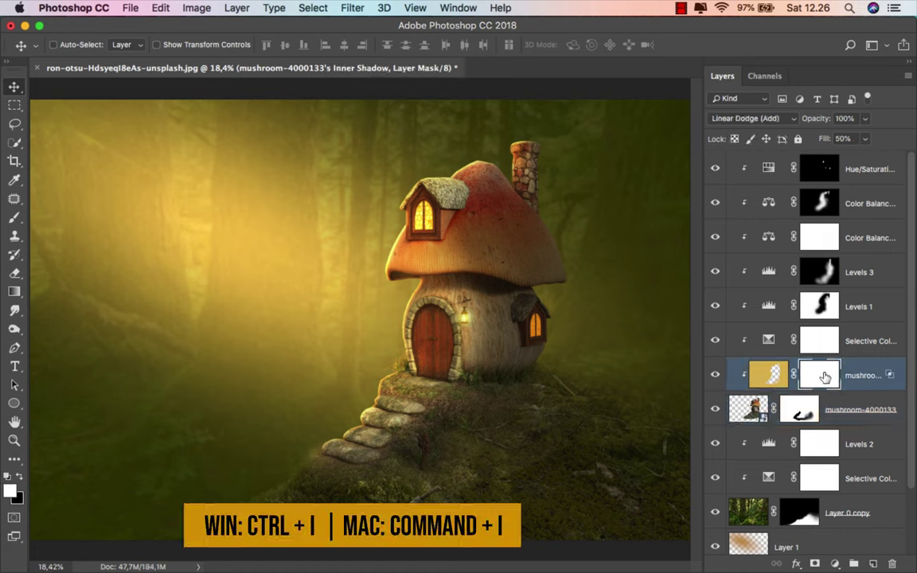
{"action": "key", "text": "super+i"}
Paint white on the glow layer's mask with a 332 px brush.
{"action": "right_click", "coordinate": [14, 216]}
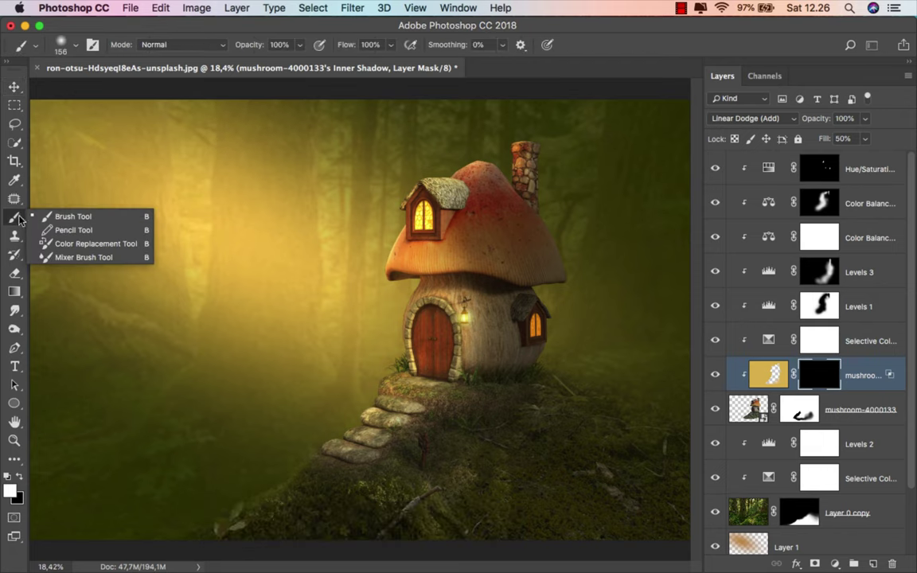
{"action": "left_click", "coordinate": [96, 210]}
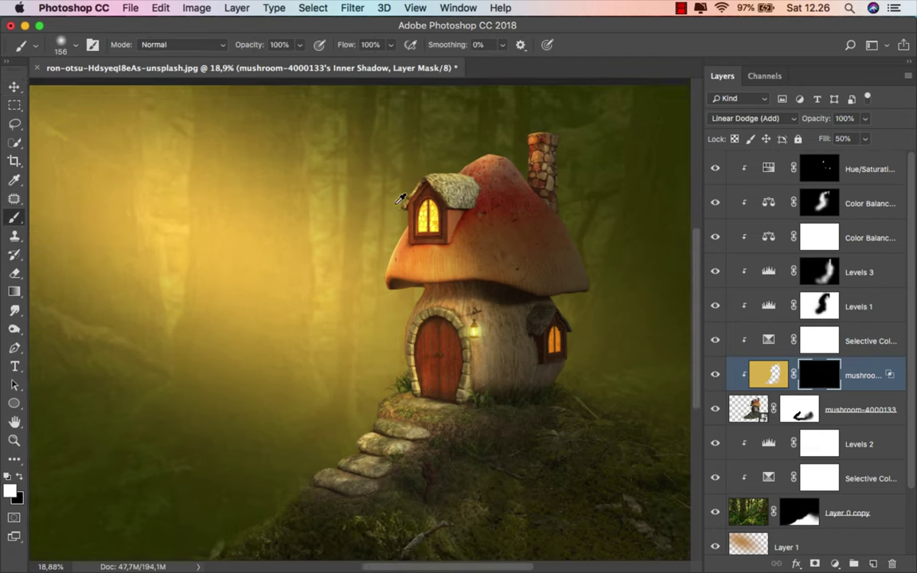
{"action": "scroll", "coordinate": [501, 204], "scroll_direction": "up", "scroll_amount": 5}
{"action": "left_click_drag", "start_coordinate": [494, 220], "coordinate": [476, 195]}
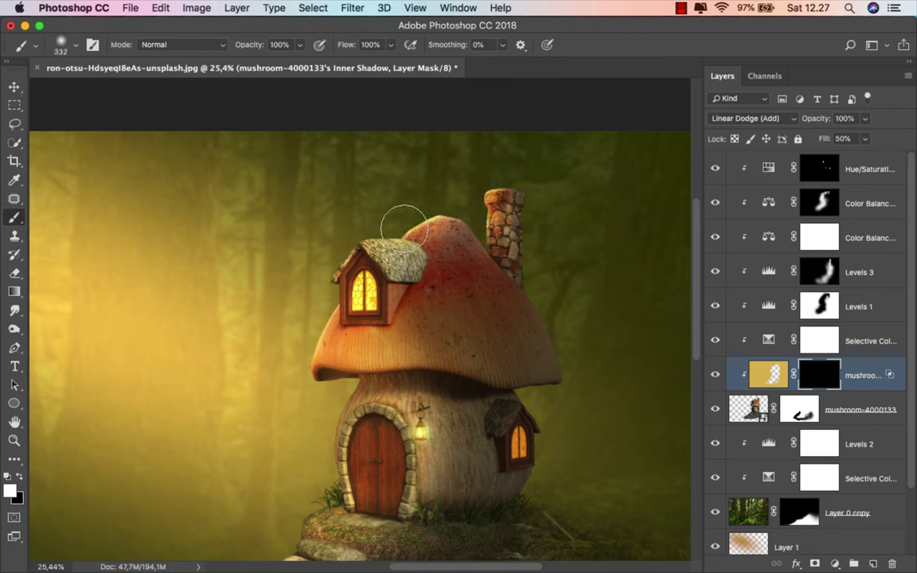
{"action": "left_click_drag", "start_coordinate": [315, 339], "coordinate": [358, 358]}
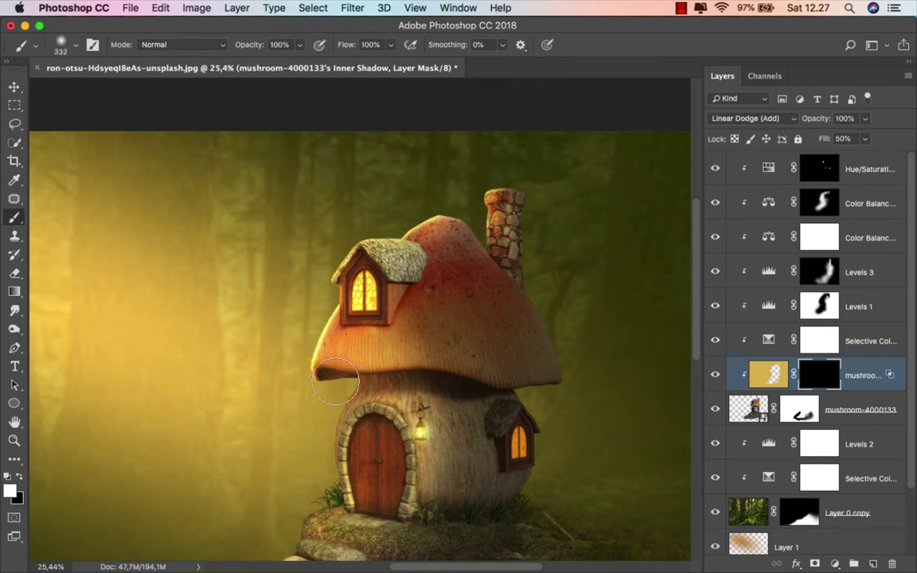
{"action": "scroll", "coordinate": [358, 342], "scroll_direction": "down", "scroll_amount": 5}
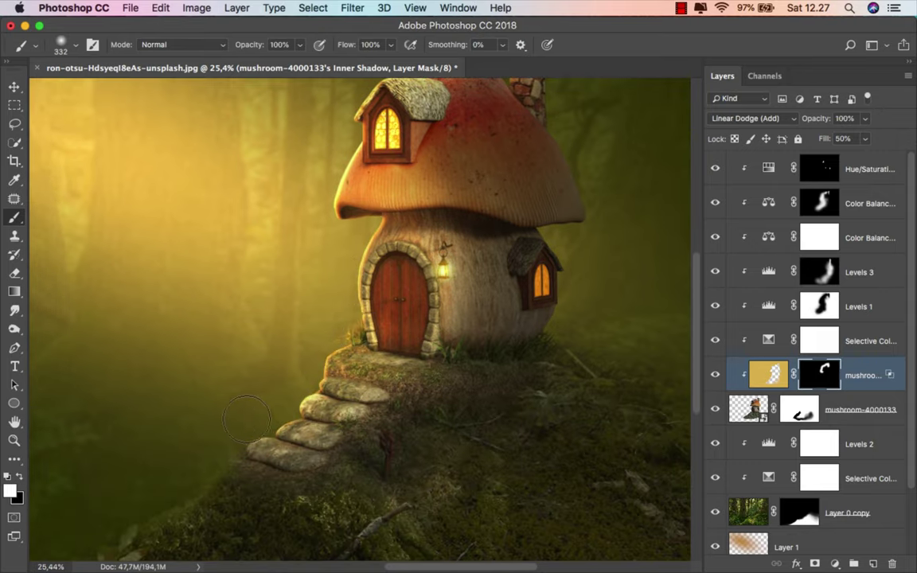
Apply the layer mask permanently to the Inner Shadow glow layer.
{"action": "scroll", "coordinate": [346, 322], "scroll_direction": "up", "scroll_amount": 2}
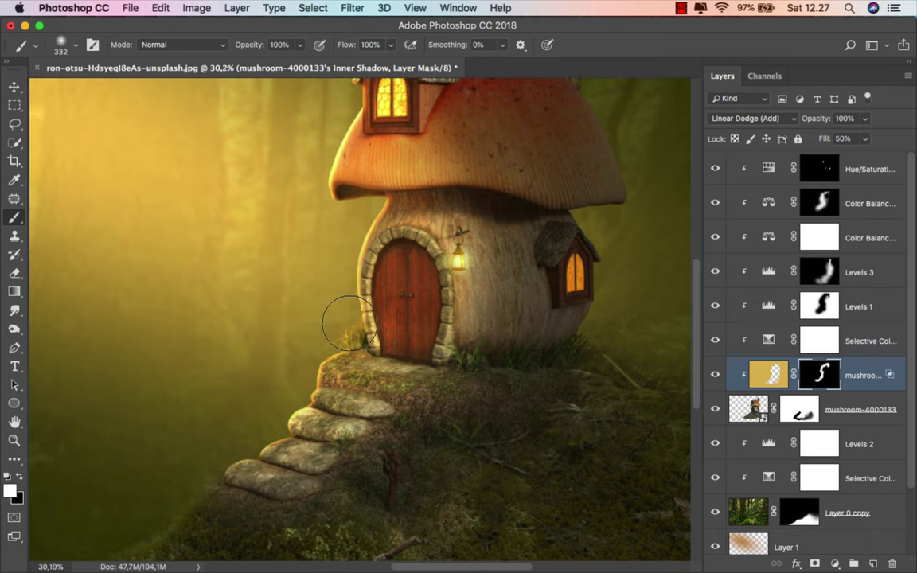
{"action": "scroll", "coordinate": [338, 195], "scroll_direction": "up", "scroll_amount": 3}
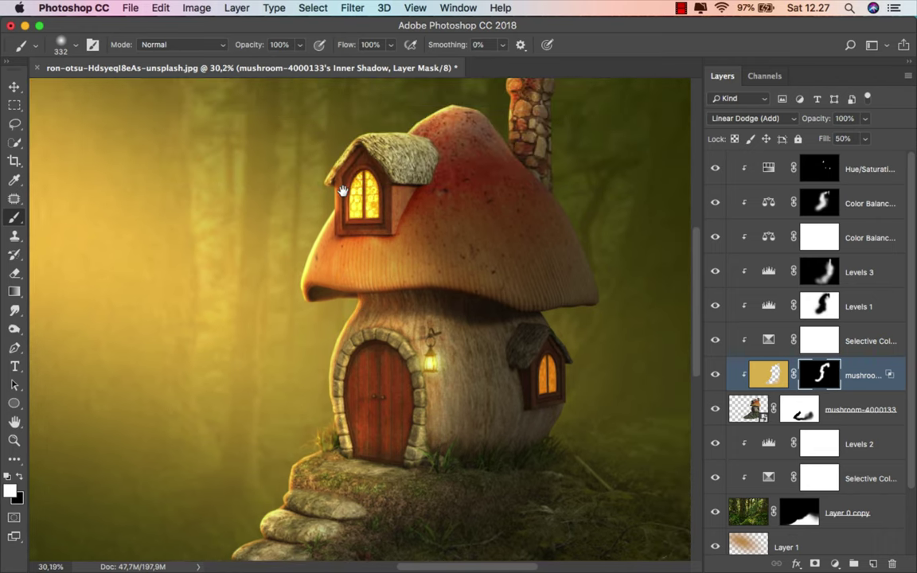
{"action": "left_click_drag", "start_coordinate": [342, 191], "coordinate": [290, 257]}
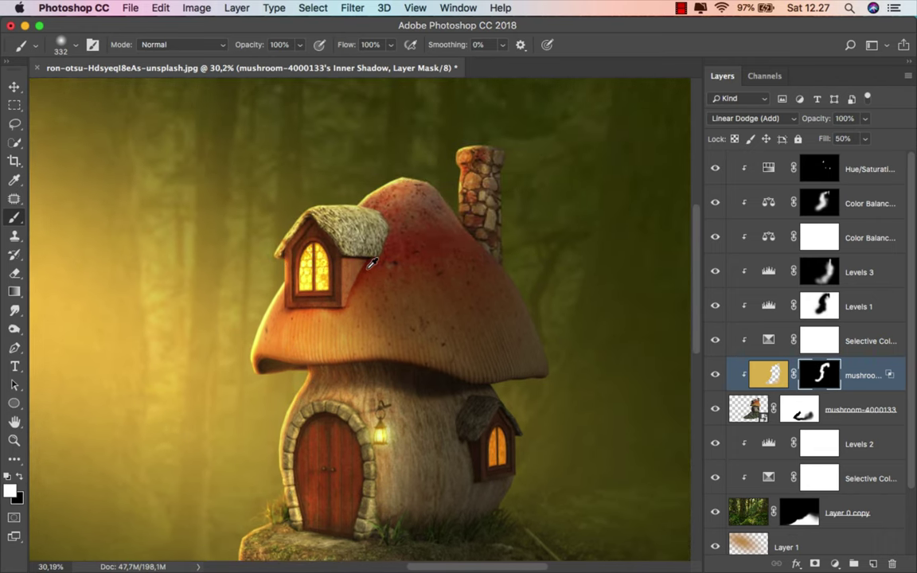
{"action": "scroll", "coordinate": [370, 264], "scroll_direction": "down", "scroll_amount": 2}
{"action": "scroll", "coordinate": [369, 269], "scroll_direction": "down", "scroll_amount": 1}
{"action": "scroll", "coordinate": [367, 274], "scroll_direction": "up", "scroll_amount": 2}
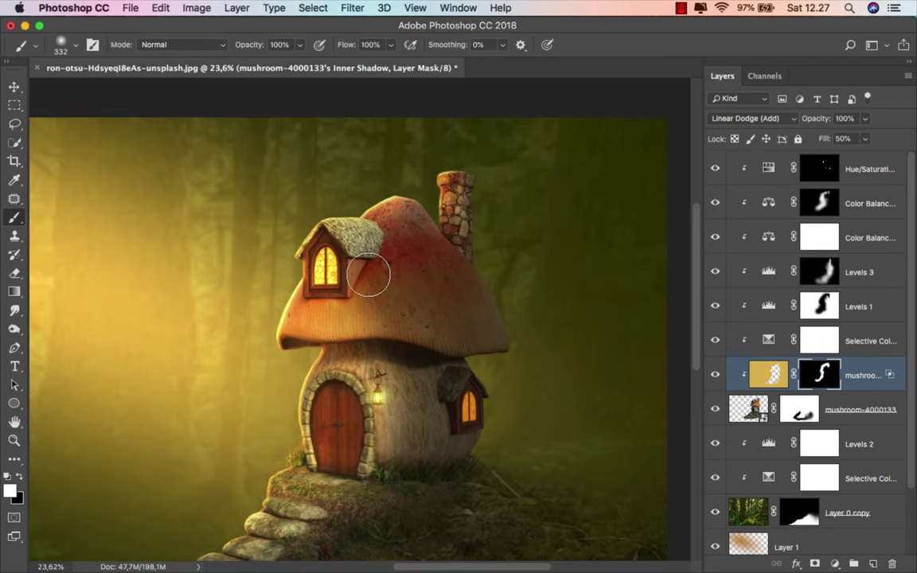
{"action": "right_click", "coordinate": [823, 382]}
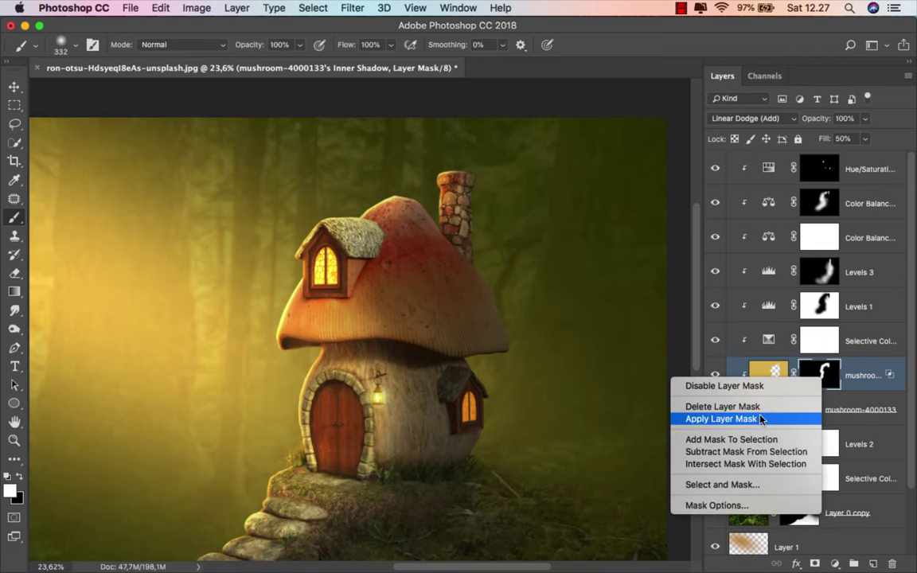
{"action": "left_click", "coordinate": [720, 417]}
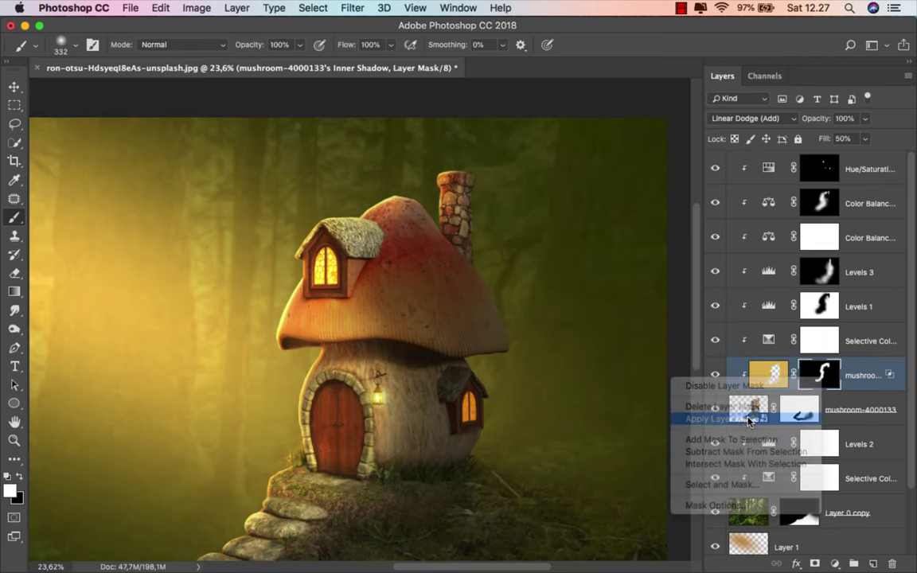
Smudge the glow along the mushroom cap edge, undoing a stray stroke near the roof.
{"action": "left_click", "coordinate": [14, 310]}
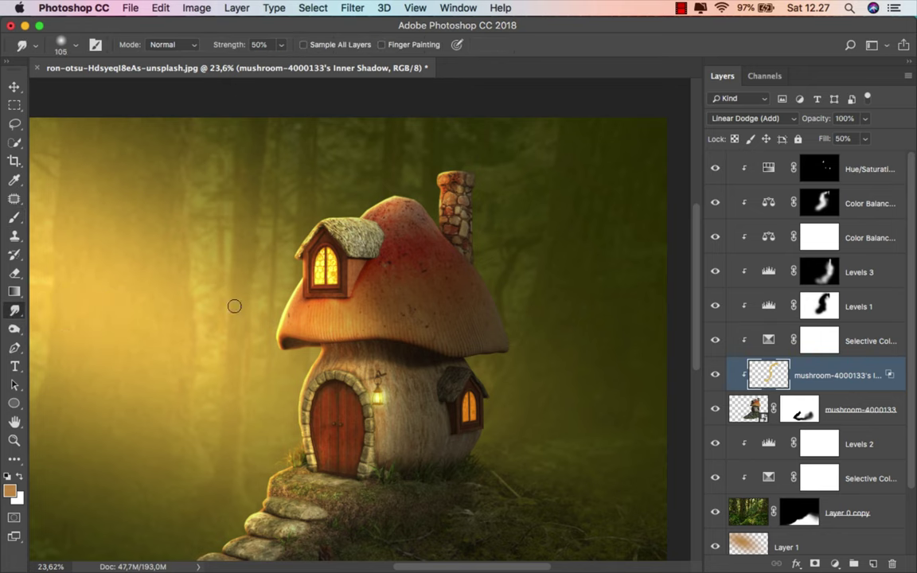
{"action": "scroll", "coordinate": [292, 321], "scroll_direction": "up", "scroll_amount": 3}
{"action": "mouse_move", "coordinate": [302, 345]}
{"action": "left_mouse_down"}
{"action": "mouse_move", "coordinate": [291, 345]}
{"action": "mouse_move", "coordinate": [323, 328]}
{"action": "left_mouse_up"}
{"action": "scroll", "coordinate": [277, 348], "scroll_direction": "up", "scroll_amount": 1}
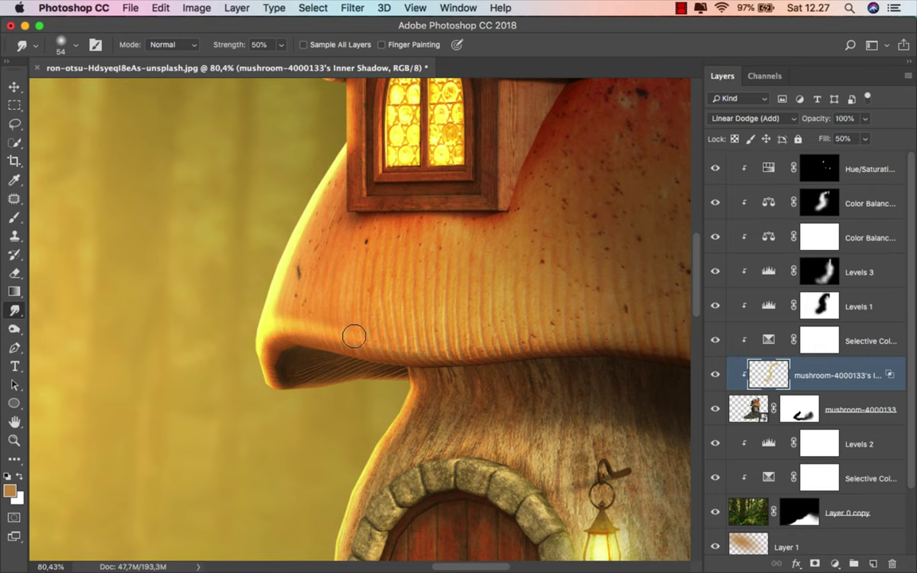
{"action": "scroll", "coordinate": [401, 323], "scroll_direction": "down", "scroll_amount": 1}
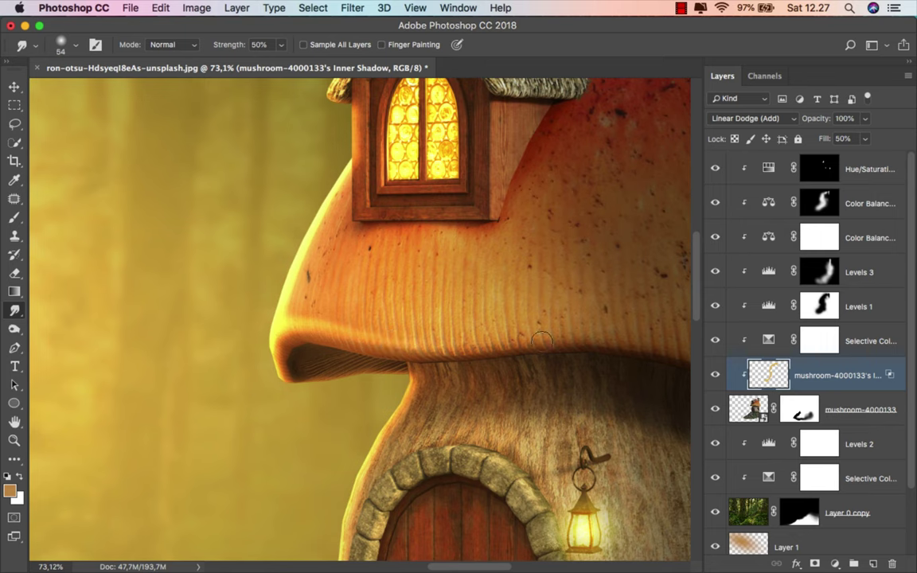
{"action": "scroll", "coordinate": [495, 393], "scroll_direction": "up", "scroll_amount": 5}
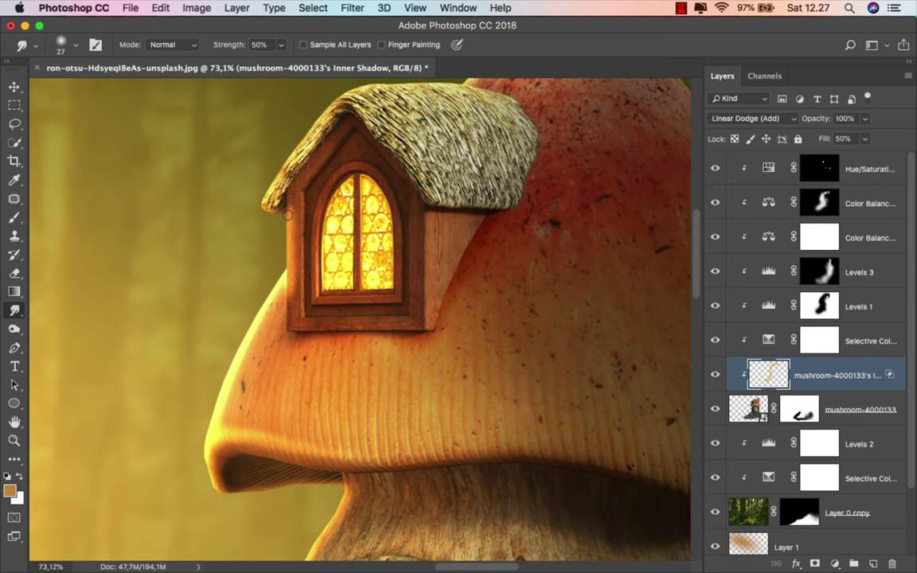
{"action": "key", "text": "ctrl+z"}
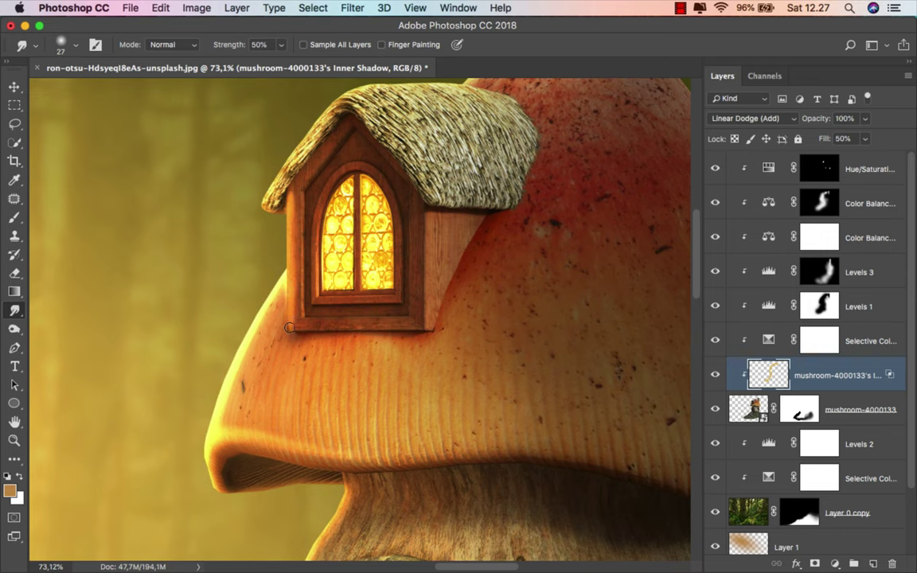
Smudge the glow beneath the dormer window frame.
{"action": "scroll", "coordinate": [293, 316], "scroll_direction": "up", "scroll_amount": 1}
{"action": "scroll", "coordinate": [293, 316], "scroll_direction": "up", "scroll_amount": 3}
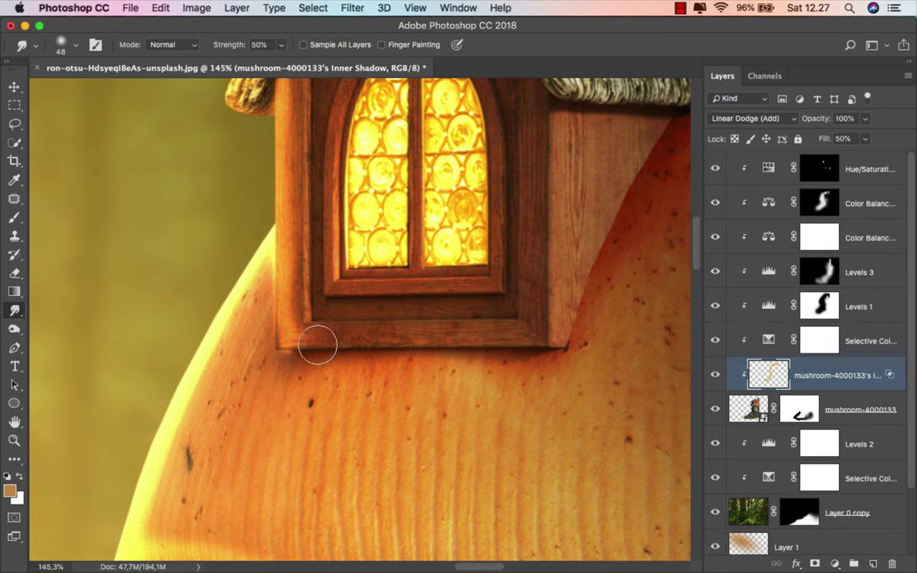
{"action": "left_click_drag", "start_coordinate": [316, 340], "coordinate": [273, 341]}
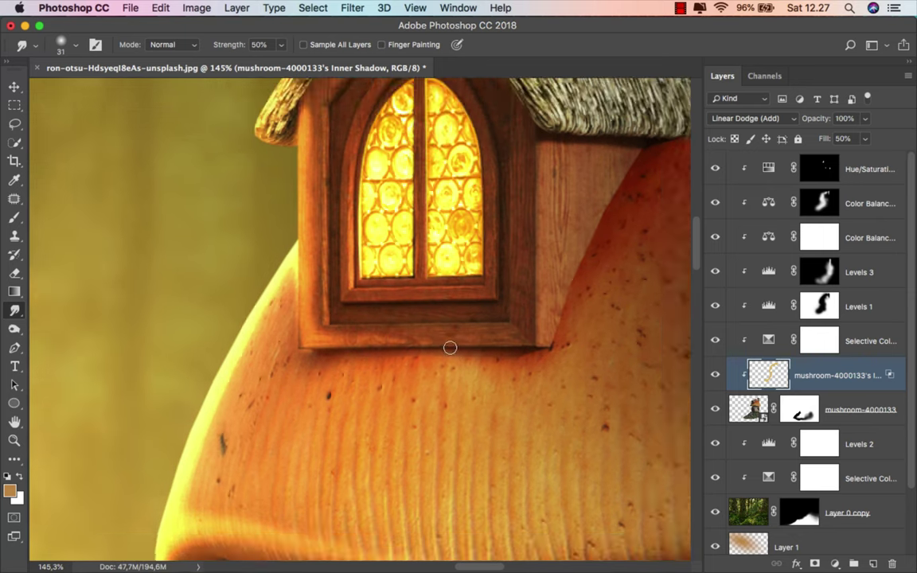
{"action": "scroll", "coordinate": [450, 348], "scroll_direction": "down", "scroll_amount": 5}
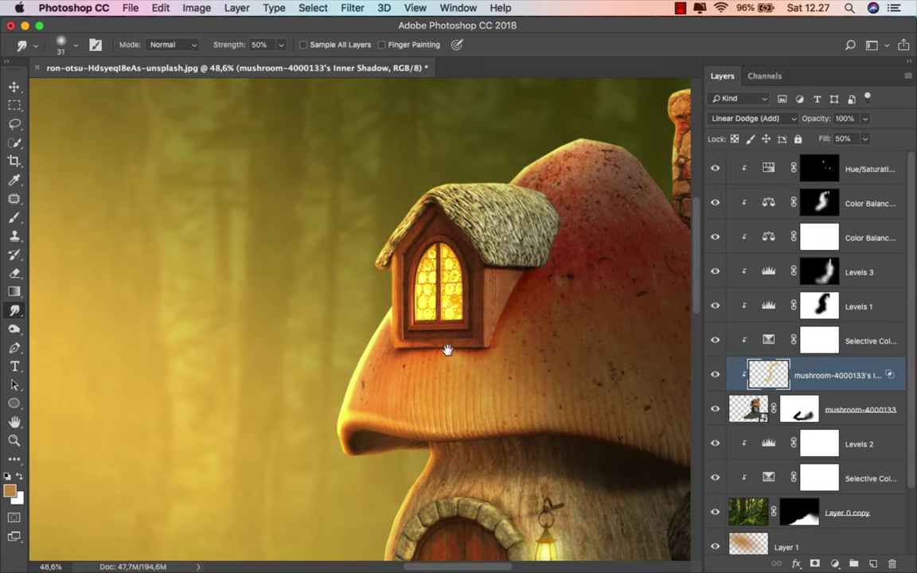
{"action": "scroll", "coordinate": [454, 326], "scroll_direction": "up", "scroll_amount": 2}
{"action": "scroll", "coordinate": [465, 286], "scroll_direction": "up", "scroll_amount": 1}
{"action": "scroll", "coordinate": [477, 247], "scroll_direction": "up", "scroll_amount": 1}
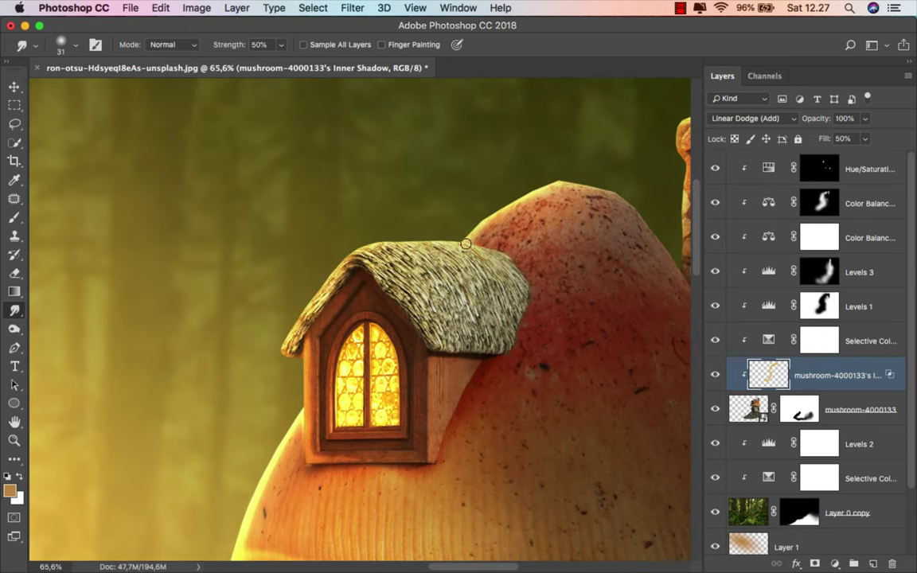
{"action": "scroll", "coordinate": [465, 245], "scroll_direction": "down", "scroll_amount": 1}
{"action": "scroll", "coordinate": [446, 263], "scroll_direction": "down", "scroll_amount": 1}
{"action": "scroll", "coordinate": [438, 270], "scroll_direction": "down", "scroll_amount": 1}
{"action": "scroll", "coordinate": [480, 301], "scroll_direction": "down", "scroll_amount": 1}
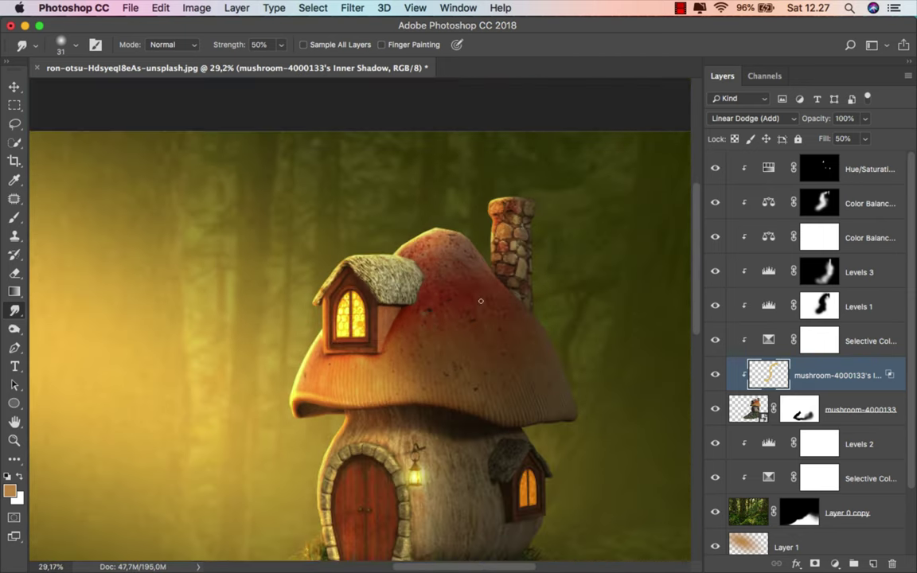
{"action": "scroll", "coordinate": [445, 334], "scroll_direction": "up", "scroll_amount": 1}
{"action": "scroll", "coordinate": [358, 382], "scroll_direction": "down", "scroll_amount": 1}
{"action": "scroll", "coordinate": [291, 418], "scroll_direction": "up", "scroll_amount": 4}
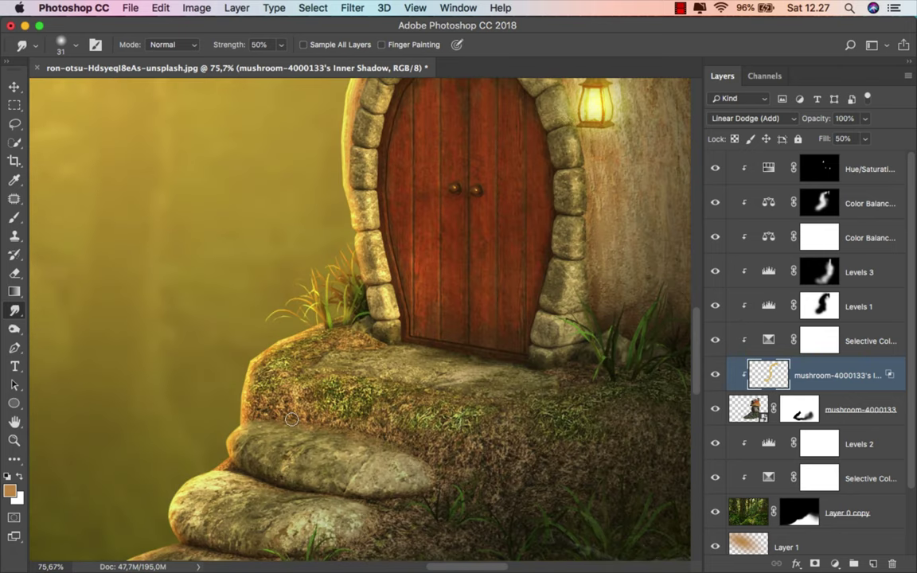
{"action": "scroll", "coordinate": [291, 418], "scroll_direction": "up", "scroll_amount": 1}
{"action": "key", "text": "bracketright"}
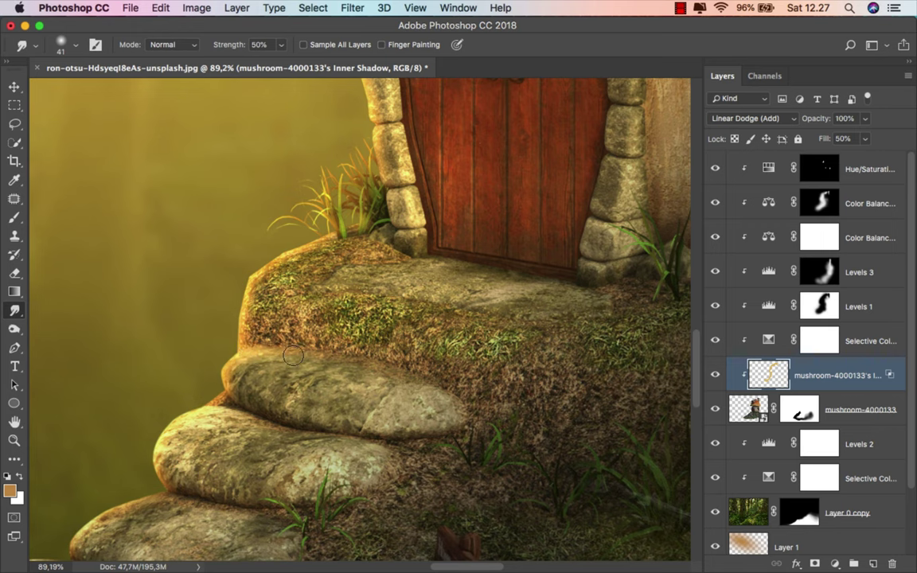
Toggle the glow layer to compare, then target the Hue/Saturation mask.
{"action": "scroll", "coordinate": [293, 356], "scroll_direction": "down", "scroll_amount": 3}
{"action": "scroll", "coordinate": [271, 342], "scroll_direction": "down", "scroll_amount": 3}
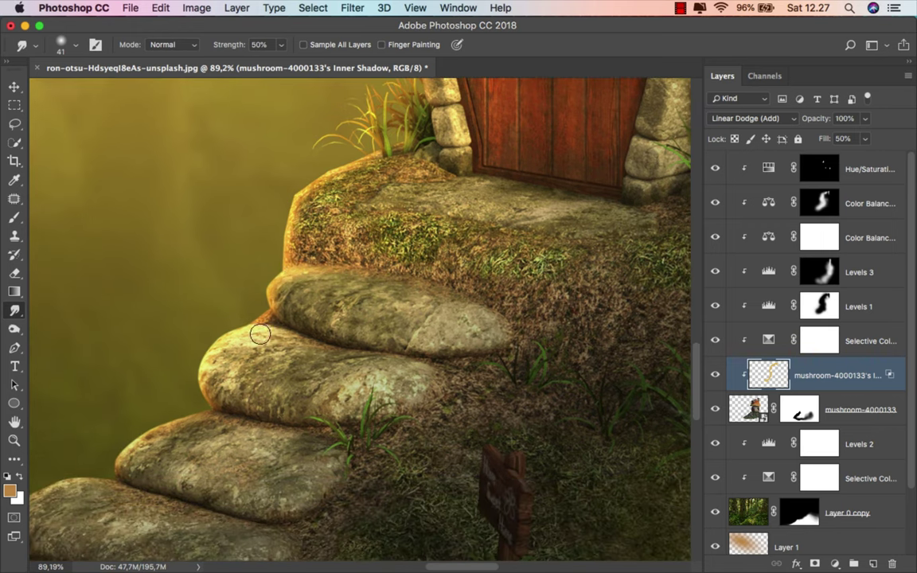
{"action": "scroll", "coordinate": [263, 335], "scroll_direction": "down", "scroll_amount": 3}
{"action": "scroll", "coordinate": [287, 338], "scroll_direction": "left", "scroll_amount": 3}
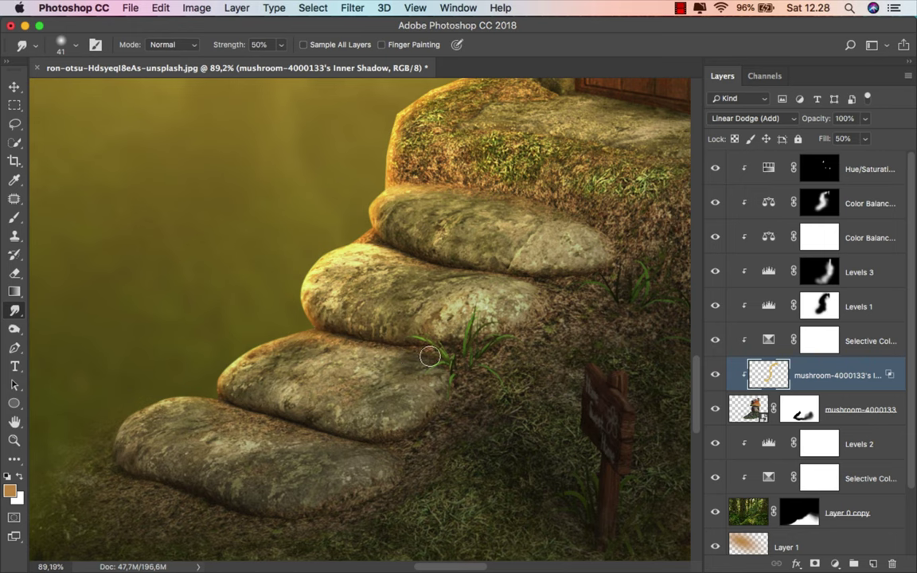
{"action": "scroll", "coordinate": [296, 333], "scroll_direction": "down", "scroll_amount": 2}
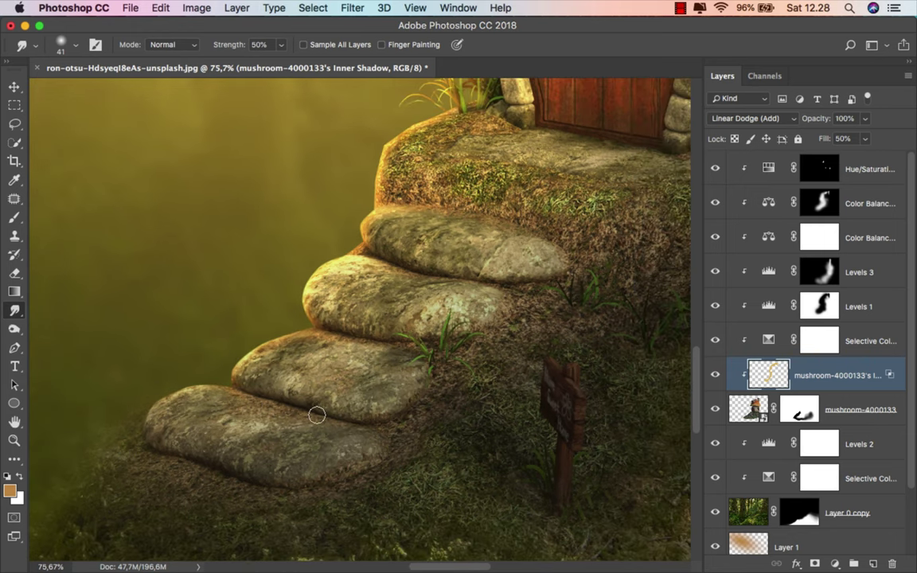
{"action": "scroll", "coordinate": [298, 366], "scroll_direction": "down", "scroll_amount": 3}
{"action": "scroll", "coordinate": [423, 337], "scroll_direction": "down", "scroll_amount": 2}
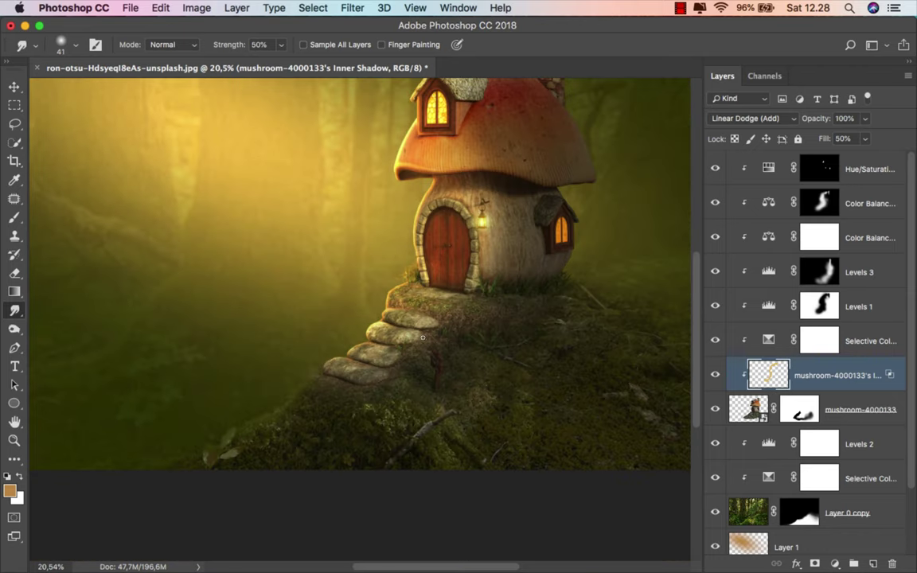
{"action": "scroll", "coordinate": [422, 337], "scroll_direction": "down", "scroll_amount": 1}
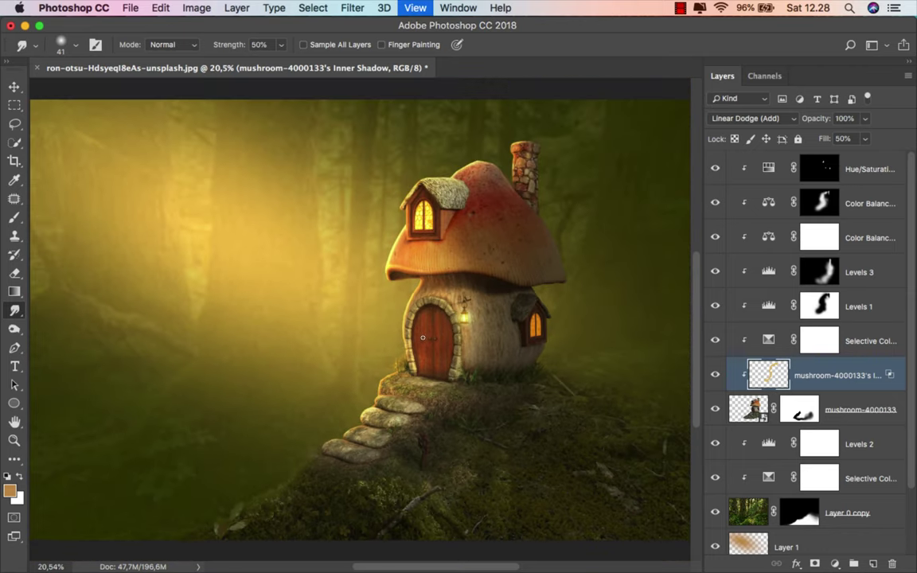
{"action": "left_click", "coordinate": [716, 377]}
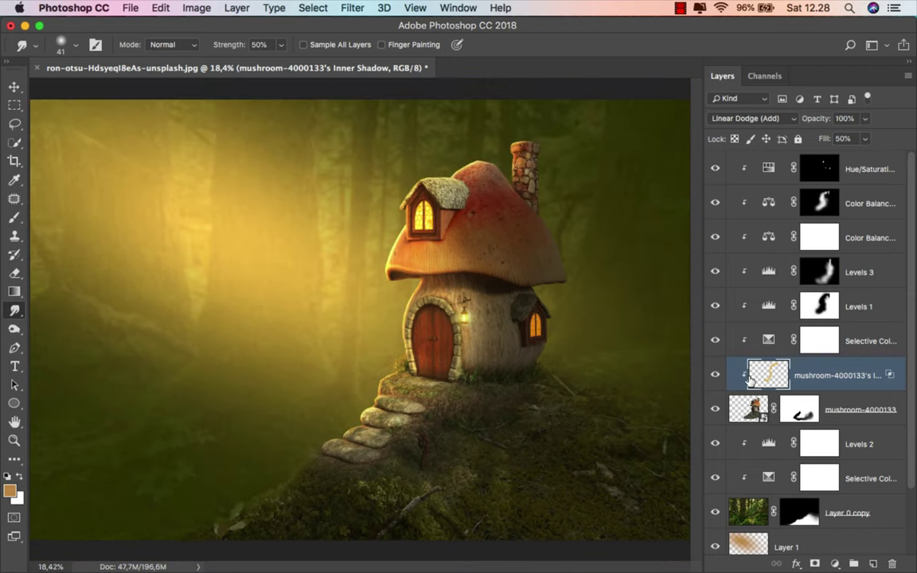
{"action": "left_click", "coordinate": [872, 169]}
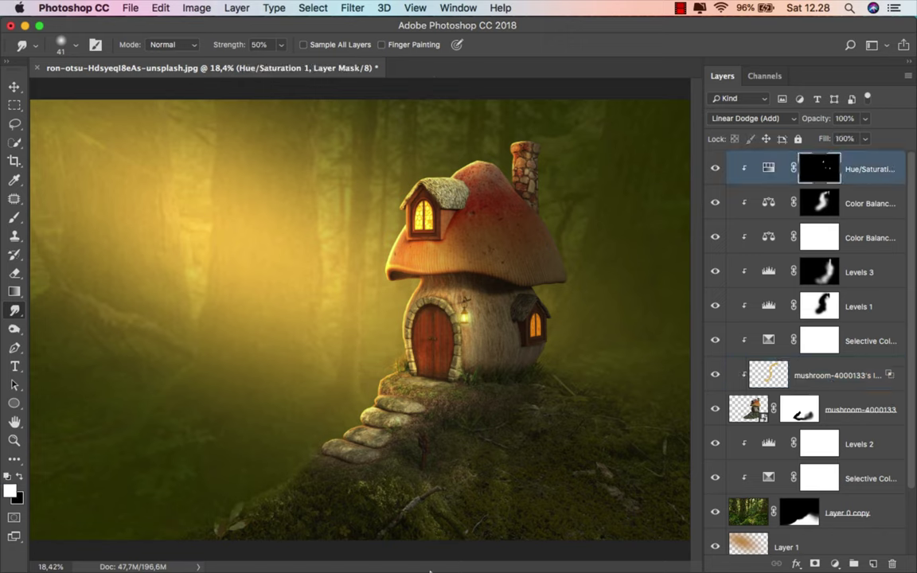
Place the girl image into the composite and flip her horizontally.
{"action": "left_click", "coordinate": [324, 543]}
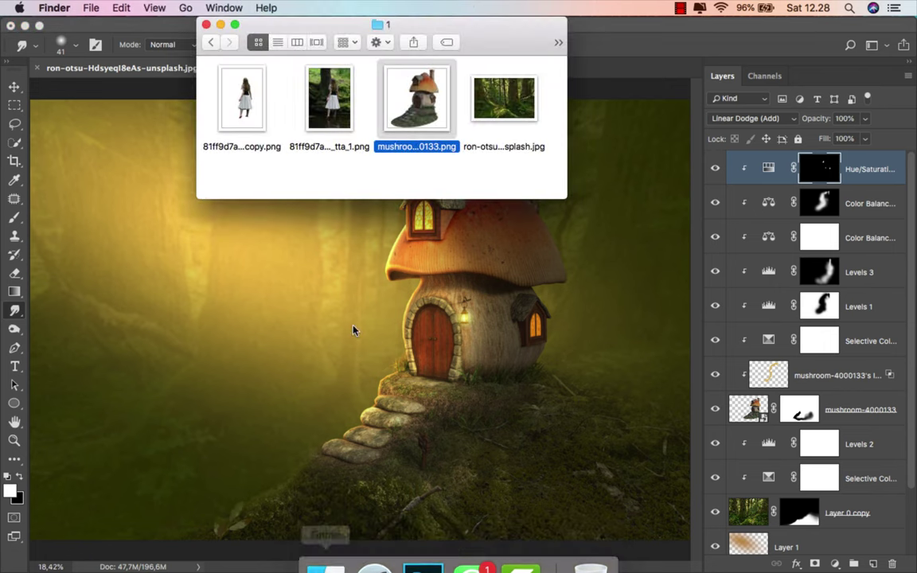
{"action": "left_click_drag", "start_coordinate": [249, 116], "coordinate": [404, 316]}
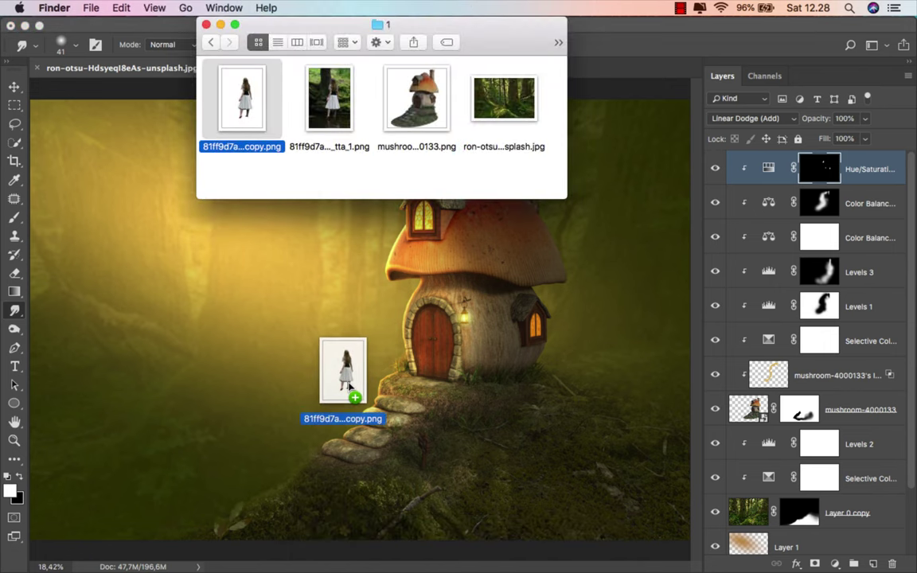
{"action": "right_click", "coordinate": [390, 294]}
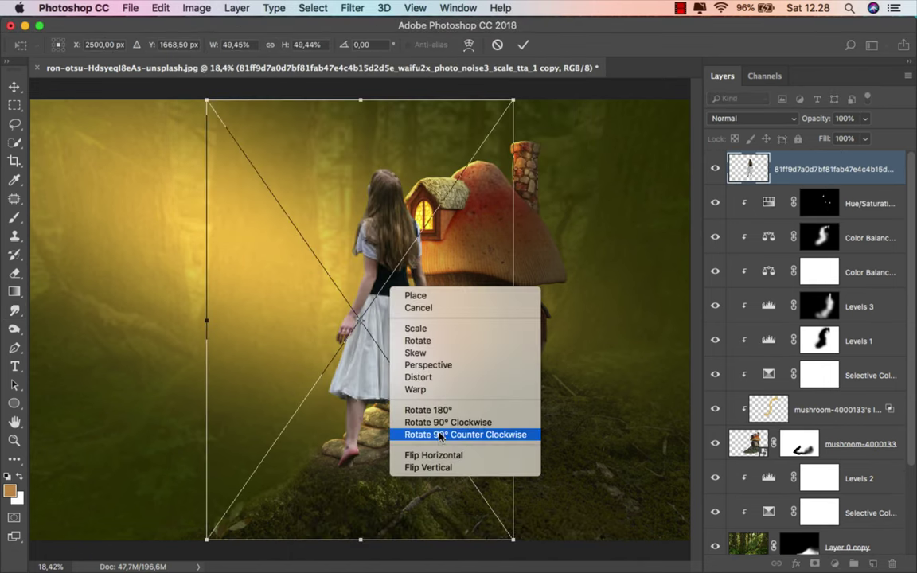
{"action": "left_click", "coordinate": [441, 513]}
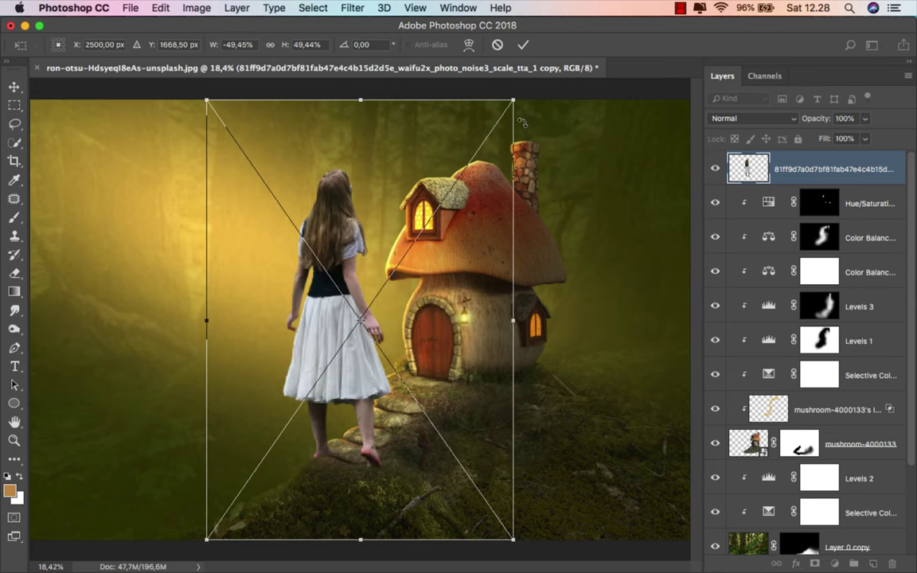
Scale the girl to about 19% and position her on the stone steps by the door.
{"action": "left_click_drag", "start_coordinate": [514, 101], "coordinate": [404, 182]}
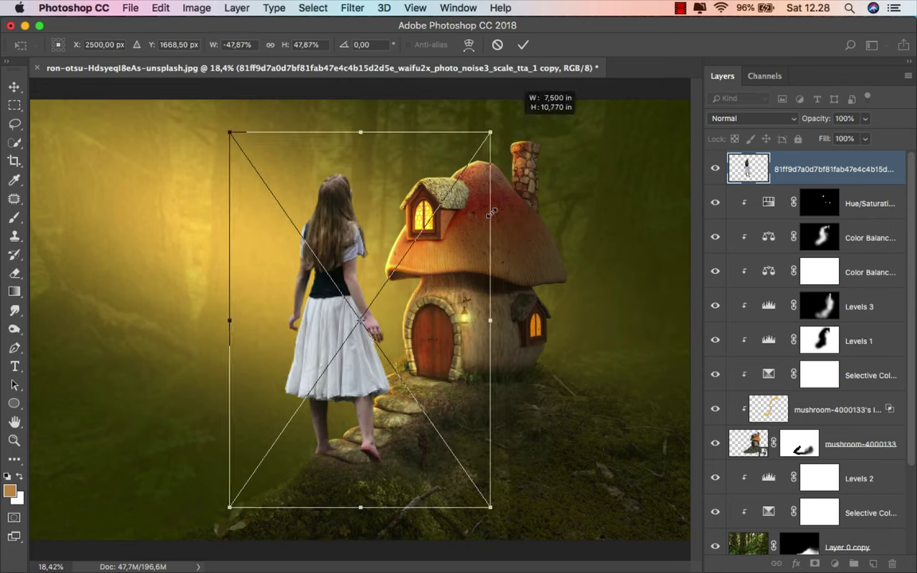
{"action": "left_click_drag", "start_coordinate": [368, 287], "coordinate": [430, 340]}
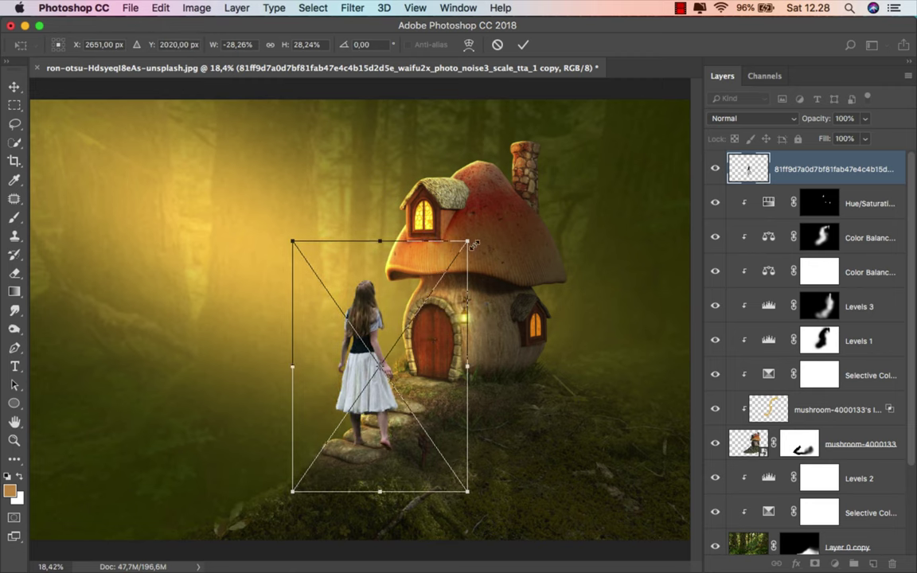
{"action": "left_click_drag", "start_coordinate": [466, 234], "coordinate": [444, 272]}
{"action": "left_click_drag", "start_coordinate": [418, 327], "coordinate": [415, 334]}
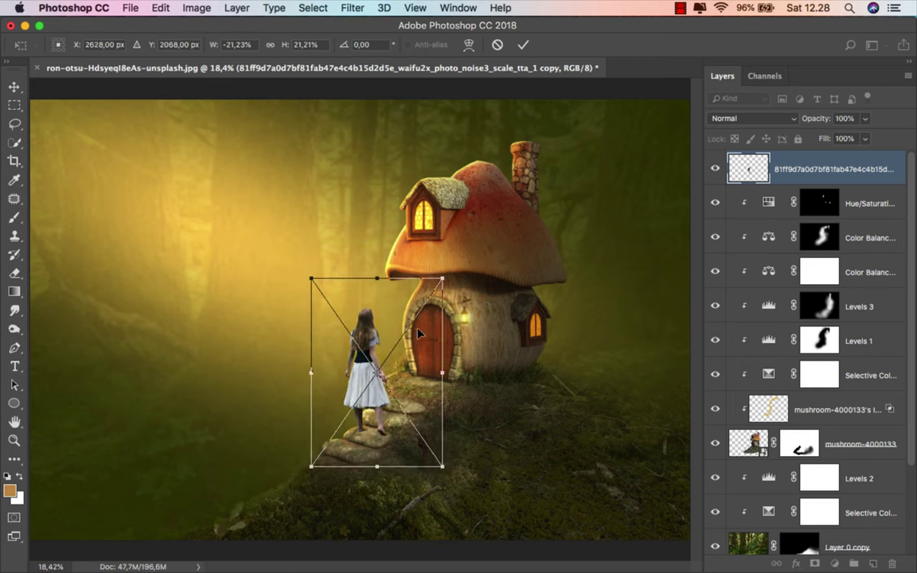
{"action": "mouse_move", "coordinate": [442, 280]}
{"action": "left_mouse_down"}
{"action": "mouse_move", "coordinate": [431, 292]}
{"action": "mouse_move", "coordinate": [362, 305]}
{"action": "left_mouse_up"}
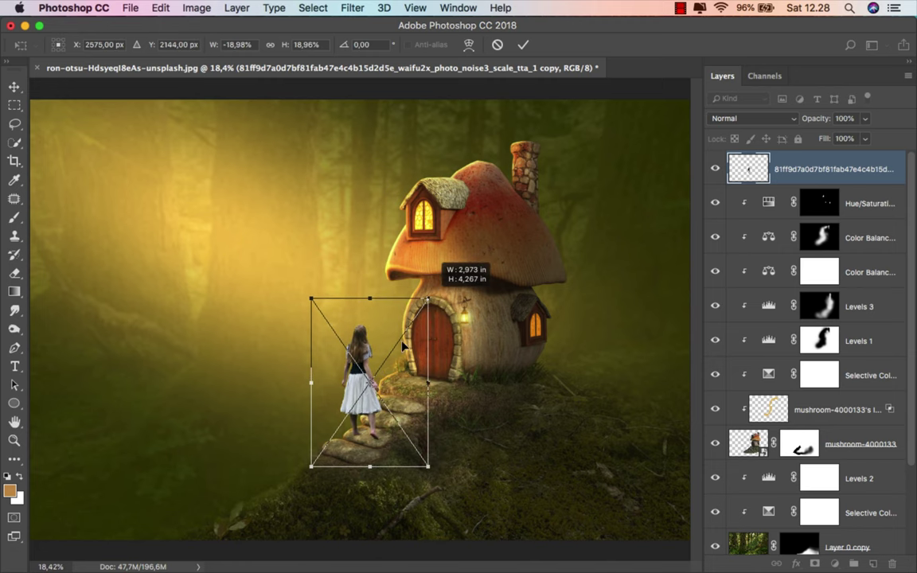
{"action": "scroll", "coordinate": [374, 350], "scroll_direction": "up", "scroll_amount": 5}
{"action": "left_click_drag", "start_coordinate": [369, 350], "coordinate": [379, 350]}
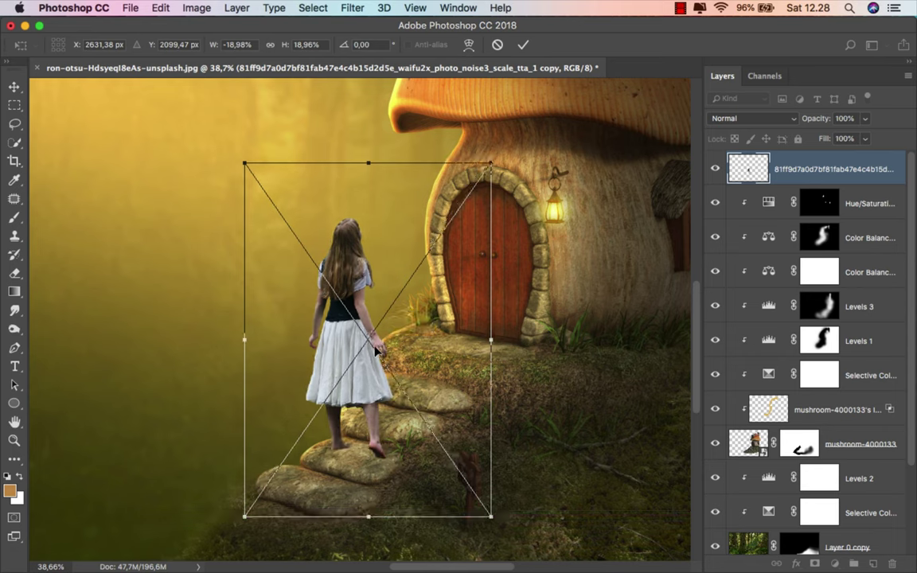
{"action": "key", "text": "Return"}
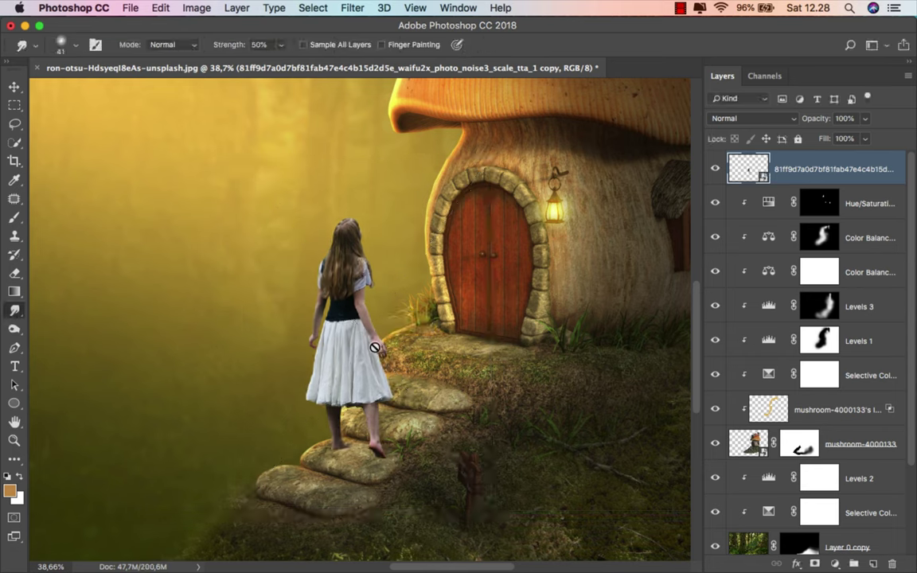
Zoom out to view the whole scene, zoom back in, and switch to the Move tool.
{"action": "scroll", "coordinate": [418, 336], "scroll_direction": "down", "scroll_amount": 2}
{"action": "scroll", "coordinate": [413, 334], "scroll_direction": "down", "scroll_amount": 3}
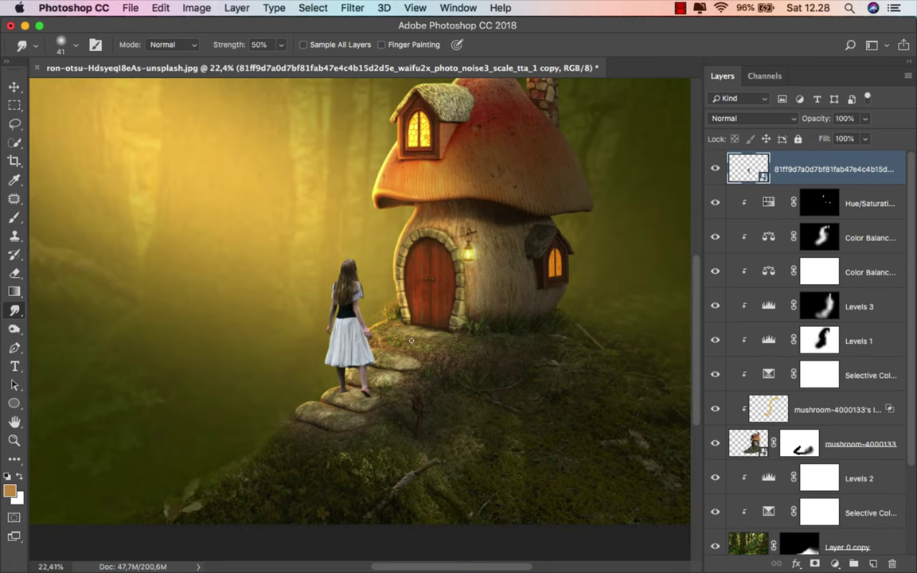
{"action": "scroll", "coordinate": [409, 336], "scroll_direction": "up", "scroll_amount": 4}
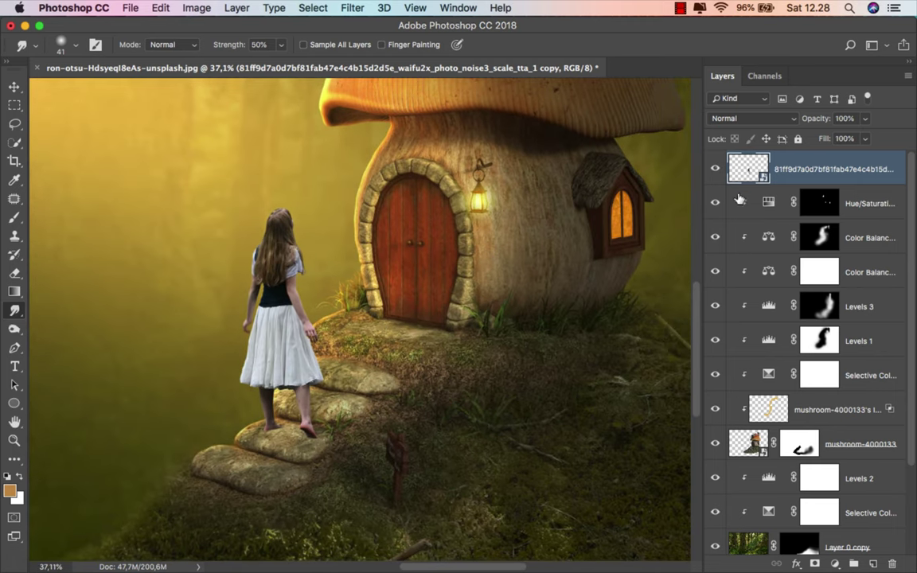
{"action": "key", "text": "v"}
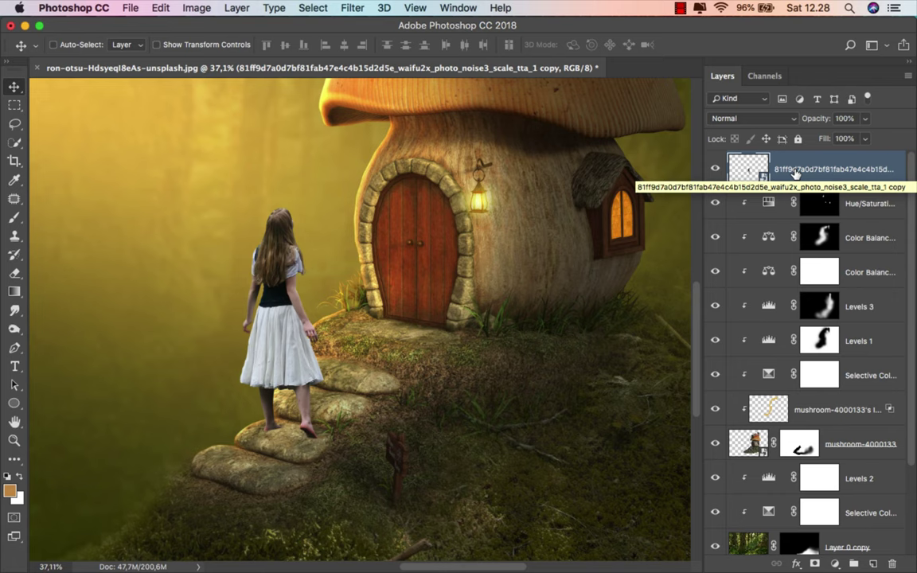
Add a Levels adjustment clipped to the girl, with white output lowered to 132.
{"action": "left_click", "coordinate": [834, 563]}
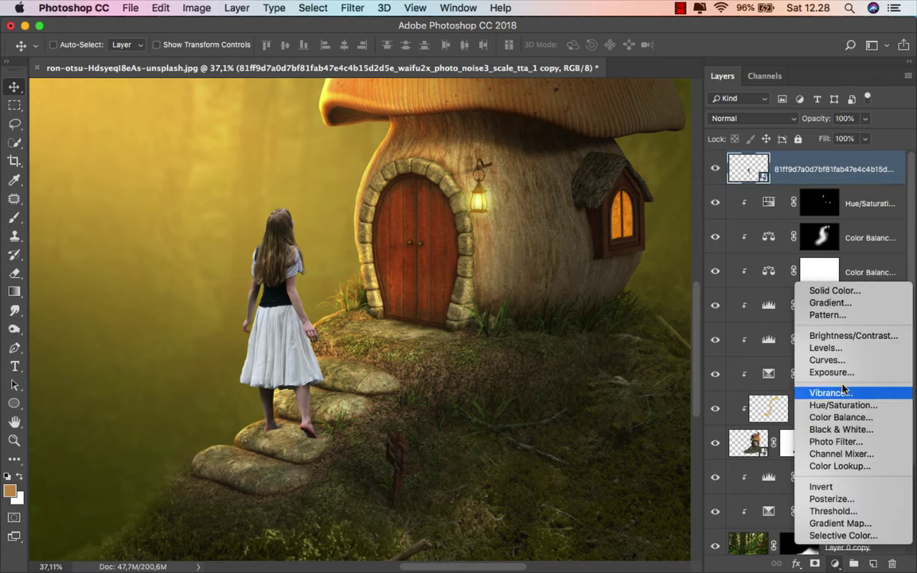
{"action": "left_click", "coordinate": [825, 348]}
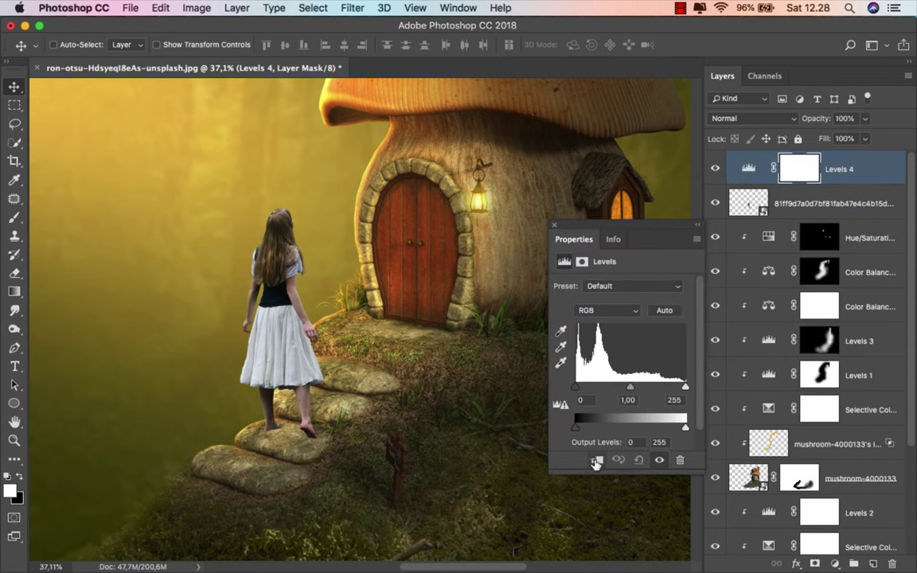
{"action": "left_click", "coordinate": [595, 461]}
{"action": "left_click_drag", "start_coordinate": [684, 430], "coordinate": [632, 428]}
{"action": "left_click", "coordinate": [553, 227]}
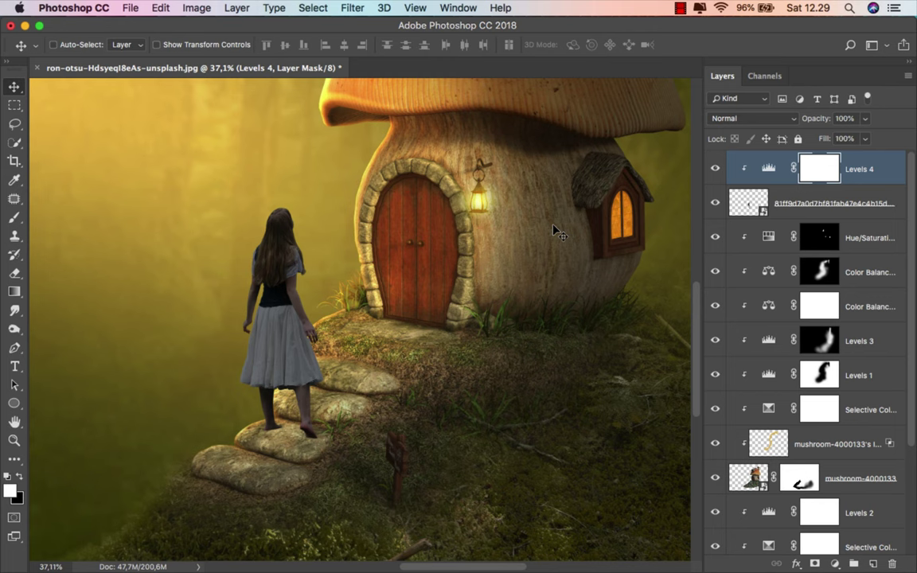
Switch to the Brush tool from the painting tools.
{"action": "scroll", "coordinate": [318, 238], "scroll_direction": "up", "scroll_amount": 5}
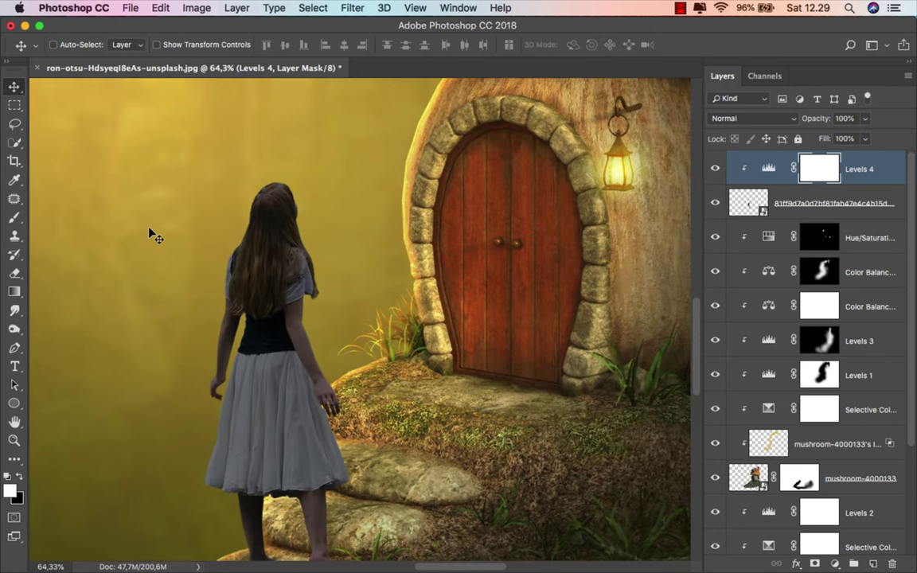
{"action": "right_click", "coordinate": [14, 218]}
{"action": "left_click", "coordinate": [89, 212]}
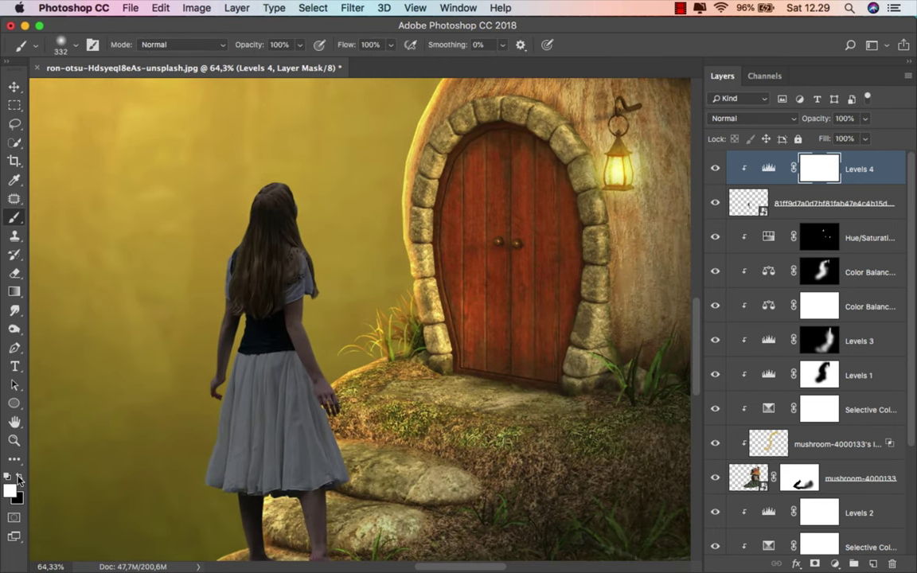
With a black 51 px brush, paint the Levels 4 mask along the girl's left edge and legs.
{"action": "key", "text": "x"}
{"action": "key", "text": "bracketleft"}
{"action": "key", "text": "bracketleft"}
{"action": "key", "text": "bracketleft"}
{"action": "key", "text": "bracketleft"}
{"action": "key", "text": "bracketleft"}
{"action": "key", "text": "bracketleft"}
{"action": "key", "text": "bracketleft"}
{"action": "key", "text": "bracketleft"}
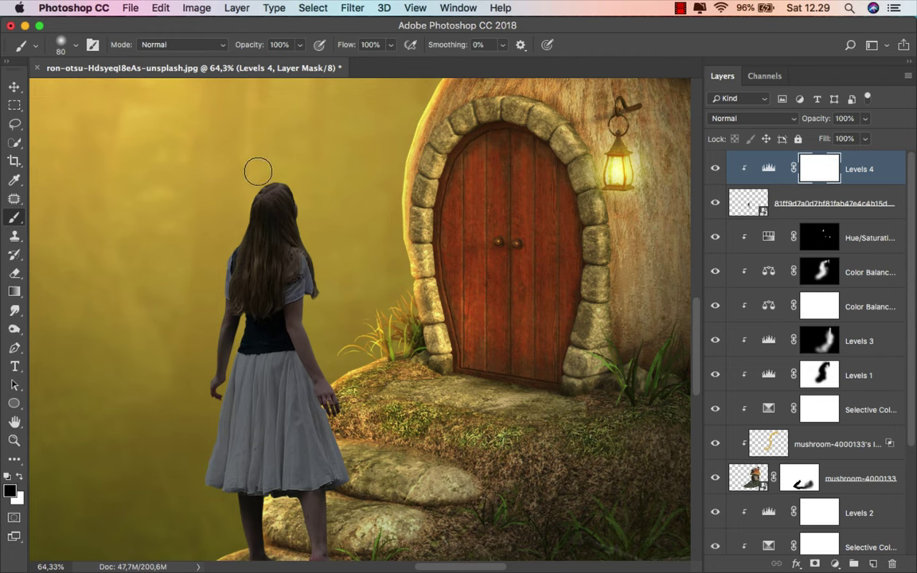
{"action": "scroll", "coordinate": [265, 193], "scroll_direction": "up", "scroll_amount": 3}
{"action": "left_click_drag", "start_coordinate": [221, 257], "coordinate": [214, 256]}
{"action": "scroll", "coordinate": [217, 256], "scroll_direction": "up", "scroll_amount": 2}
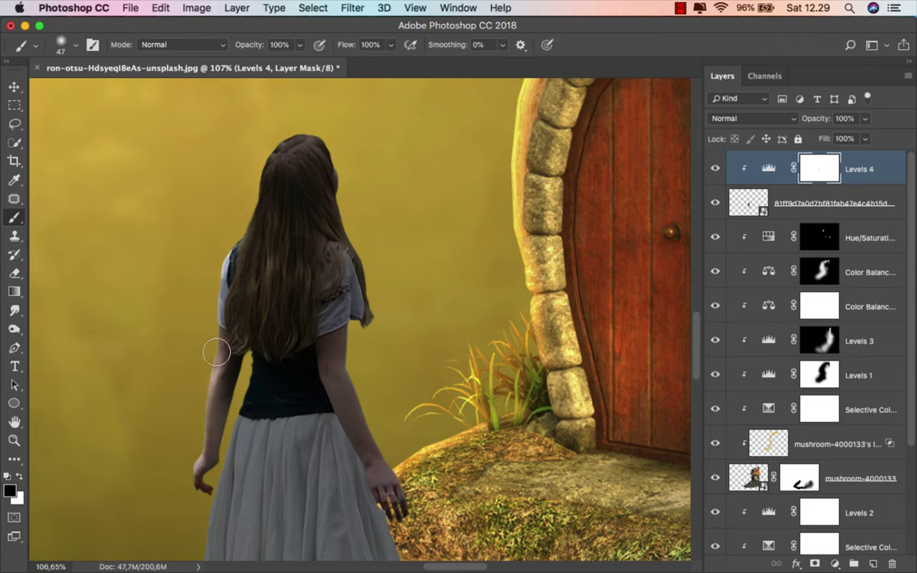
{"action": "scroll", "coordinate": [221, 238], "scroll_direction": "down", "scroll_amount": 2}
{"action": "scroll", "coordinate": [235, 211], "scroll_direction": "up", "scroll_amount": 3}
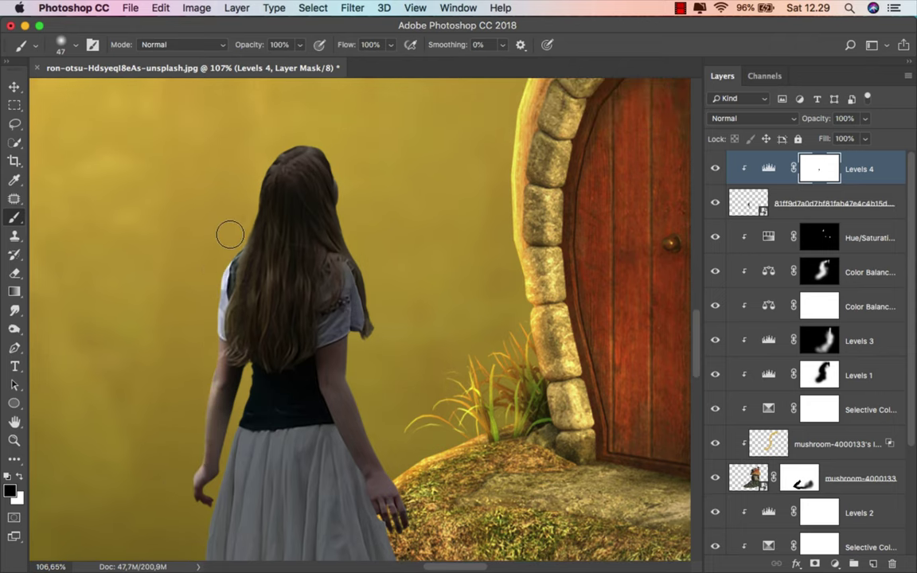
{"action": "scroll", "coordinate": [307, 260], "scroll_direction": "down", "scroll_amount": 5}
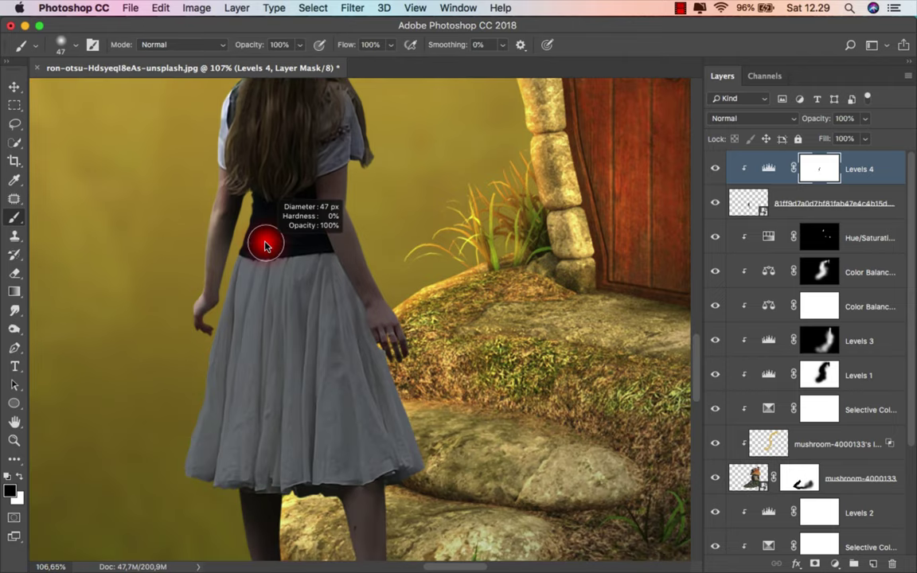
{"action": "mouse_move", "coordinate": [262, 241]}
{"action": "left_mouse_down"}
{"action": "mouse_move", "coordinate": [256, 205]}
{"action": "mouse_move", "coordinate": [223, 356]}
{"action": "mouse_move", "coordinate": [169, 459]}
{"action": "left_mouse_up"}
{"action": "scroll", "coordinate": [183, 477], "scroll_direction": "down", "scroll_amount": 3}
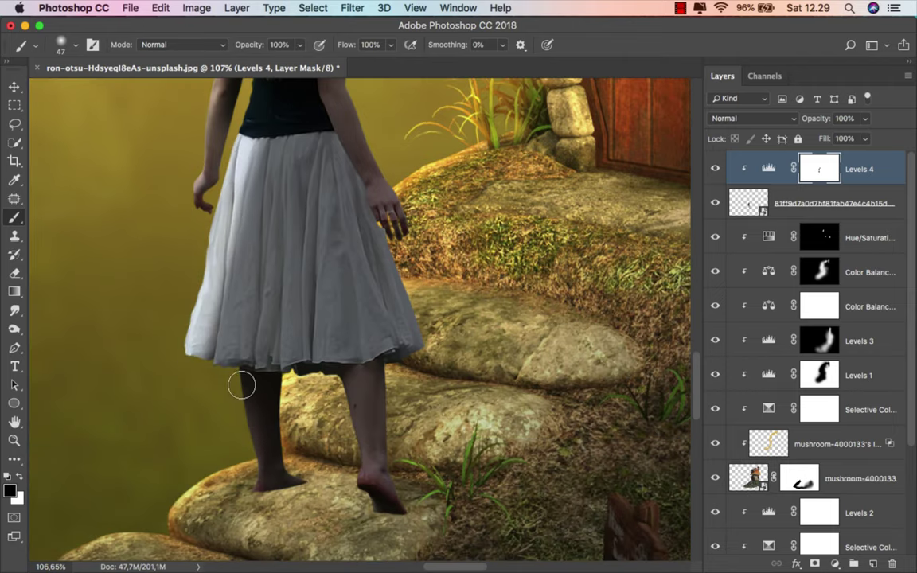
{"action": "left_click_drag", "start_coordinate": [242, 406], "coordinate": [223, 449]}
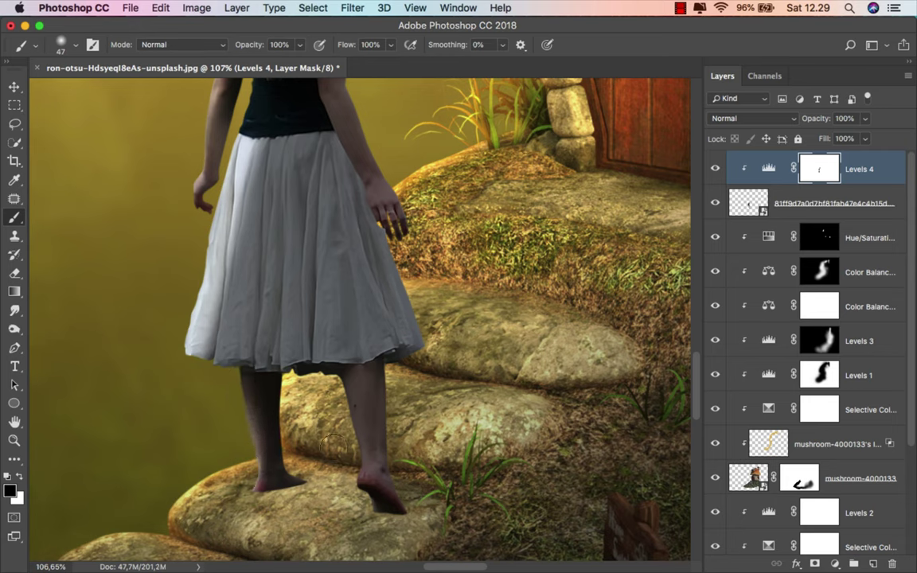
{"action": "left_click_drag", "start_coordinate": [350, 354], "coordinate": [352, 458]}
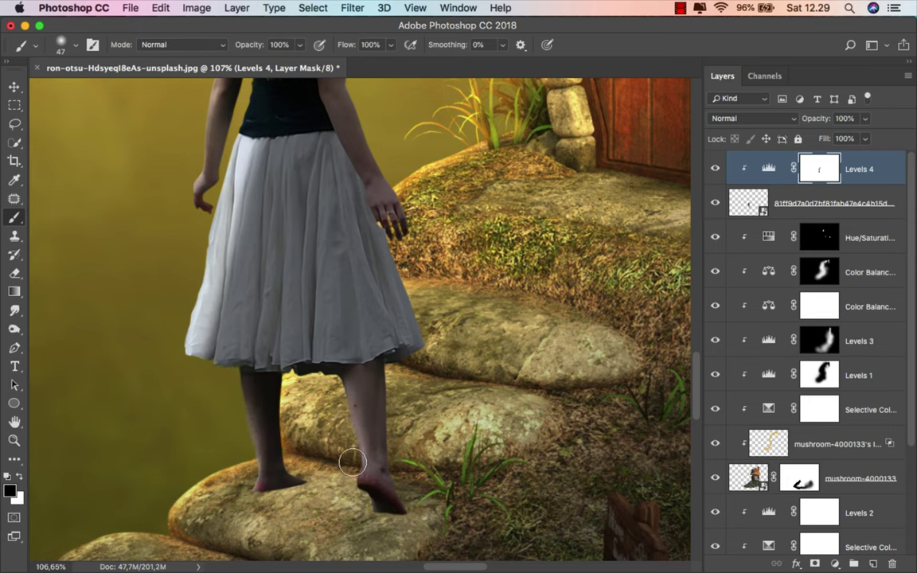
At 23% opacity, paint the mask over the skirt and hair with brushes of 139 and 178 px.
{"action": "scroll", "coordinate": [359, 391], "scroll_direction": "up", "scroll_amount": 3}
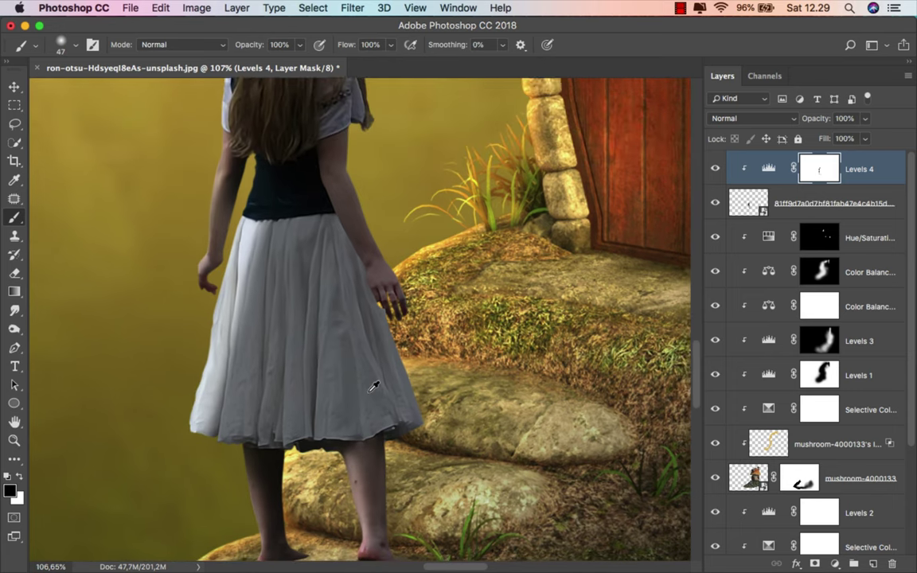
{"action": "left_click", "coordinate": [299, 45]}
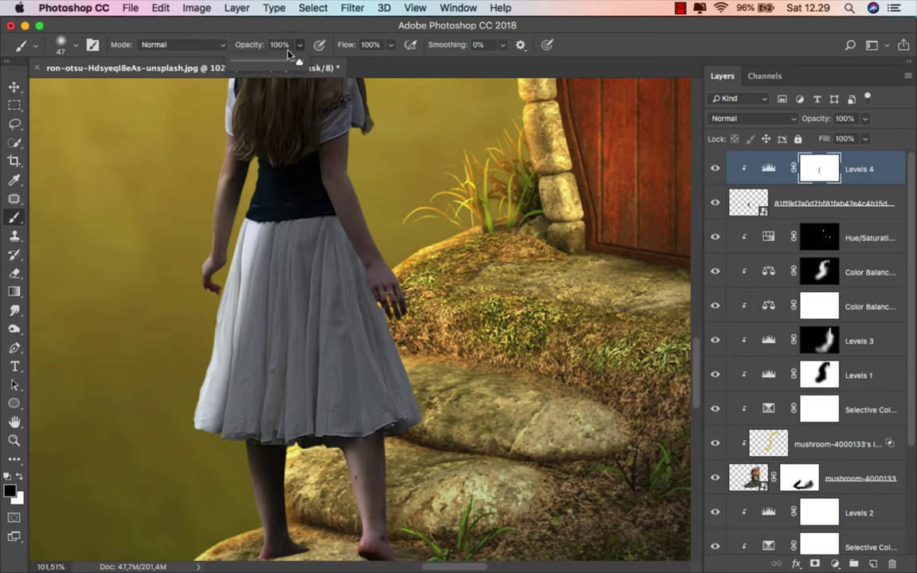
{"action": "left_click", "coordinate": [249, 63]}
{"action": "key", "text": "bracketright"}
{"action": "key", "text": "bracketright"}
{"action": "key", "text": "bracketright"}
{"action": "mouse_move", "coordinate": [280, 237]}
{"action": "left_mouse_down"}
{"action": "mouse_move", "coordinate": [231, 404]}
{"action": "mouse_move", "coordinate": [282, 229]}
{"action": "mouse_move", "coordinate": [333, 321]}
{"action": "left_mouse_up"}
{"action": "scroll", "coordinate": [337, 373], "scroll_direction": "up", "scroll_amount": 2}
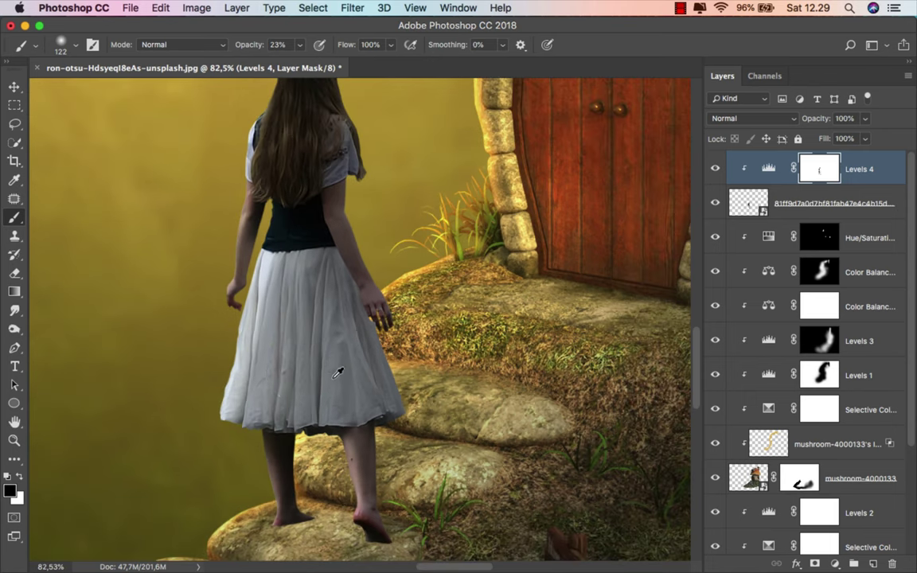
{"action": "left_click_drag", "start_coordinate": [266, 262], "coordinate": [277, 262]}
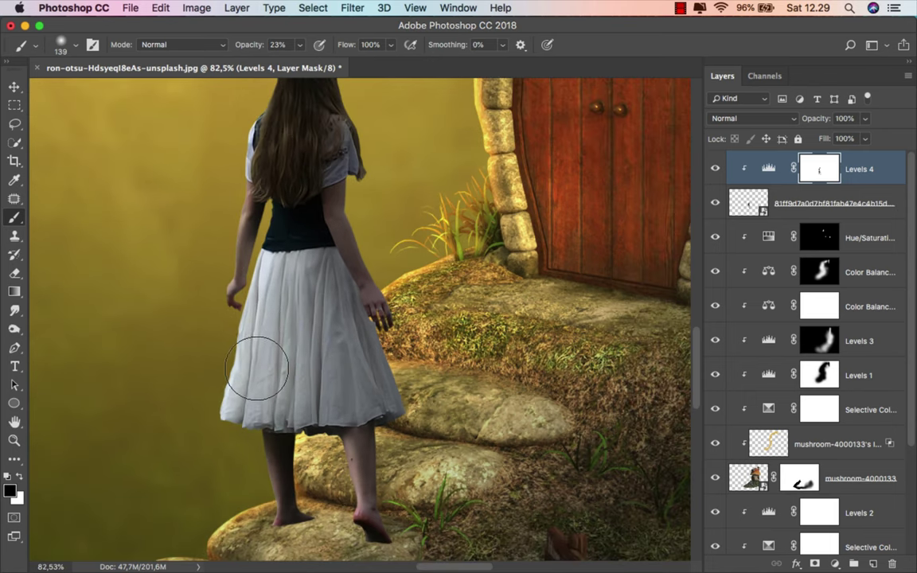
{"action": "left_click_drag", "start_coordinate": [257, 368], "coordinate": [288, 455]}
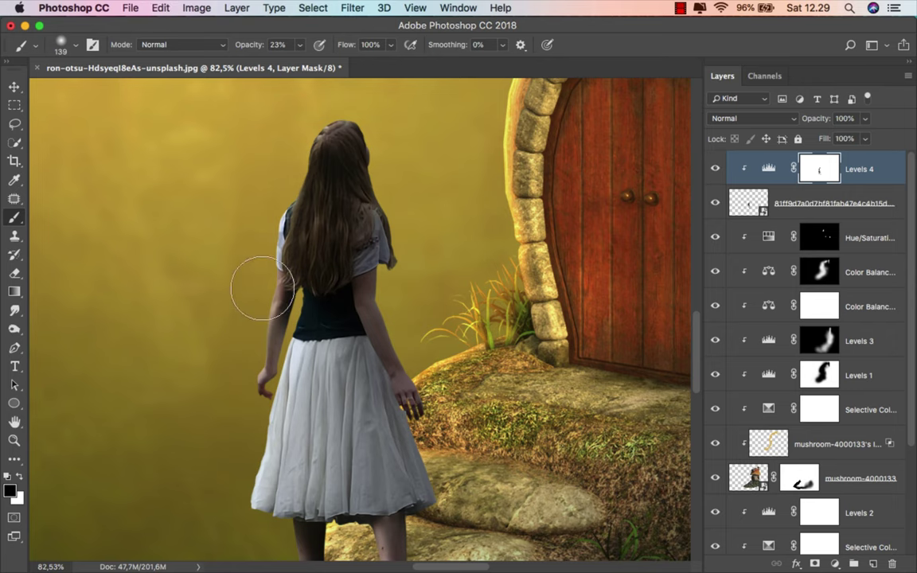
{"action": "left_click_drag", "start_coordinate": [286, 198], "coordinate": [306, 198]}
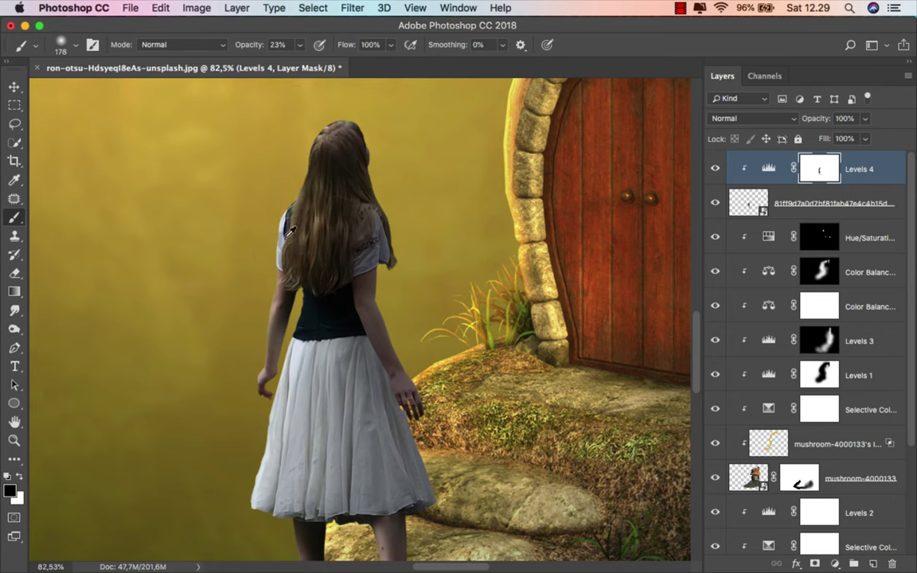
{"action": "scroll", "coordinate": [291, 230], "scroll_direction": "down", "scroll_amount": 5}
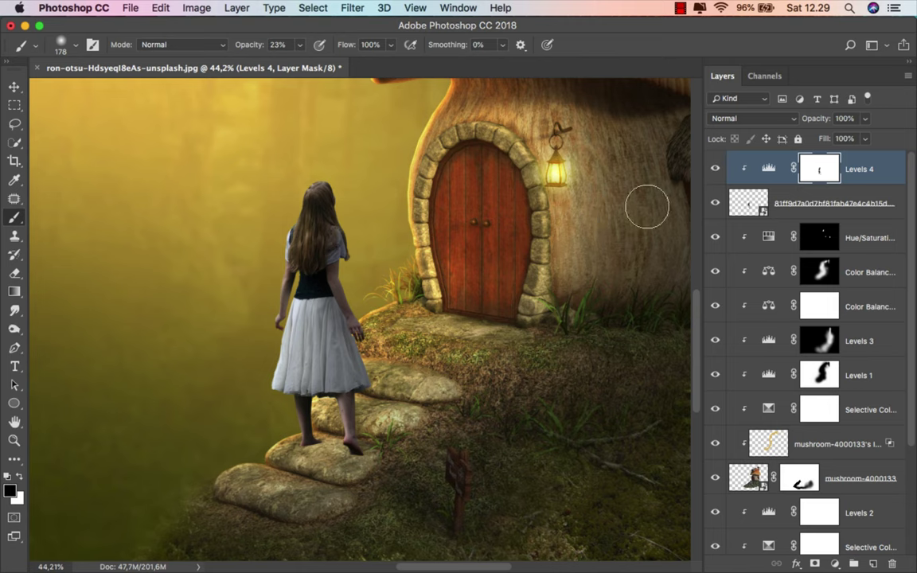
{"action": "key", "text": "super+0"}
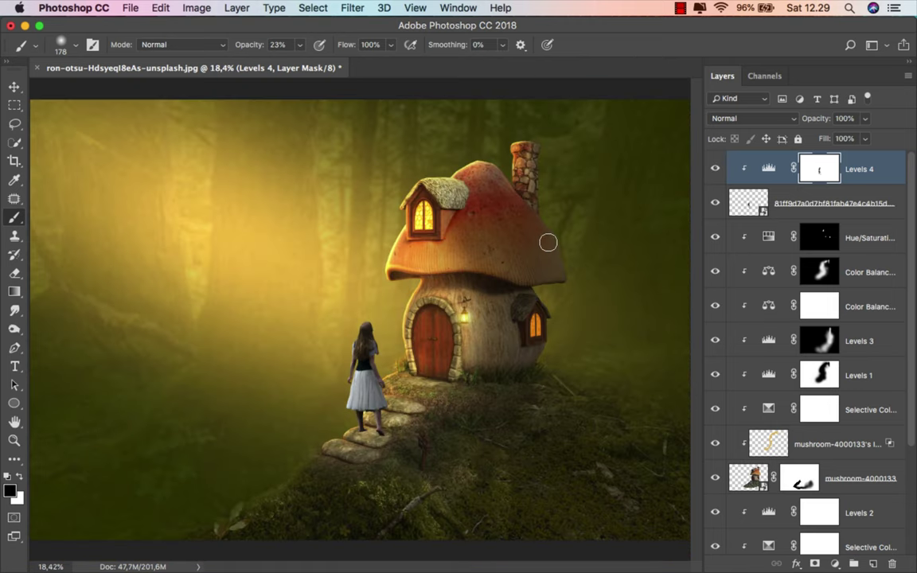
{"action": "key", "text": "super+2"}
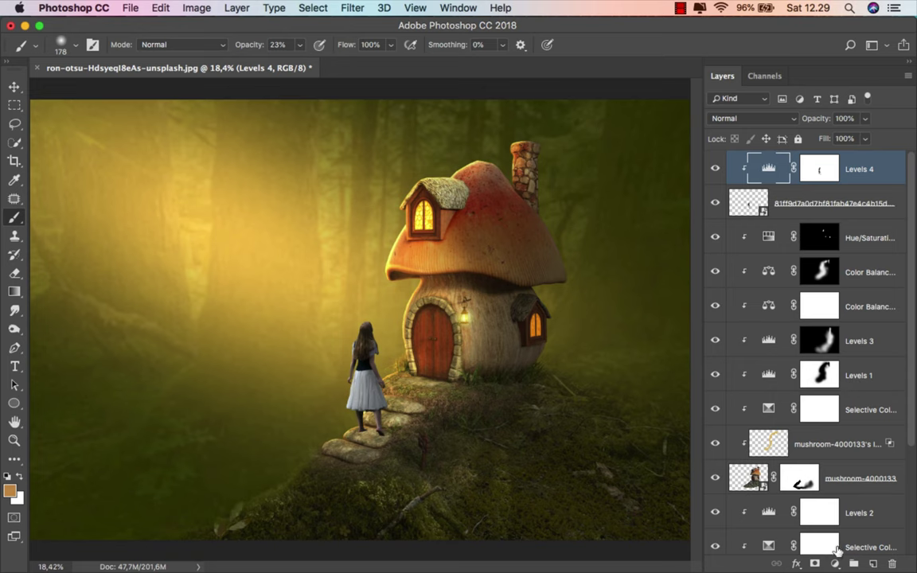
Add a clipped Color Balance layer with midtones Red +14 and Yellow -34.
{"action": "left_click", "coordinate": [834, 563]}
{"action": "left_click", "coordinate": [816, 429]}
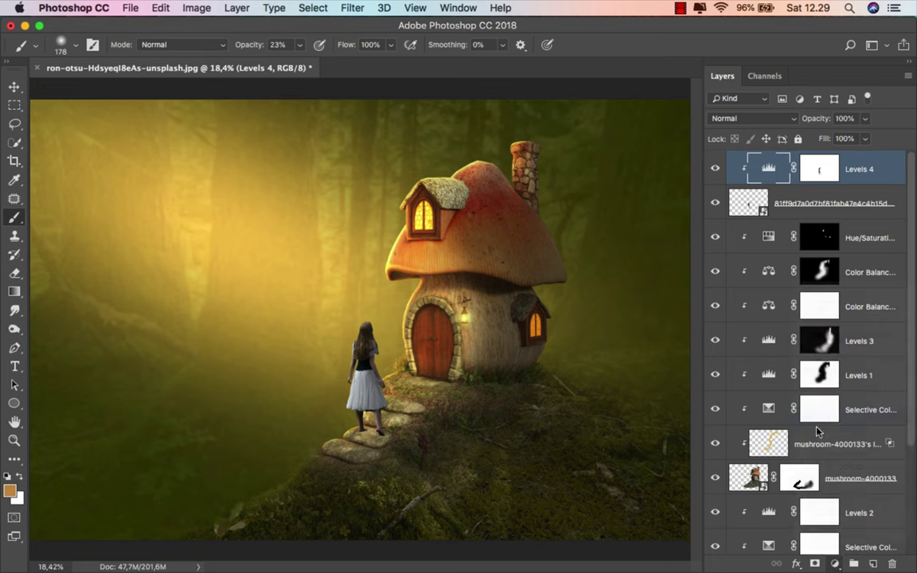
{"action": "scroll", "coordinate": [402, 365], "scroll_direction": "up", "scroll_amount": 4}
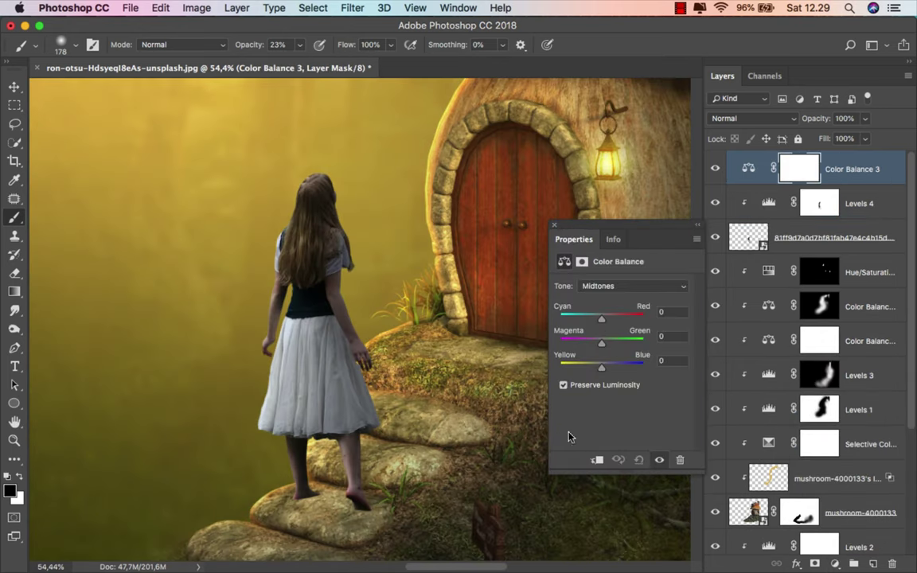
{"action": "left_click", "coordinate": [595, 461]}
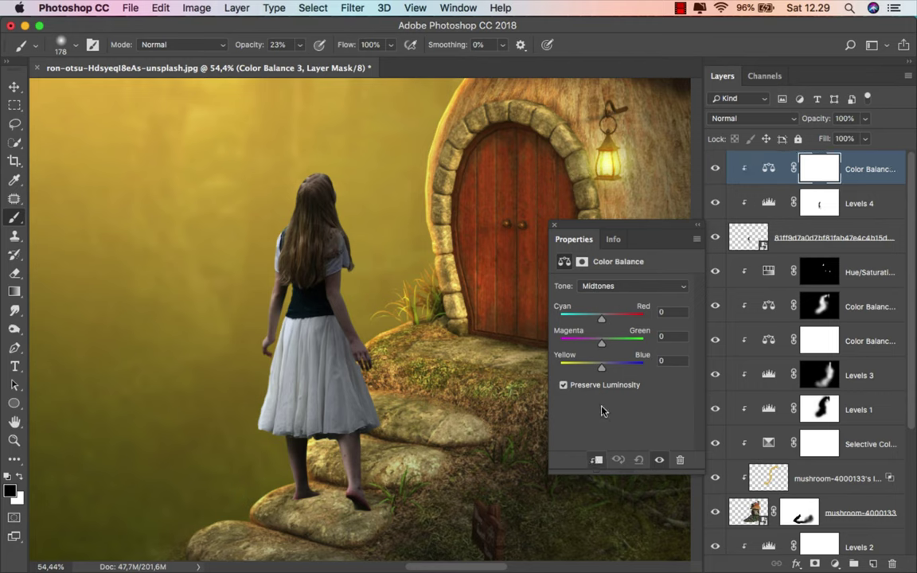
{"action": "left_click_drag", "start_coordinate": [601, 363], "coordinate": [586, 373]}
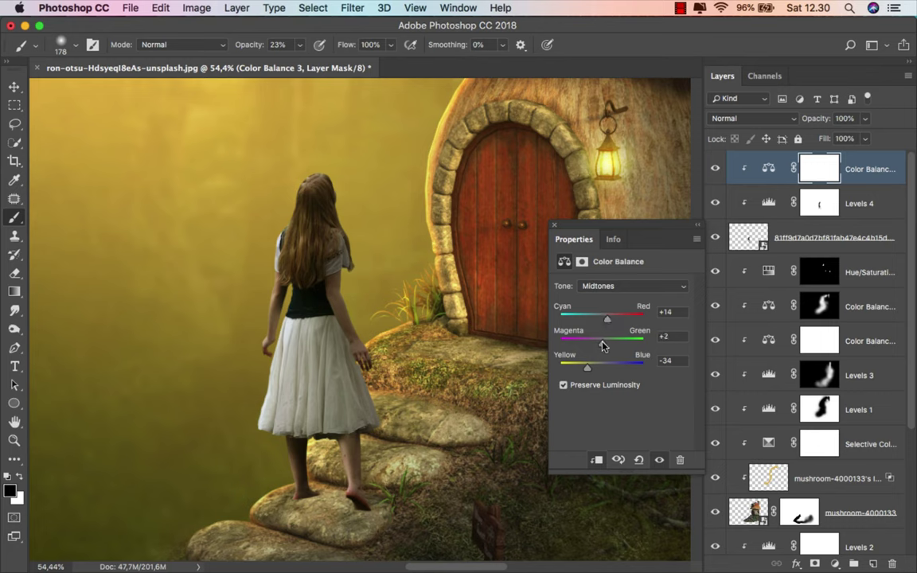
Set Color Balance highlights to Red +12 and Yellow -10, then compare the effect on and off.
{"action": "left_click", "coordinate": [606, 286]}
{"action": "left_click", "coordinate": [621, 298]}
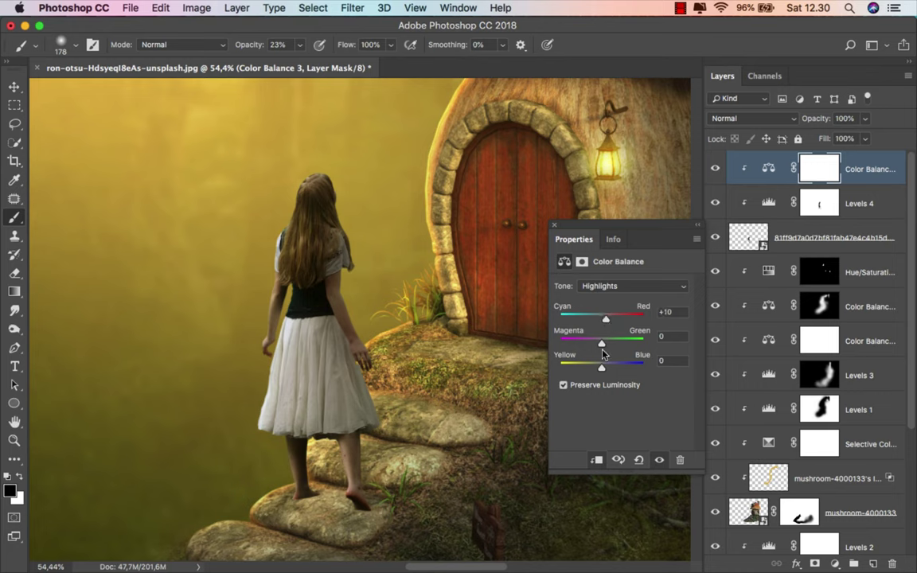
{"action": "left_click_drag", "start_coordinate": [601, 366], "coordinate": [596, 368]}
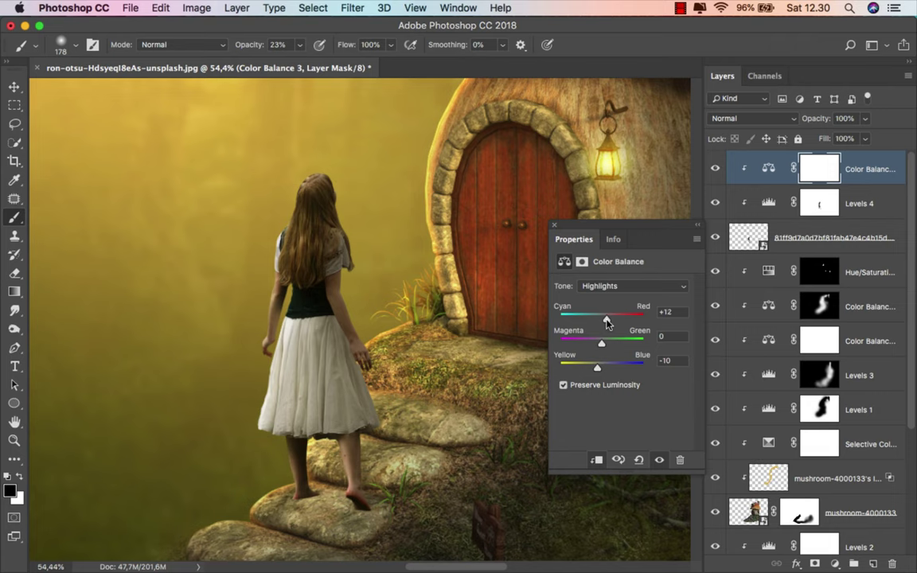
{"action": "left_click", "coordinate": [553, 226]}
{"action": "left_click", "coordinate": [713, 168]}
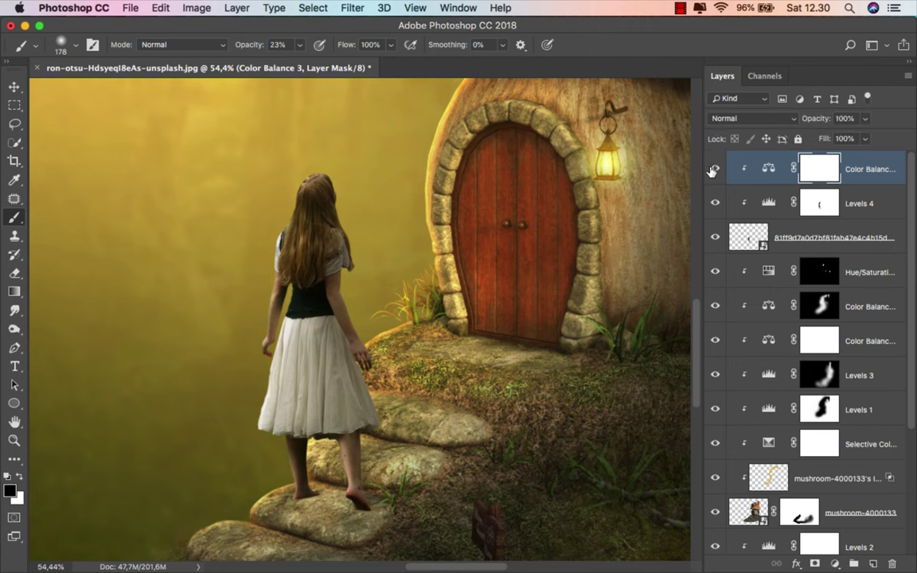
Open the girl layer's Blending Options and enable a Linear Dodge Inner Shadow.
{"action": "left_click", "coordinate": [800, 233]}
{"action": "right_click", "coordinate": [788, 233]}
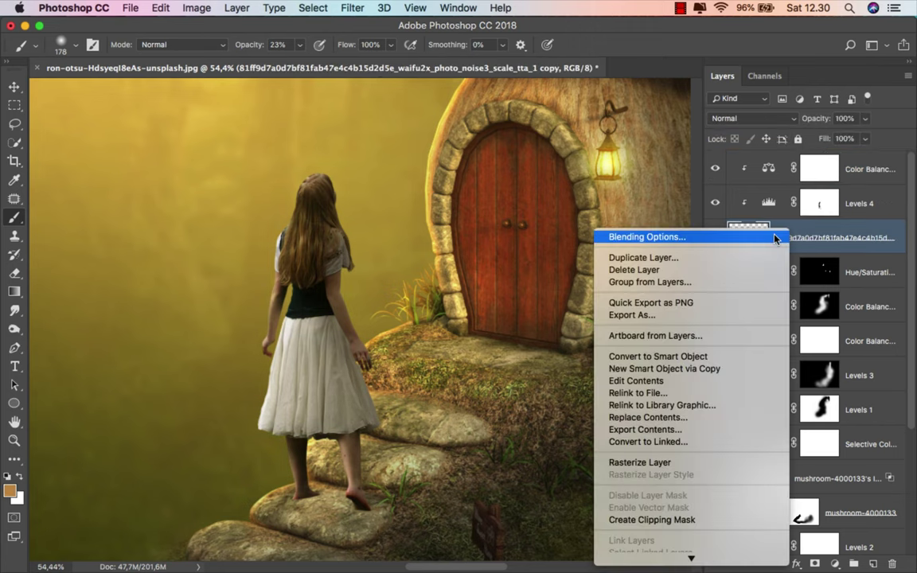
{"action": "left_click", "coordinate": [716, 239]}
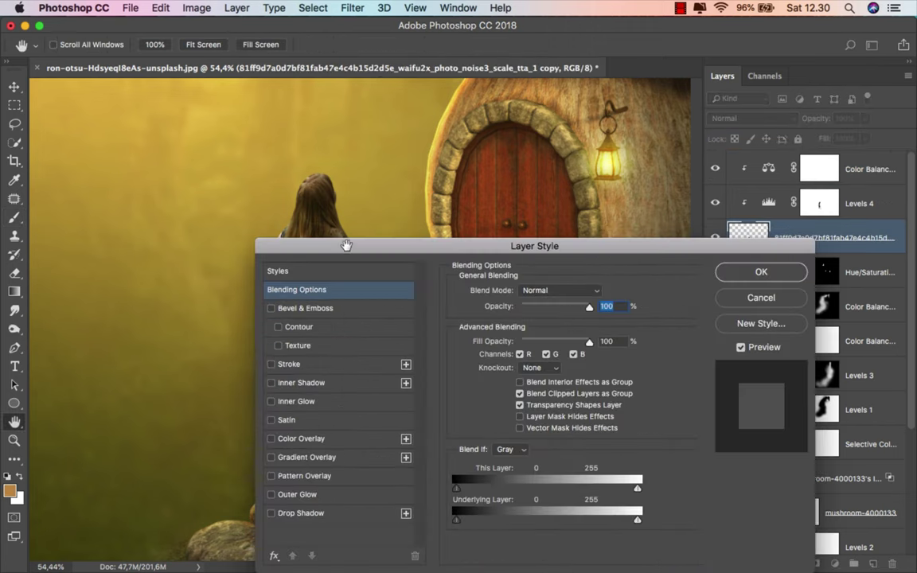
{"action": "left_click_drag", "start_coordinate": [346, 245], "coordinate": [524, 129]}
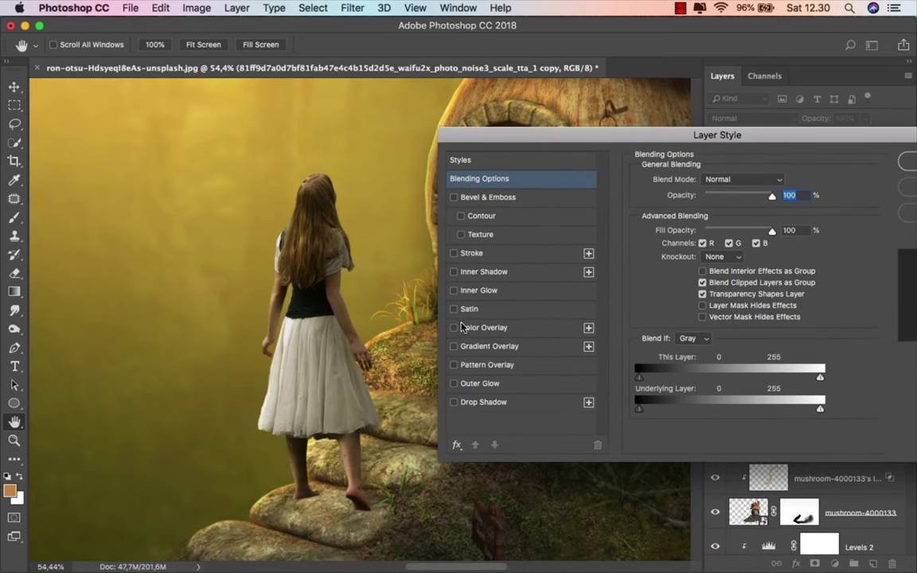
{"action": "left_click", "coordinate": [454, 272]}
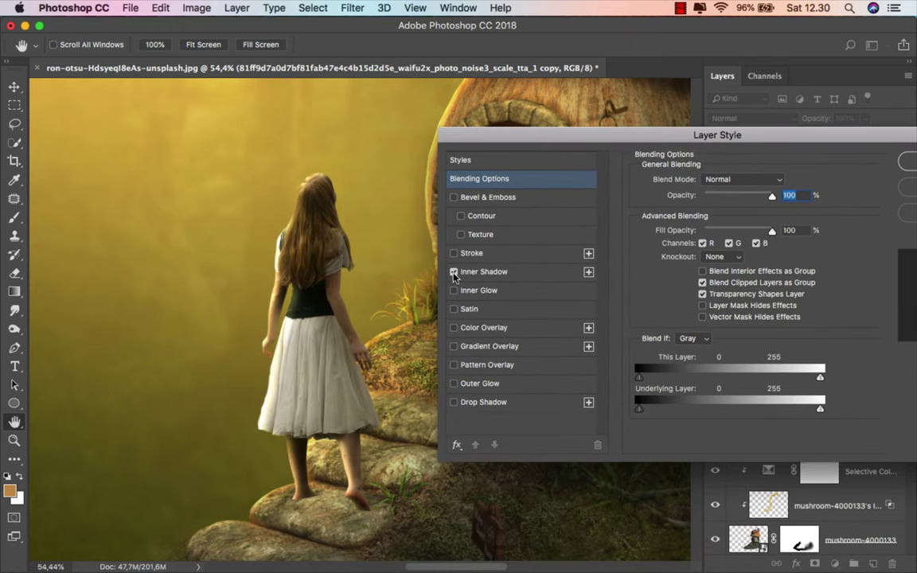
{"action": "scroll", "coordinate": [398, 298], "scroll_direction": "down", "scroll_amount": 3}
{"action": "left_click", "coordinate": [482, 273]}
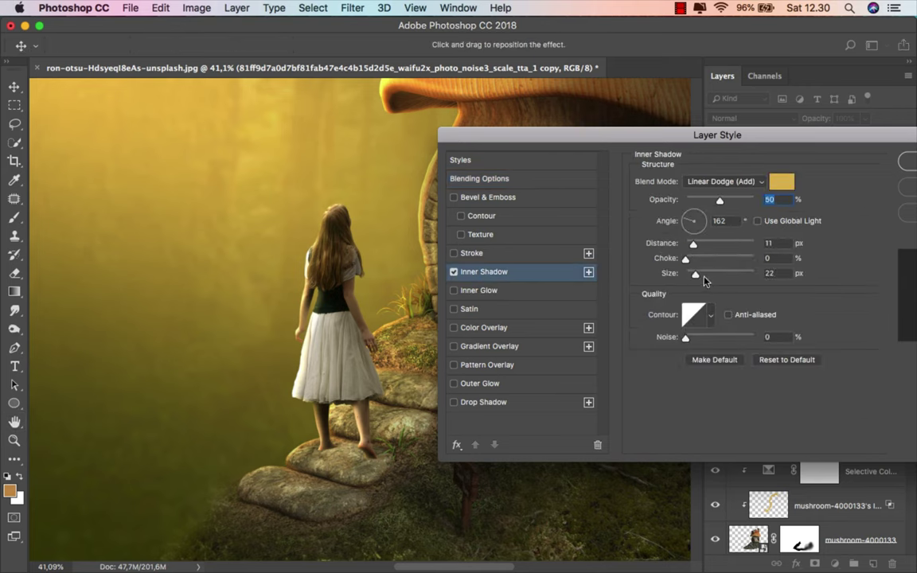
Set the inner shadow to distance 7 px, size 9 px and opacity 44%.
{"action": "left_click", "coordinate": [780, 272]}
{"action": "type", "text": "11"}
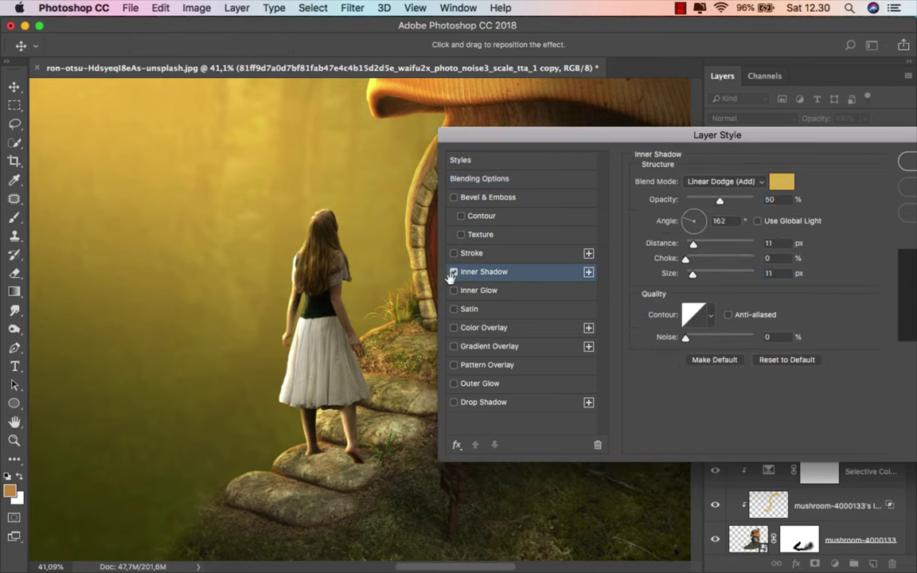
{"action": "left_click_drag", "start_coordinate": [692, 246], "coordinate": [691, 246]}
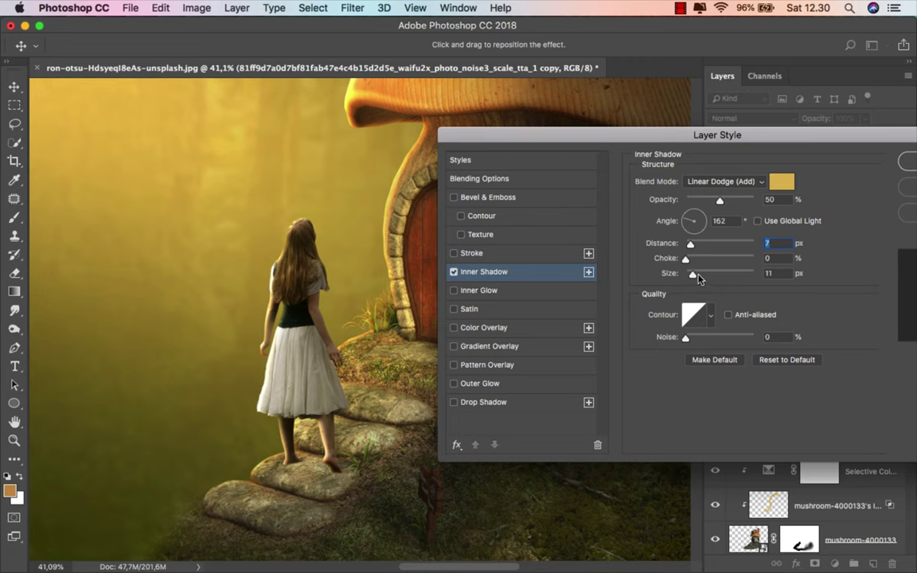
{"action": "left_click_drag", "start_coordinate": [690, 276], "coordinate": [693, 277]}
{"action": "left_click_drag", "start_coordinate": [720, 203], "coordinate": [717, 203]}
Sample a gold shadow colour from the canvas and apply the layer style.
{"action": "left_click", "coordinate": [778, 182]}
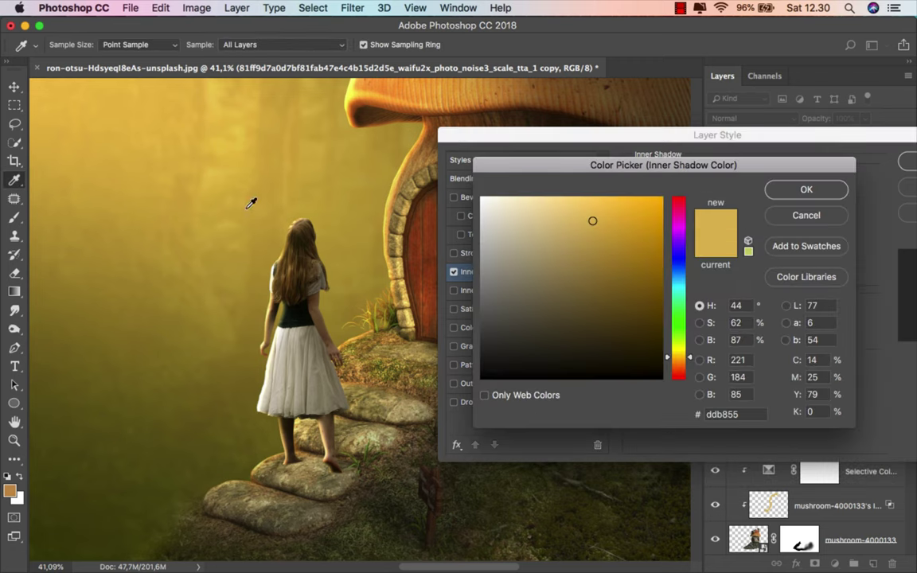
{"action": "left_click_drag", "start_coordinate": [250, 203], "coordinate": [240, 271]}
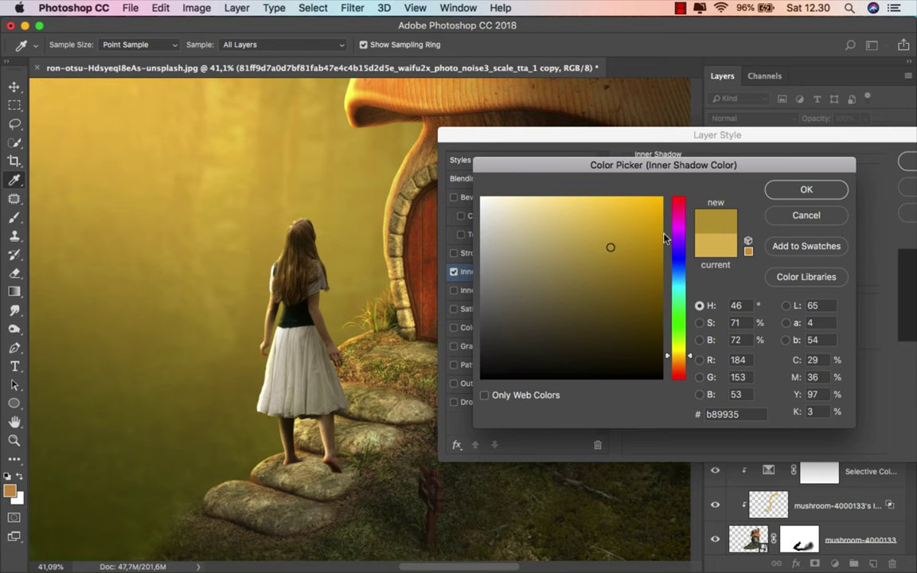
{"action": "left_click", "coordinate": [807, 189]}
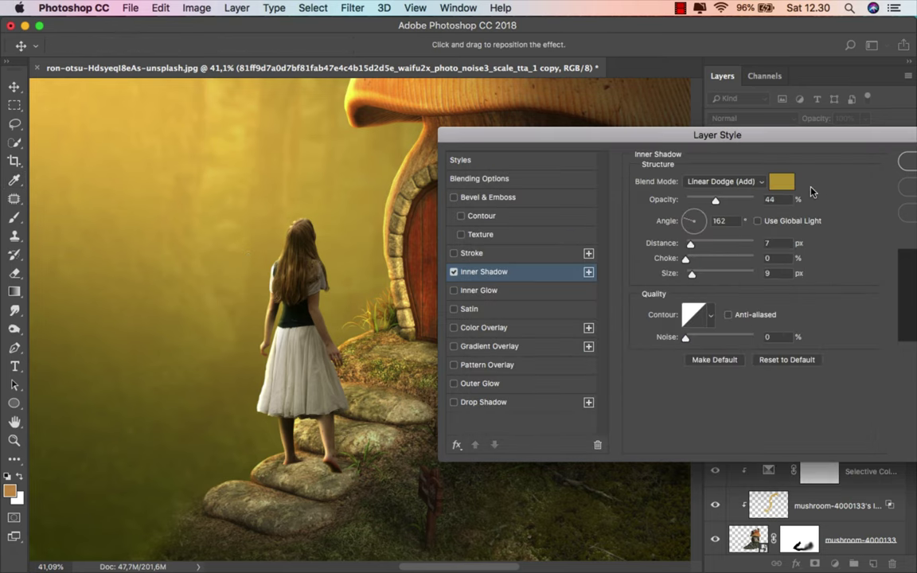
{"action": "left_click", "coordinate": [454, 271]}
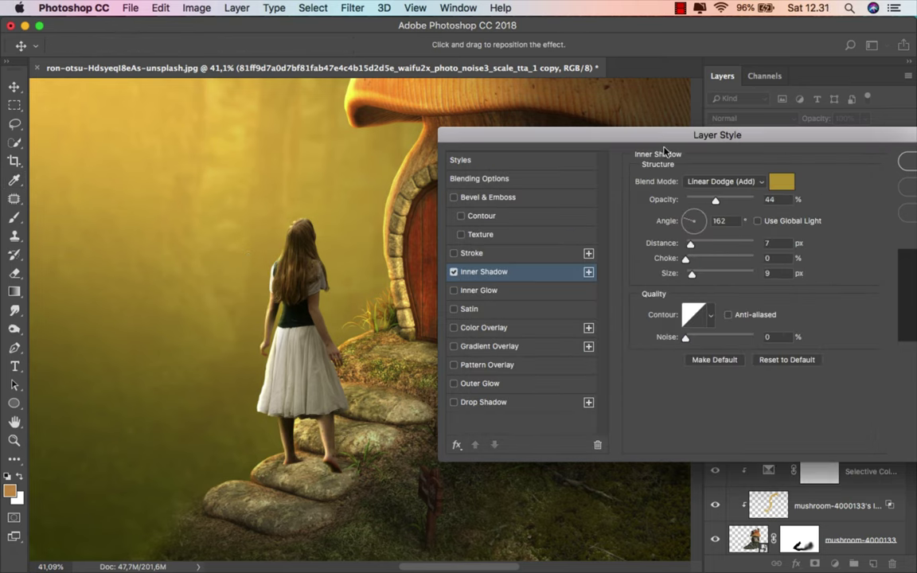
{"action": "left_click_drag", "start_coordinate": [664, 151], "coordinate": [595, 158]}
{"action": "left_click", "coordinate": [873, 169]}
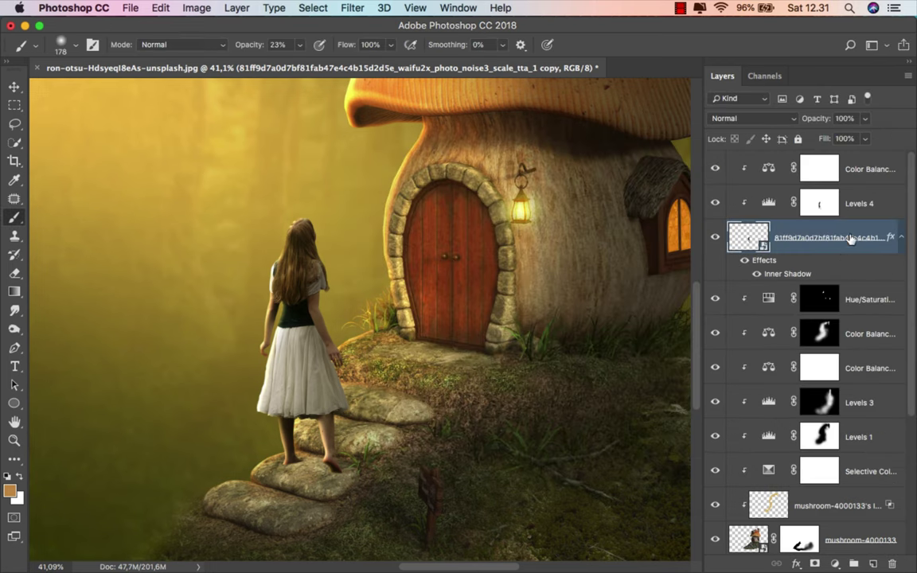
Convert the Inner Shadow to its own layer, move it to the top, and add a mask.
{"action": "right_click", "coordinate": [797, 272]}
{"action": "left_click", "coordinate": [799, 506]}
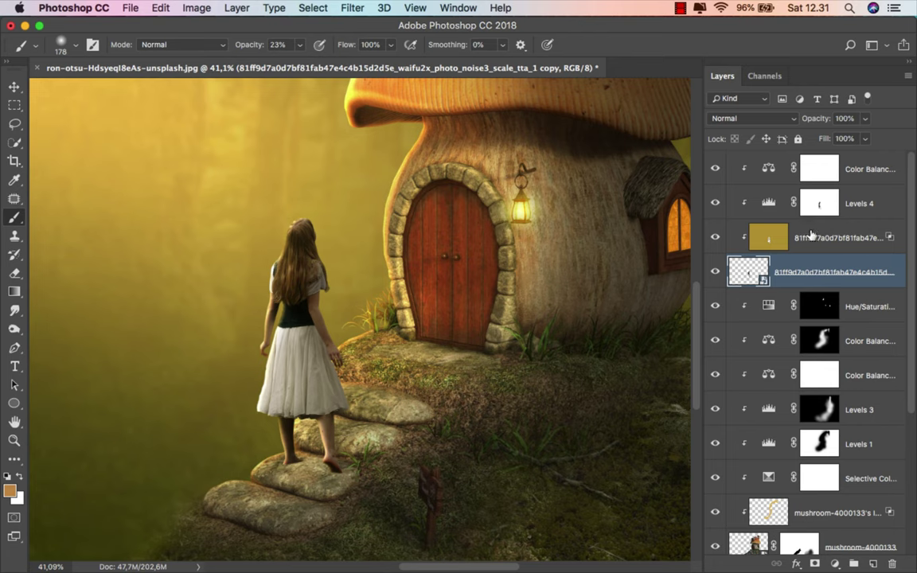
{"action": "left_click_drag", "start_coordinate": [810, 234], "coordinate": [819, 165]}
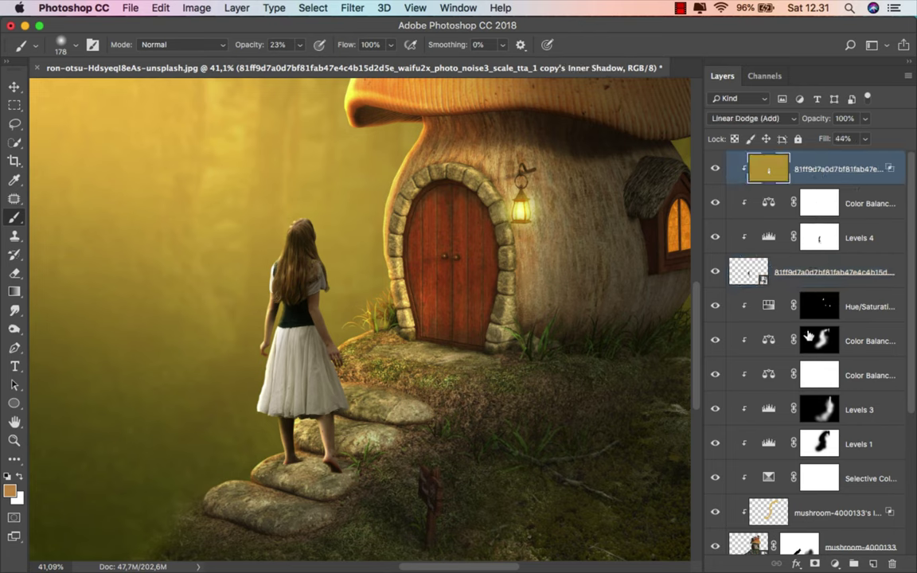
{"action": "key", "text": "ctrl+shift+m"}
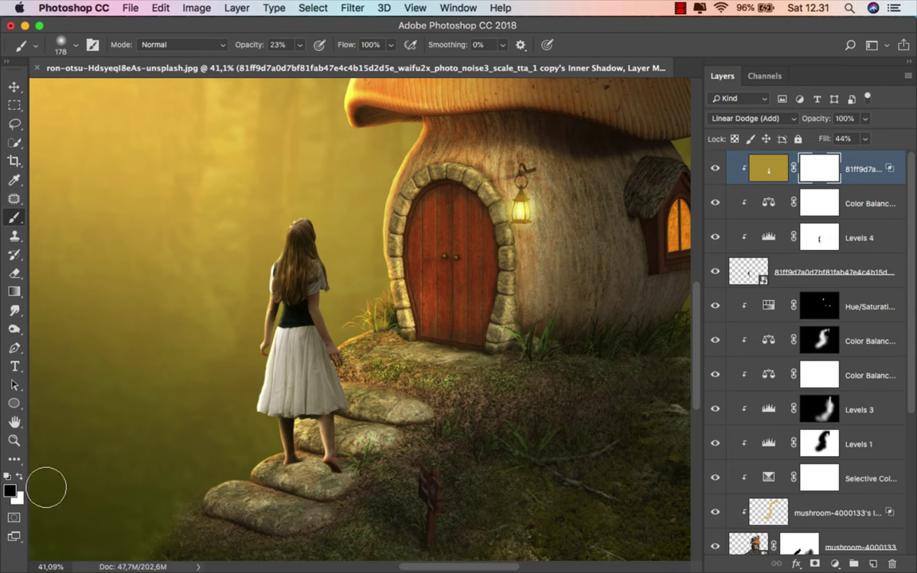
Paint black at 100% brush opacity on the shadow mask near the girl's feet.
{"action": "scroll", "coordinate": [342, 470], "scroll_direction": "up", "scroll_amount": 1}
{"action": "scroll", "coordinate": [342, 470], "scroll_direction": "up", "scroll_amount": 2}
{"action": "scroll", "coordinate": [359, 478], "scroll_direction": "up", "scroll_amount": 3}
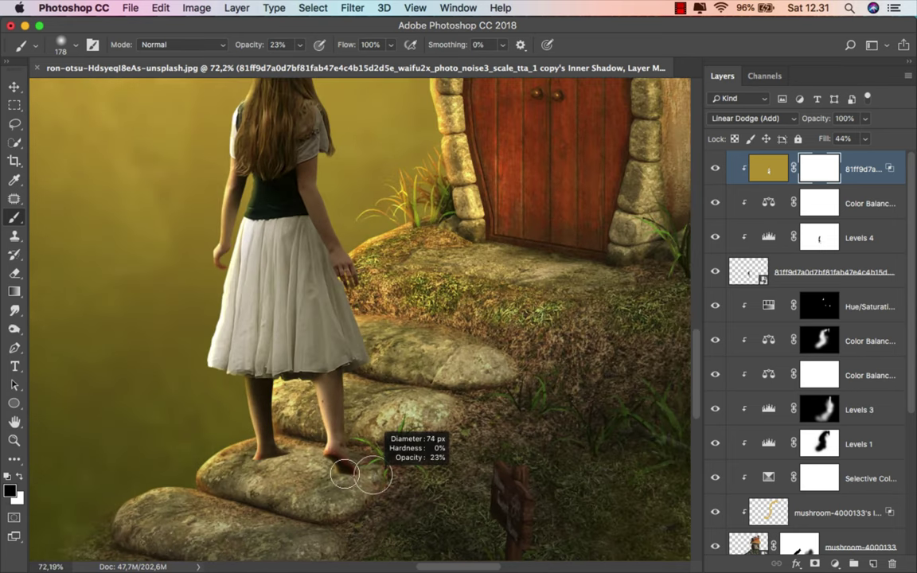
{"action": "left_click", "coordinate": [300, 46]}
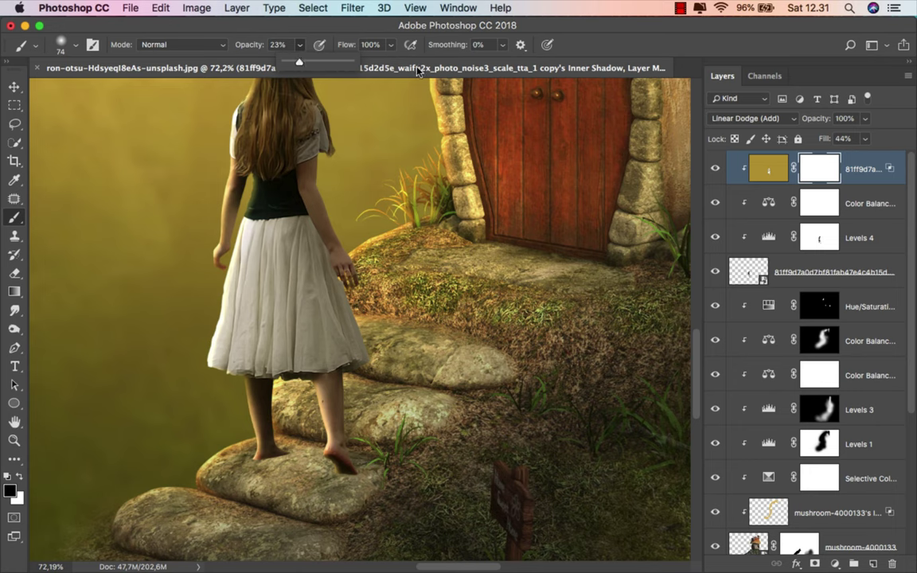
{"action": "left_click_drag", "start_coordinate": [303, 62], "coordinate": [354, 62]}
{"action": "left_click_drag", "start_coordinate": [354, 466], "coordinate": [315, 430]}
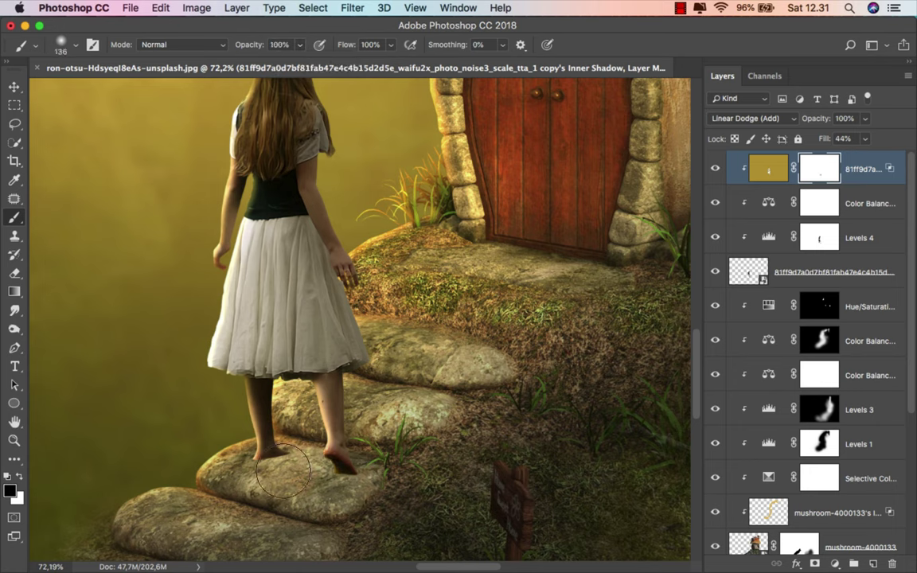
{"action": "key", "text": "bracketleft"}
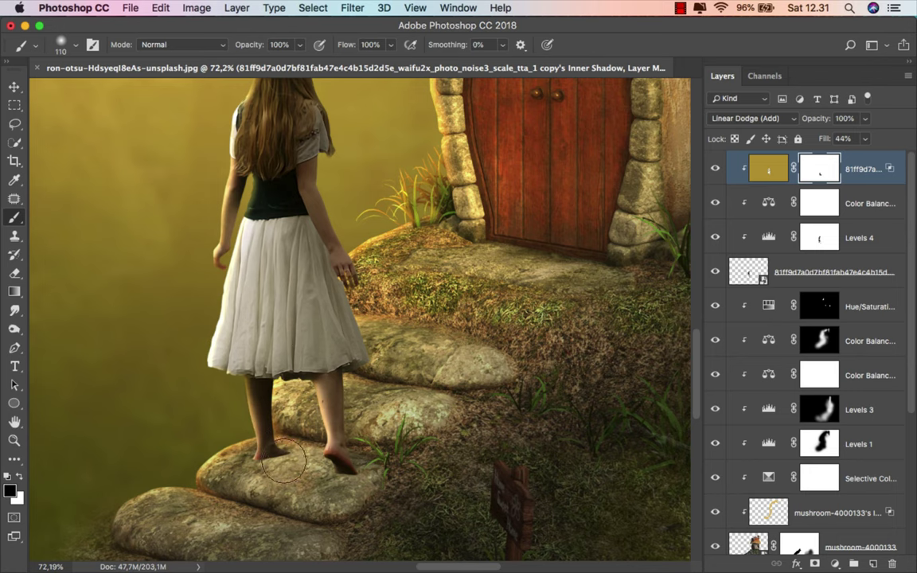
{"action": "scroll", "coordinate": [362, 370], "scroll_direction": "up", "scroll_amount": 2}
{"action": "scroll", "coordinate": [362, 370], "scroll_direction": "down", "scroll_amount": 1}
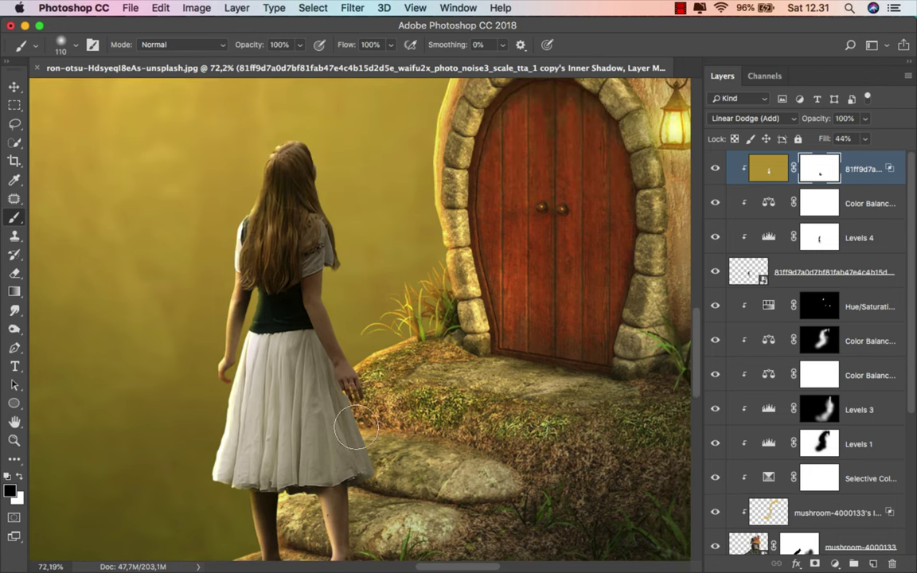
{"action": "left_click_drag", "start_coordinate": [355, 362], "coordinate": [362, 362]}
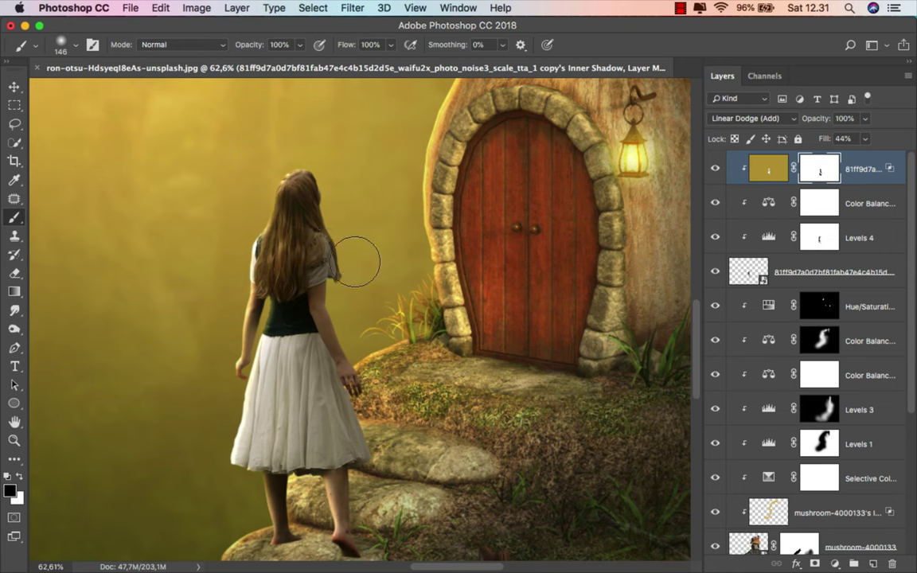
{"action": "scroll", "coordinate": [362, 270], "scroll_direction": "down", "scroll_amount": 5}
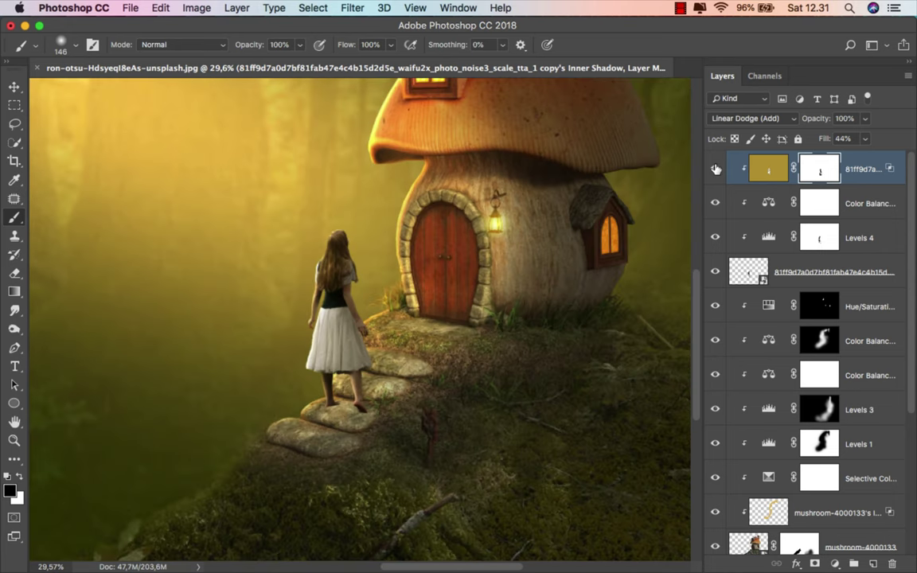
{"action": "scroll", "coordinate": [717, 168], "scroll_direction": "down", "scroll_amount": 3}
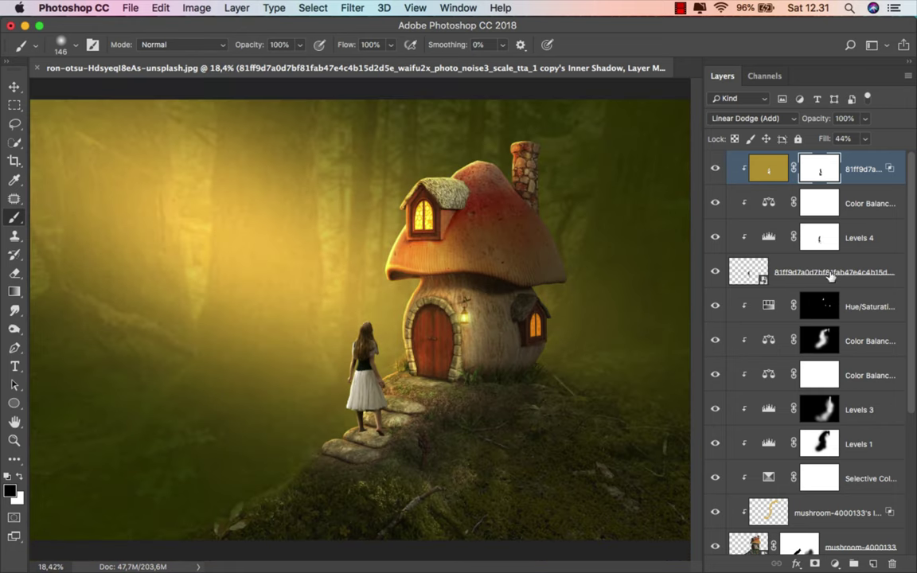
Create a new layer named 'shadow' above the Hue/Saturation layer.
{"action": "left_click", "coordinate": [854, 304]}
{"action": "key", "text": "ctrl+shift+alt+n"}
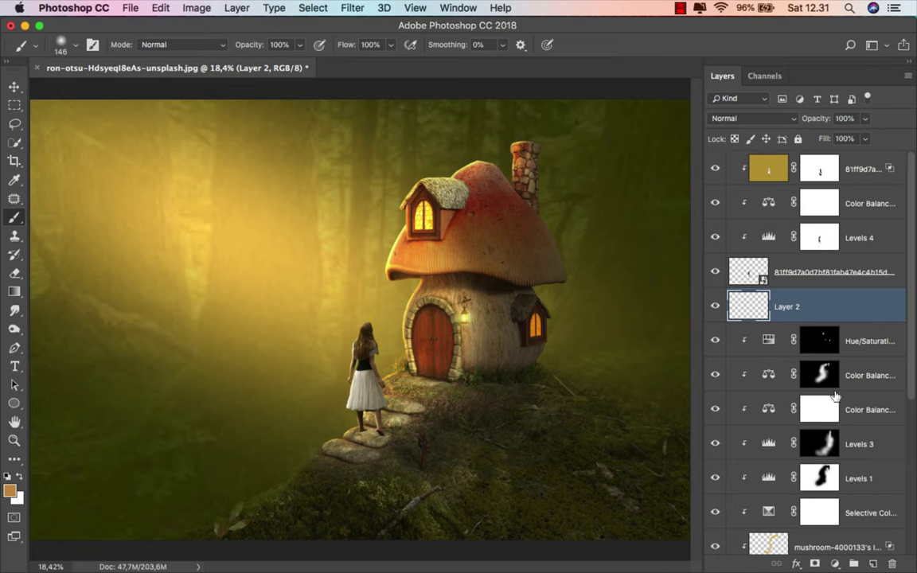
{"action": "type", "text": "shado"}
{"action": "type", "text": "w"}
{"action": "key", "text": "Return"}
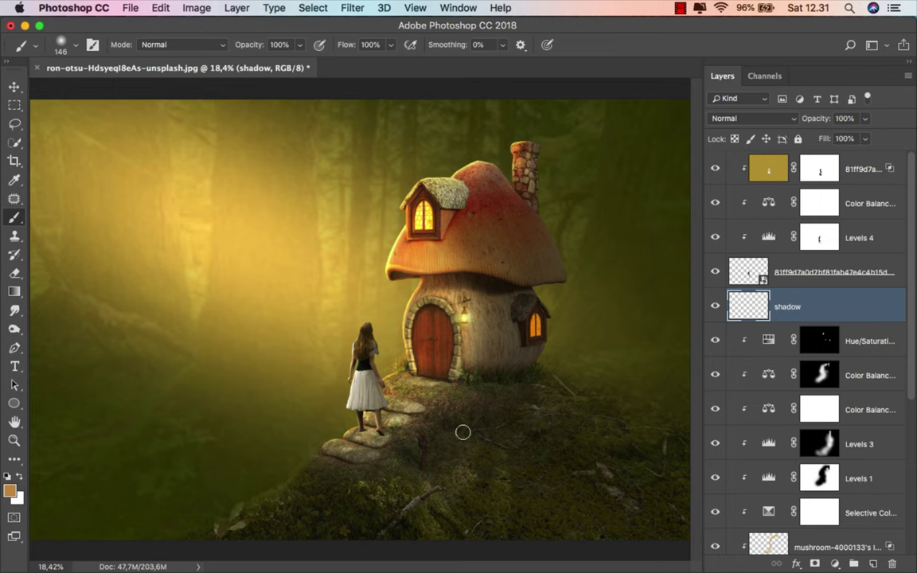
Paint a black shadow under the girl's feet with a roughly 30 px brush.
{"action": "scroll", "coordinate": [463, 432], "scroll_direction": "up", "scroll_amount": 2}
{"action": "scroll", "coordinate": [446, 422], "scroll_direction": "up", "scroll_amount": 4}
{"action": "scroll", "coordinate": [430, 414], "scroll_direction": "up", "scroll_amount": 3}
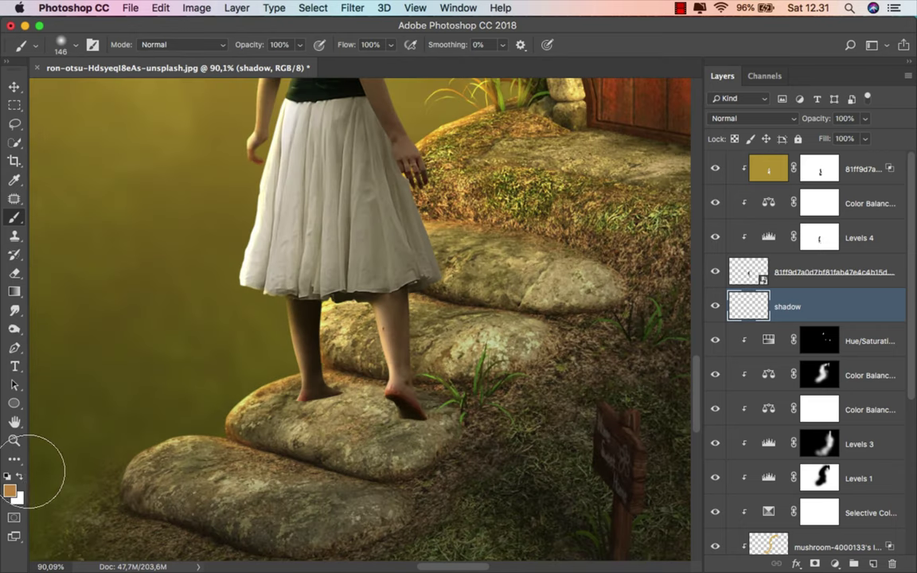
{"action": "scroll", "coordinate": [390, 414], "scroll_direction": "up", "scroll_amount": 1}
{"action": "mouse_move", "coordinate": [419, 415]}
{"action": "left_mouse_down"}
{"action": "mouse_move", "coordinate": [372, 415]}
{"action": "mouse_move", "coordinate": [297, 389]}
{"action": "mouse_move", "coordinate": [282, 393]}
{"action": "left_mouse_up"}
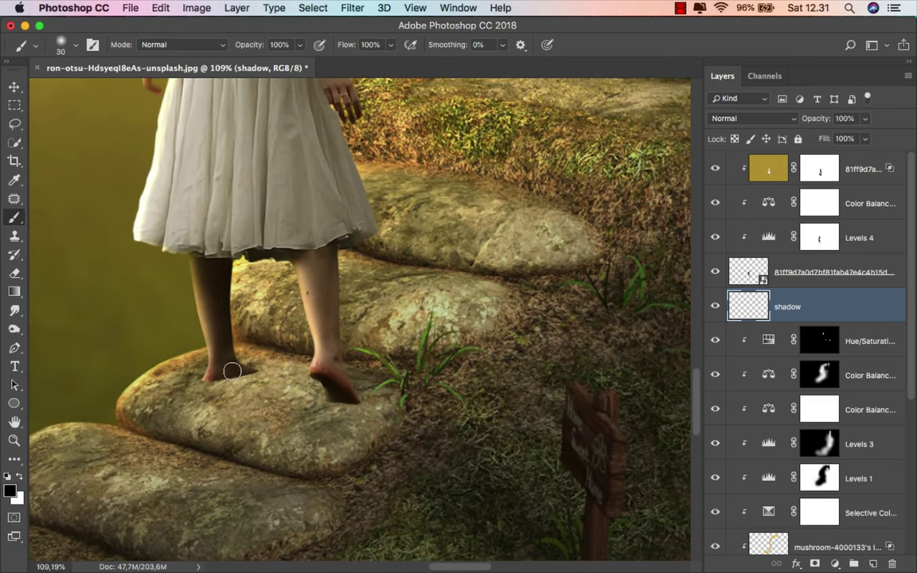
{"action": "scroll", "coordinate": [215, 376], "scroll_direction": "down", "scroll_amount": 1}
{"action": "scroll", "coordinate": [214, 376], "scroll_direction": "up", "scroll_amount": 1}
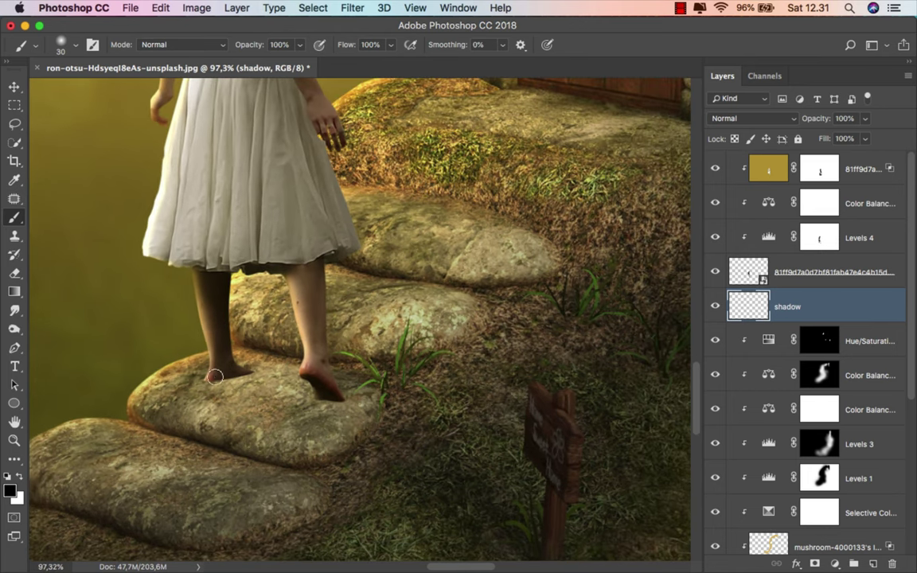
{"action": "left_click_drag", "start_coordinate": [215, 376], "coordinate": [202, 376]}
{"action": "mouse_move", "coordinate": [257, 380]}
{"action": "left_mouse_down"}
{"action": "mouse_move", "coordinate": [231, 379]}
{"action": "mouse_move", "coordinate": [342, 388]}
{"action": "left_mouse_up"}
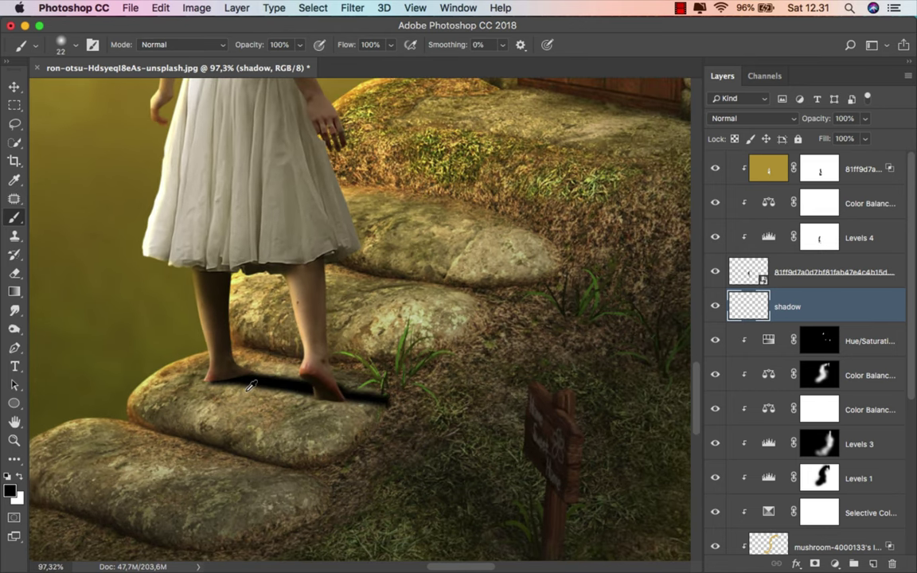
{"action": "scroll", "coordinate": [342, 388], "scroll_direction": "up", "scroll_amount": 2}
{"action": "left_click_drag", "start_coordinate": [205, 376], "coordinate": [416, 390]}
{"action": "left_click_drag", "start_coordinate": [246, 372], "coordinate": [429, 389]}
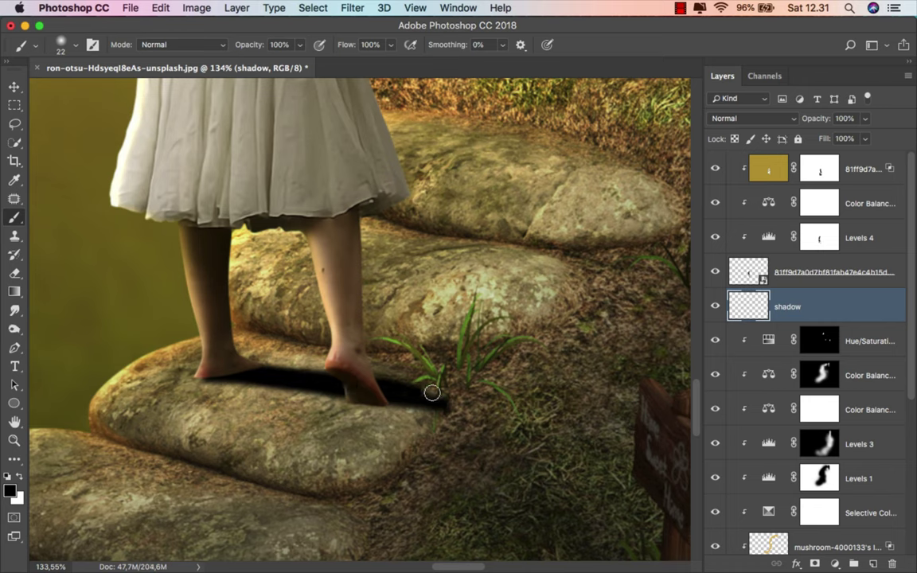
Soften and lighten the shadow under the feet with the Eraser.
{"action": "left_click", "coordinate": [15, 273]}
{"action": "left_click_drag", "start_coordinate": [309, 329], "coordinate": [350, 334]}
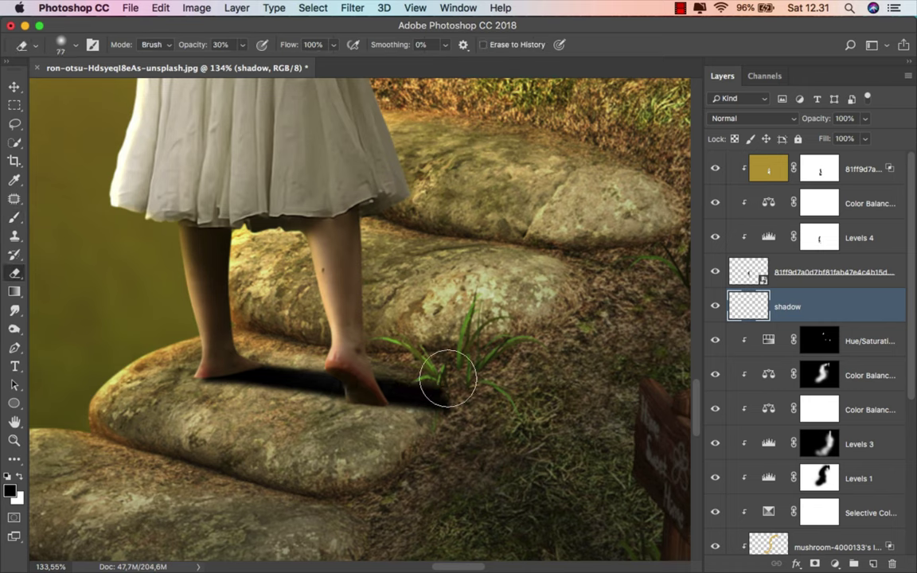
{"action": "left_click_drag", "start_coordinate": [430, 378], "coordinate": [241, 317]}
{"action": "mouse_move", "coordinate": [573, 409]}
{"action": "left_mouse_down"}
{"action": "mouse_move", "coordinate": [177, 410]}
{"action": "mouse_move", "coordinate": [401, 401]}
{"action": "left_mouse_up"}
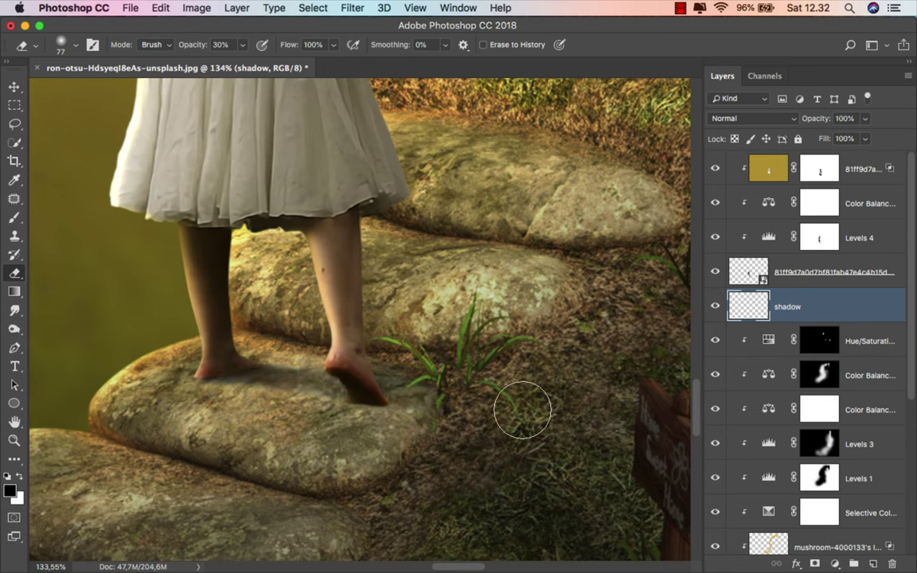
{"action": "left_click_drag", "start_coordinate": [522, 409], "coordinate": [230, 362]}
{"action": "scroll", "coordinate": [272, 402], "scroll_direction": "down", "scroll_amount": 5}
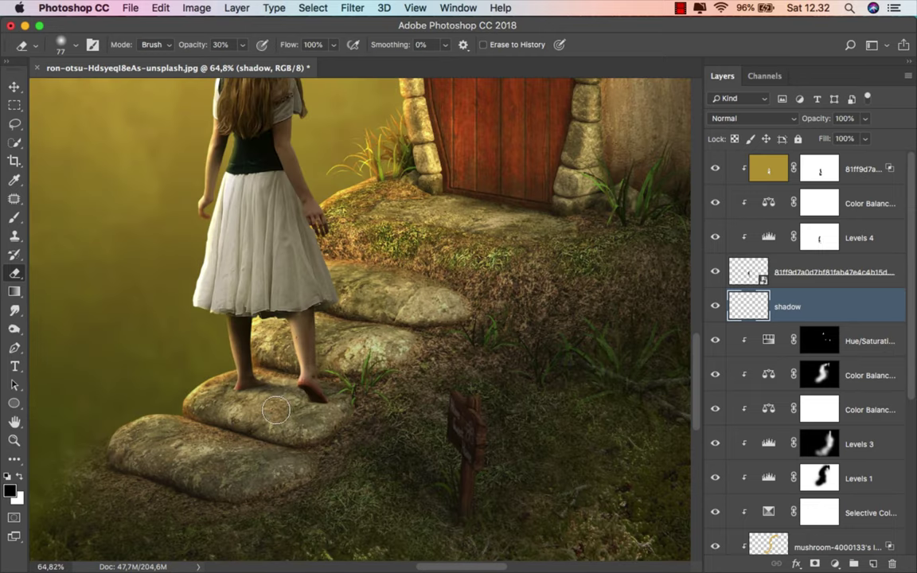
{"action": "scroll", "coordinate": [271, 402], "scroll_direction": "up", "scroll_amount": 3}
Paint a dark shadow stroke from the heel extending to the right.
{"action": "left_click", "coordinate": [14, 217]}
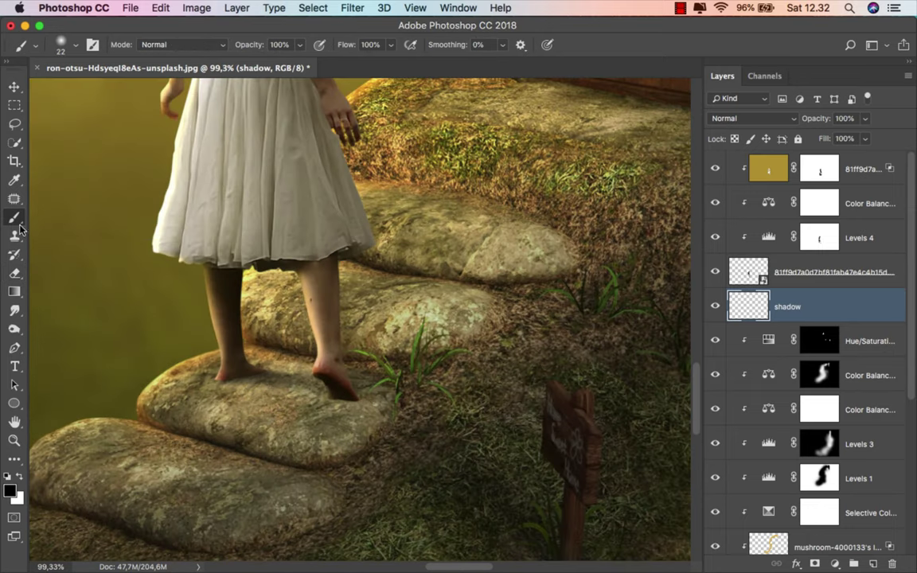
{"action": "scroll", "coordinate": [342, 404], "scroll_direction": "up", "scroll_amount": 1}
{"action": "scroll", "coordinate": [342, 404], "scroll_direction": "up", "scroll_amount": 2}
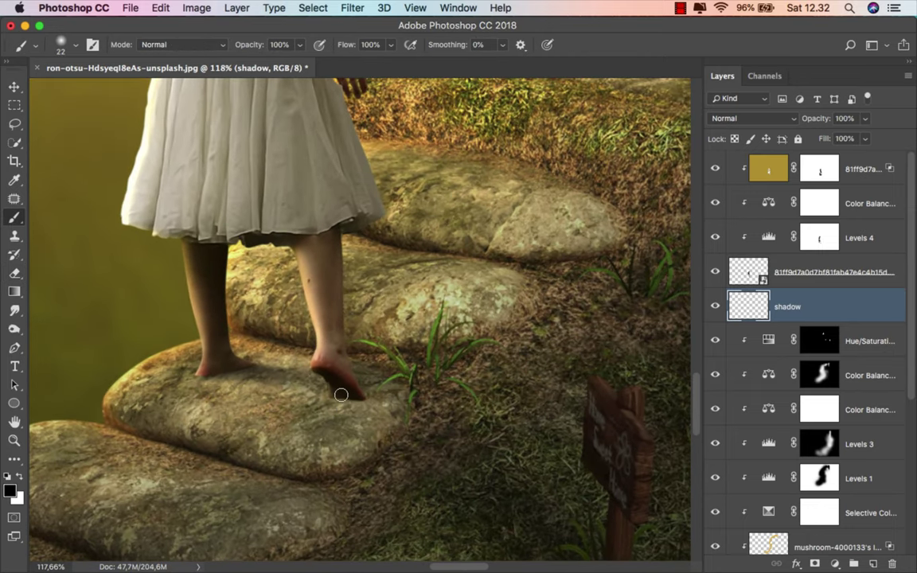
{"action": "left_click_drag", "start_coordinate": [362, 396], "coordinate": [496, 425]}
{"action": "left_click", "coordinate": [560, 429], "text": "shift"}
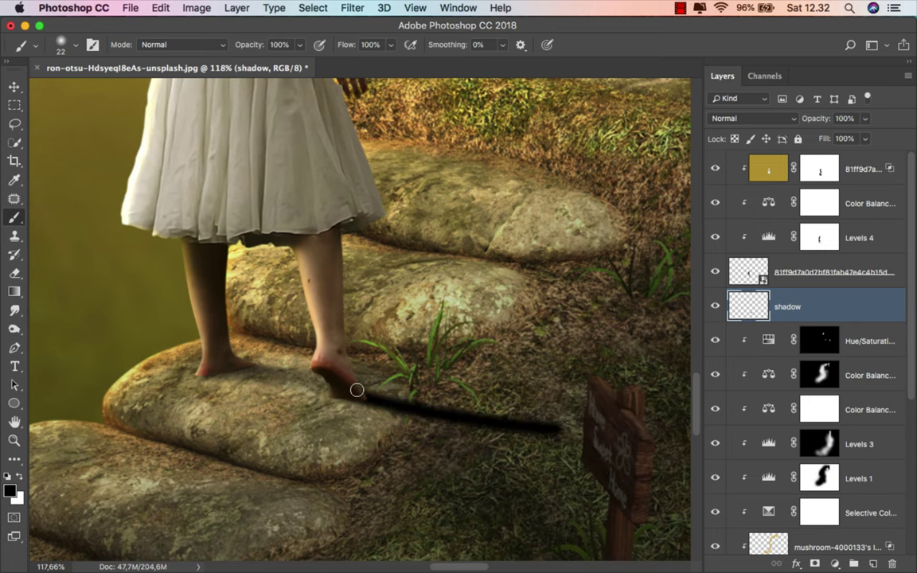
{"action": "scroll", "coordinate": [367, 395], "scroll_direction": "right", "scroll_amount": 5}
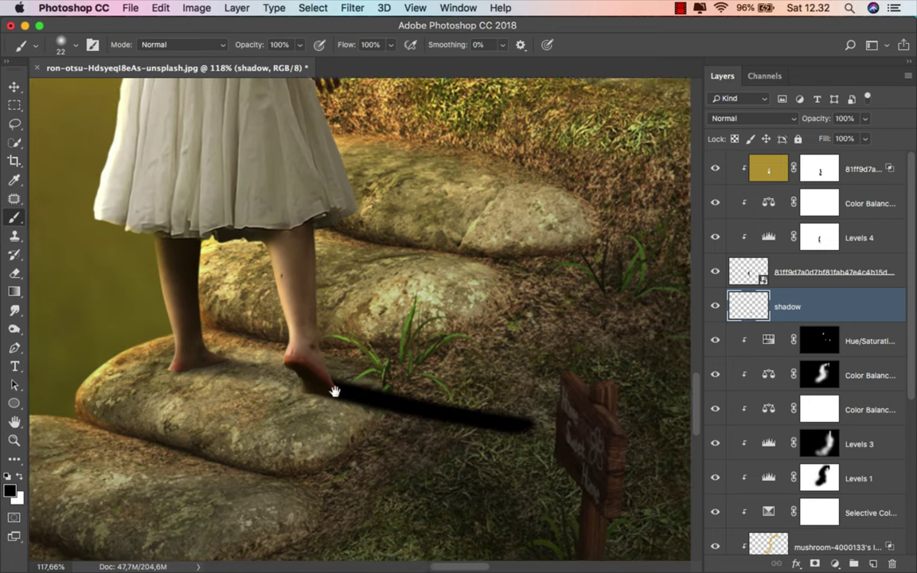
Fade the heel shadow with a larger 30%-opacity eraser, then select the topmost layer.
{"action": "key", "text": "e"}
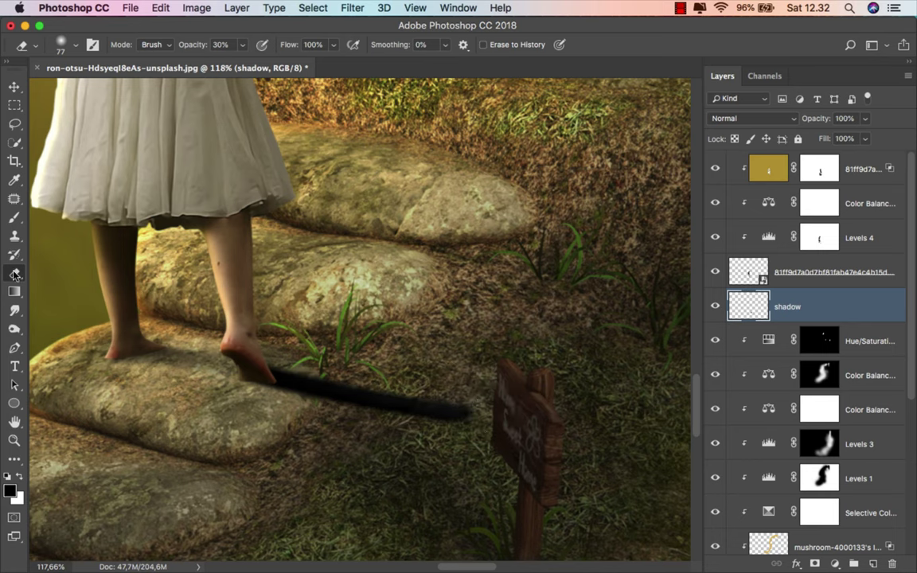
{"action": "mouse_move", "coordinate": [279, 370]}
{"action": "left_mouse_down"}
{"action": "mouse_move", "coordinate": [527, 409]}
{"action": "mouse_move", "coordinate": [175, 369]}
{"action": "left_mouse_up"}
{"action": "key", "text": "bracketright"}
{"action": "key", "text": "bracketright"}
{"action": "key", "text": "bracketright"}
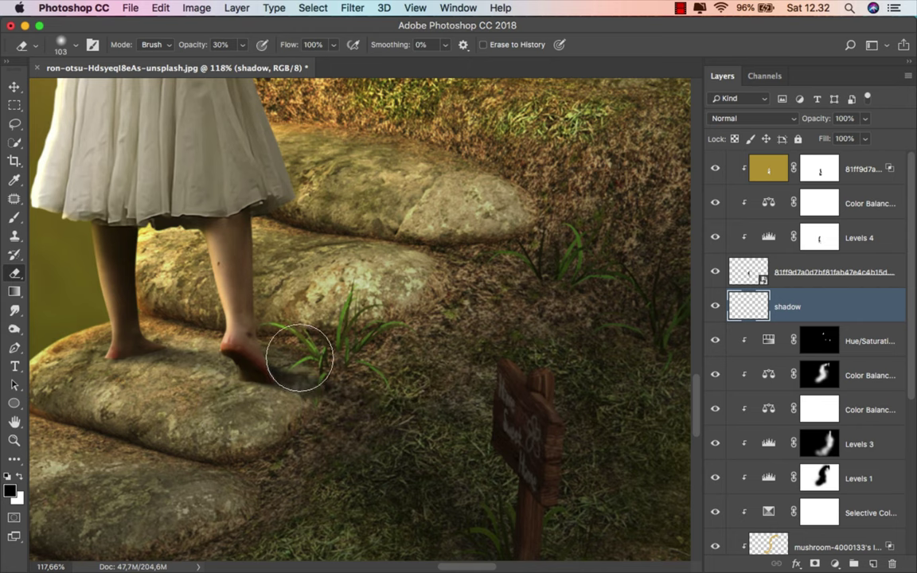
{"action": "scroll", "coordinate": [335, 359], "scroll_direction": "down", "scroll_amount": 5}
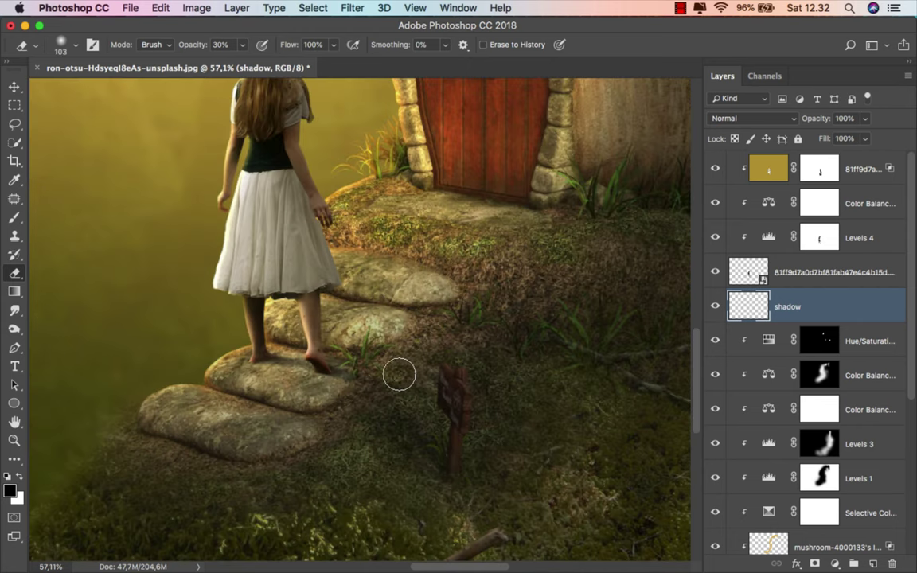
{"action": "scroll", "coordinate": [456, 388], "scroll_direction": "down", "scroll_amount": 3}
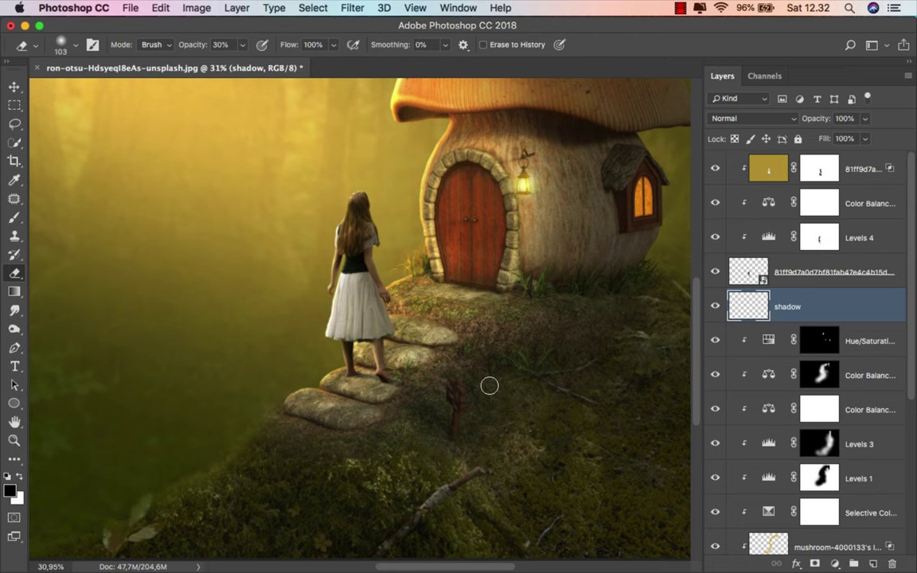
{"action": "scroll", "coordinate": [488, 385], "scroll_direction": "down", "scroll_amount": 1}
{"action": "scroll", "coordinate": [489, 385], "scroll_direction": "down", "scroll_amount": 1}
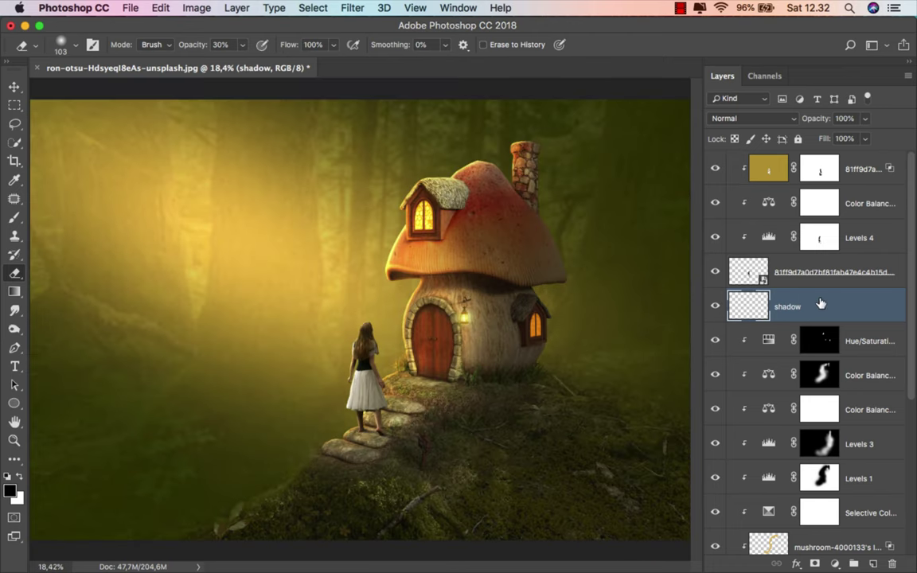
{"action": "key", "text": "b"}
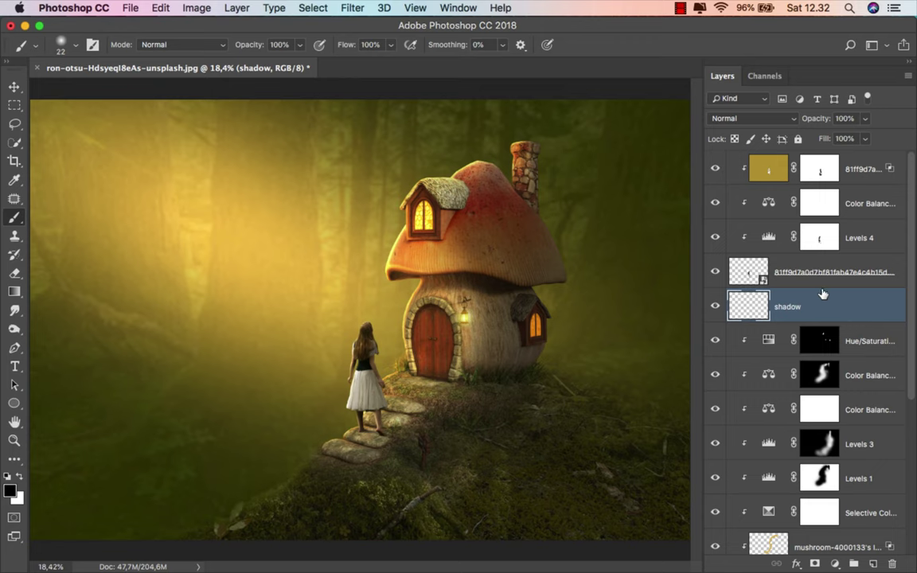
{"action": "left_click", "coordinate": [773, 159]}
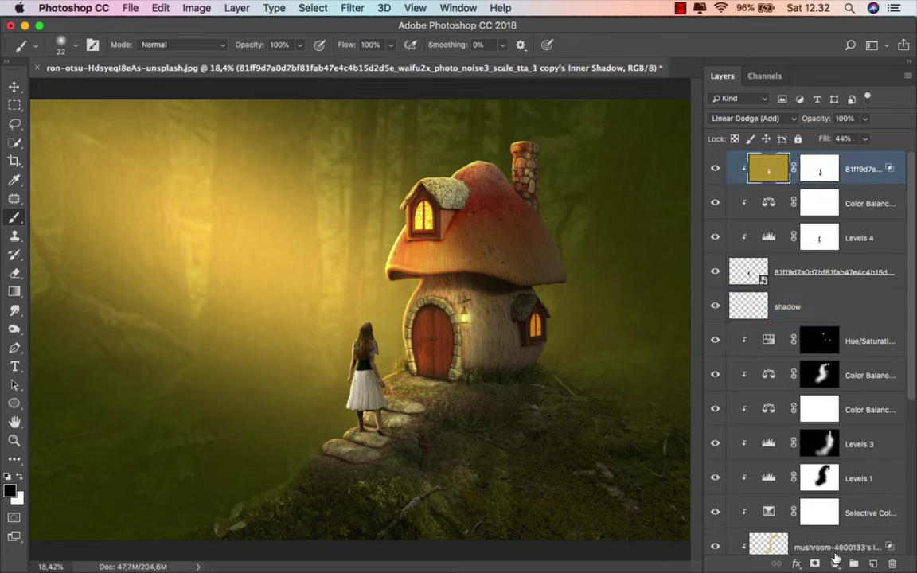
Add a Gradient Map adjustment layer and set its white highlight stop to yellow-green e8ff4f.
{"action": "left_click", "coordinate": [834, 563]}
{"action": "left_click", "coordinate": [840, 523]}
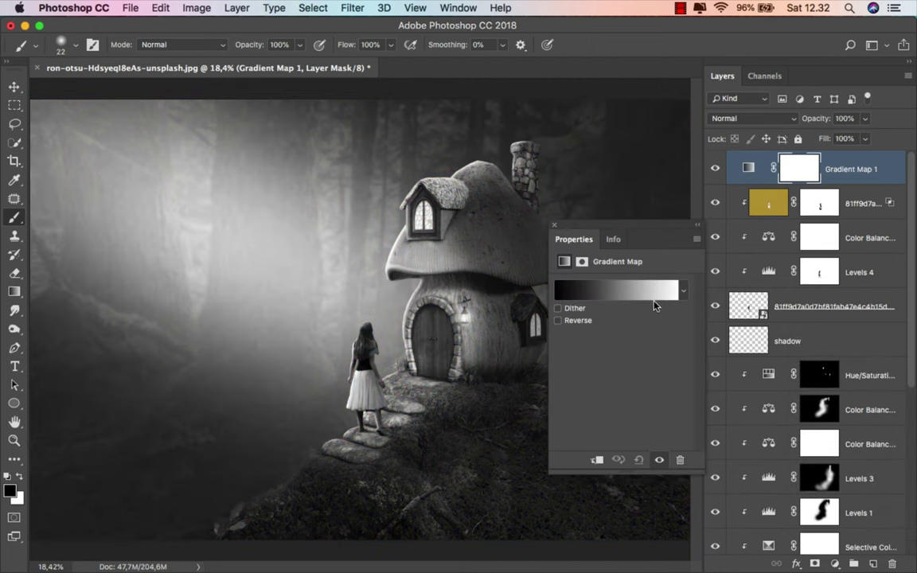
{"action": "left_click", "coordinate": [682, 290]}
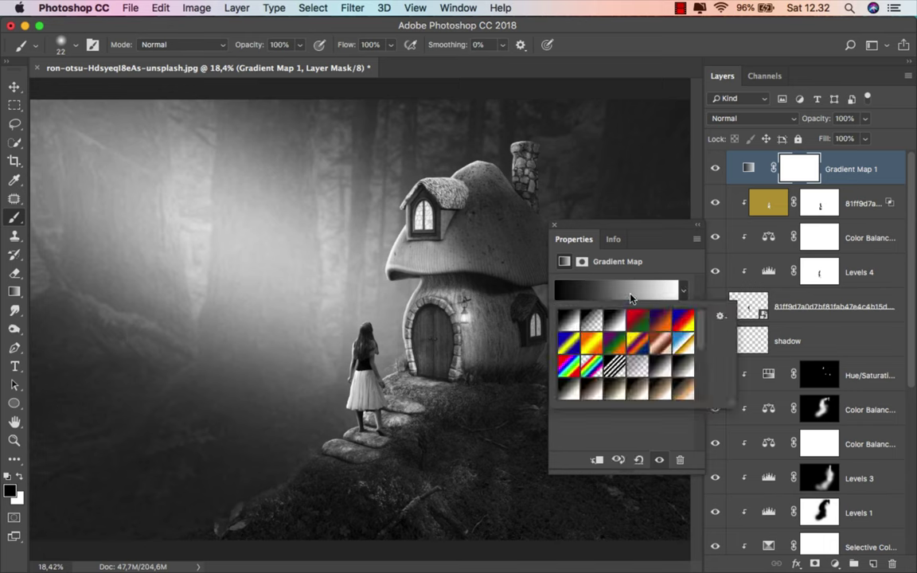
{"action": "left_click", "coordinate": [629, 294]}
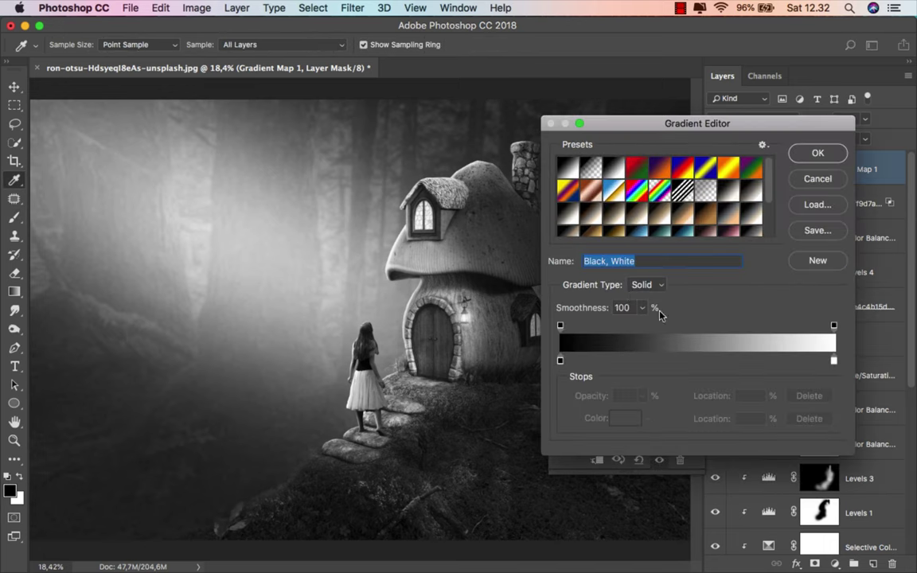
{"action": "left_click", "coordinate": [833, 361]}
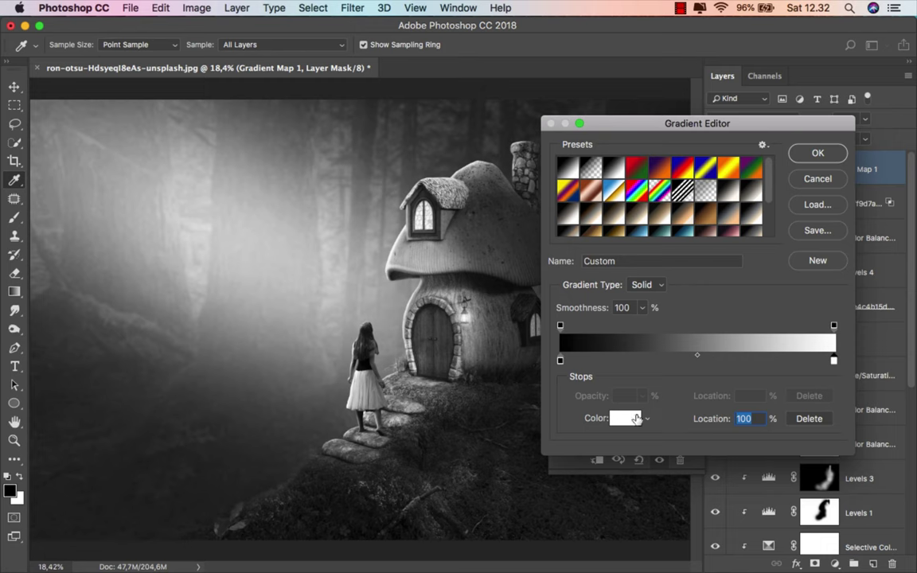
{"action": "left_click", "coordinate": [635, 418]}
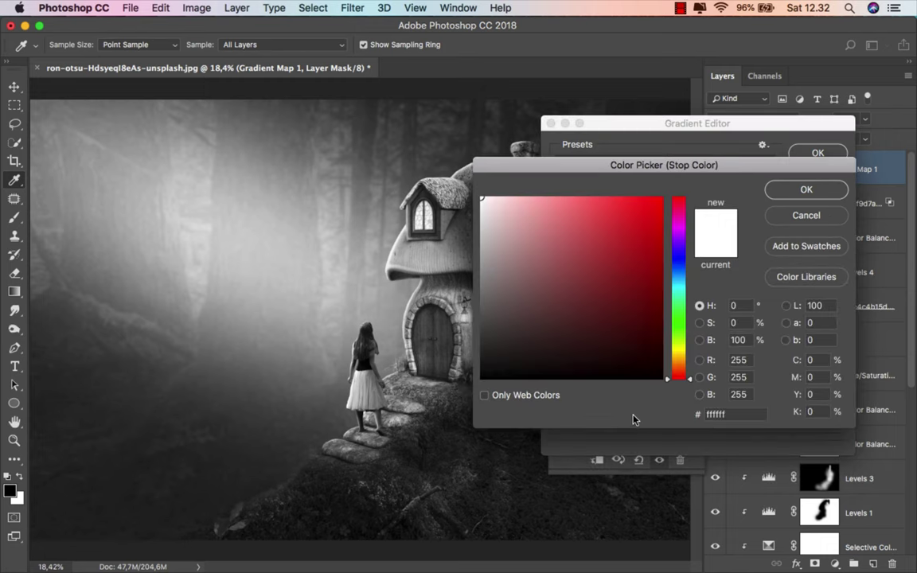
{"action": "left_click", "coordinate": [606, 195]}
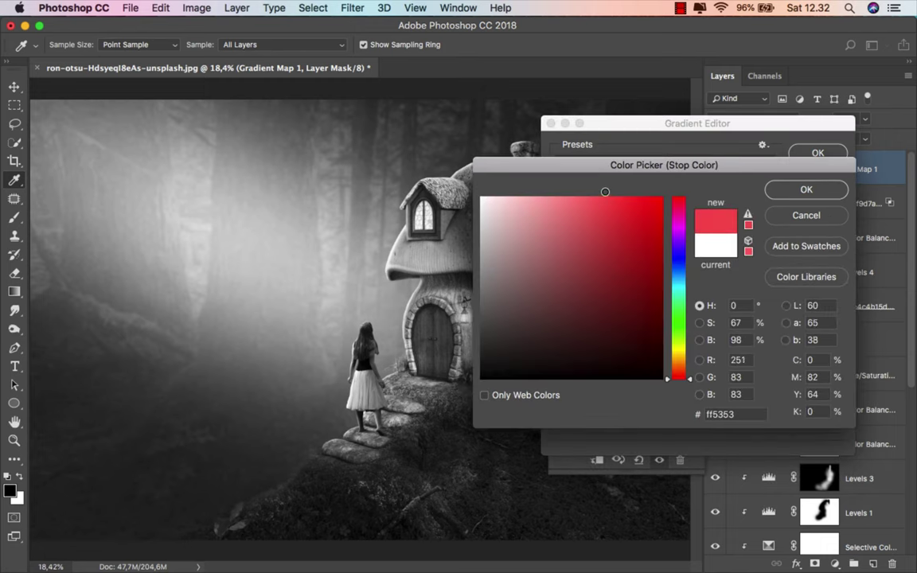
{"action": "left_click", "coordinate": [679, 373]}
{"action": "left_click_drag", "start_coordinate": [679, 373], "coordinate": [683, 347]}
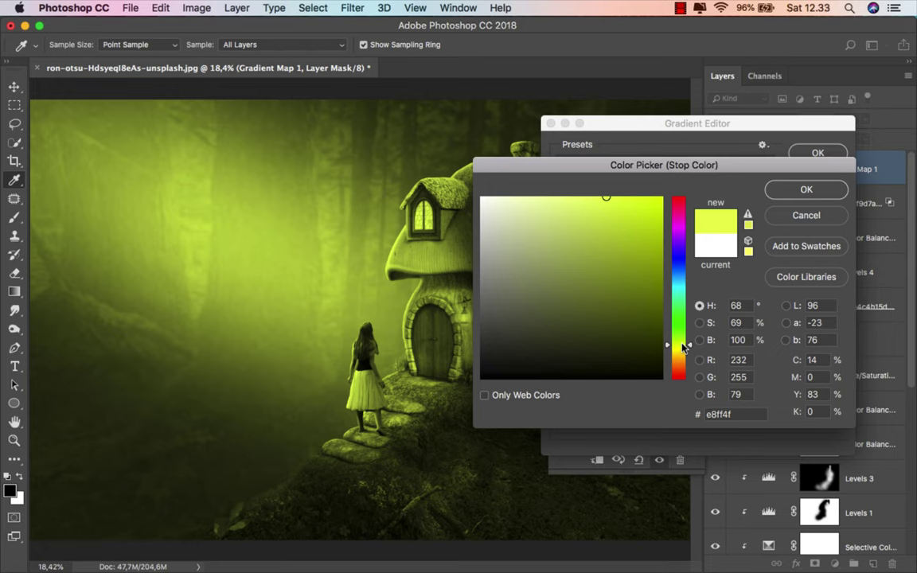
{"action": "left_click", "coordinate": [805, 190]}
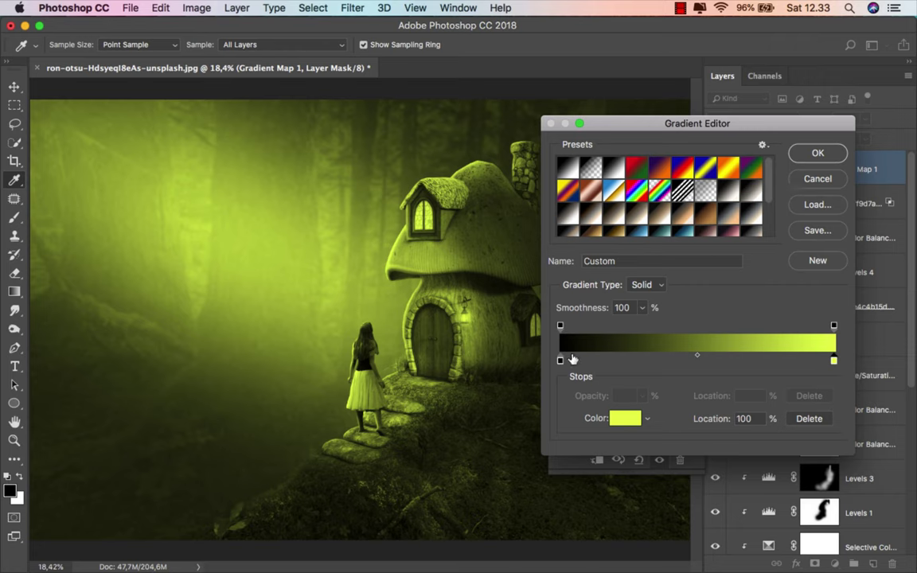
Set the gradient's black shadow stop to dark plum 2a001c and confirm the gradient.
{"action": "left_click", "coordinate": [560, 363]}
{"action": "left_click", "coordinate": [625, 418]}
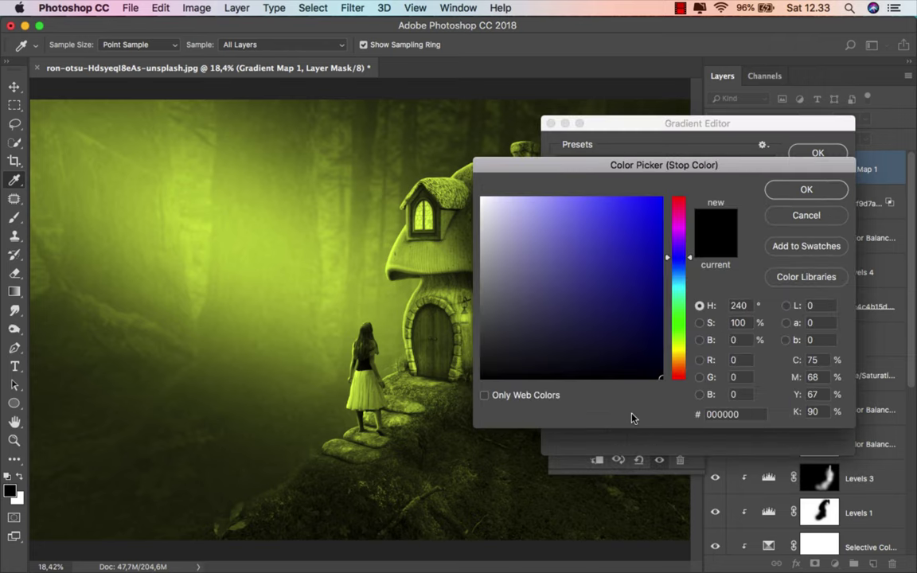
{"action": "left_click_drag", "start_coordinate": [657, 371], "coordinate": [666, 350]}
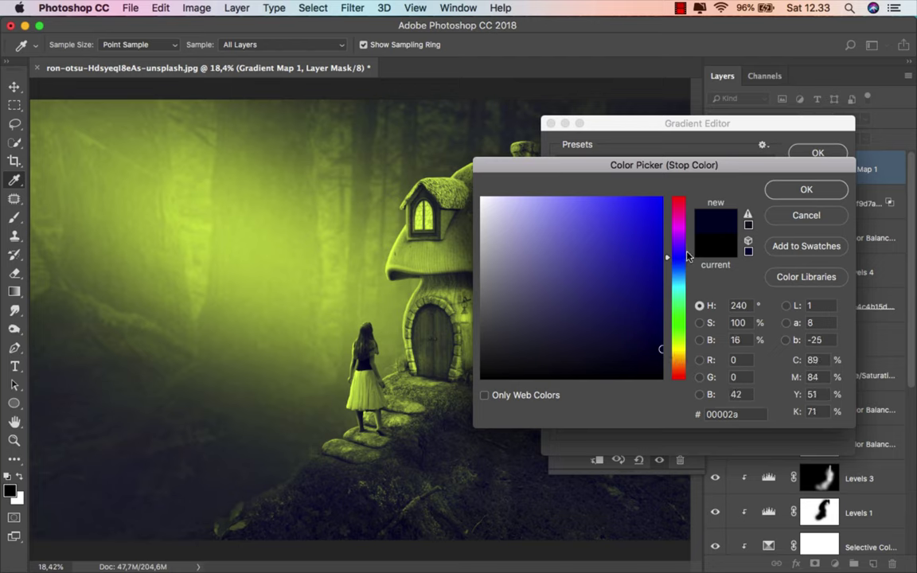
{"action": "left_click_drag", "start_coordinate": [678, 258], "coordinate": [682, 220]}
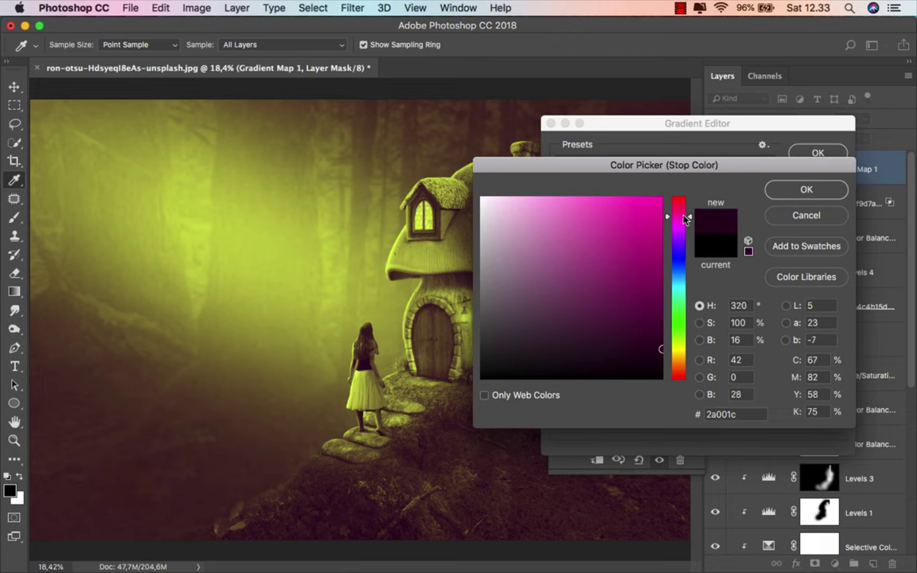
{"action": "key", "text": "Return"}
{"action": "key", "text": "Return"}
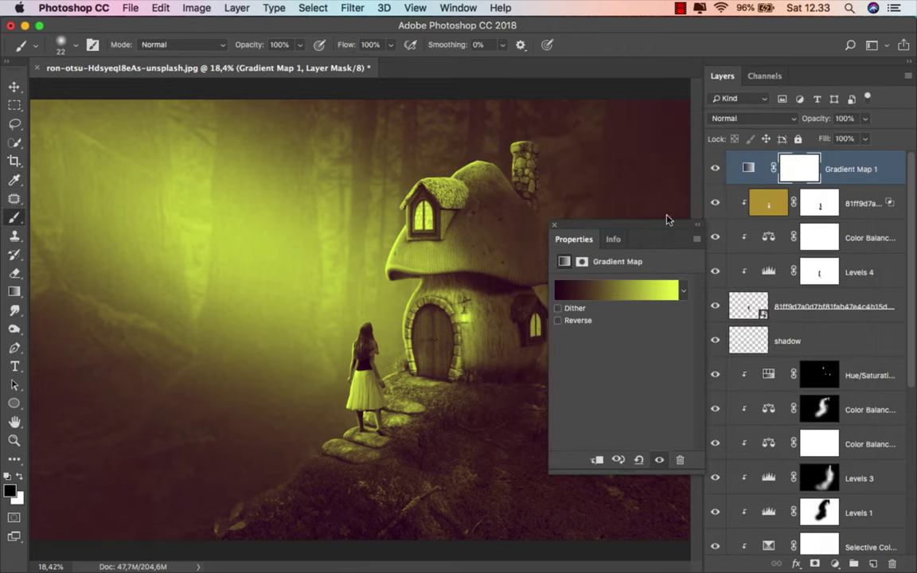
Lower the Gradient Map 1 layer's fill to 20%.
{"action": "left_click", "coordinate": [714, 169]}
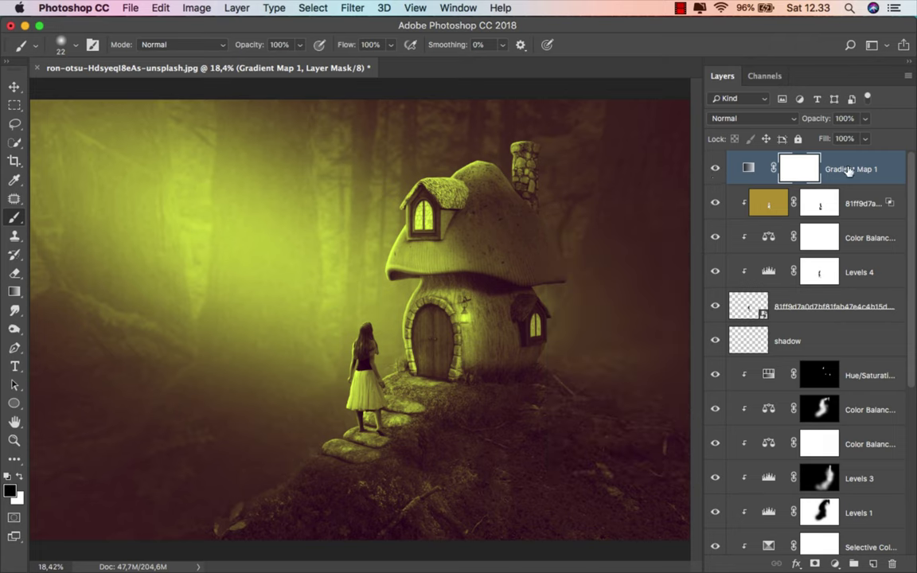
{"action": "left_click", "coordinate": [748, 168]}
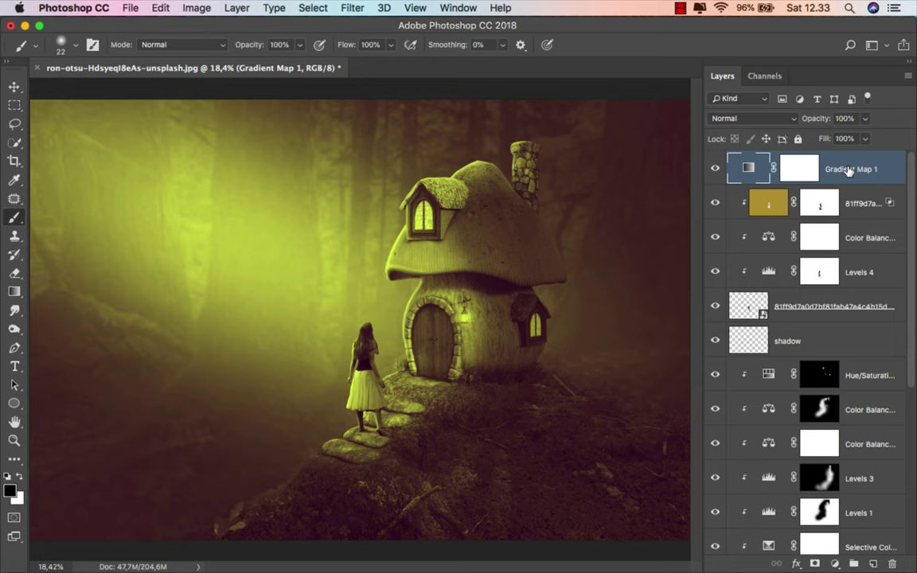
{"action": "left_click_drag", "start_coordinate": [865, 138], "coordinate": [853, 158]}
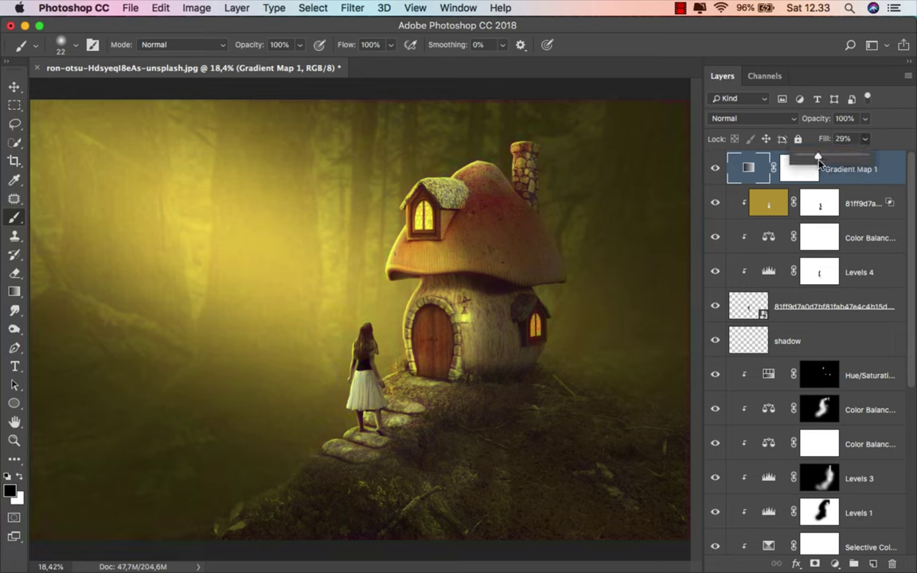
{"action": "left_click_drag", "start_coordinate": [819, 161], "coordinate": [814, 163]}
{"action": "left_click_drag", "start_coordinate": [814, 164], "coordinate": [811, 164]}
{"action": "left_click", "coordinate": [726, 172]}
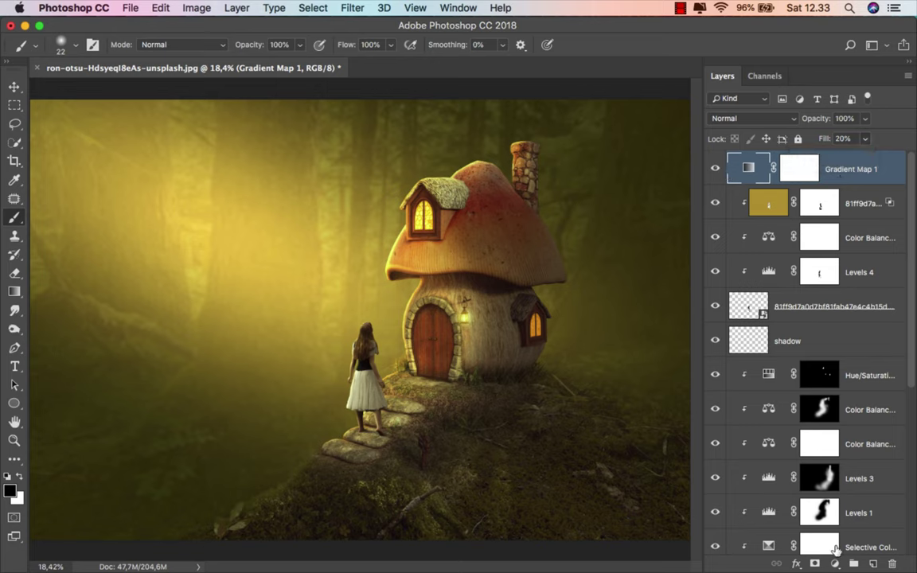
Add a Brightness/Contrast adjustment layer with brightness raised to 10.
{"action": "left_click", "coordinate": [834, 563]}
{"action": "left_click", "coordinate": [843, 335]}
{"action": "left_click_drag", "start_coordinate": [621, 320], "coordinate": [626, 323]}
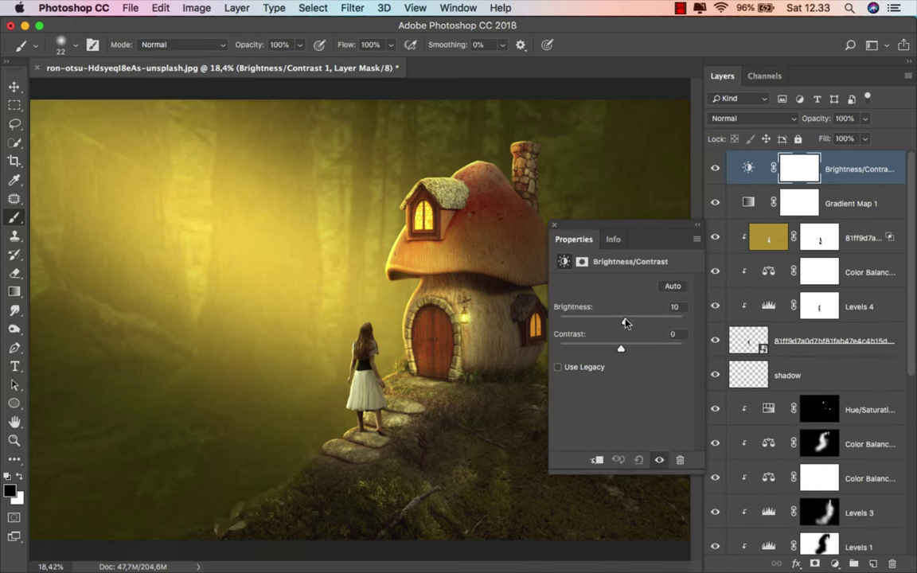
Invert the Brightness/Contrast mask and paint a white radial gradient outward from the house door.
{"action": "left_click", "coordinate": [554, 225]}
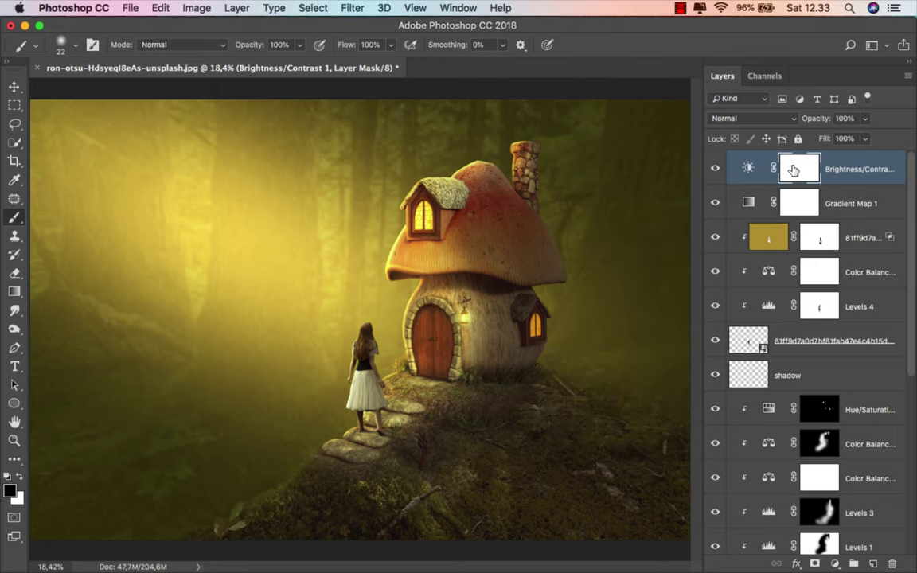
{"action": "key", "text": "super+i"}
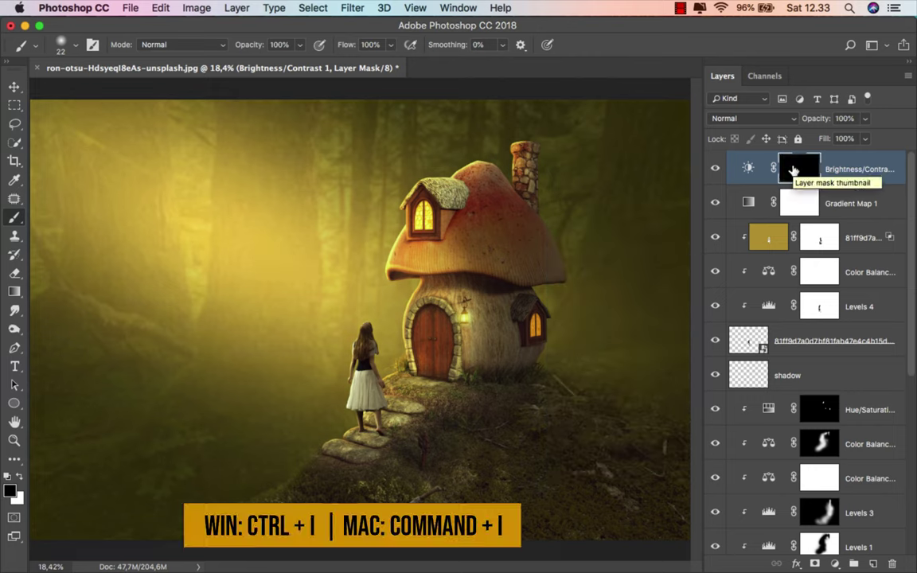
{"action": "left_click", "coordinate": [14, 290]}
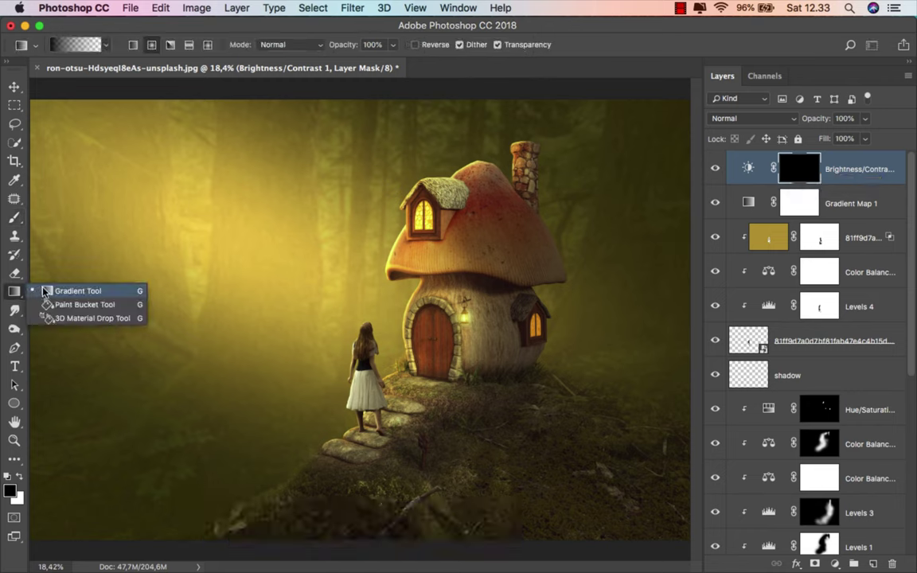
{"action": "key", "text": "x"}
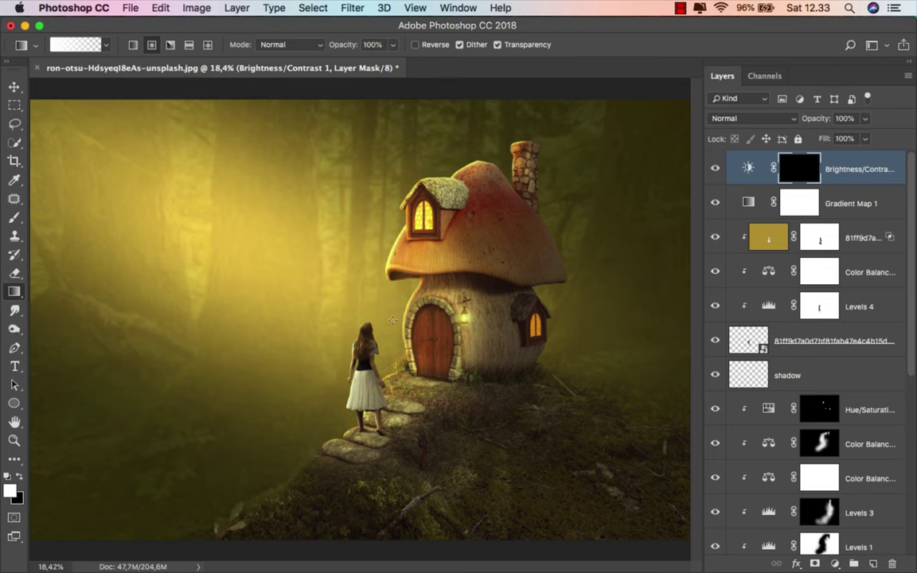
{"action": "left_click_drag", "start_coordinate": [389, 301], "coordinate": [689, 536]}
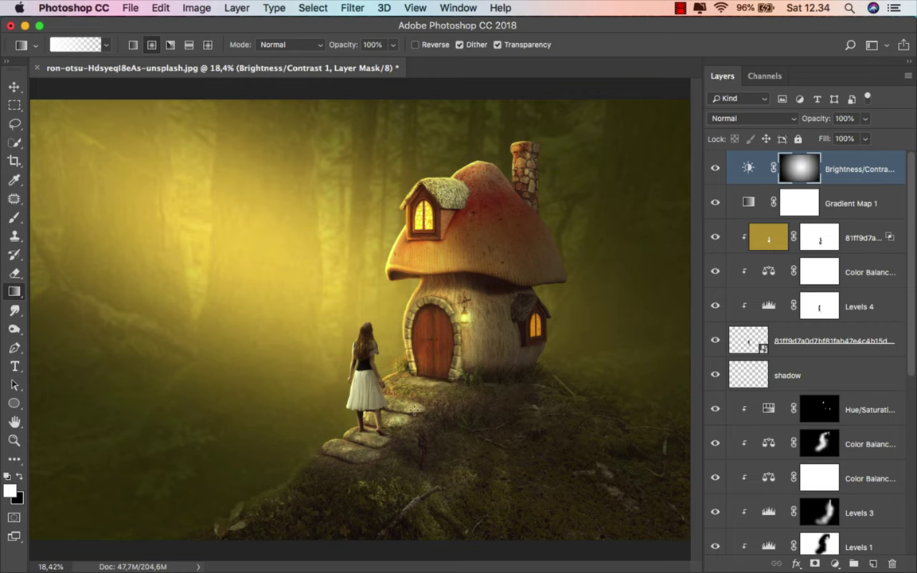
{"action": "scroll", "coordinate": [350, 346], "scroll_direction": "down", "scroll_amount": 1}
Compare the brightening, reset default colours, and add an empty Layer 2 on top.
{"action": "left_click", "coordinate": [715, 168]}
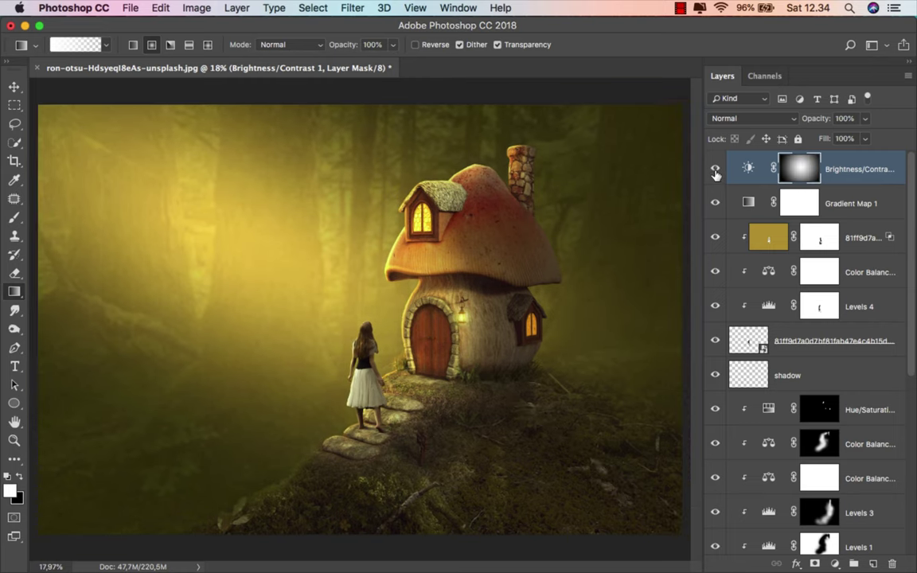
{"action": "key", "text": "super+2"}
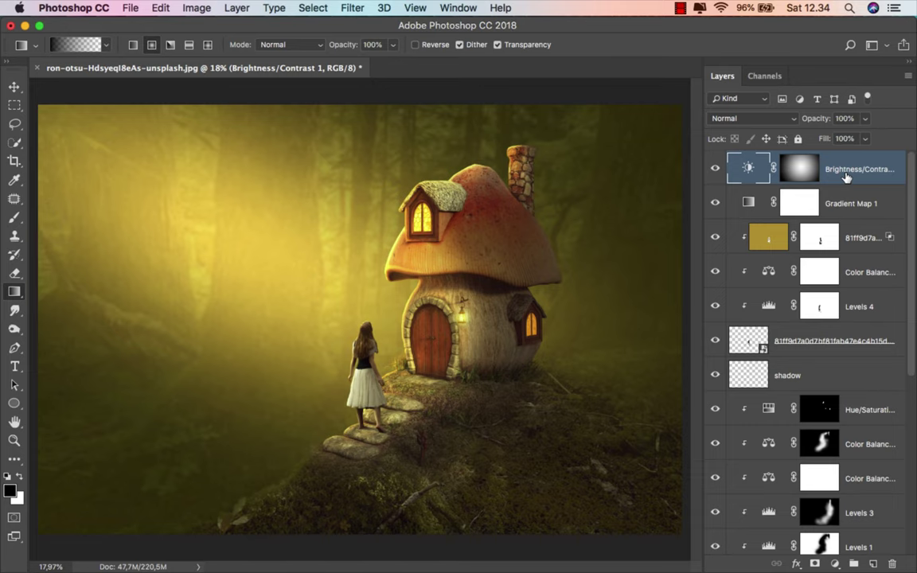
{"action": "left_click", "coordinate": [871, 564]}
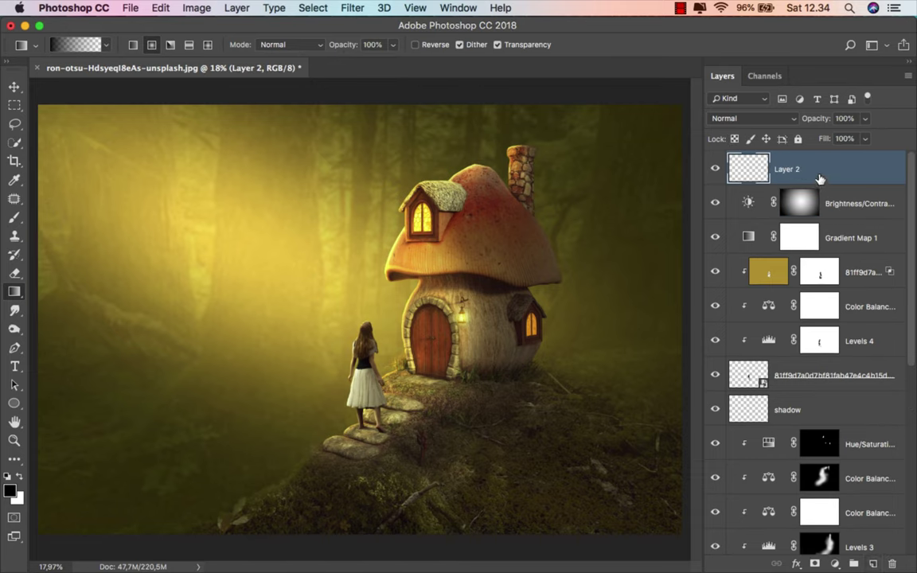
Stamp a merged copy of the visible image into Layer 2, rename it acr, and convert it to a smart object.
{"action": "key", "text": "v"}
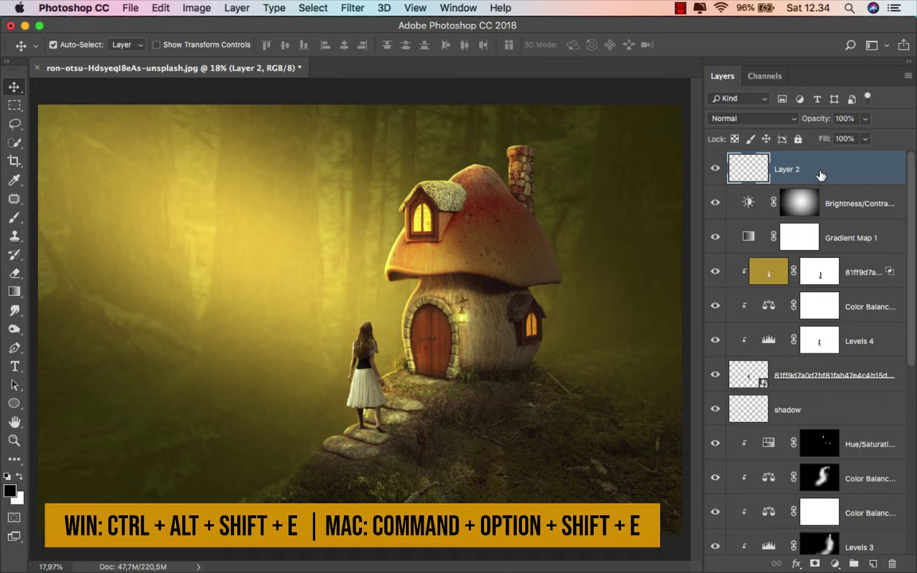
{"action": "key", "text": "super+alt+shift+e"}
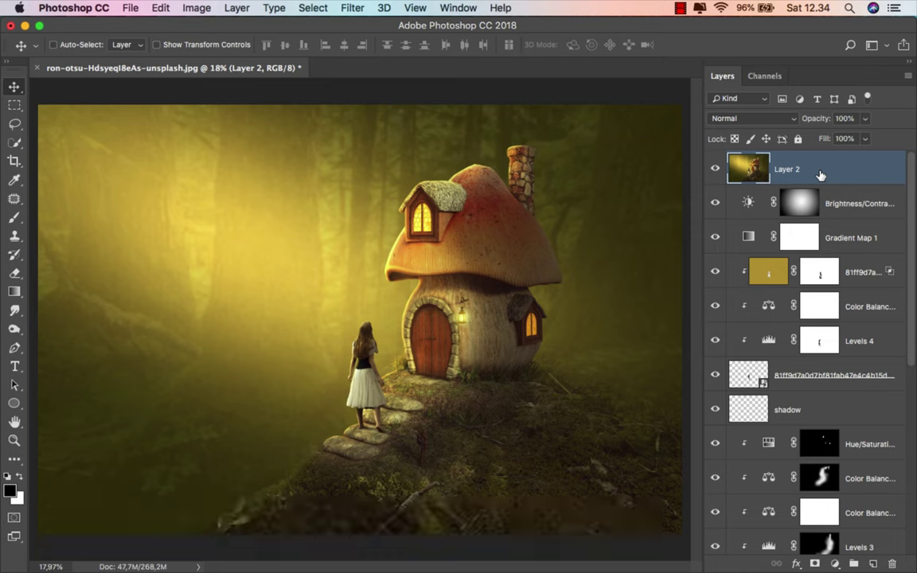
{"action": "double_click", "coordinate": [785, 169]}
{"action": "type", "text": "acr"}
{"action": "key", "text": "Return"}
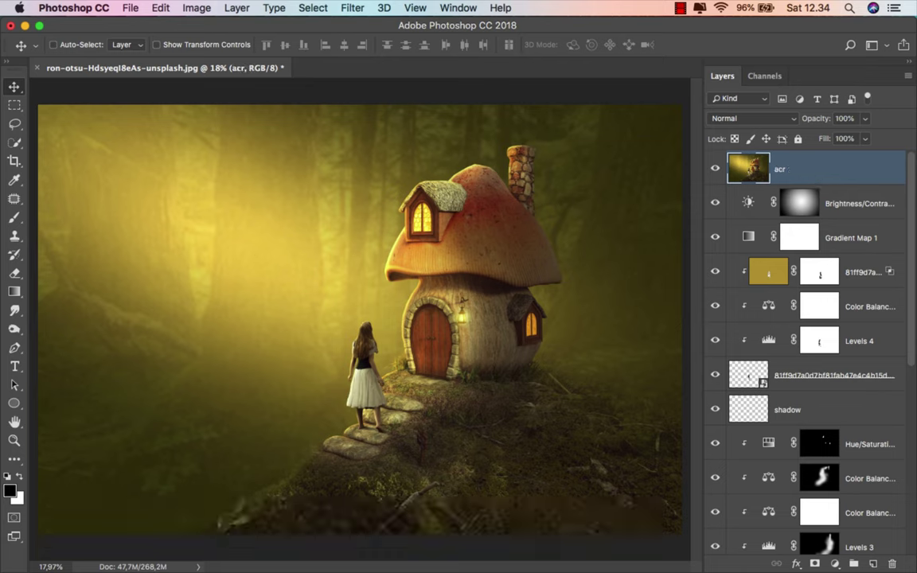
{"action": "right_click", "coordinate": [721, 150]}
{"action": "left_click", "coordinate": [665, 384]}
{"action": "left_click", "coordinate": [353, 9]}
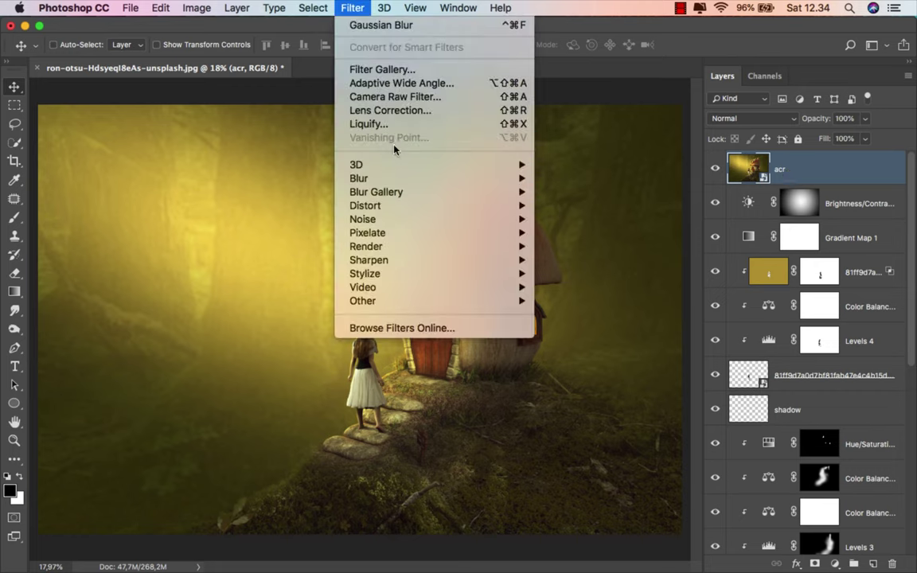
Apply Camera Raw Filter to acr with calibration Red Saturation -8, Green Hue +8, Blue Hue -8.
{"action": "left_click", "coordinate": [437, 99]}
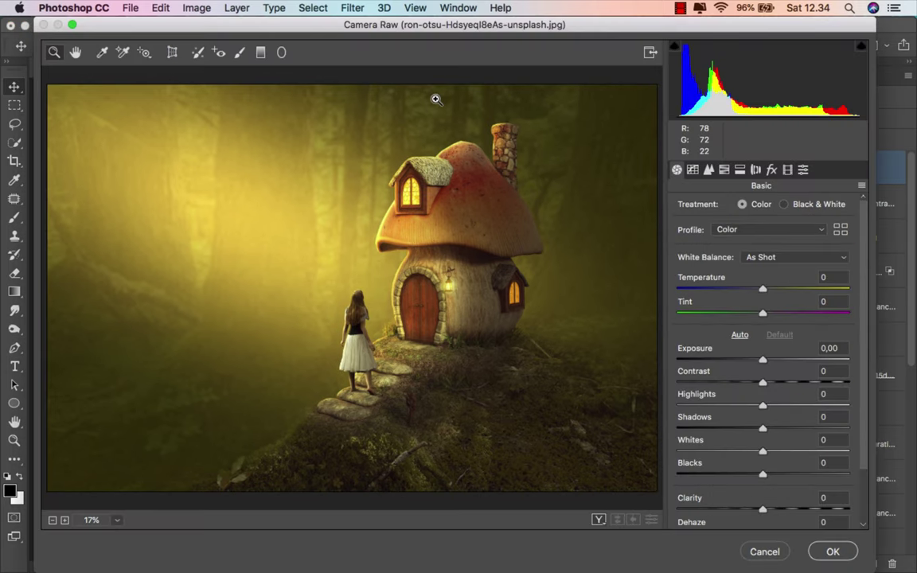
{"action": "left_click", "coordinate": [787, 170]}
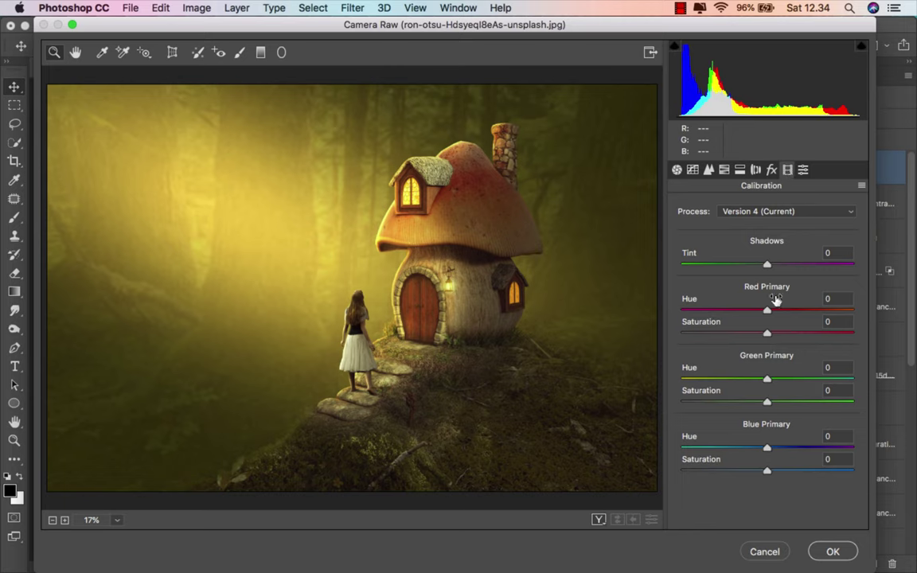
{"action": "left_click_drag", "start_coordinate": [764, 335], "coordinate": [760, 333]}
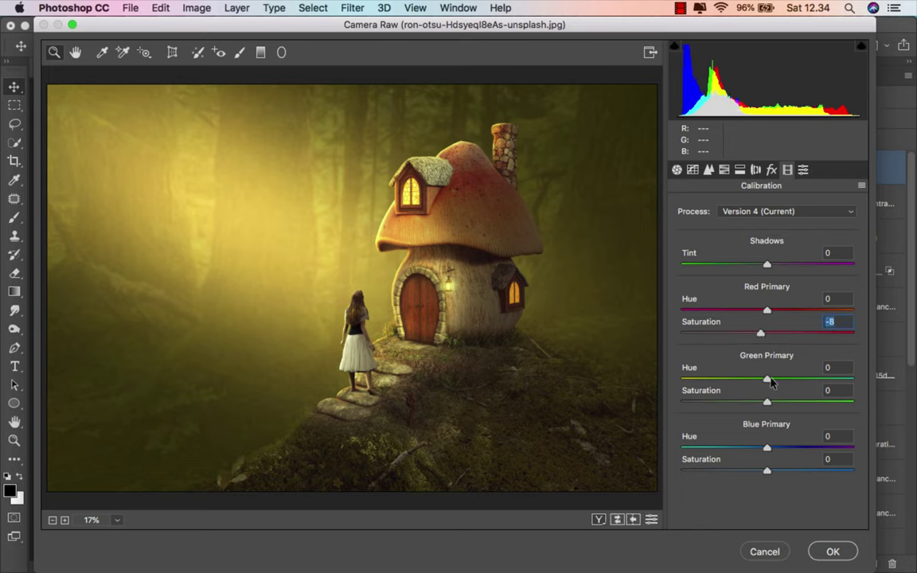
{"action": "left_click_drag", "start_coordinate": [772, 381], "coordinate": [773, 381]}
{"action": "left_click_drag", "start_coordinate": [767, 448], "coordinate": [760, 449]}
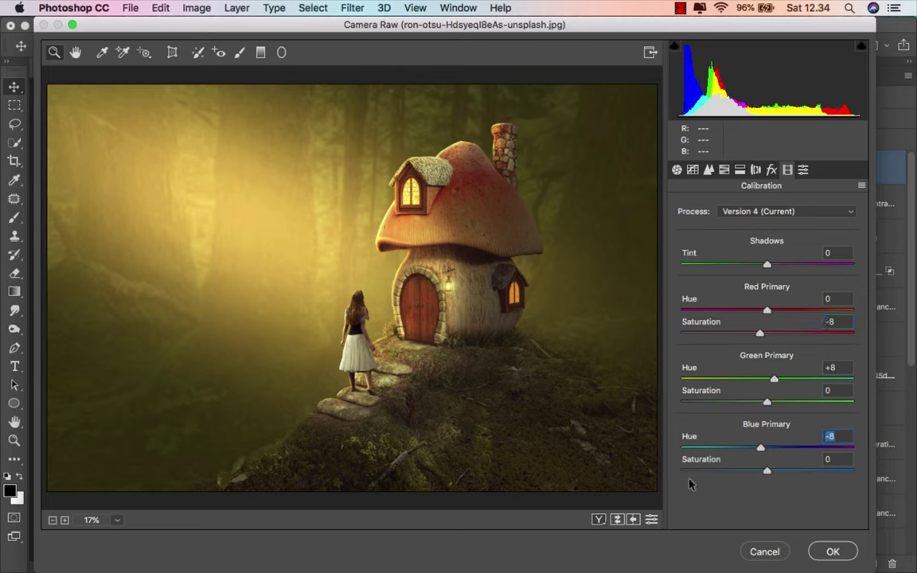
{"action": "left_click", "coordinate": [616, 519]}
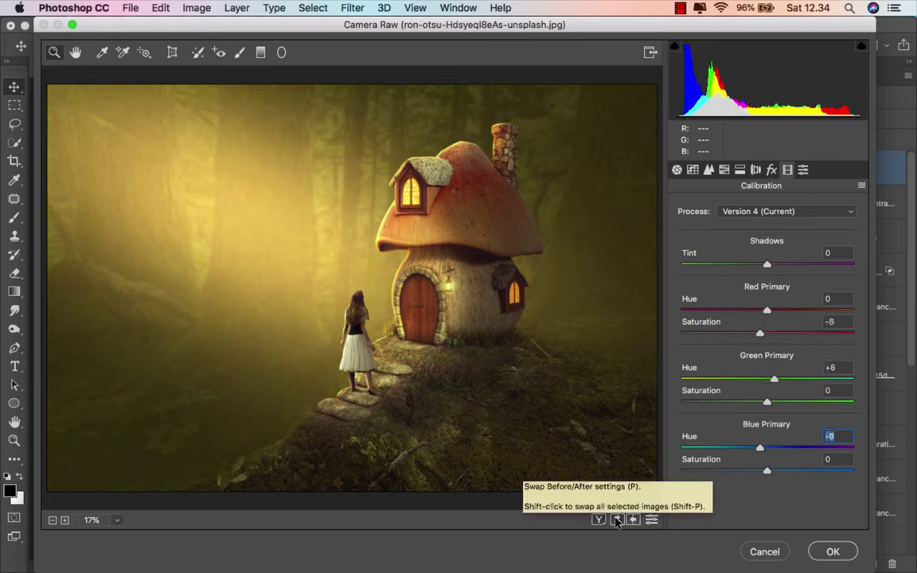
Set HSL Yellows hue +17, boost Oranges saturation, Reds luminance -62 and Yellows luminance +12.
{"action": "left_click", "coordinate": [723, 169]}
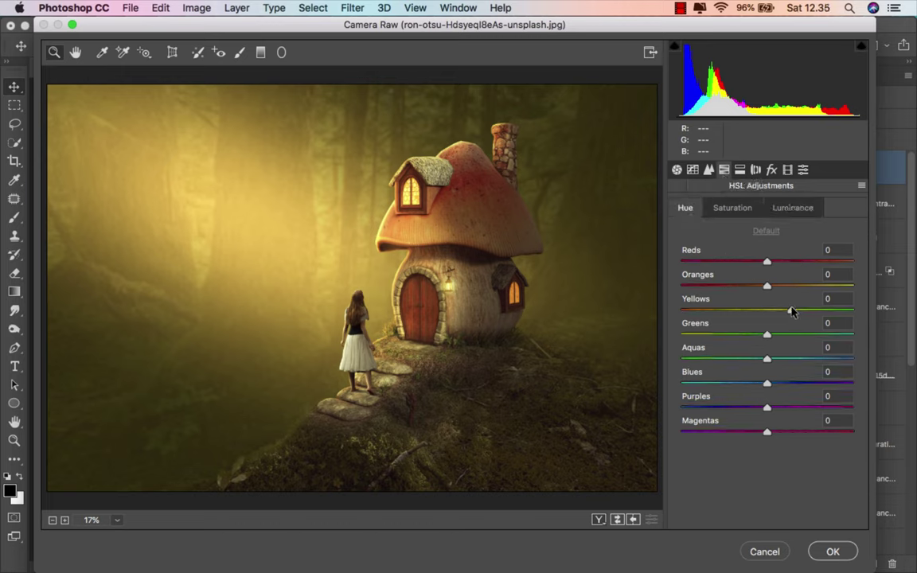
{"action": "left_click_drag", "start_coordinate": [789, 311], "coordinate": [782, 311]}
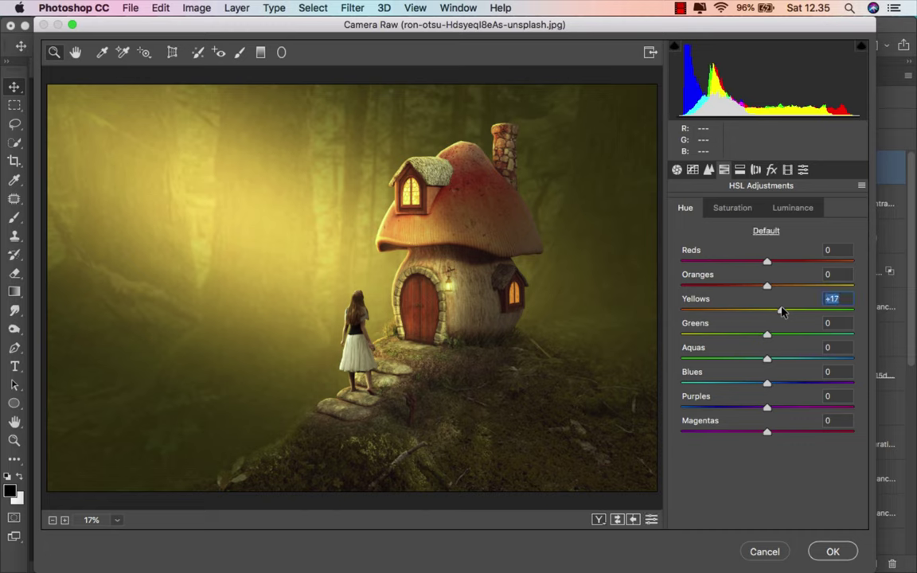
{"action": "left_click", "coordinate": [730, 207]}
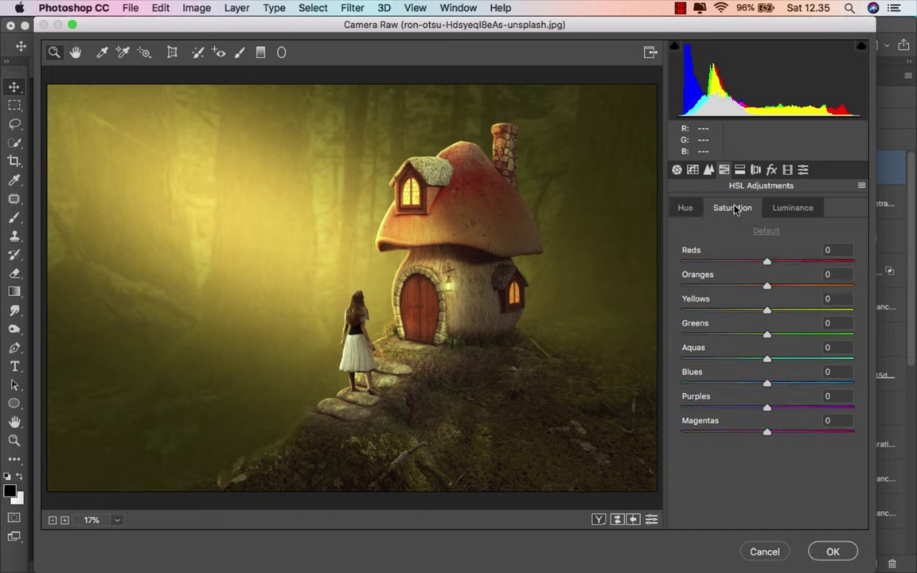
{"action": "left_click_drag", "start_coordinate": [767, 284], "coordinate": [795, 285]}
{"action": "left_click", "coordinate": [786, 210]}
{"action": "left_click_drag", "start_coordinate": [766, 261], "coordinate": [723, 261]}
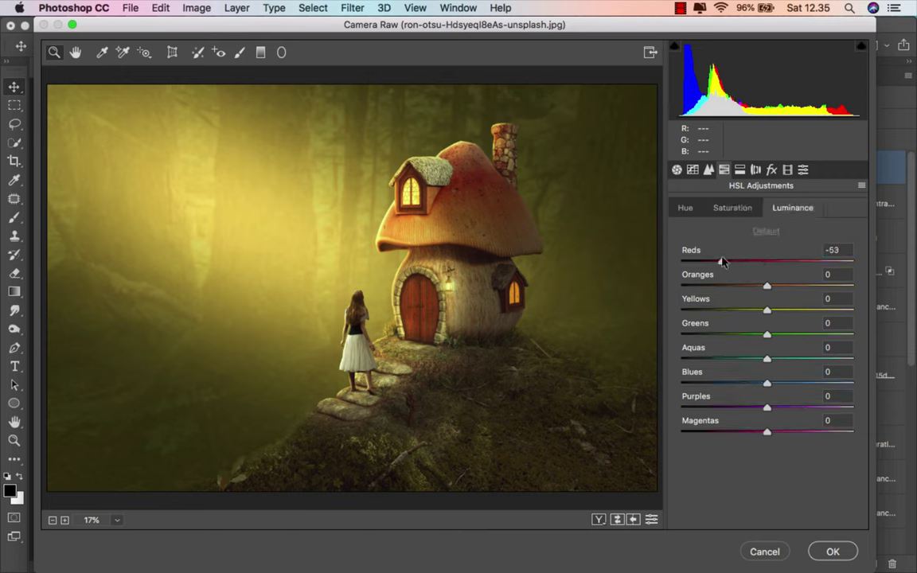
{"action": "left_click_drag", "start_coordinate": [723, 261], "coordinate": [715, 261]}
{"action": "mouse_move", "coordinate": [766, 310]}
{"action": "left_mouse_down"}
{"action": "mouse_move", "coordinate": [802, 311]}
{"action": "mouse_move", "coordinate": [770, 309]}
{"action": "mouse_move", "coordinate": [779, 308]}
{"action": "left_mouse_up"}
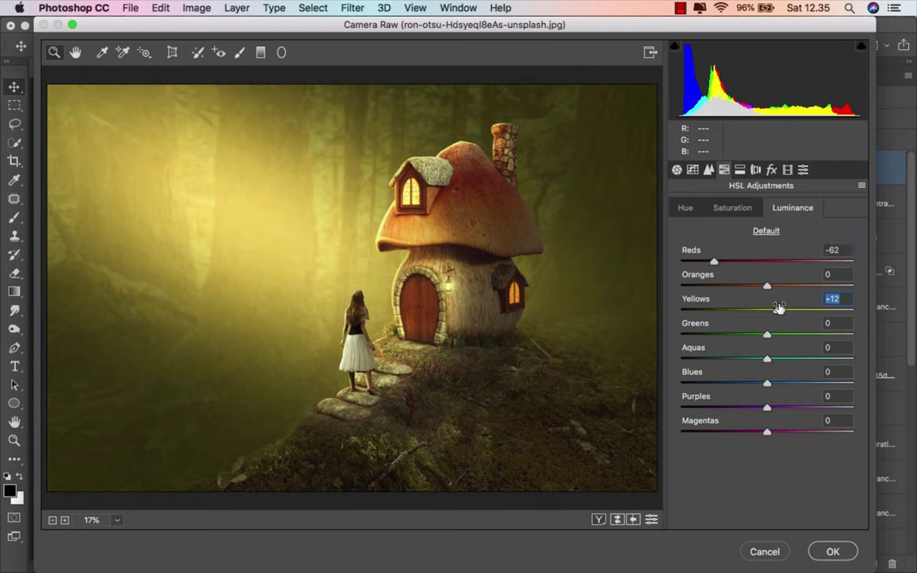
{"action": "left_click", "coordinate": [771, 170]}
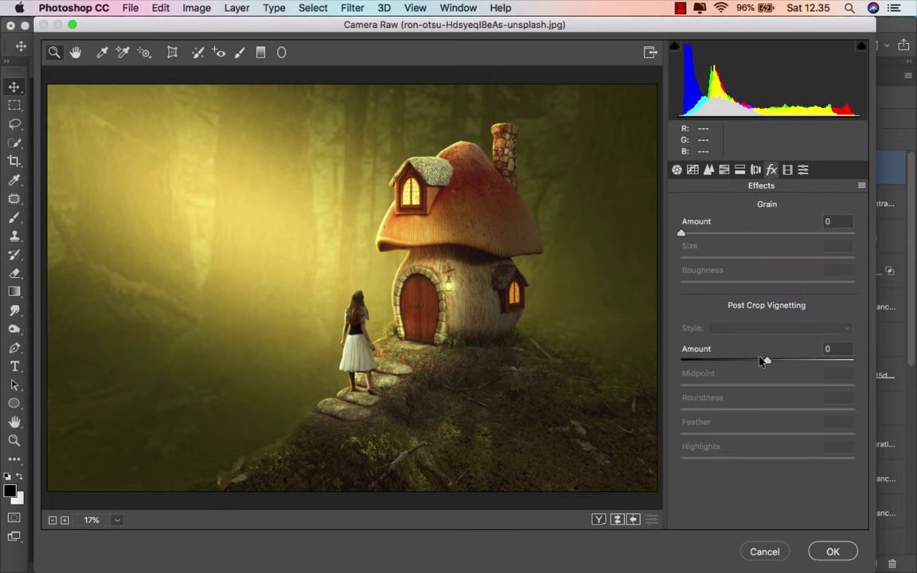
Add a -8 post-crop vignette and sharpening amount 5, then apply the Camera Raw filter.
{"action": "left_click_drag", "start_coordinate": [765, 362], "coordinate": [758, 362]}
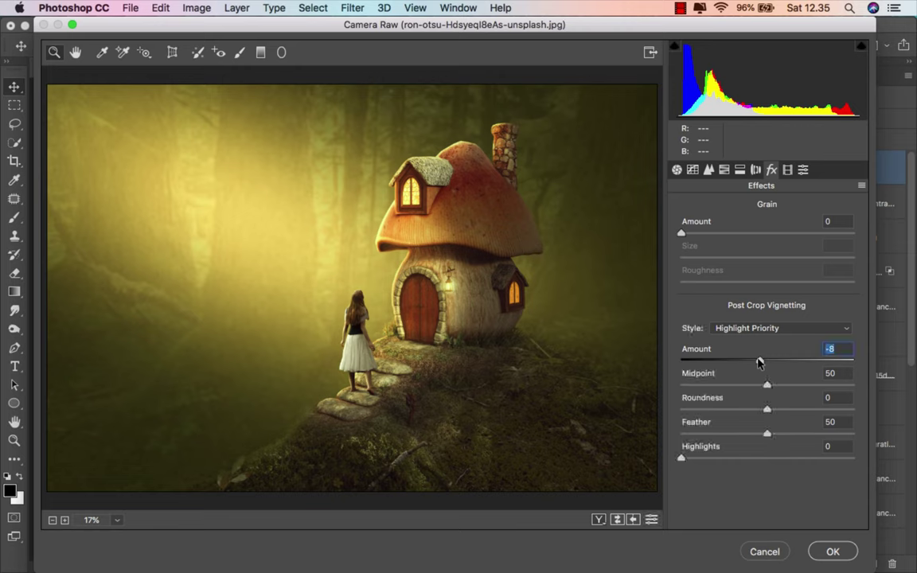
{"action": "left_click", "coordinate": [756, 170]}
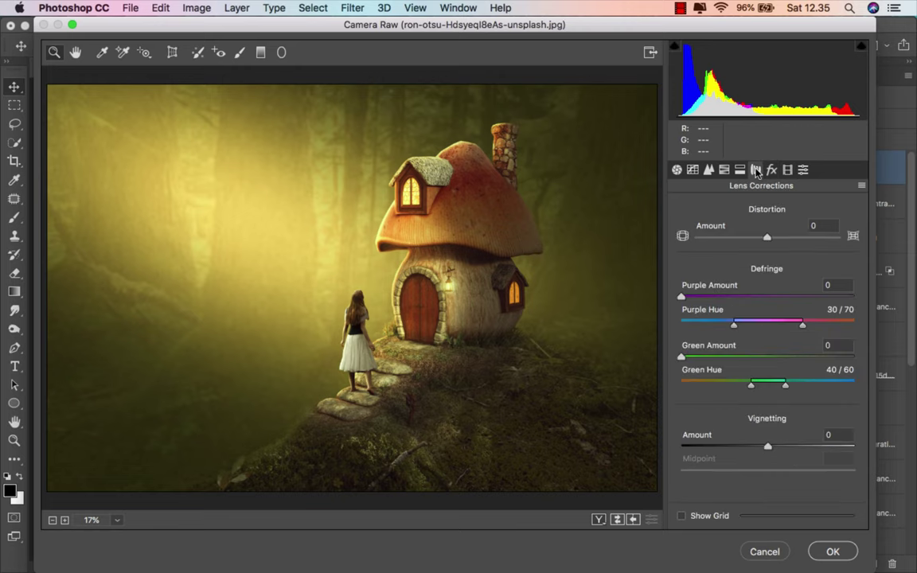
{"action": "left_click", "coordinate": [707, 171]}
{"action": "left_click_drag", "start_coordinate": [678, 230], "coordinate": [683, 231]}
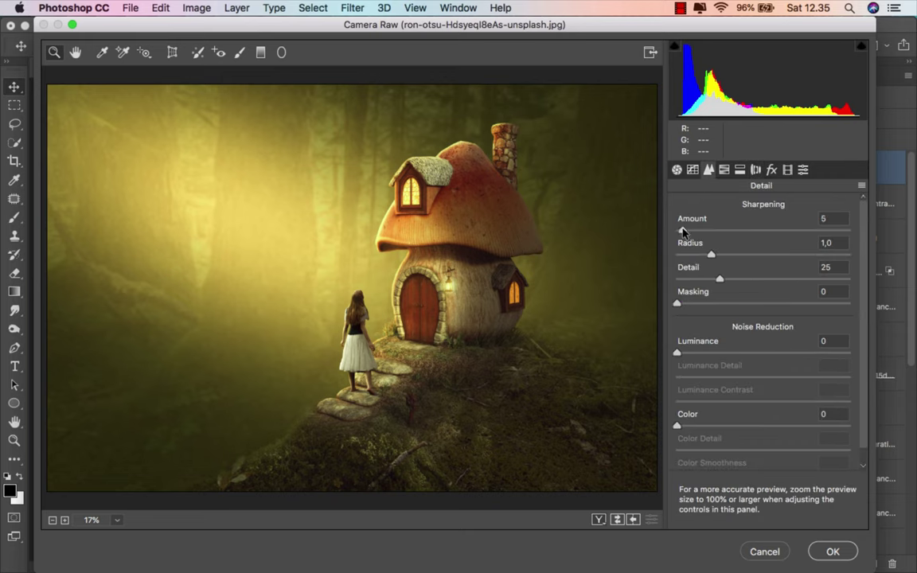
{"action": "left_click", "coordinate": [617, 520]}
{"action": "left_click", "coordinate": [618, 520]}
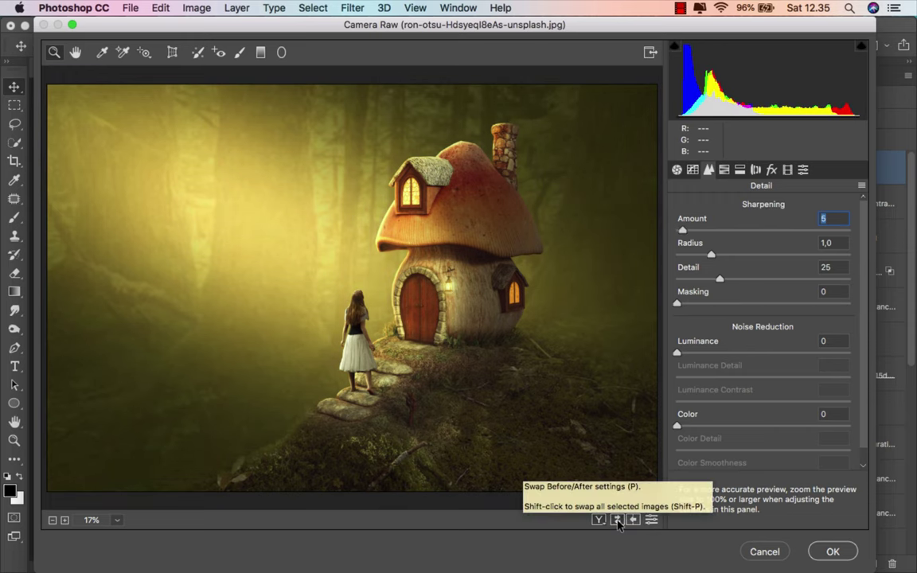
{"action": "left_click", "coordinate": [832, 551]}
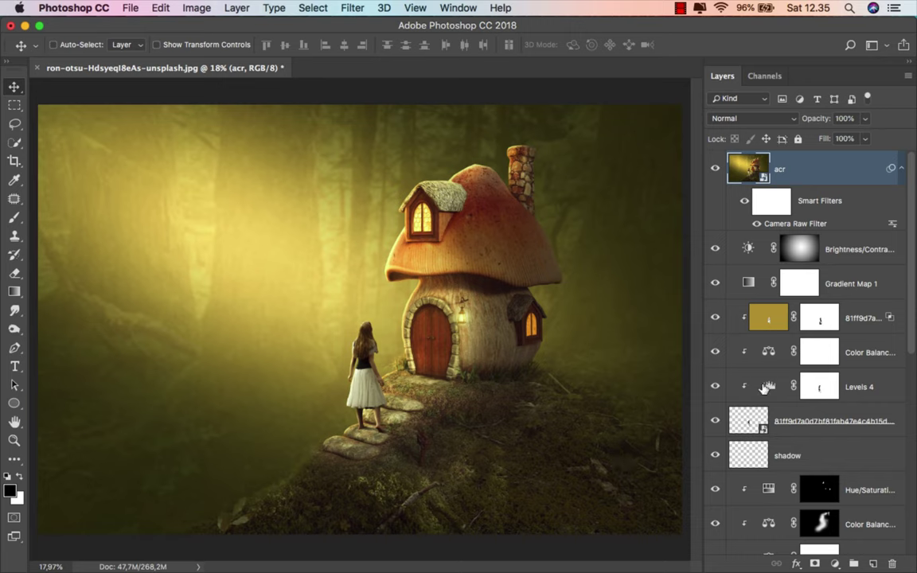
Toggle the acr layer's visibility to compare the grade, then fit the image on screen.
{"action": "left_click", "coordinate": [716, 168]}
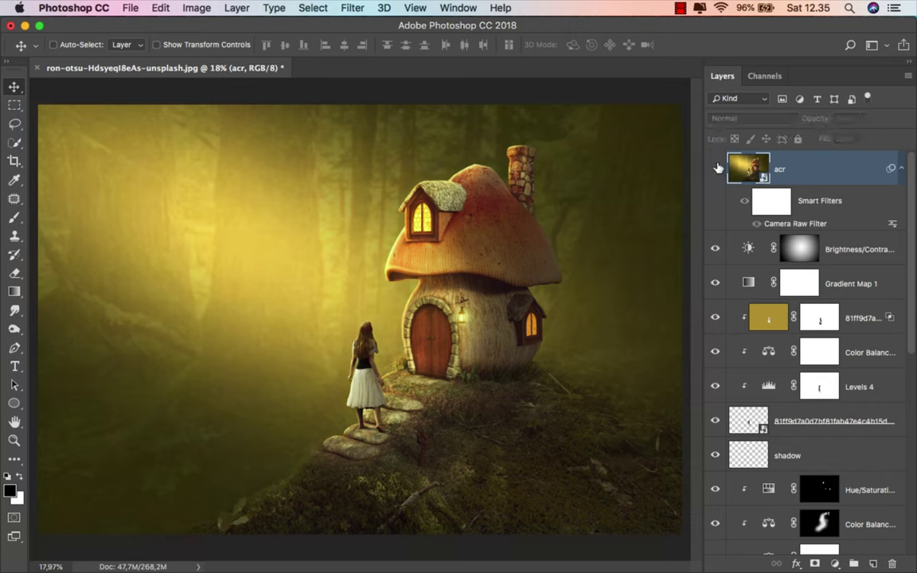
{"action": "left_click", "coordinate": [716, 168]}
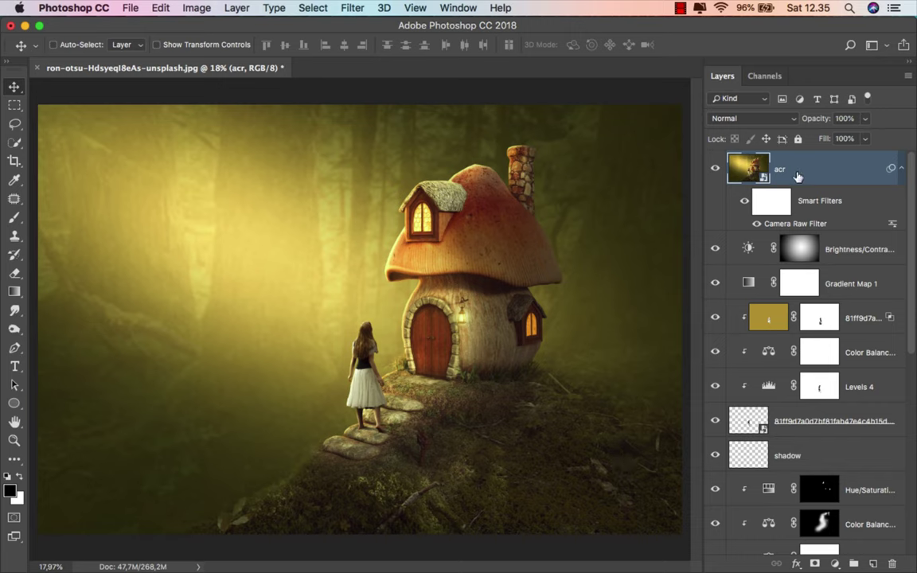
{"action": "key", "text": "ctrl+0"}
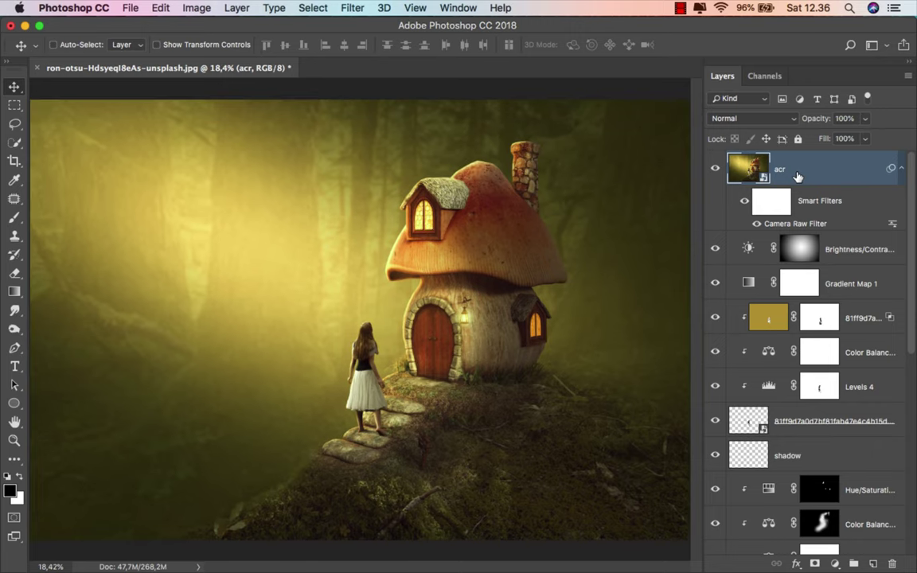